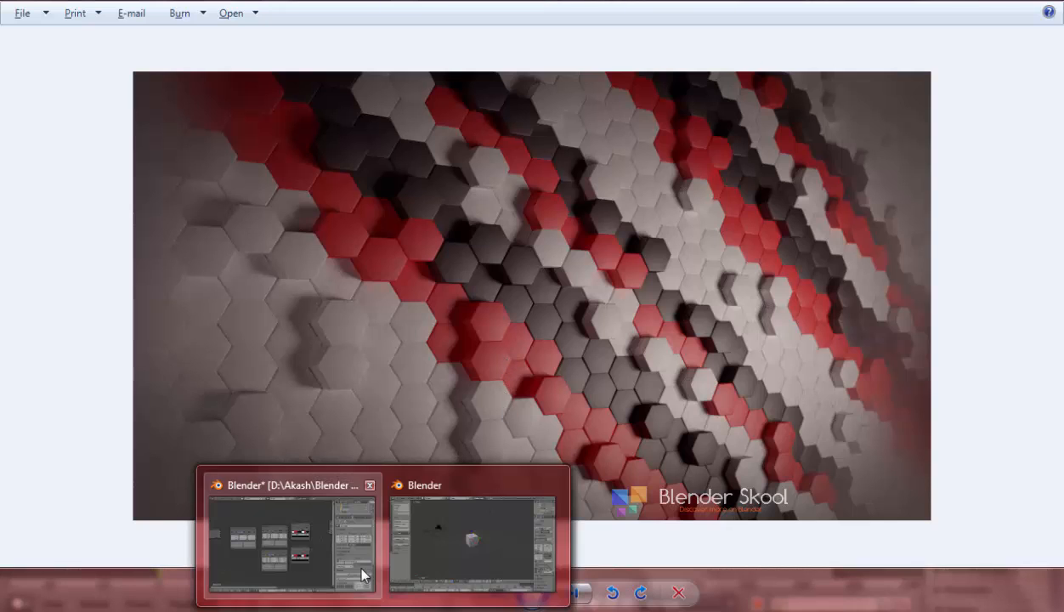
Step: Switch to the new Blender scene and delete the default cube
{"action": "left_click", "coordinate": [450, 540]}
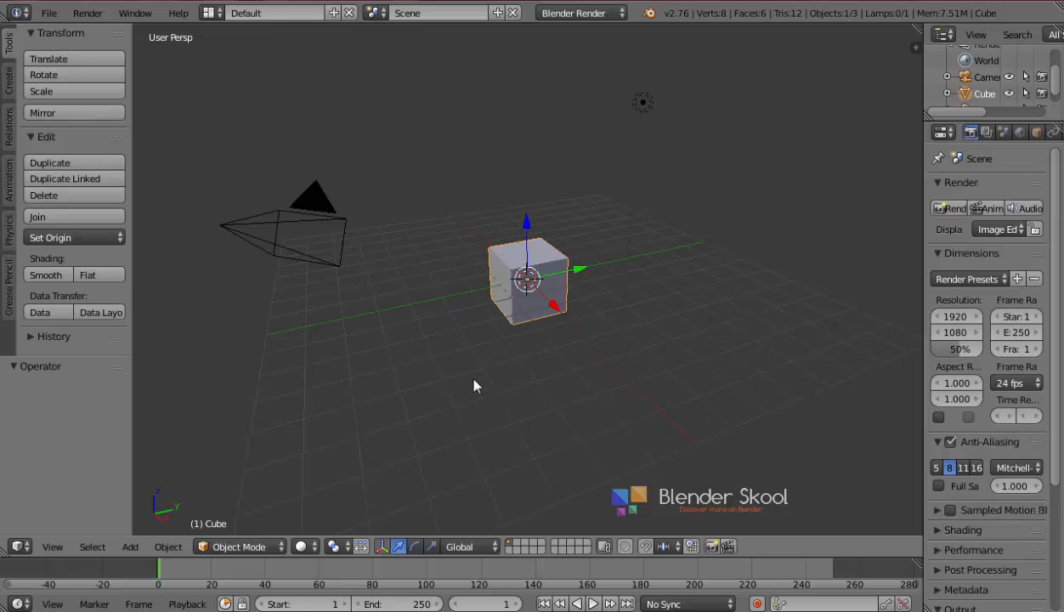
{"action": "key", "text": "x"}
{"action": "left_click", "coordinate": [479, 255]}
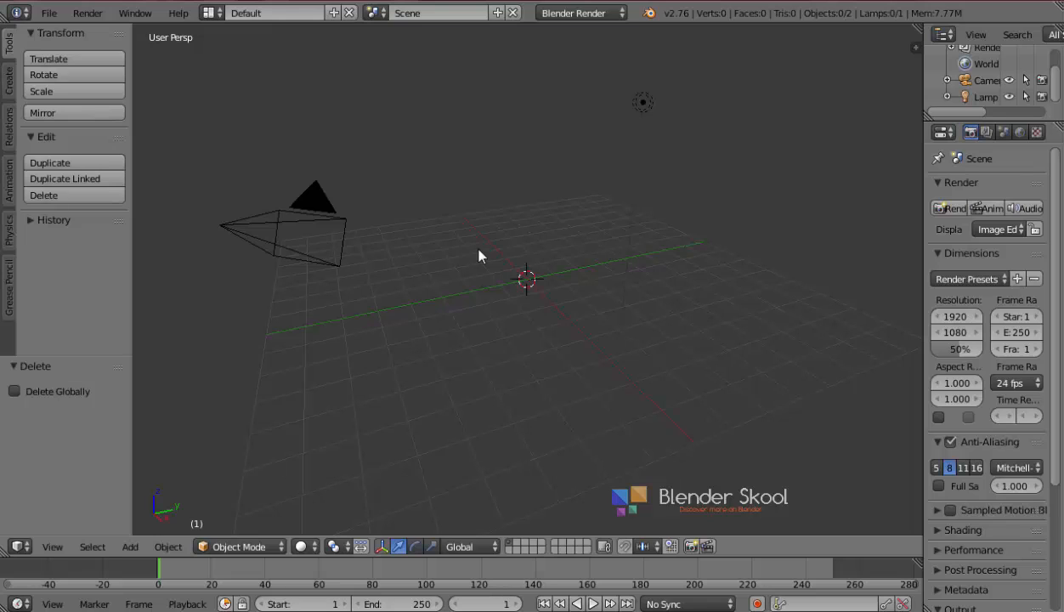
{"action": "key", "text": "shift+a"}
{"action": "mouse_move", "coordinate": [399, 185]}
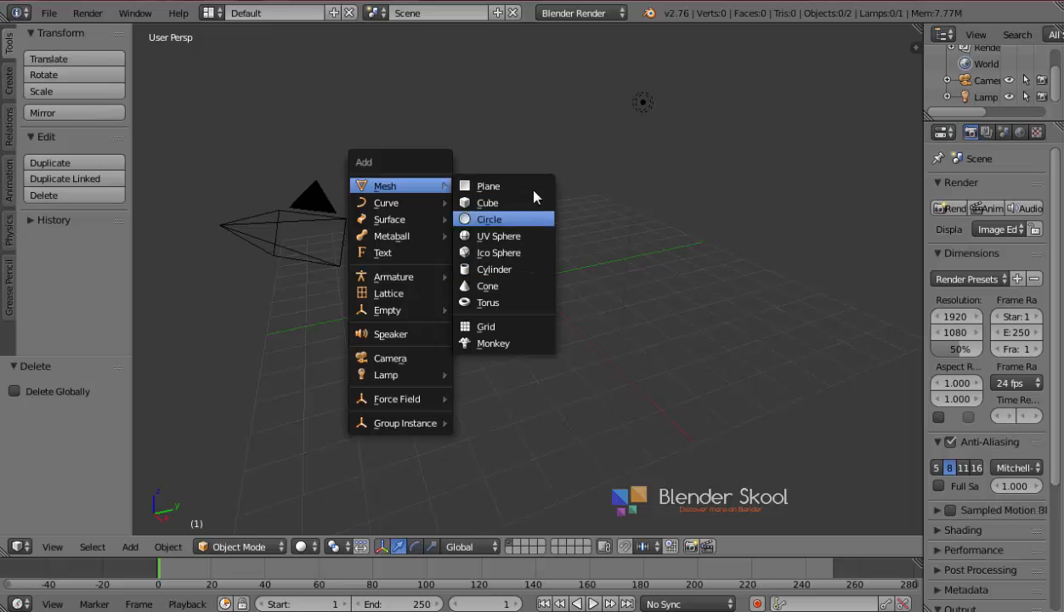
{"action": "key", "text": "Escape"}
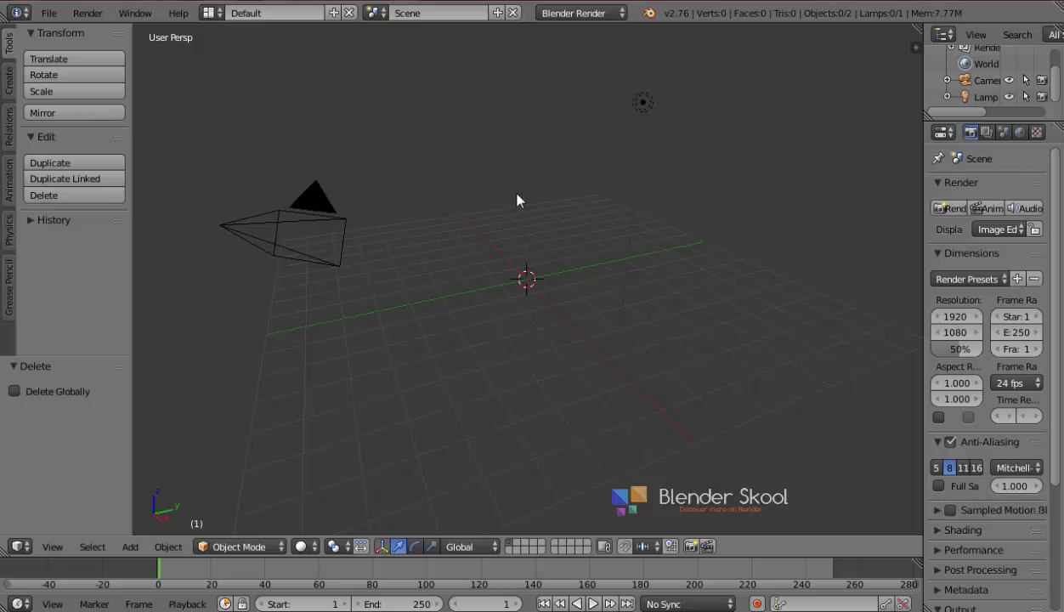
Step: Add a mesh circle at the scene's origin
{"action": "key", "text": "shift+a"}
{"action": "mouse_move", "coordinate": [501, 195]}
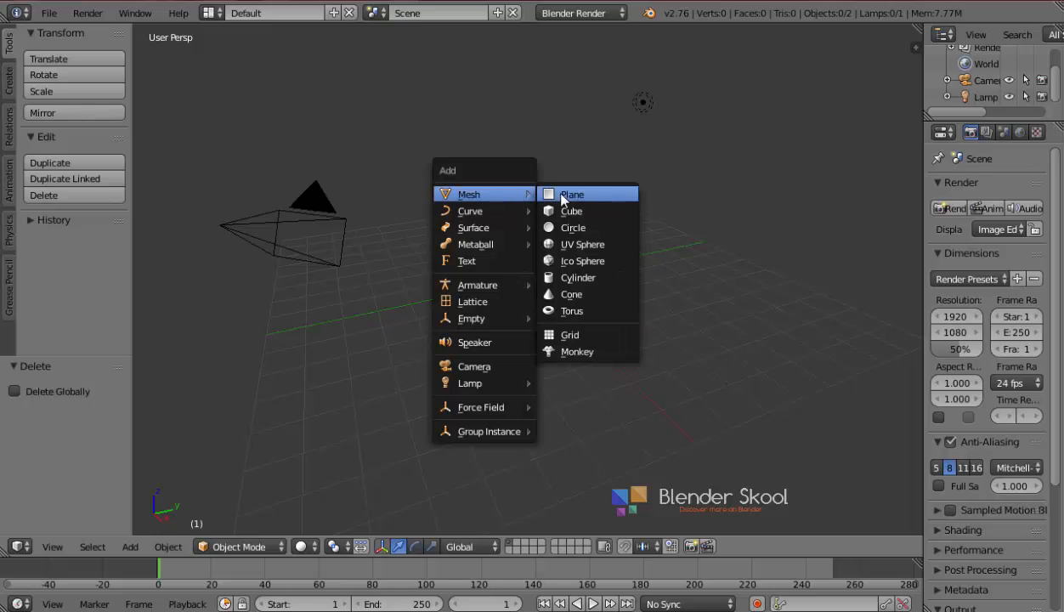
{"action": "left_click", "coordinate": [558, 227]}
{"action": "scroll", "coordinate": [515, 297], "scroll_direction": "up", "scroll_amount": 3}
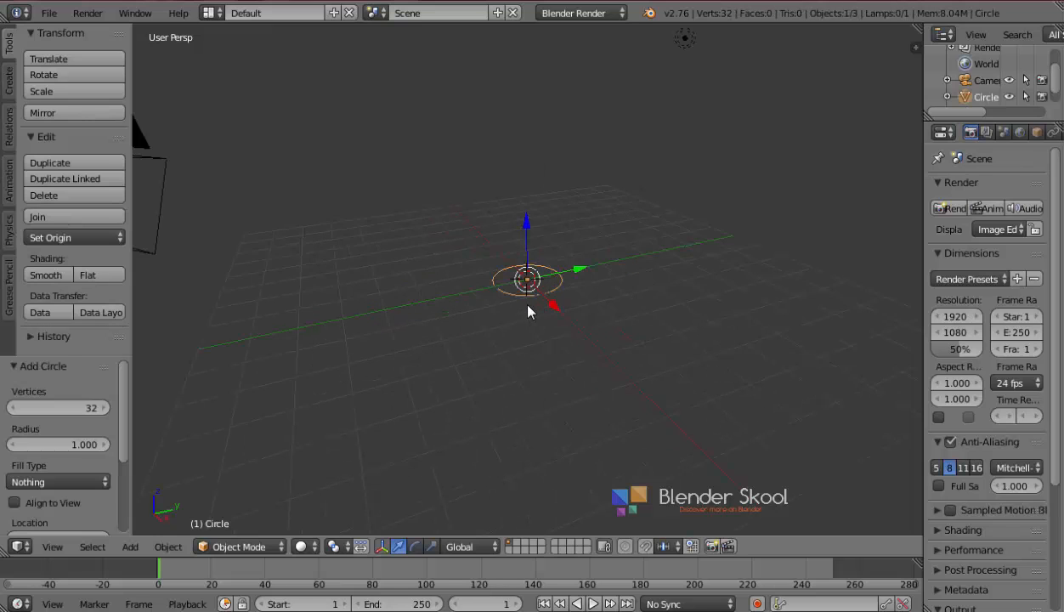
Step: Set the new circle's vertex count to 6 so that it forms a hexagon
{"action": "left_click_drag", "start_coordinate": [92, 353], "coordinate": [166, 204]}
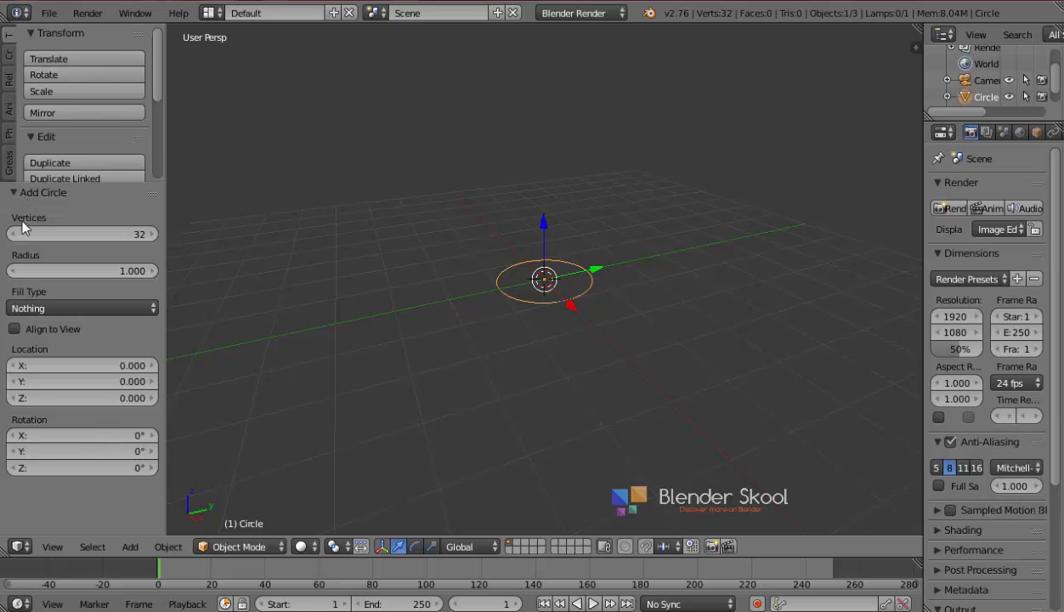
{"action": "left_click_drag", "start_coordinate": [78, 231], "coordinate": [53, 236]}
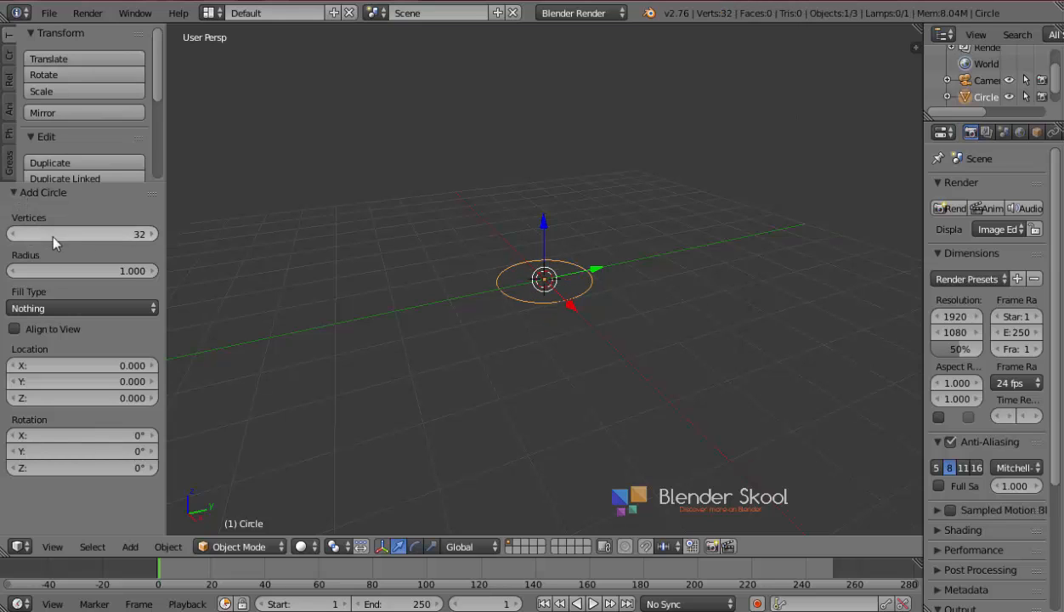
{"action": "left_click", "coordinate": [62, 232]}
{"action": "type", "text": "3"}
{"action": "key", "text": "Return"}
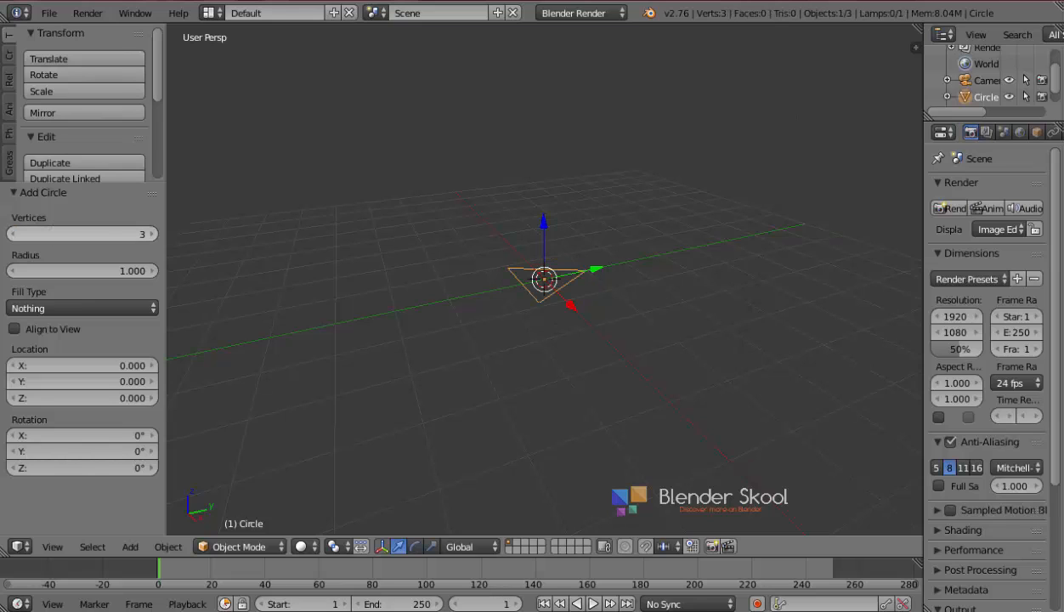
{"action": "left_click", "coordinate": [149, 234]}
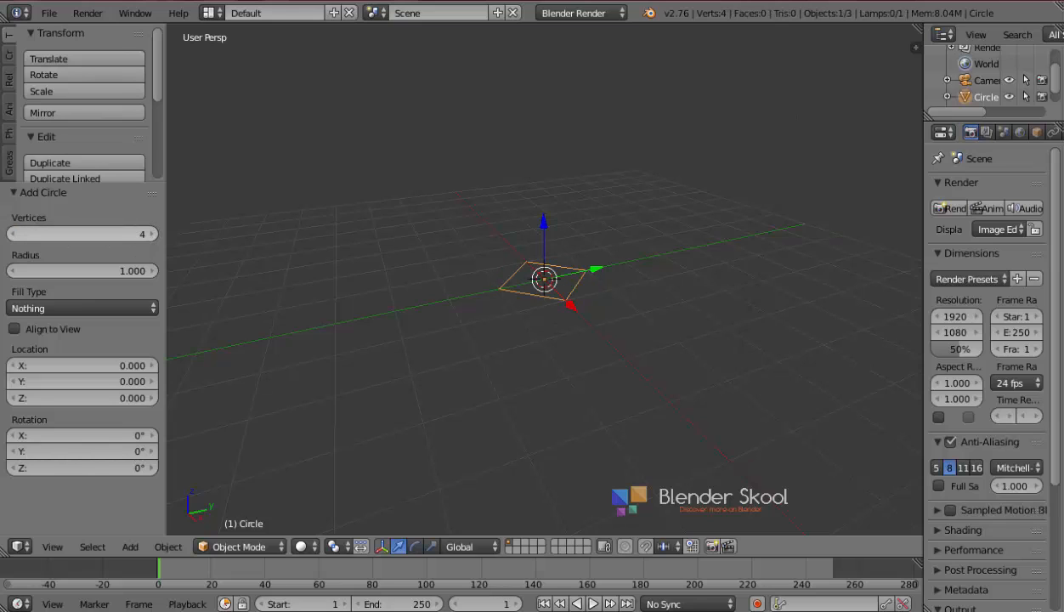
{"action": "left_click", "coordinate": [149, 234]}
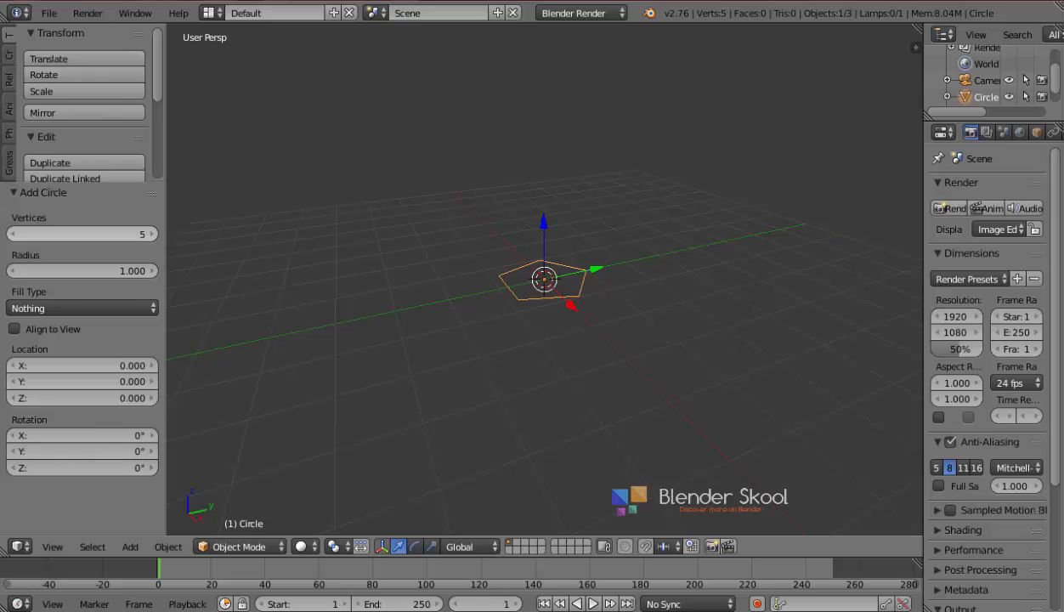
{"action": "left_click", "coordinate": [150, 234]}
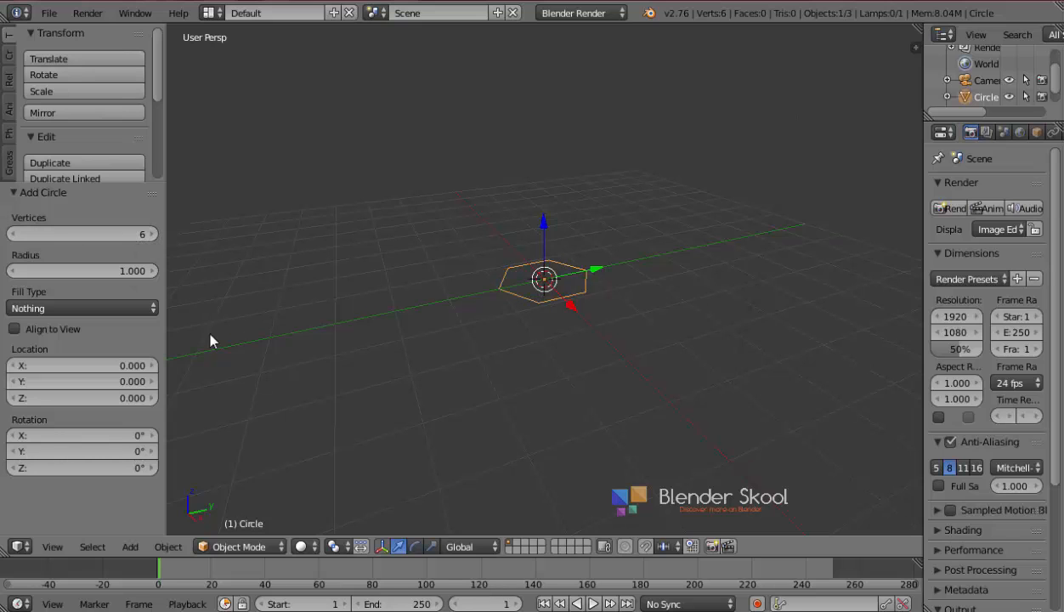
Step: Fill the hexagon with a face using the Ngon fill type
{"action": "middle_click_drag", "start_coordinate": [449, 272], "coordinate": [519, 310]}
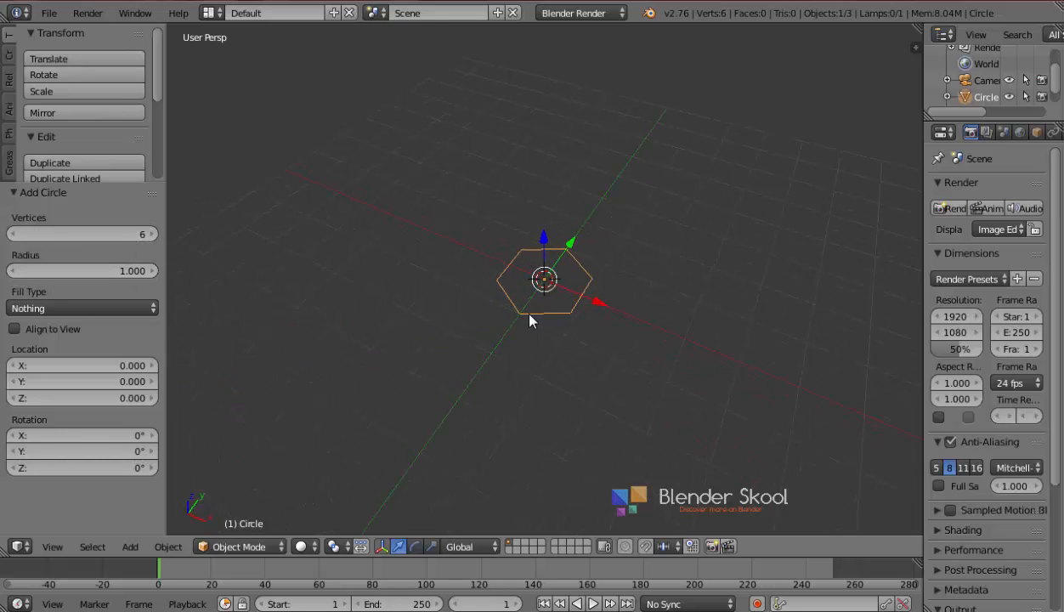
{"action": "left_click", "coordinate": [85, 308]}
{"action": "left_click", "coordinate": [71, 270]}
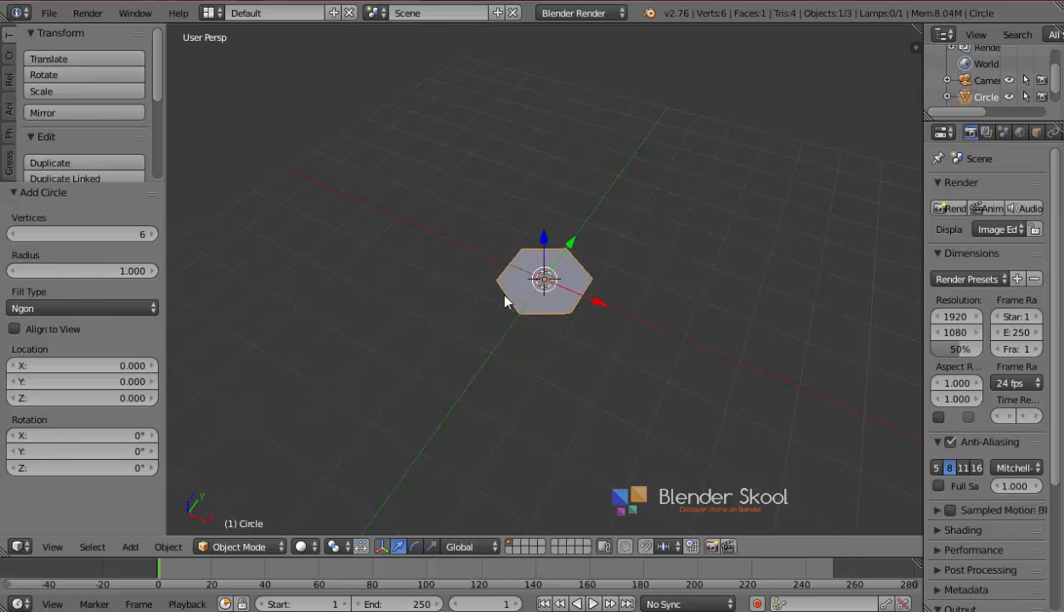
{"action": "key", "text": "t"}
{"action": "middle_click_drag", "start_coordinate": [482, 323], "coordinate": [569, 315]}
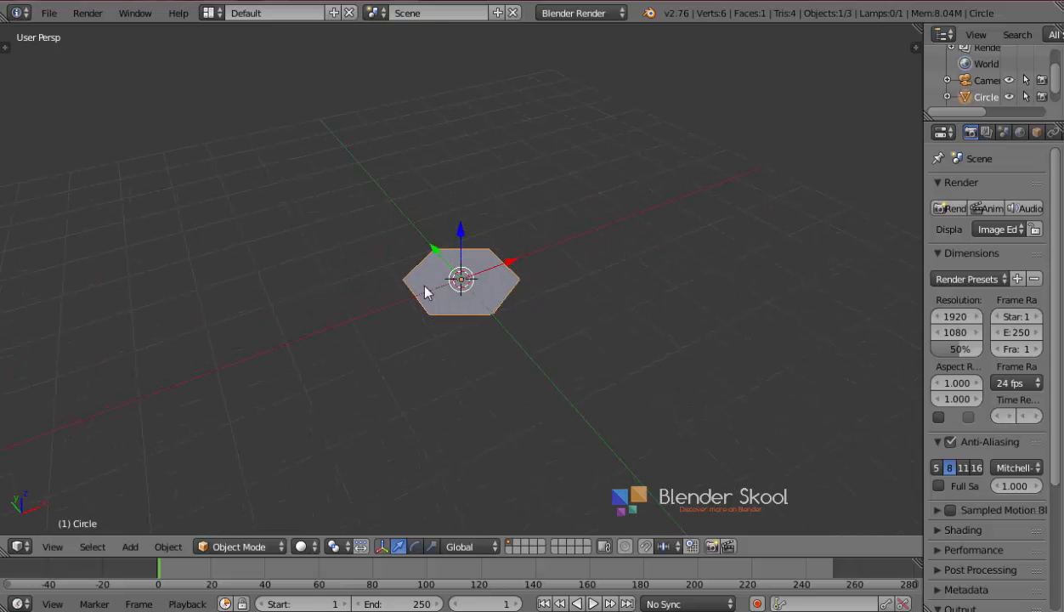
{"action": "mouse_move", "coordinate": [499, 315]}
{"action": "middle_mouse_down"}
{"action": "mouse_move", "coordinate": [501, 222]}
{"action": "mouse_move", "coordinate": [506, 311]}
{"action": "middle_mouse_up"}
Step: Add a Solidify modifier to the hexagon and set its thickness to 0.5
{"action": "left_click_drag", "start_coordinate": [923, 233], "coordinate": [813, 245]}
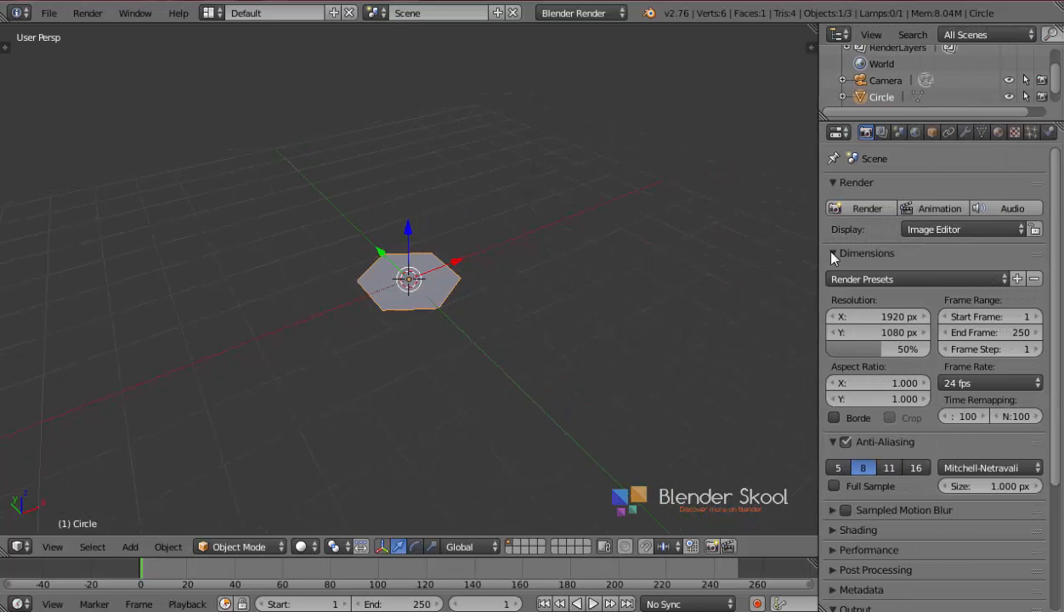
{"action": "left_click", "coordinate": [965, 132]}
{"action": "left_click", "coordinate": [934, 188]}
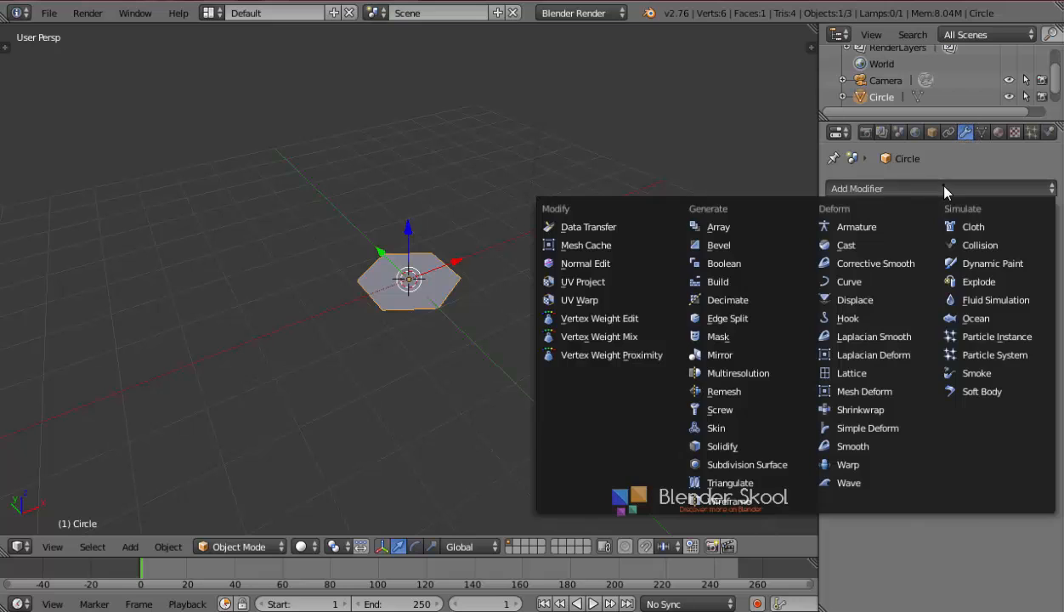
{"action": "left_click", "coordinate": [754, 446]}
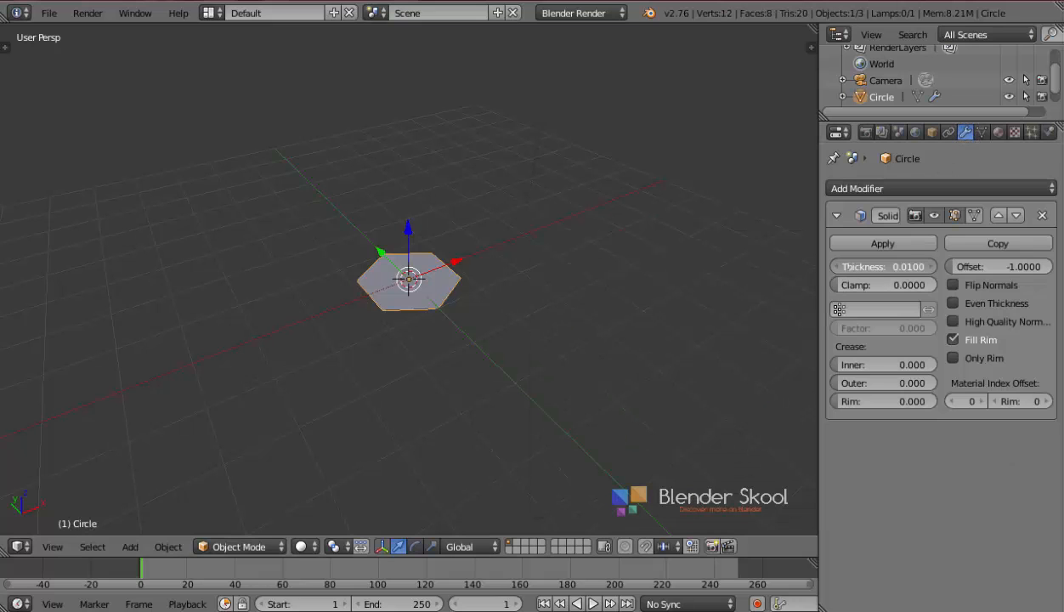
{"action": "left_click_drag", "start_coordinate": [883, 266], "coordinate": [1023, 266]}
{"action": "left_click", "coordinate": [883, 266]}
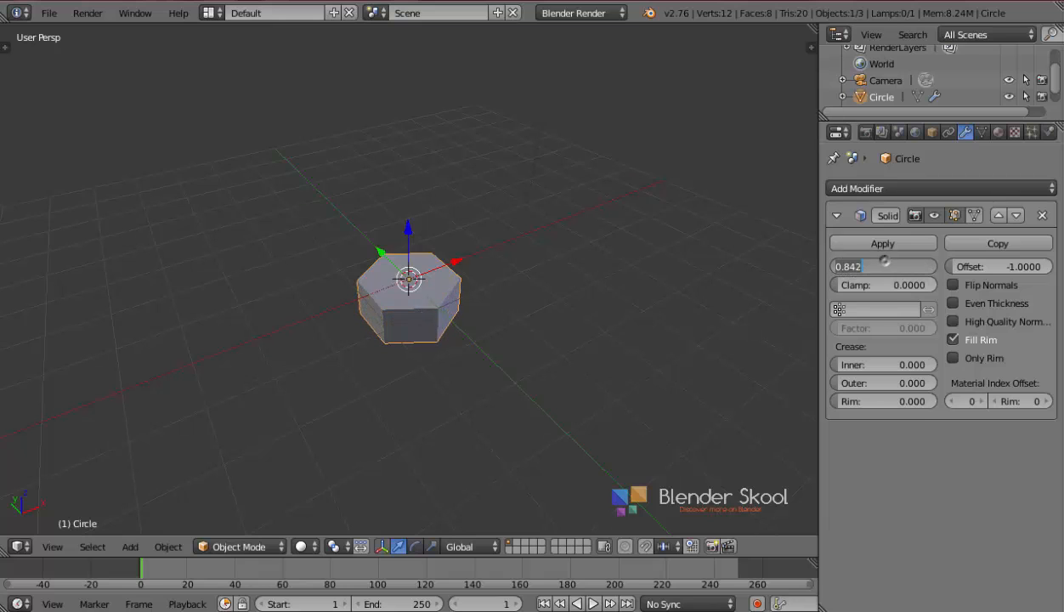
{"action": "type", "text": "0.5"}
{"action": "key", "text": "Return"}
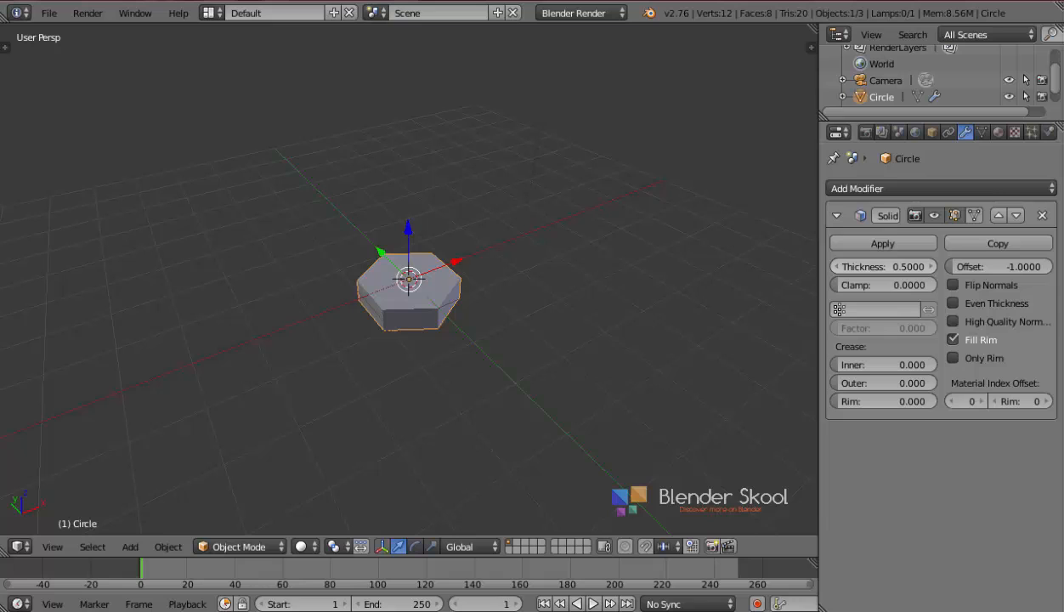
Step: Add a Bevel modifier to the hexagon with a width of 0.05 and 3 segments
{"action": "left_click", "coordinate": [869, 188]}
{"action": "left_click", "coordinate": [751, 253]}
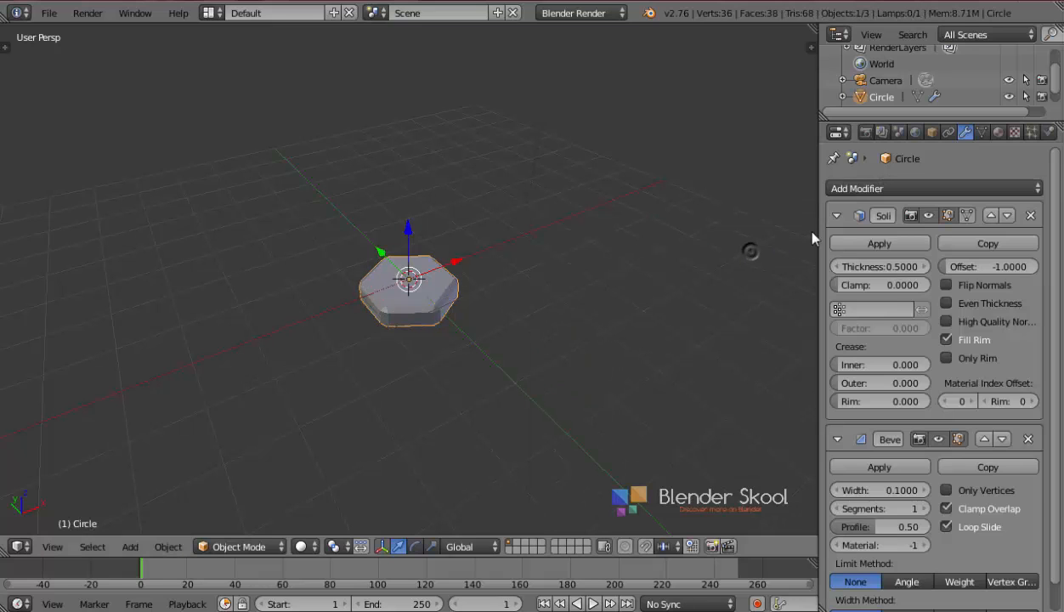
{"action": "left_click", "coordinate": [836, 215]}
{"action": "left_click", "coordinate": [867, 299]}
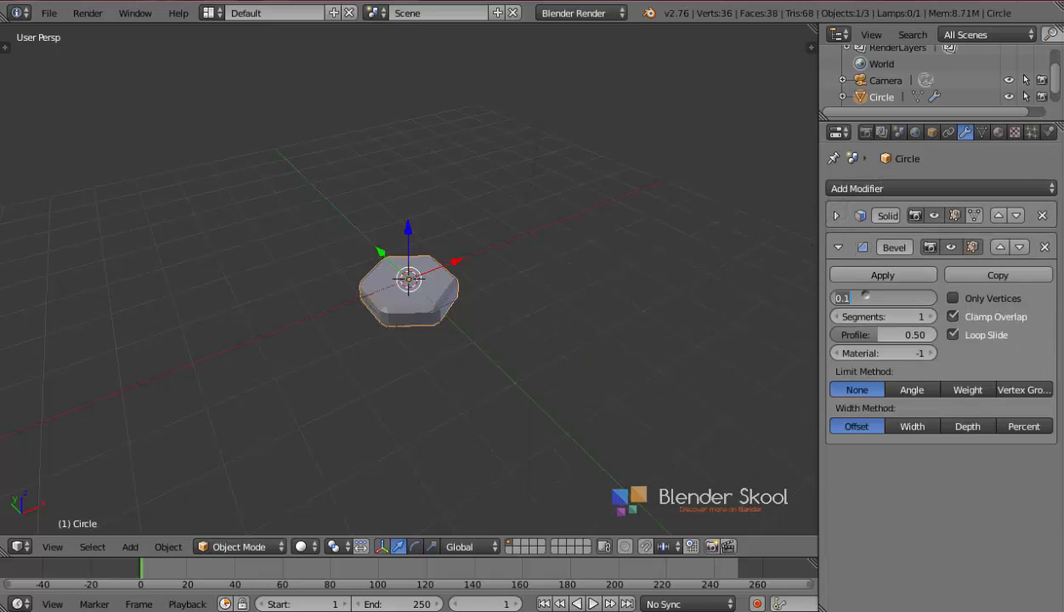
{"action": "type", "text": "0.1"}
{"action": "key", "text": "Return"}
{"action": "left_click", "coordinate": [876, 299]}
{"action": "type", "text": "0.05"}
{"action": "key", "text": "Return"}
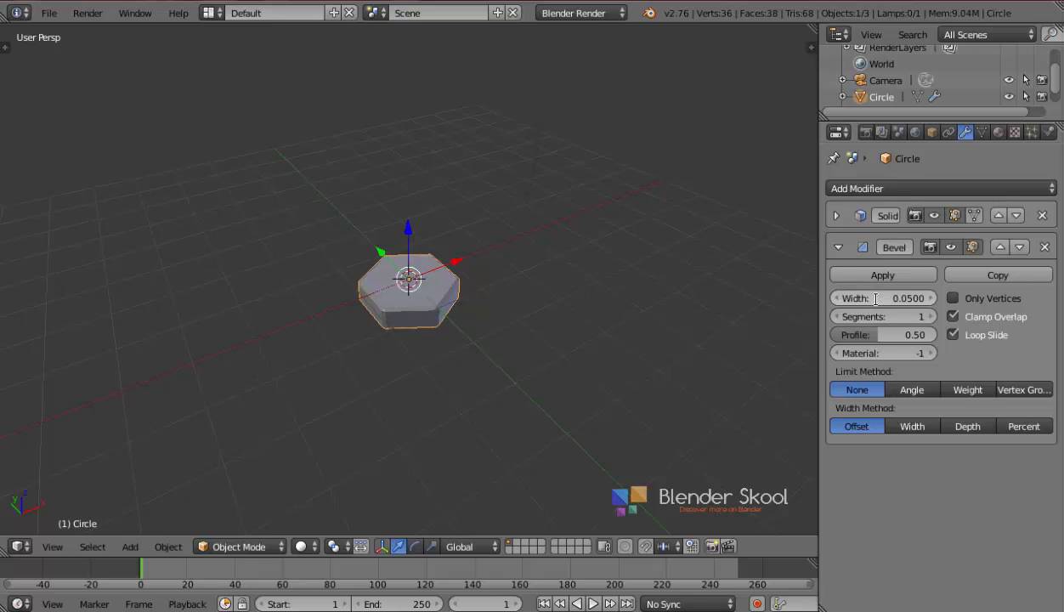
{"action": "left_click", "coordinate": [929, 316]}
{"action": "left_click", "coordinate": [929, 316]}
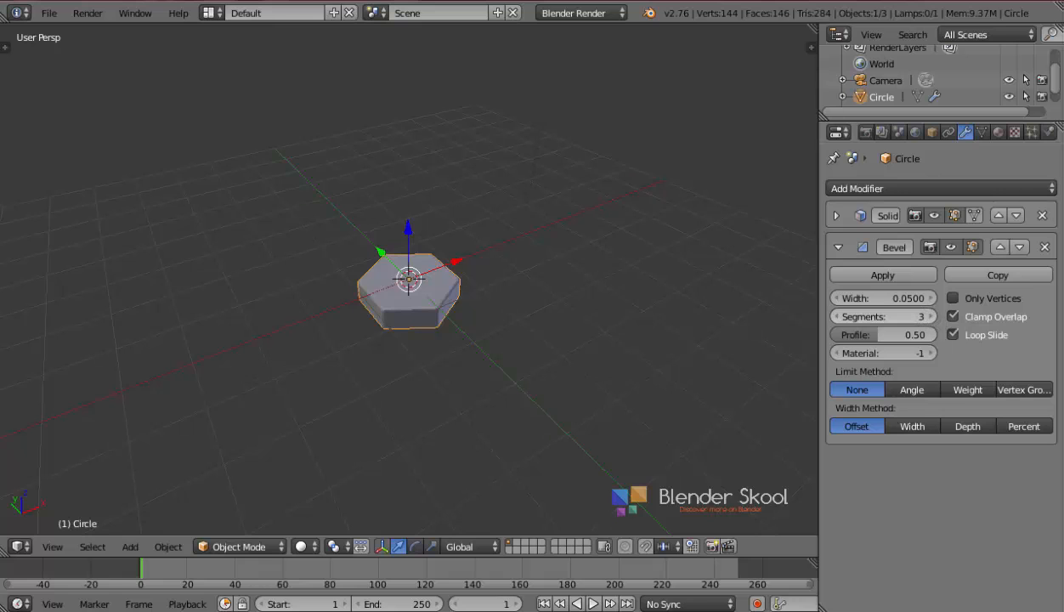
Step: Apply smooth shading to the beveled hexagon
{"action": "key", "text": "t"}
{"action": "left_click_drag", "start_coordinate": [64, 183], "coordinate": [76, 391]}
{"action": "left_click", "coordinate": [46, 273]}
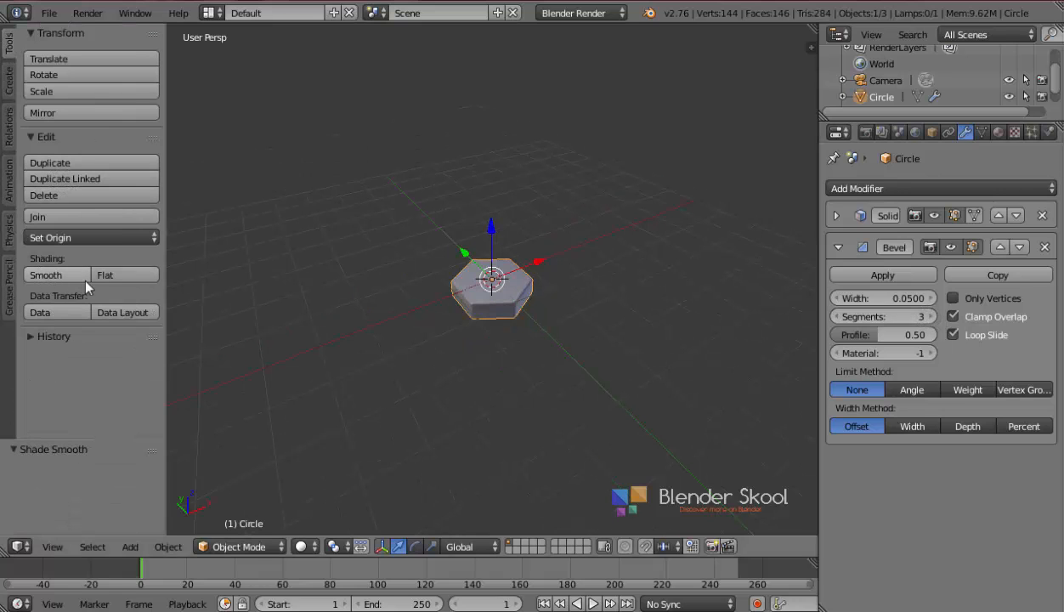
{"action": "key", "text": "t"}
{"action": "mouse_move", "coordinate": [458, 263]}
{"action": "middle_mouse_down"}
{"action": "mouse_move", "coordinate": [459, 229]}
{"action": "mouse_move", "coordinate": [462, 276]}
{"action": "middle_mouse_up"}
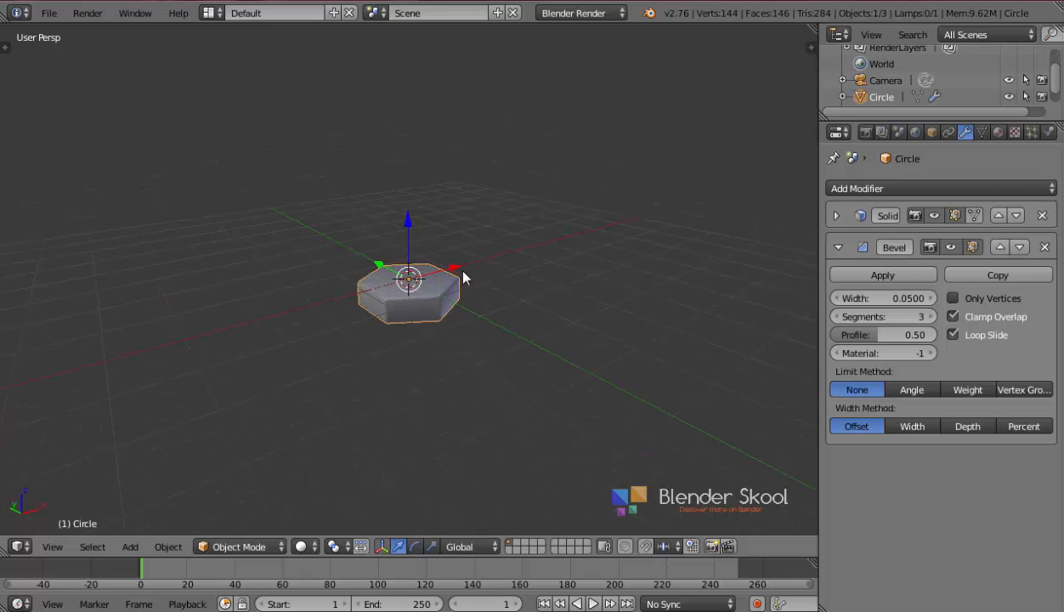
Step: Rotate the hexagon 180 degrees around the global X axis
{"action": "left_click", "coordinate": [838, 247]}
{"action": "key", "text": "r"}
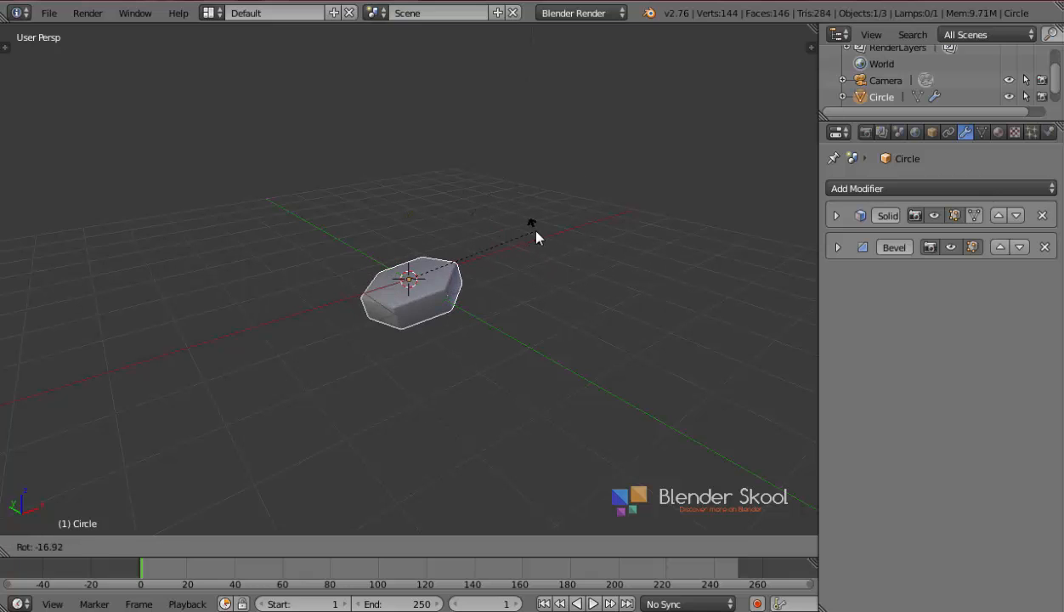
{"action": "type", "text": "x"}
{"action": "type", "text": "180"}
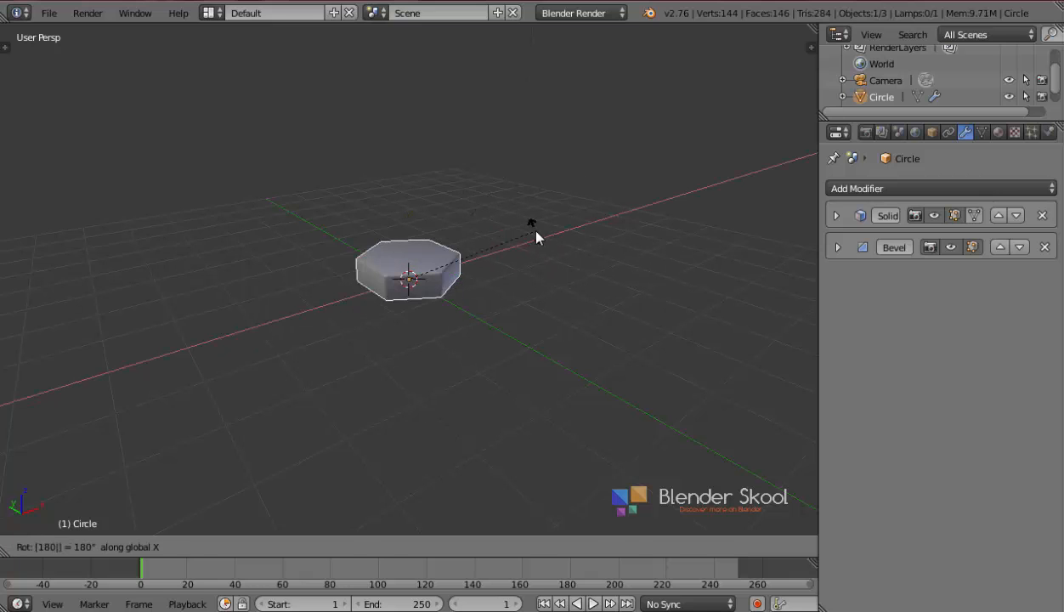
{"action": "key", "text": "Return"}
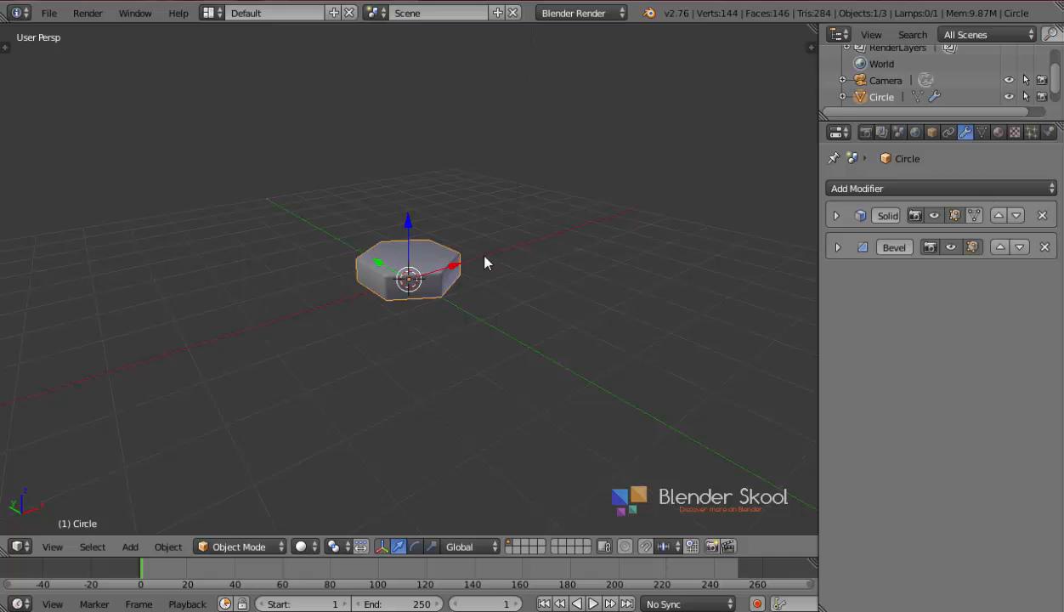
Step: In the orthographic front view, scale the hexagon along the Z axis by about 1.6
{"action": "left_click", "coordinate": [46, 544]}
{"action": "left_click", "coordinate": [65, 437]}
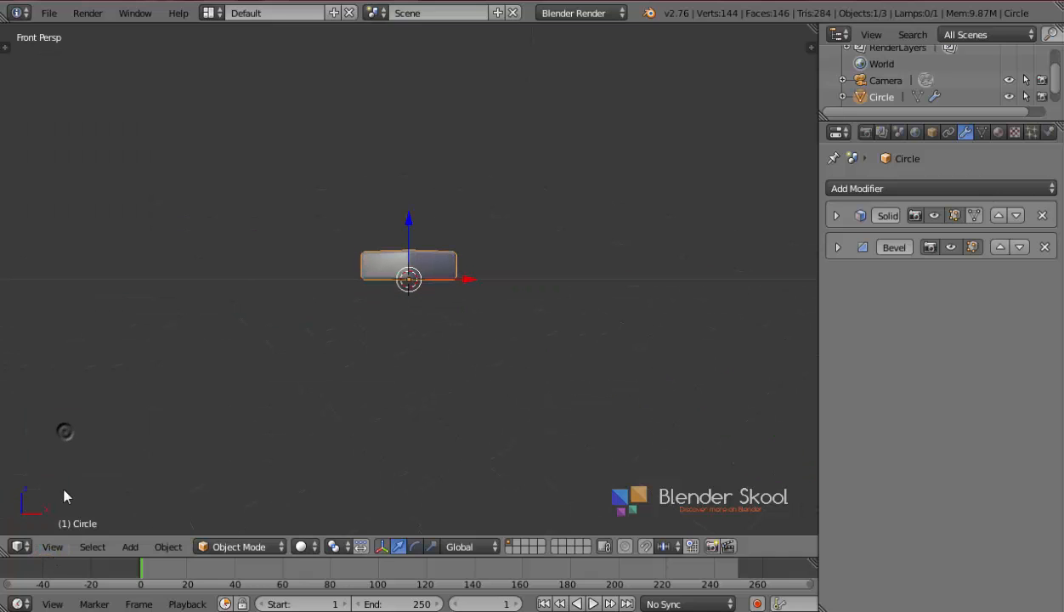
{"action": "left_click", "coordinate": [50, 545]}
{"action": "left_click", "coordinate": [76, 346]}
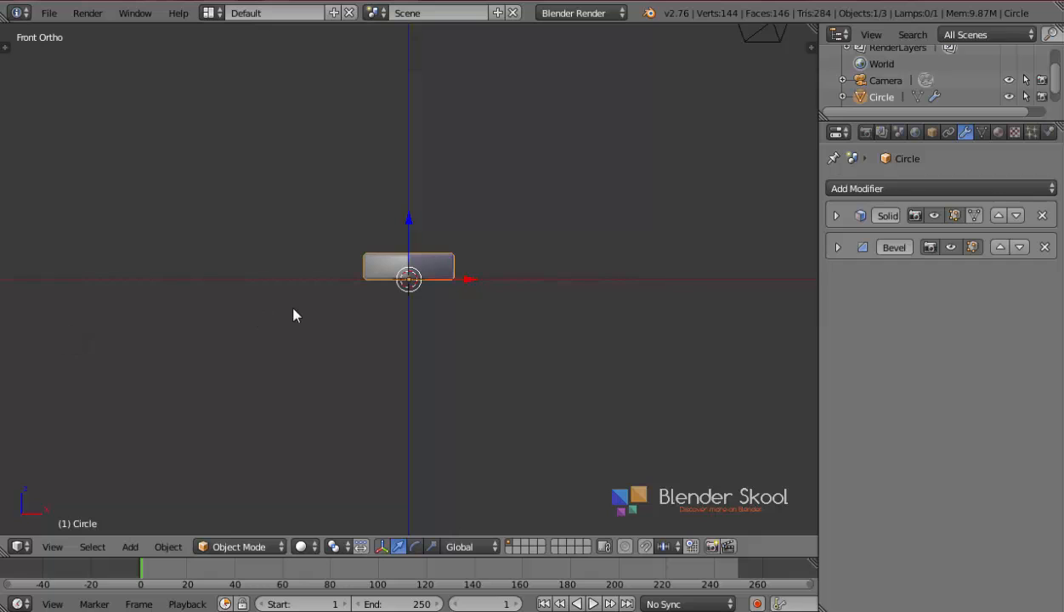
{"action": "key", "text": "s"}
{"action": "key", "text": "z"}
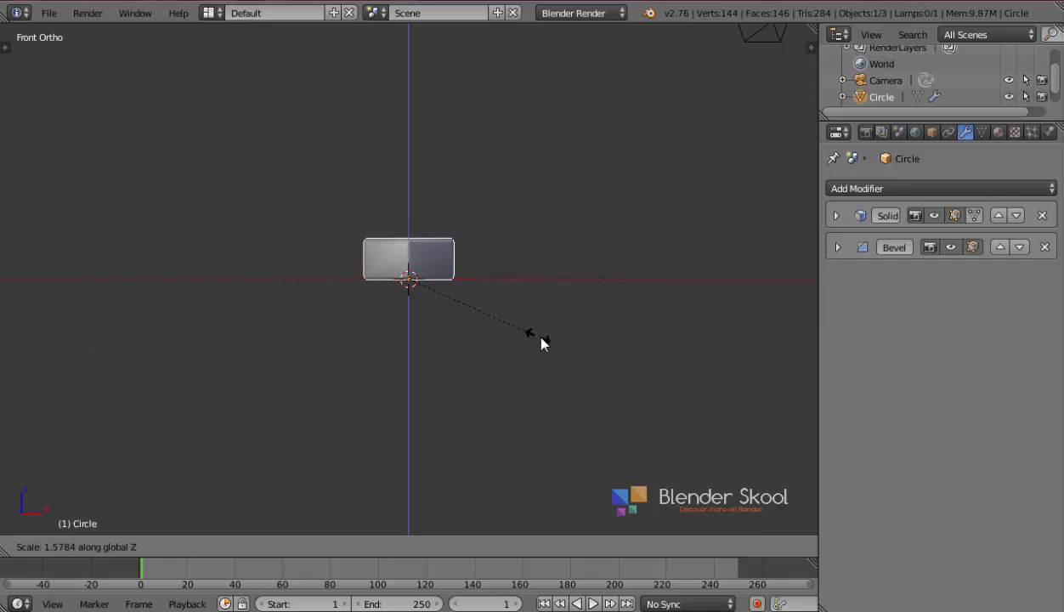
{"action": "left_click", "coordinate": [539, 336]}
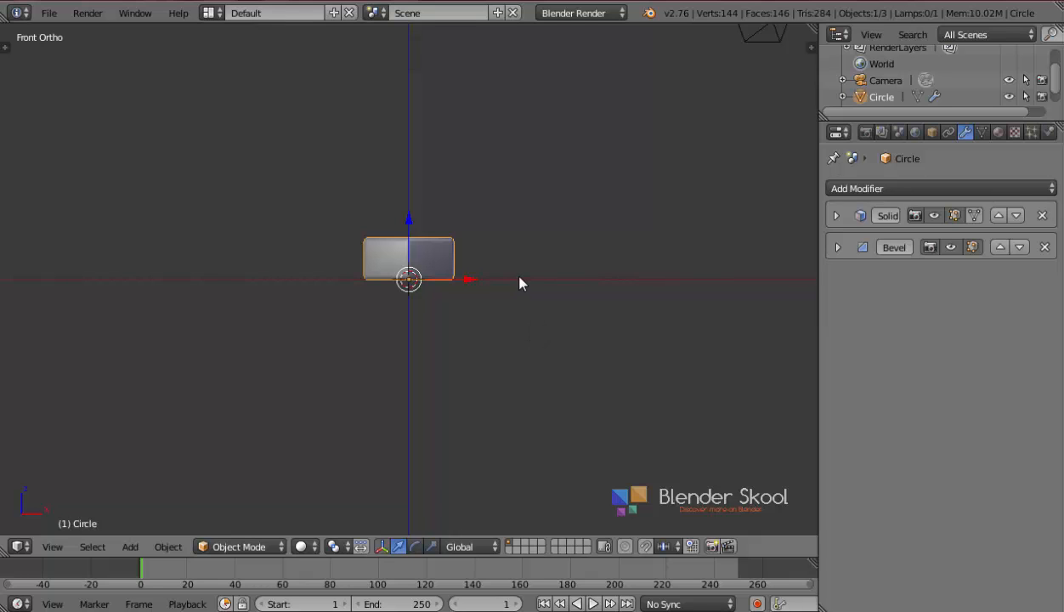
Step: Move the hexagon object to layer 2
{"action": "key", "text": "m"}
{"action": "key", "text": "2"}
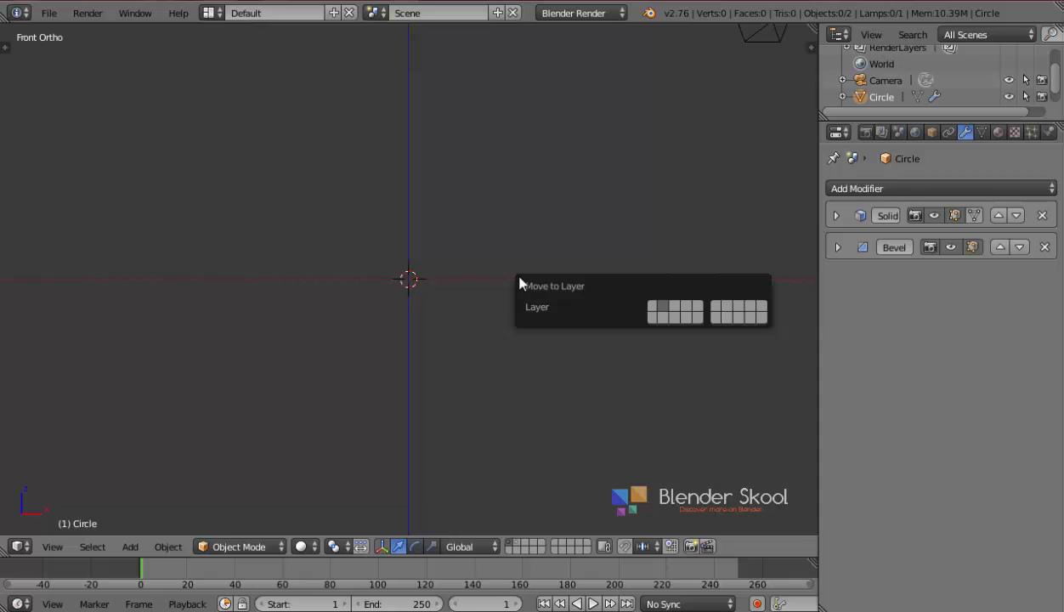
{"action": "left_click", "coordinate": [514, 542]}
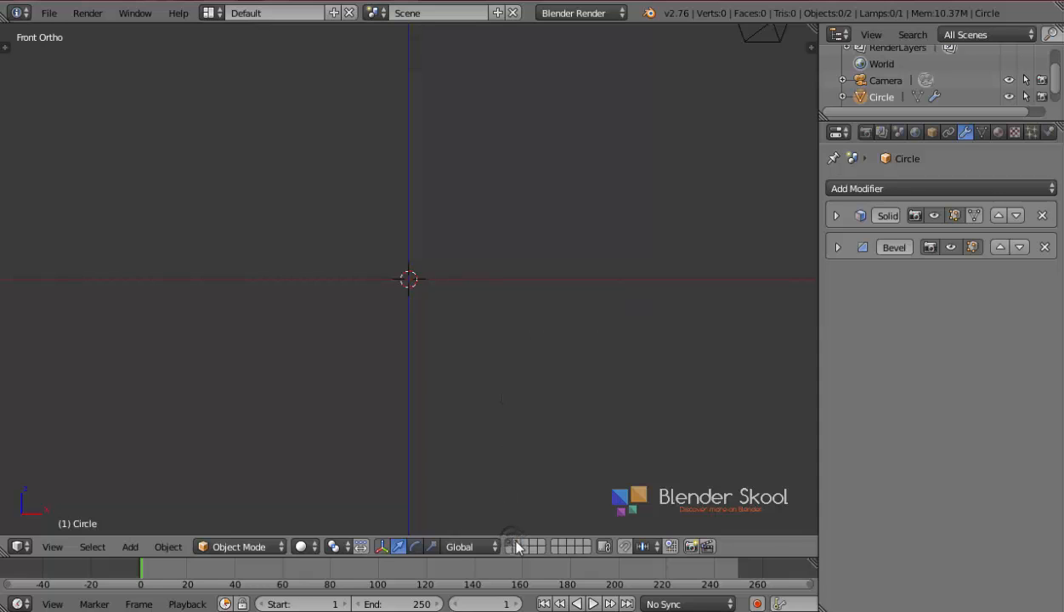
Step: Check the hexagon on layer 2, and from the front view add a plane on layer 1
{"action": "key", "text": "2"}
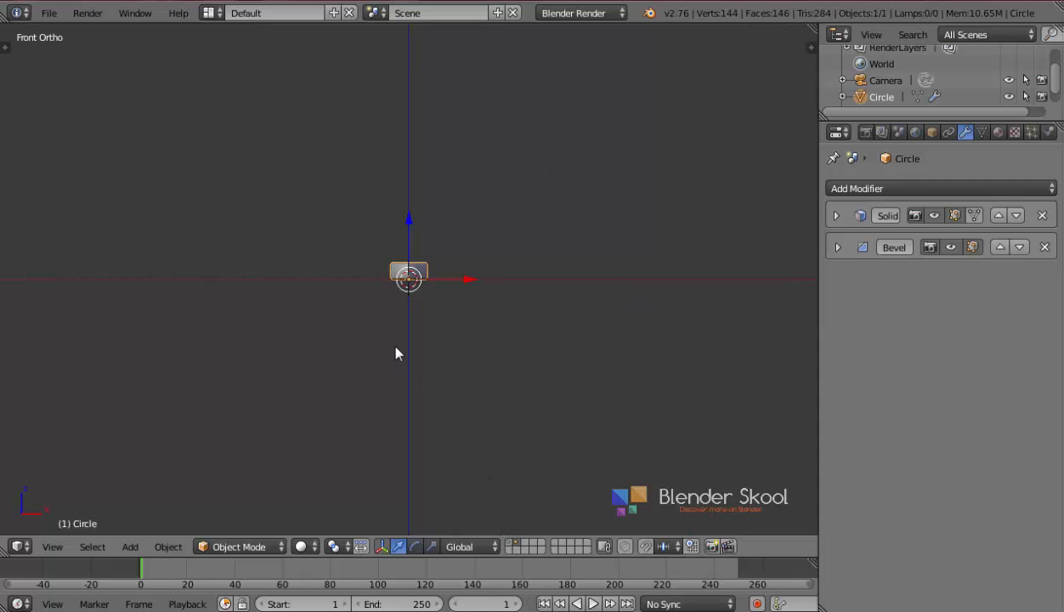
{"action": "middle_click_drag", "start_coordinate": [395, 354], "coordinate": [431, 326]}
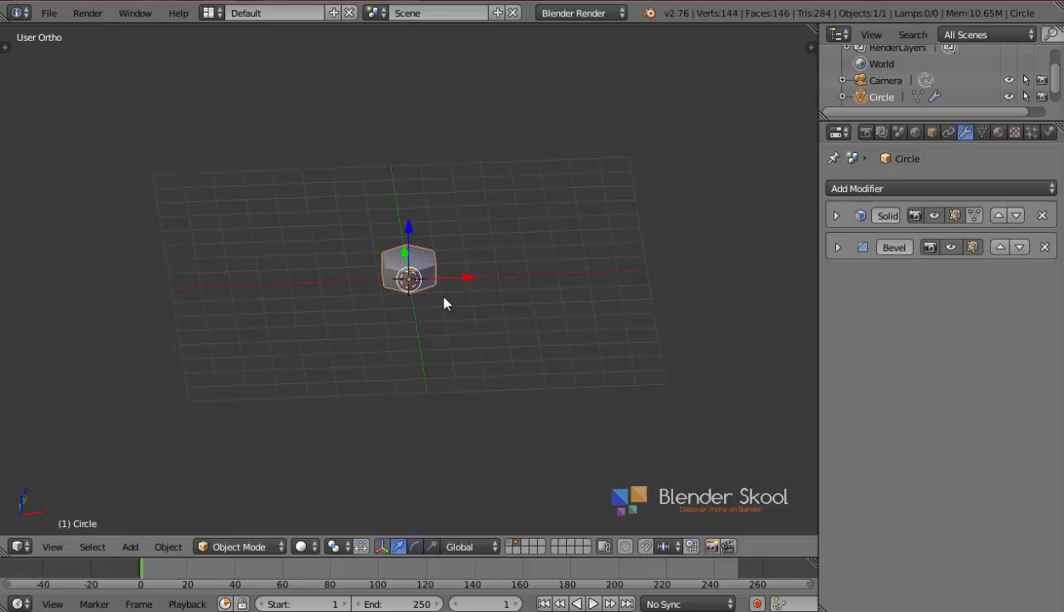
{"action": "scroll", "coordinate": [443, 304], "scroll_direction": "up", "scroll_amount": 2}
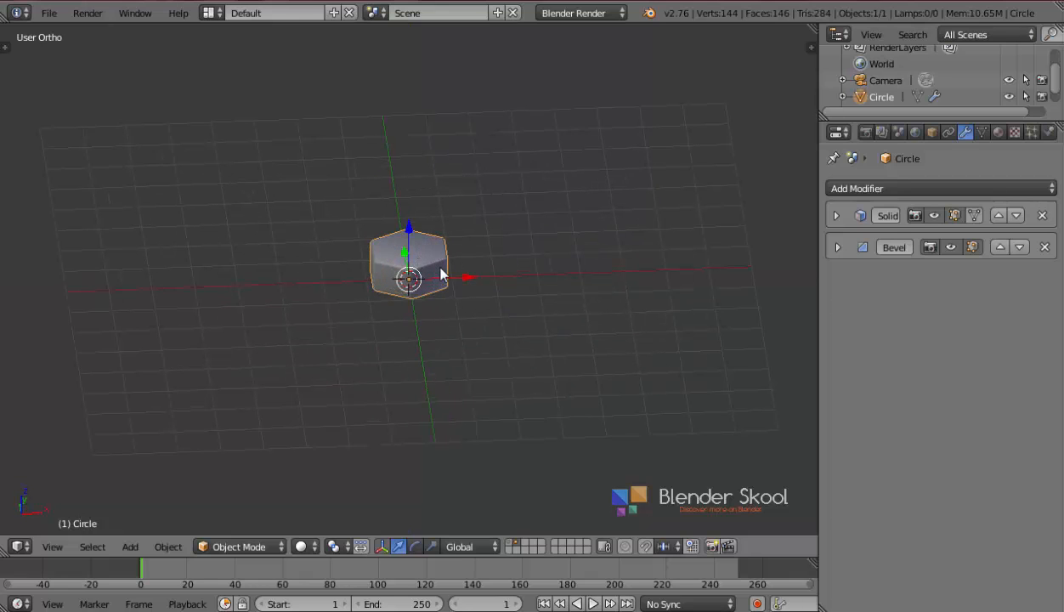
{"action": "left_click", "coordinate": [52, 546]}
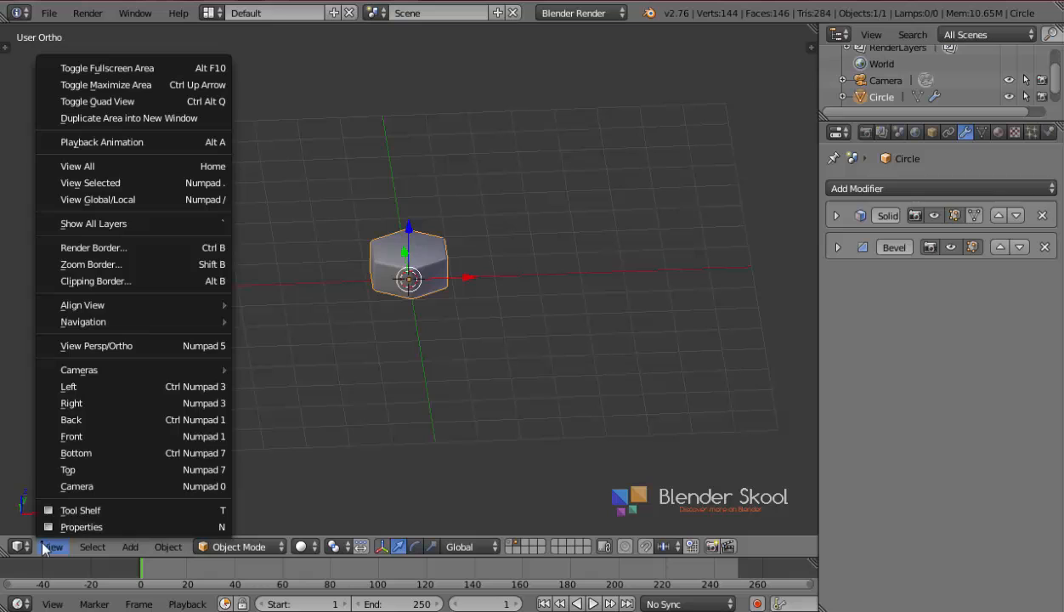
{"action": "left_click", "coordinate": [89, 437]}
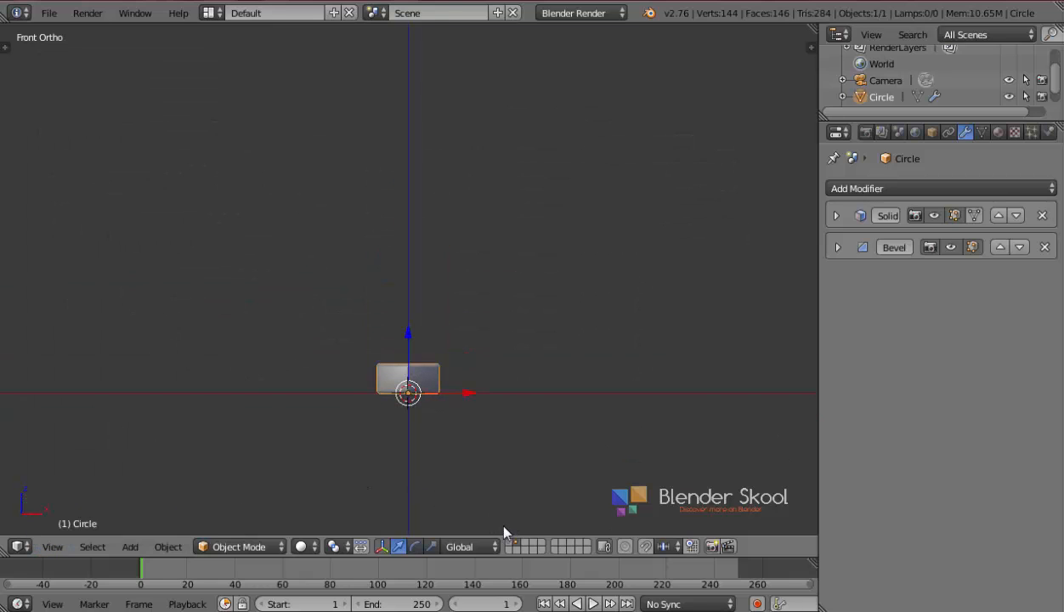
{"action": "key", "text": "2"}
{"action": "key", "text": "shift+a"}
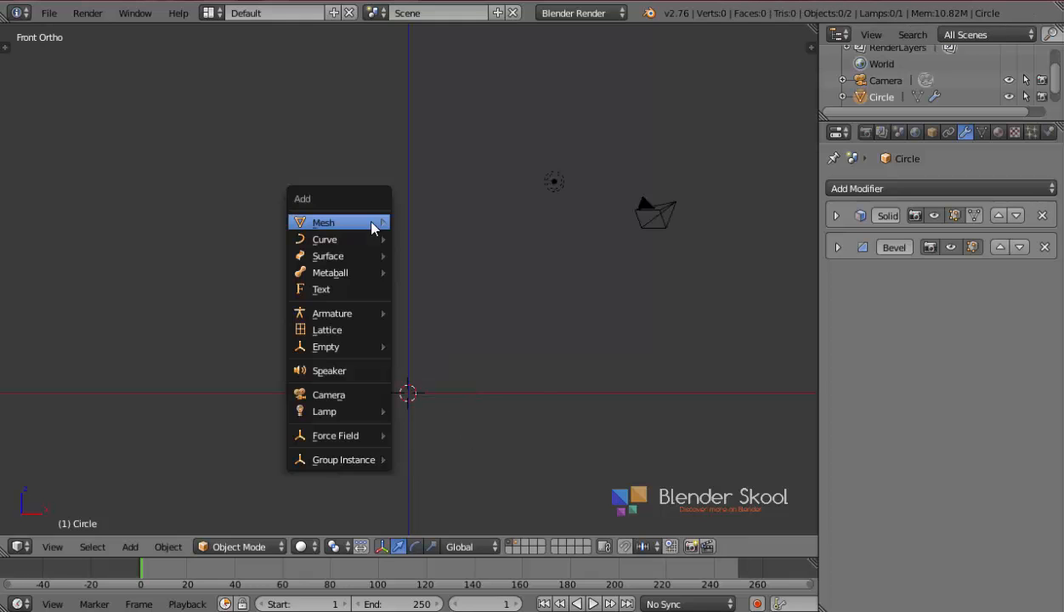
{"action": "mouse_move", "coordinate": [340, 221]}
{"action": "left_click", "coordinate": [418, 223]}
{"action": "scroll", "coordinate": [402, 334], "scroll_direction": "down", "scroll_amount": 4}
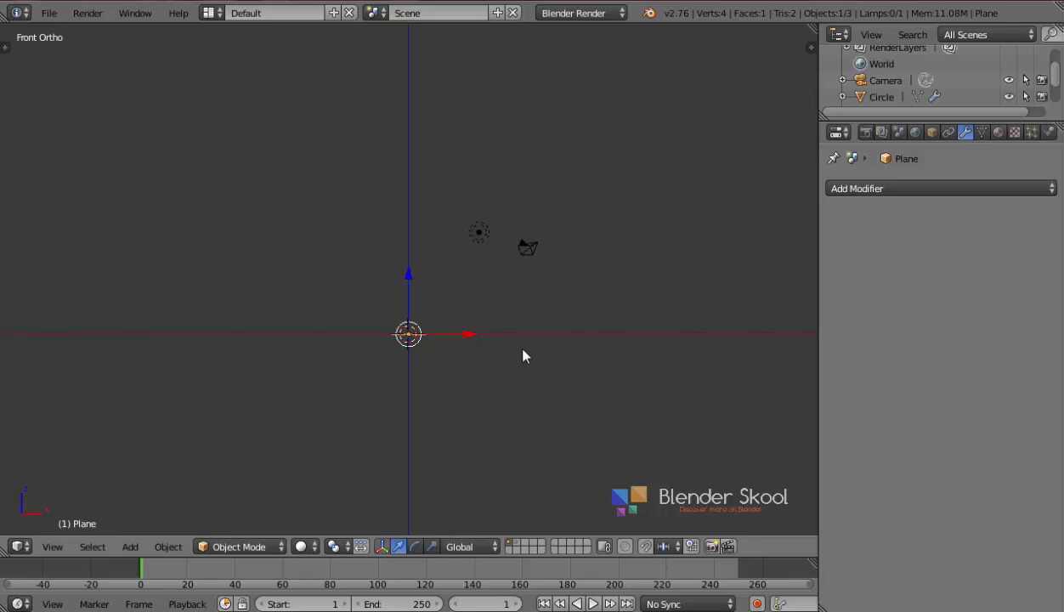
Step: Rotate the plane 90 degrees around the global X axis
{"action": "type", "text": "rx"}
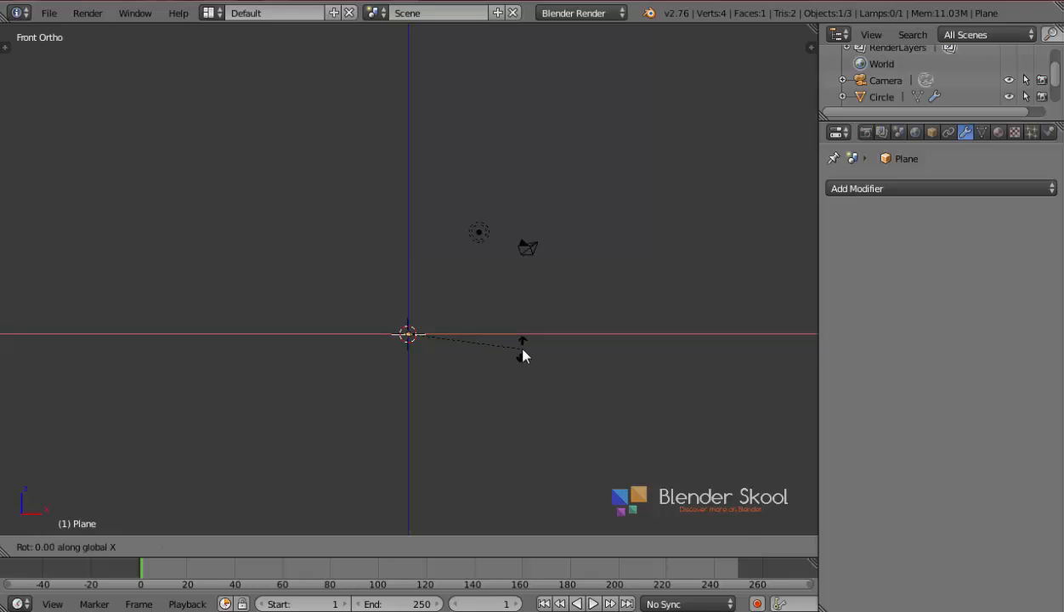
{"action": "type", "text": "90"}
{"action": "key", "text": "Return"}
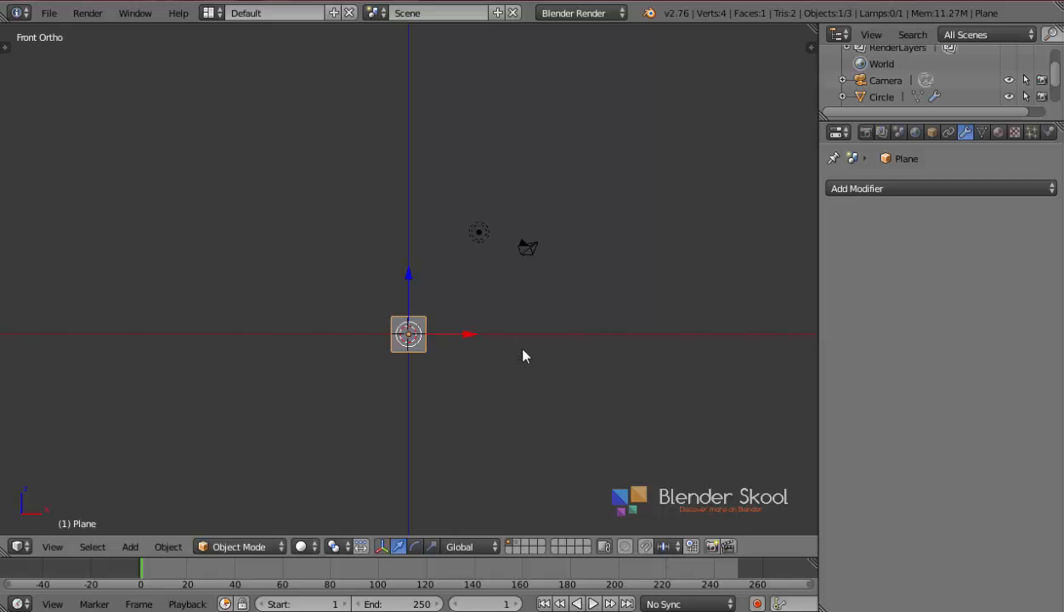
Step: Scale the plane by 10 and raise it along Z until its lower edge sits on the ground line
{"action": "type", "text": "s10"}
{"action": "key", "text": "Return"}
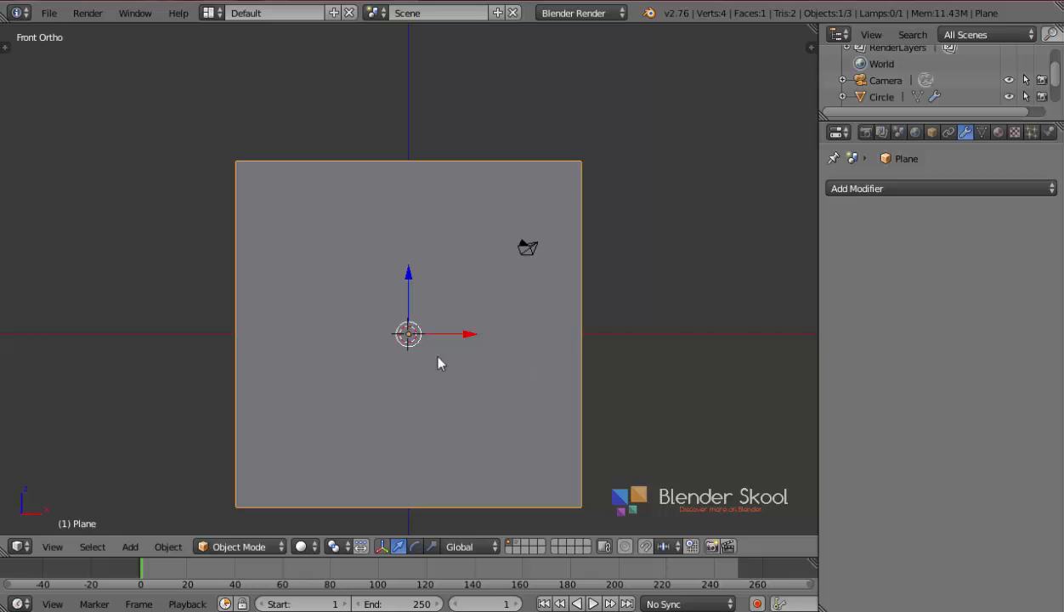
{"action": "left_click_drag", "start_coordinate": [409, 290], "coordinate": [403, 104]}
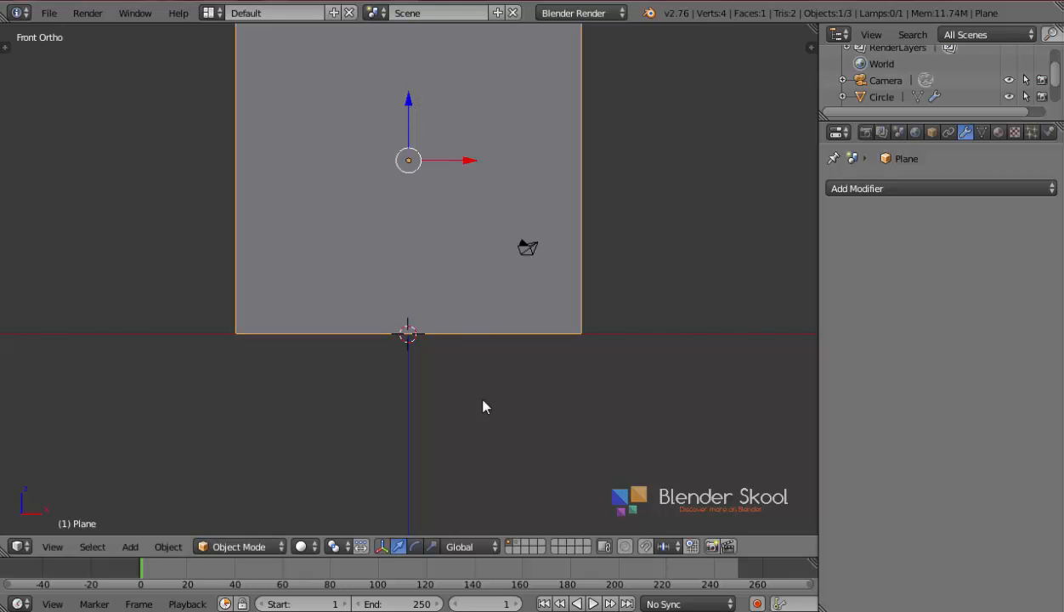
Step: Add a Hair particle system to the plane with Advanced enabled, emitting from Verts with Random off
{"action": "middle_click_drag", "start_coordinate": [347, 364], "coordinate": [410, 382]}
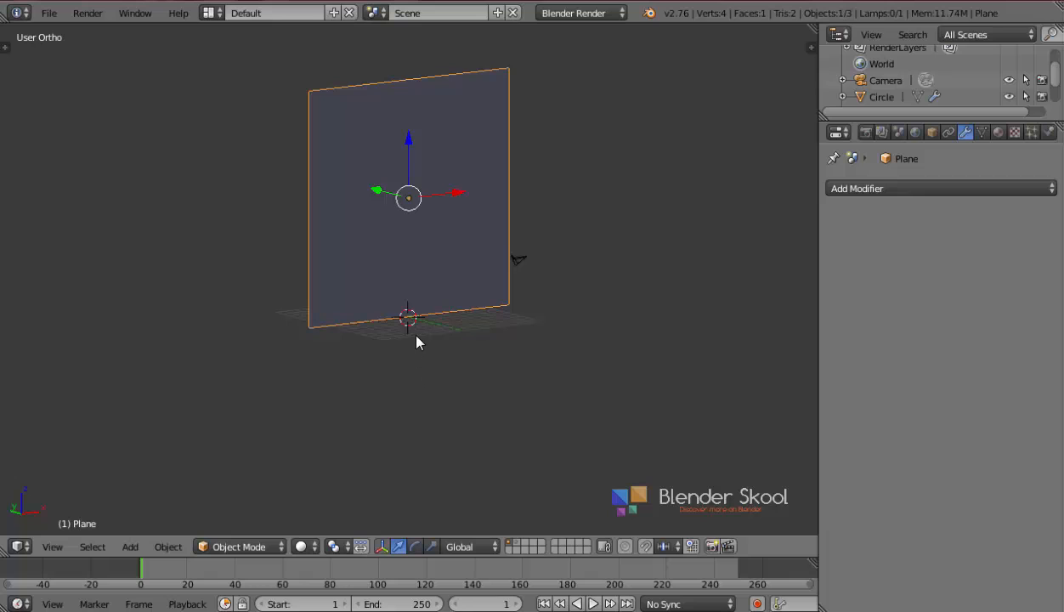
{"action": "middle_click_drag", "start_coordinate": [415, 341], "coordinate": [401, 349]}
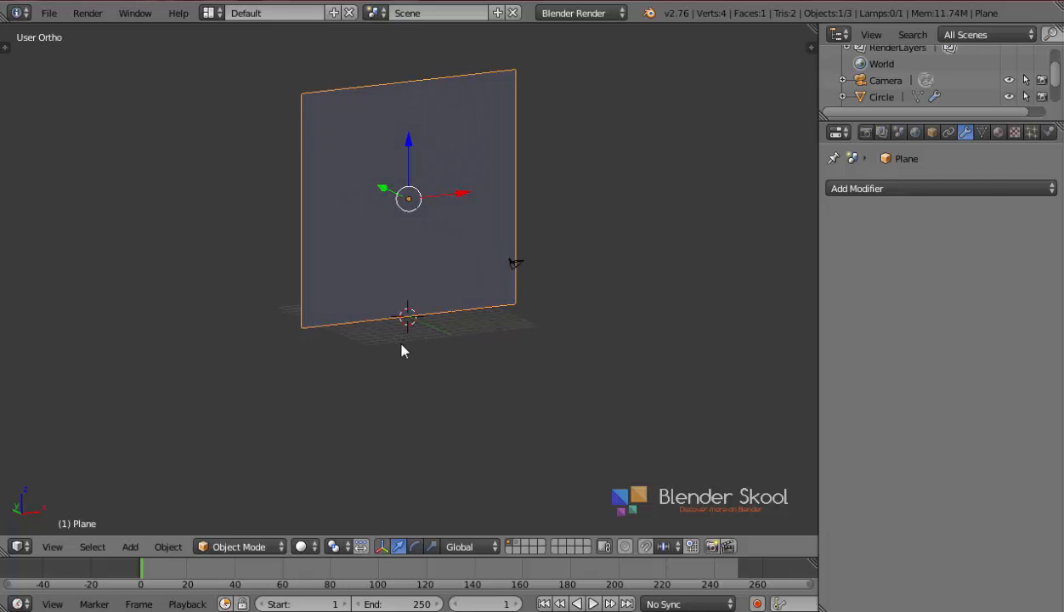
{"action": "left_click", "coordinate": [1031, 133]}
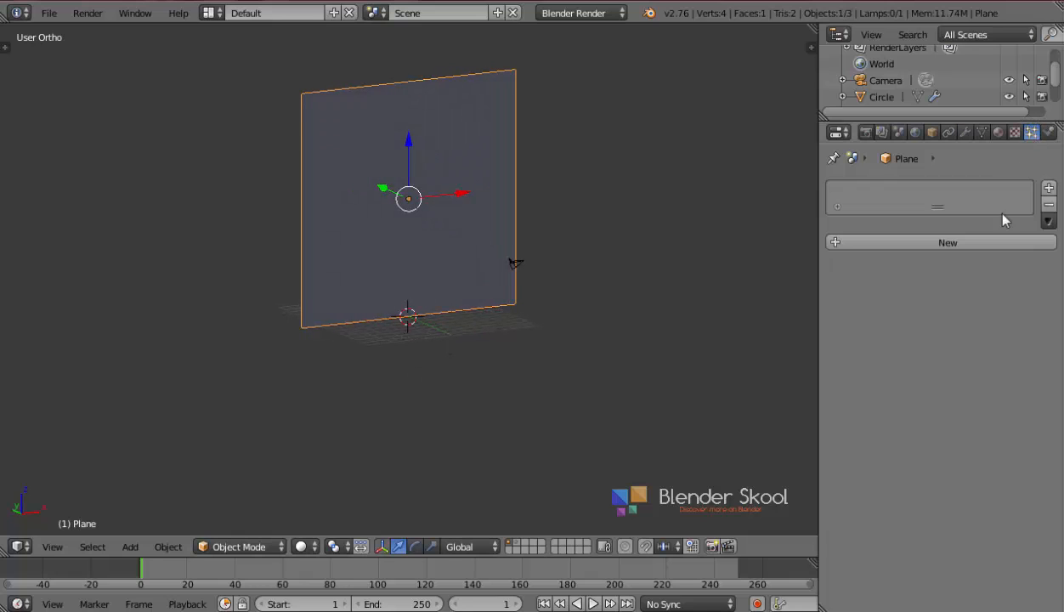
{"action": "left_click", "coordinate": [951, 243]}
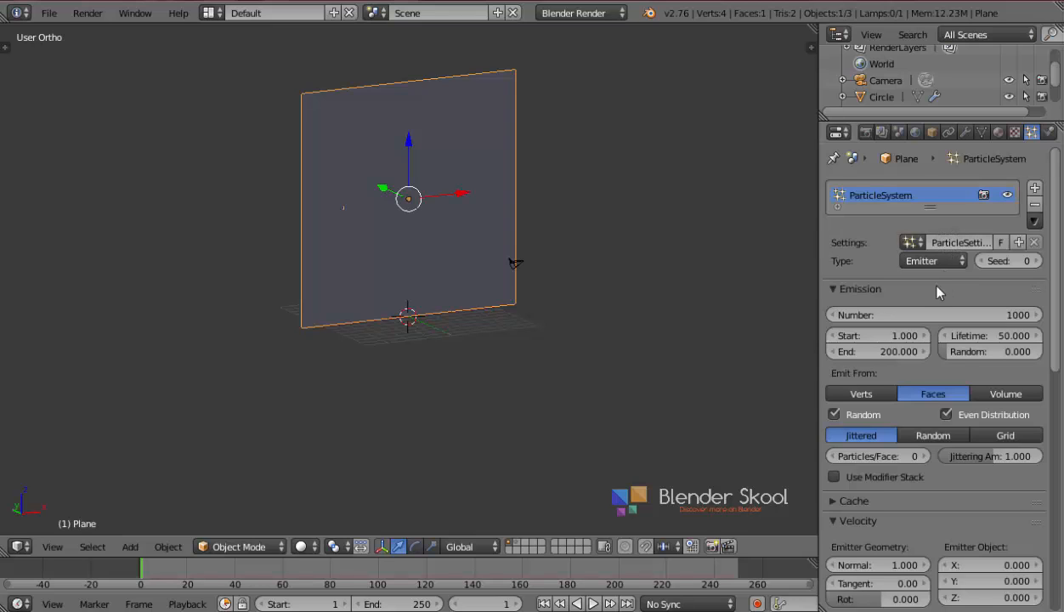
{"action": "left_click", "coordinate": [928, 268]}
{"action": "left_click", "coordinate": [909, 222]}
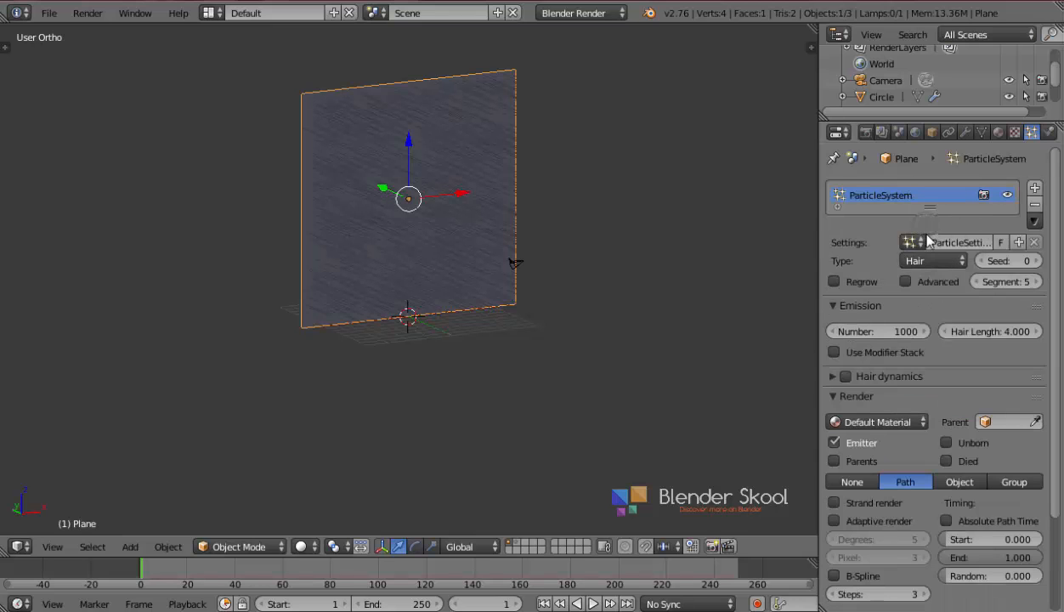
{"action": "left_click", "coordinate": [905, 282]}
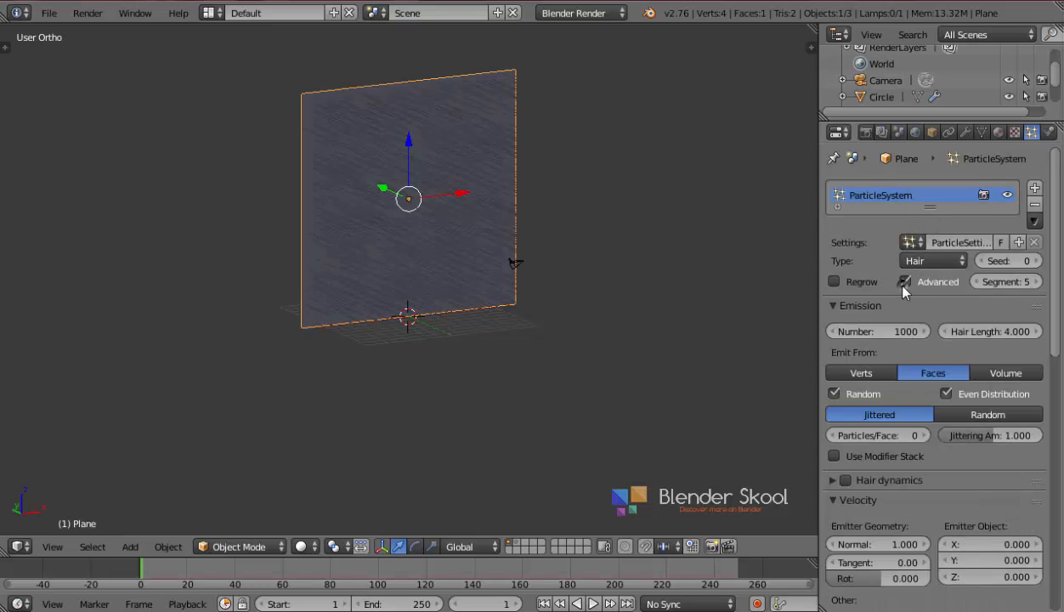
{"action": "left_click", "coordinate": [854, 375]}
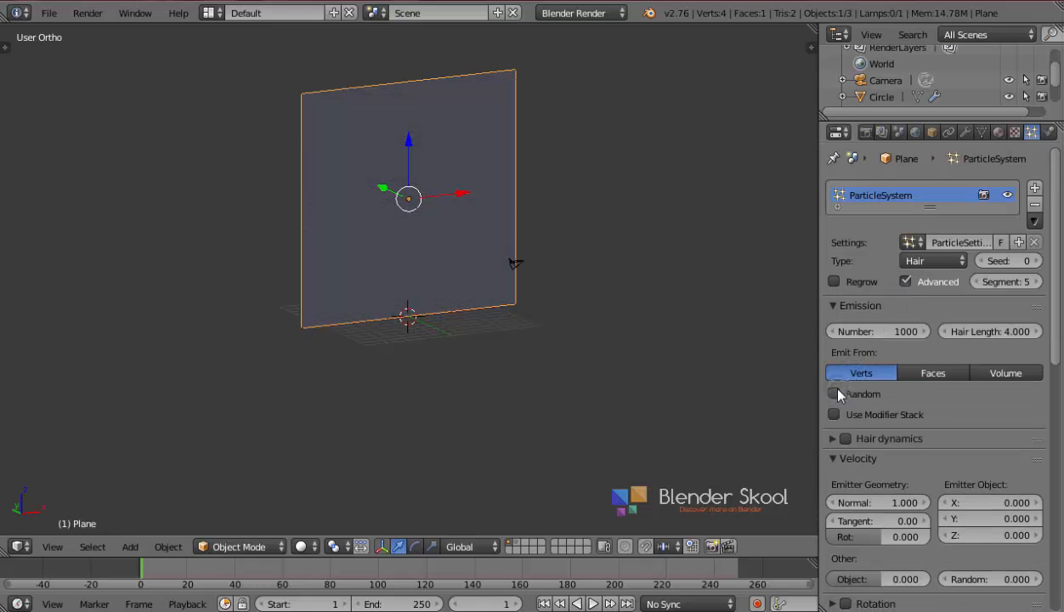
Step: Subdivide the plane's entire mesh five times in Edit Mode and return to Object Mode
{"action": "middle_click_drag", "start_coordinate": [627, 257], "coordinate": [630, 328], "text": "shift"}
{"action": "scroll", "coordinate": [629, 328], "scroll_direction": "up", "scroll_amount": 1}
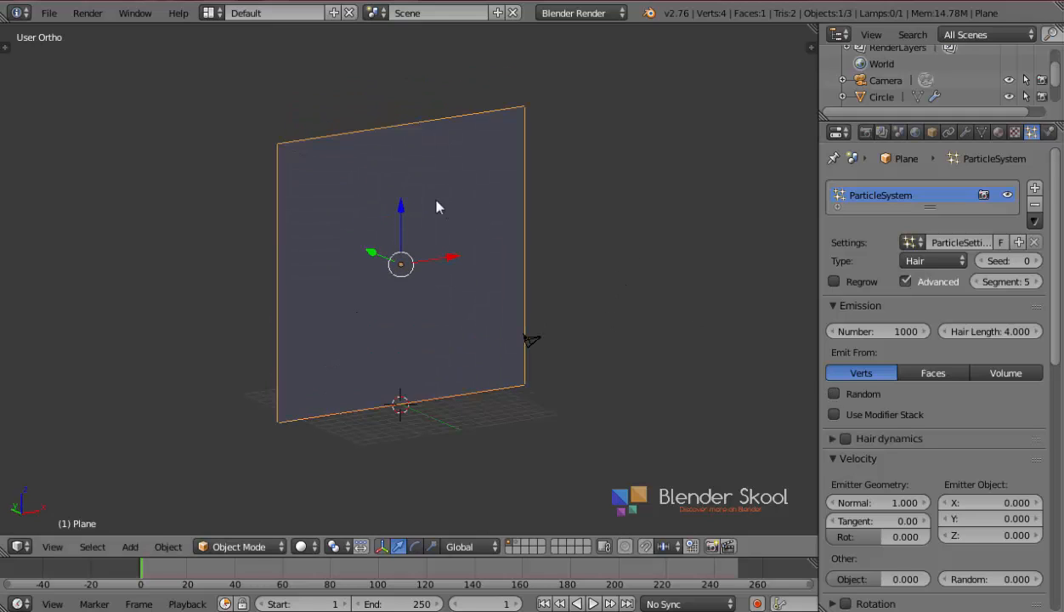
{"action": "key", "text": "Tab"}
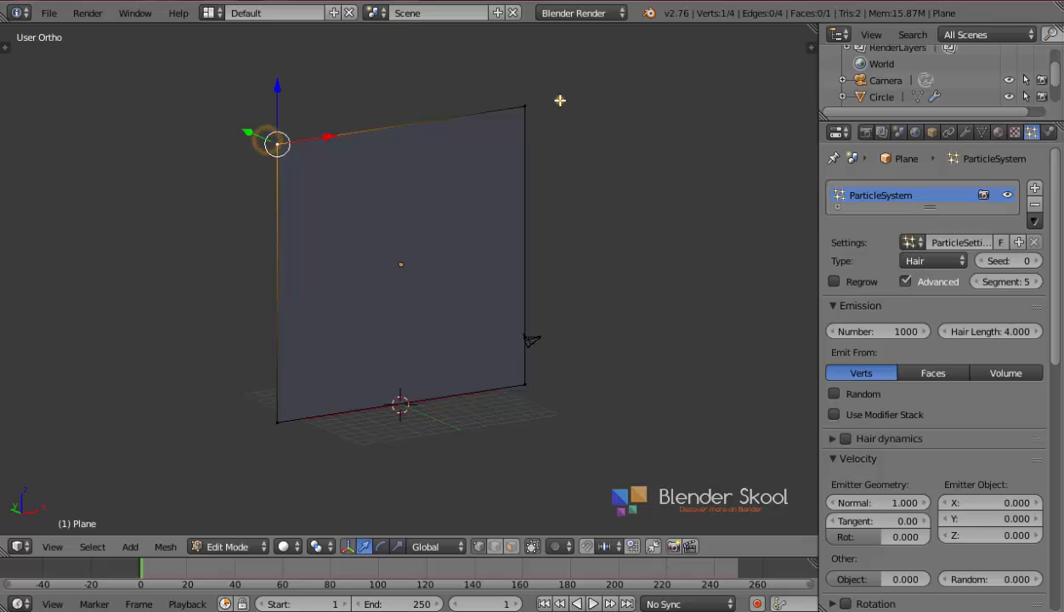
{"action": "key", "text": "Tab"}
{"action": "key", "text": "Tab"}
{"action": "key", "text": "a"}
{"action": "key", "text": "a"}
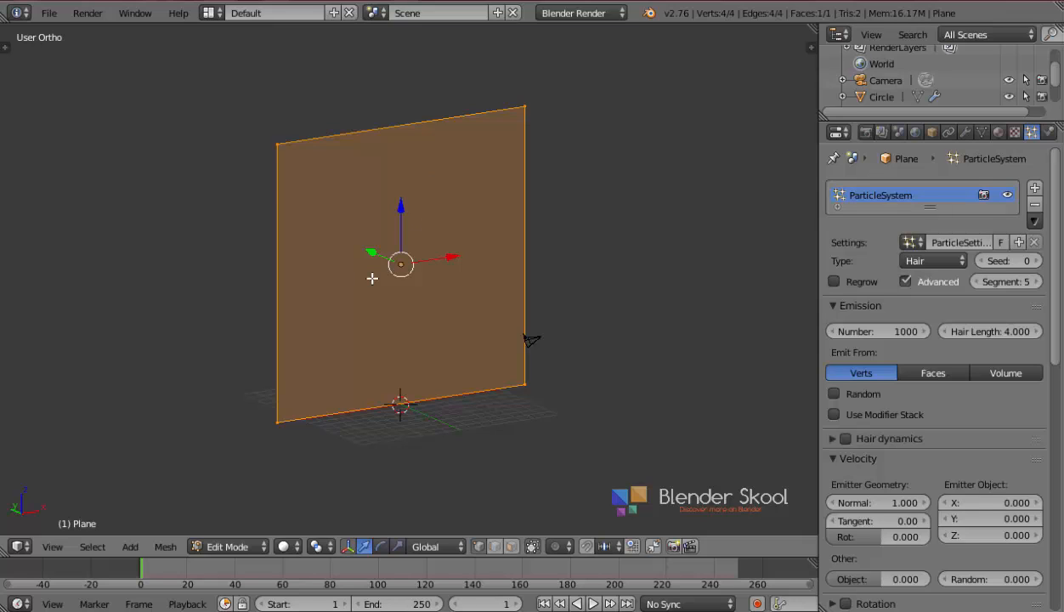
{"action": "key", "text": "w"}
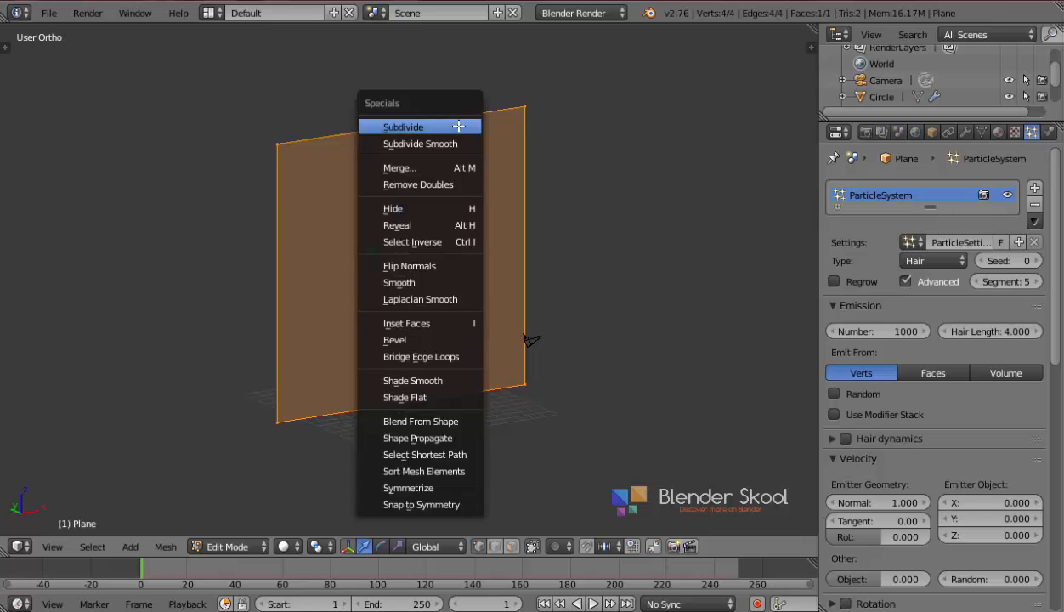
{"action": "key", "text": "w"}
{"action": "left_click", "coordinate": [395, 124]}
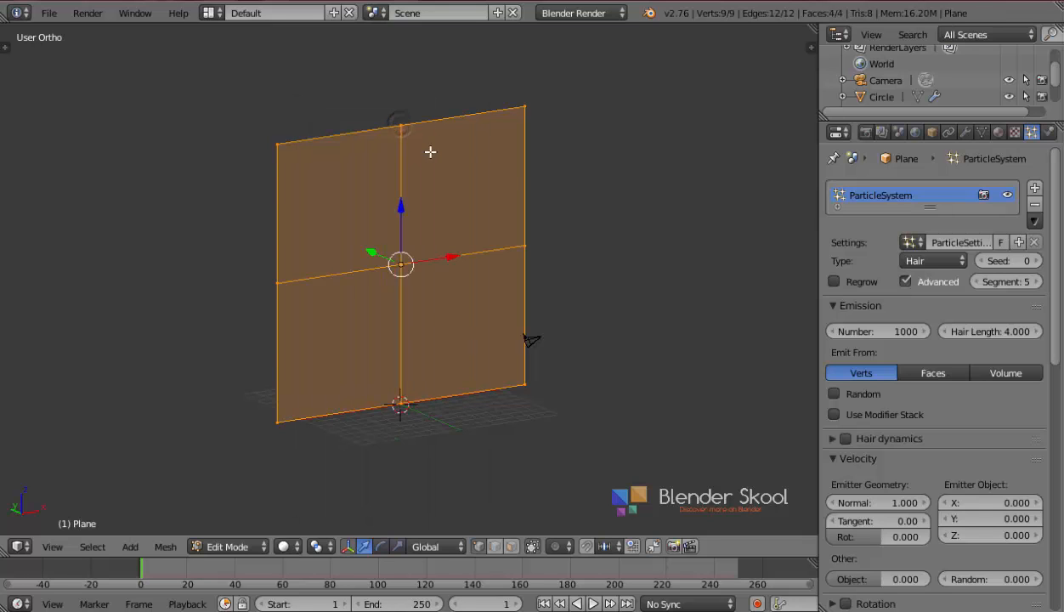
{"action": "key", "text": "w"}
{"action": "left_click", "coordinate": [429, 152]}
{"action": "key", "text": "w"}
{"action": "left_click", "coordinate": [429, 152]}
{"action": "key", "text": "w"}
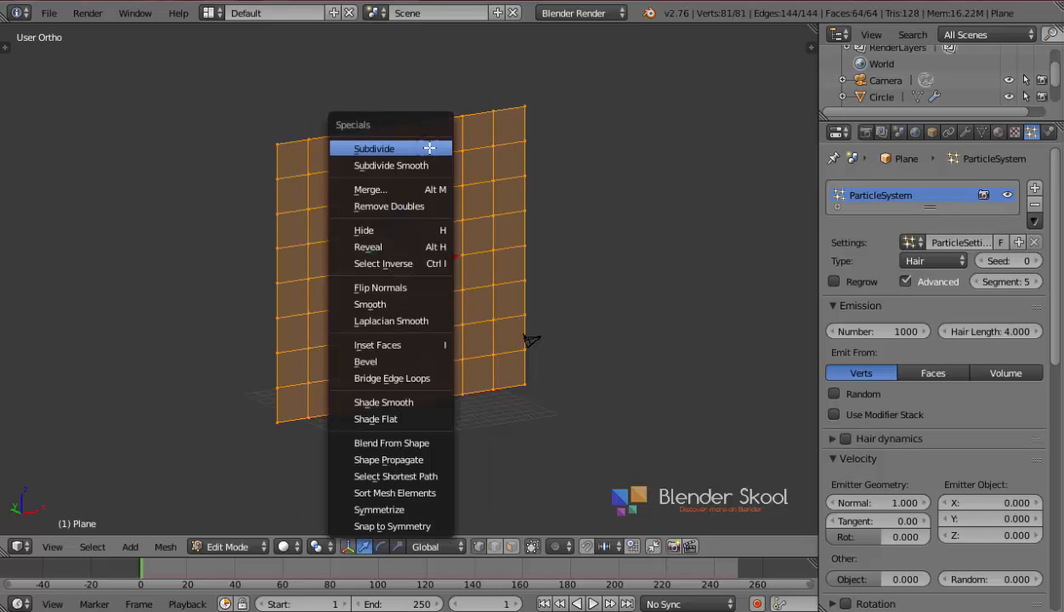
{"action": "left_click", "coordinate": [429, 153]}
{"action": "key", "text": "w"}
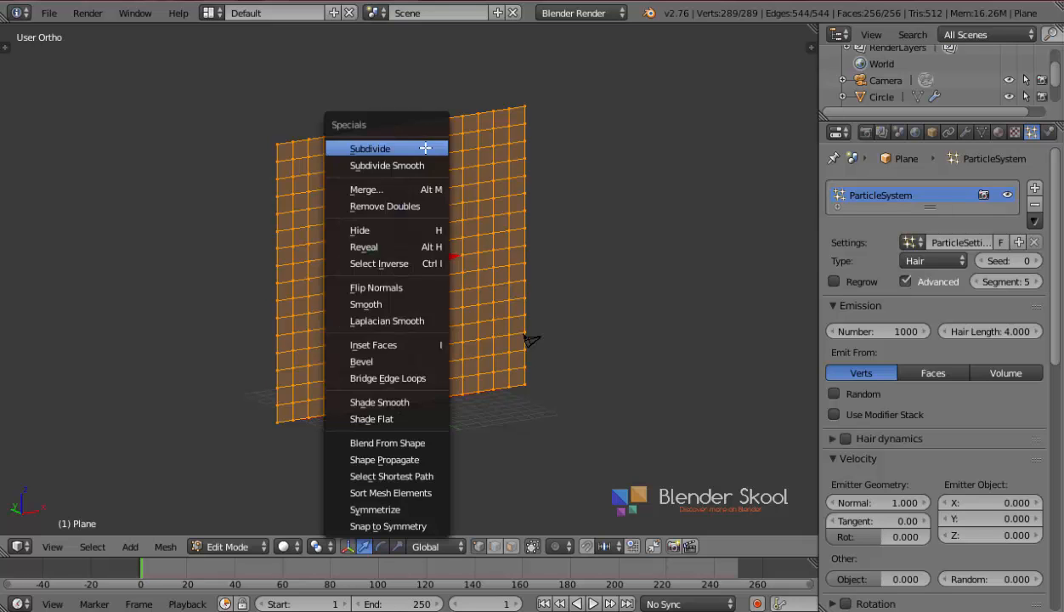
{"action": "left_click", "coordinate": [424, 149]}
{"action": "middle_click_drag", "start_coordinate": [422, 221], "coordinate": [391, 201]}
{"action": "key", "text": "Tab"}
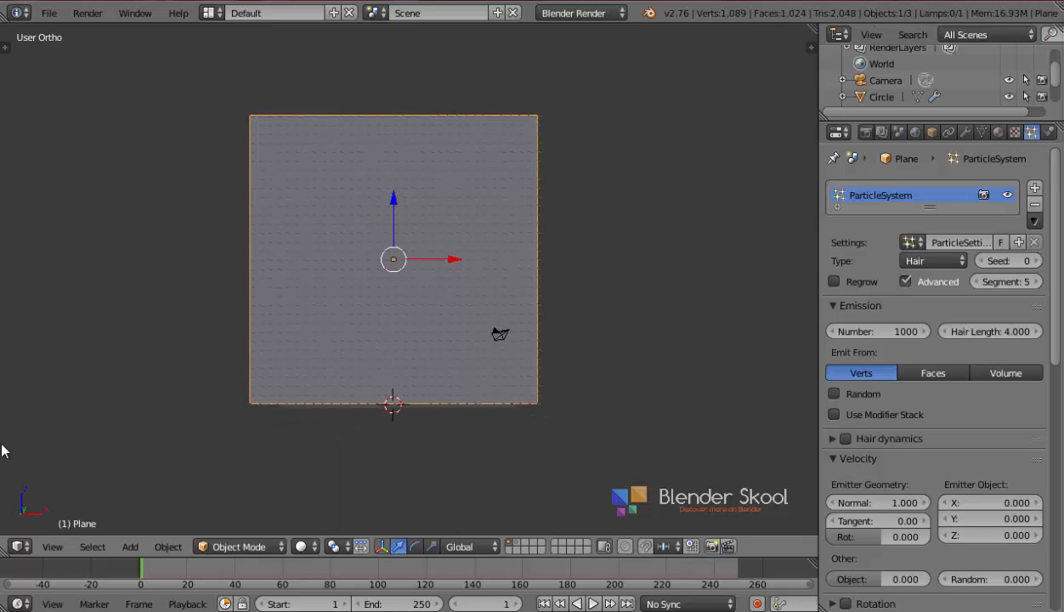
Step: Switch to the front view and set the particle emission number to 1089
{"action": "left_click", "coordinate": [59, 551]}
{"action": "left_click", "coordinate": [89, 449]}
{"action": "scroll", "coordinate": [136, 412], "scroll_direction": "up", "scroll_amount": 2}
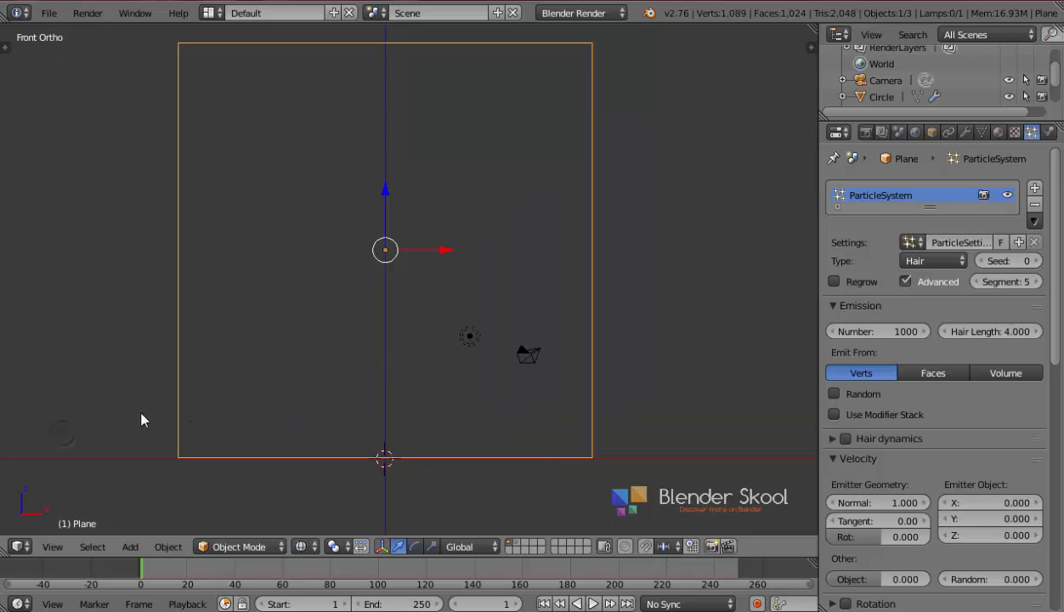
{"action": "key", "text": "z"}
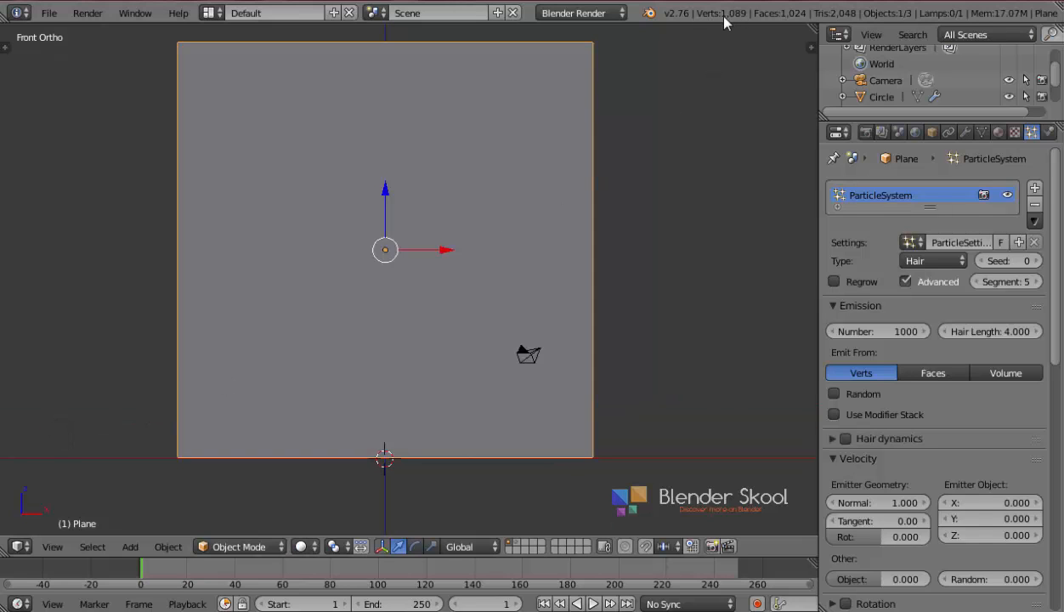
{"action": "left_click", "coordinate": [885, 330]}
{"action": "type", "text": "1089"}
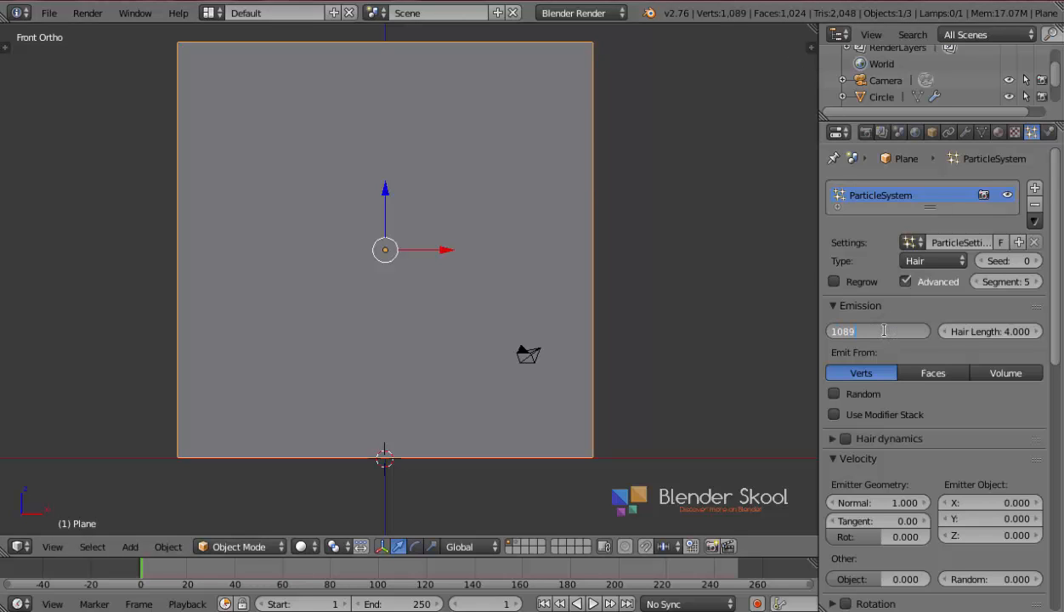
{"action": "key", "text": "Return"}
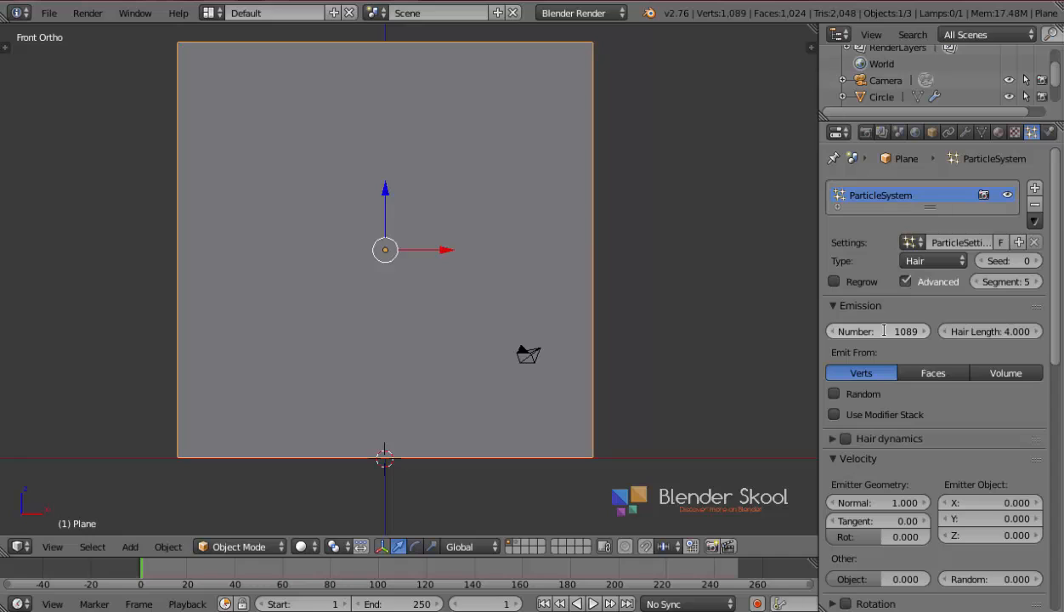
Step: In wireframe display, set the particles to render as Object, using Circle as the dupli object
{"action": "key", "text": "z"}
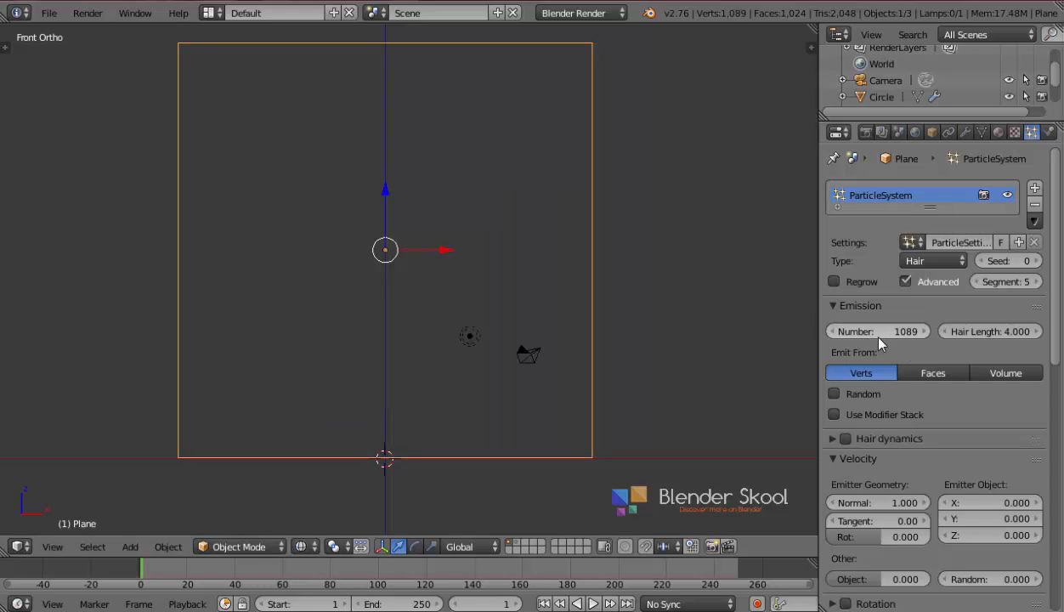
{"action": "left_click", "coordinate": [926, 333]}
{"action": "scroll", "coordinate": [941, 424], "scroll_direction": "down", "scroll_amount": 8}
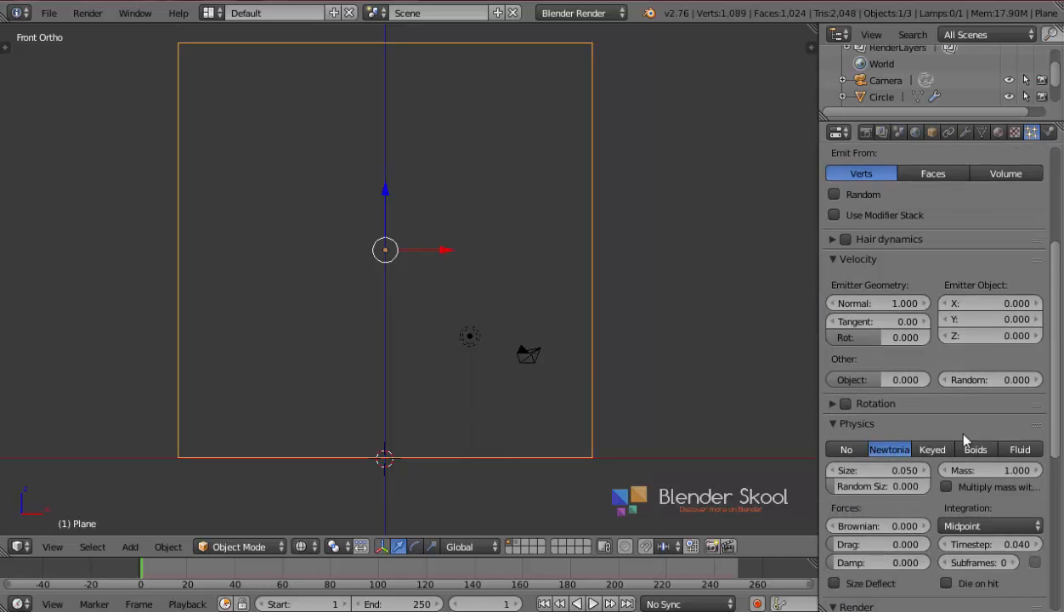
{"action": "scroll", "coordinate": [958, 480], "scroll_direction": "down", "scroll_amount": 3}
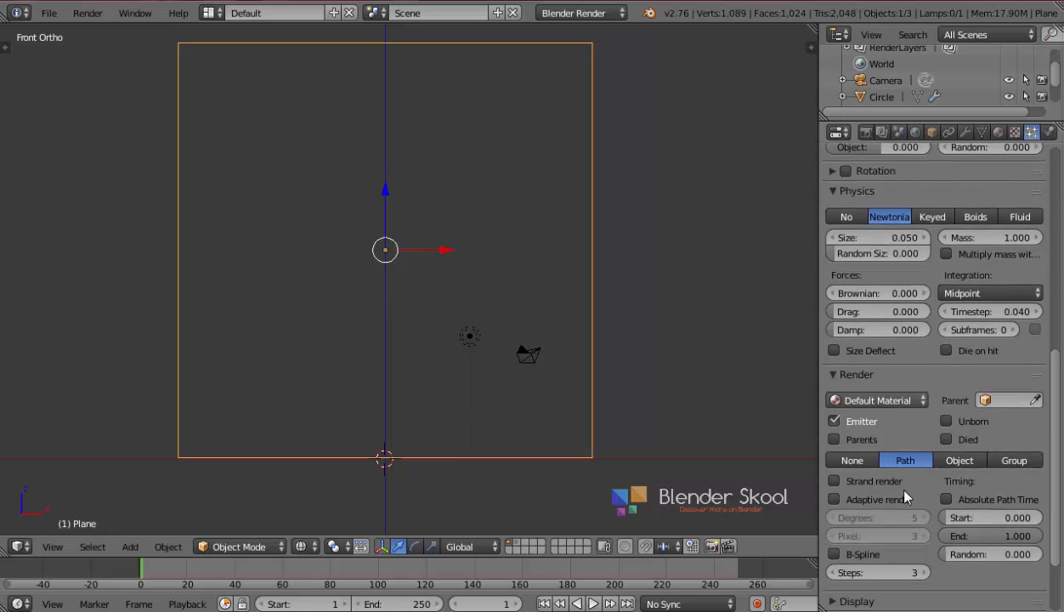
{"action": "left_click", "coordinate": [935, 459]}
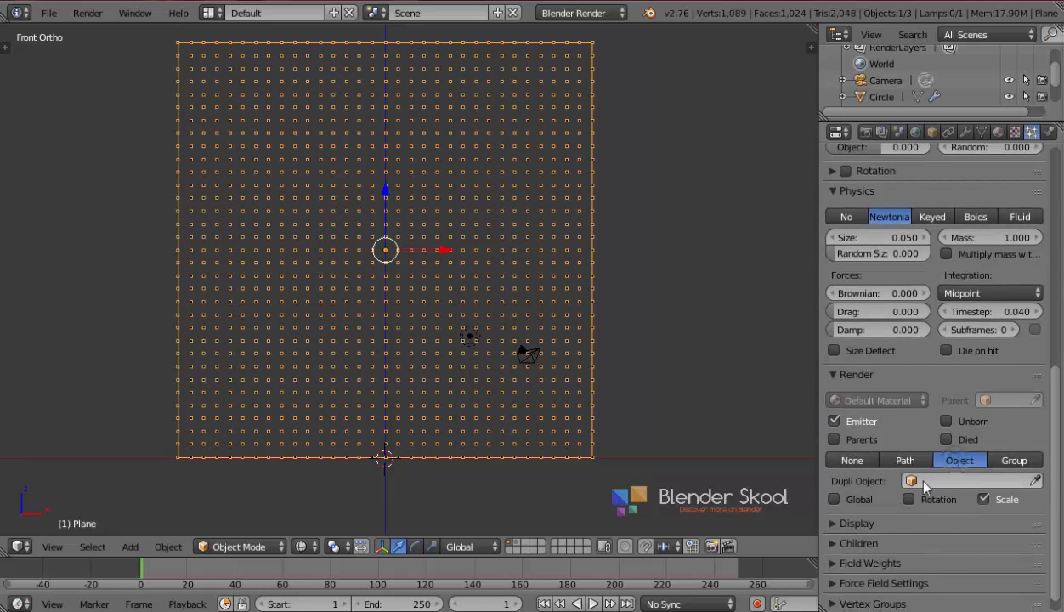
{"action": "left_click", "coordinate": [921, 481]}
{"action": "left_click", "coordinate": [884, 325]}
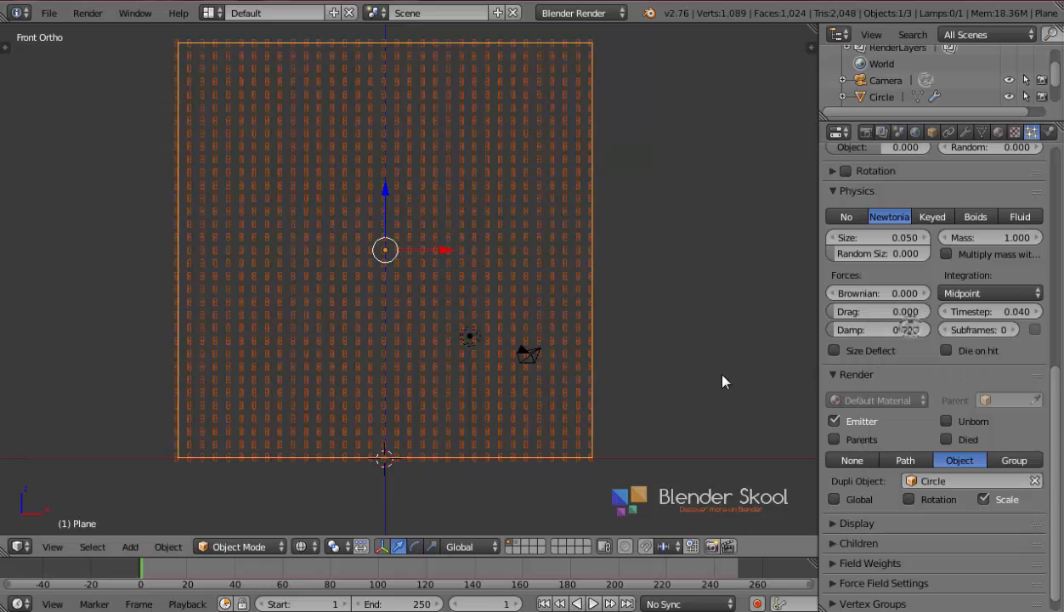
Step: Rename the Circle object on layer 2 as Hexagon
{"action": "key", "text": "2"}
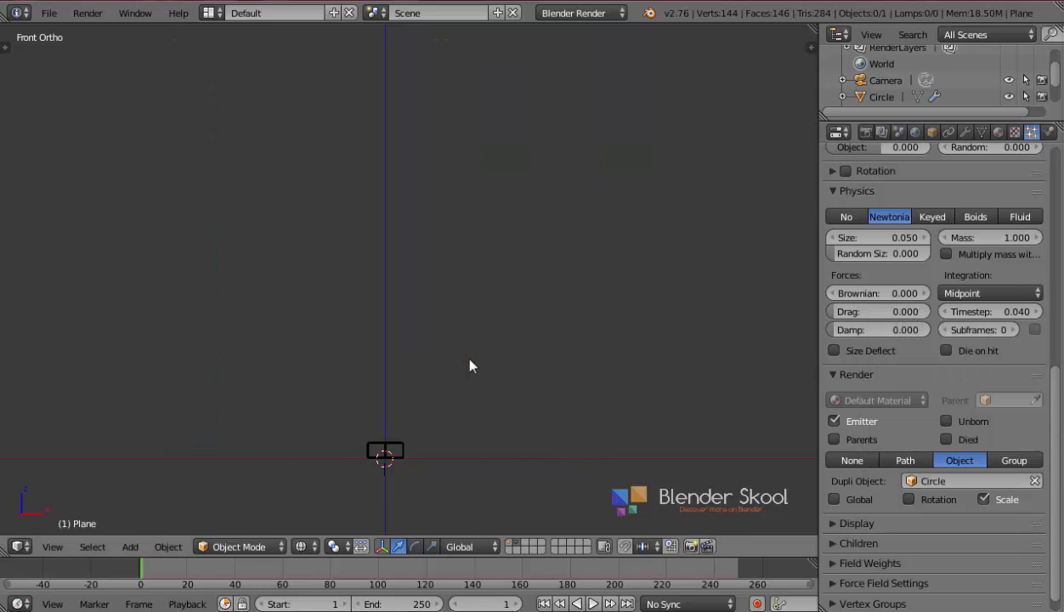
{"action": "right_click", "coordinate": [399, 449]}
{"action": "left_click", "coordinate": [931, 133]}
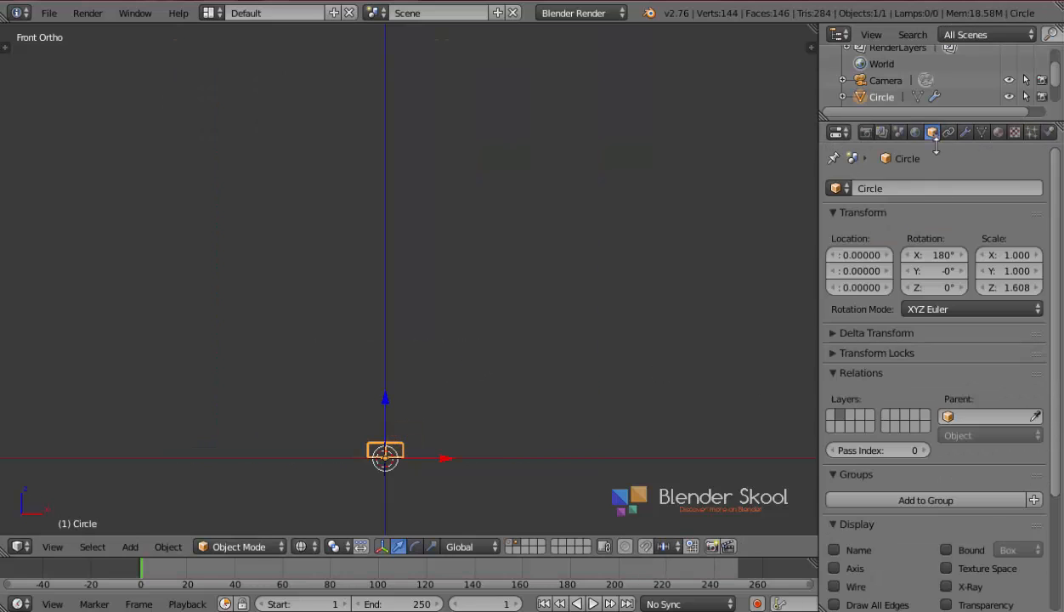
{"action": "left_click", "coordinate": [901, 186]}
{"action": "key", "text": "Caps_Lock"}
{"action": "type", "text": "H"}
{"action": "key", "text": "Caps_Lock"}
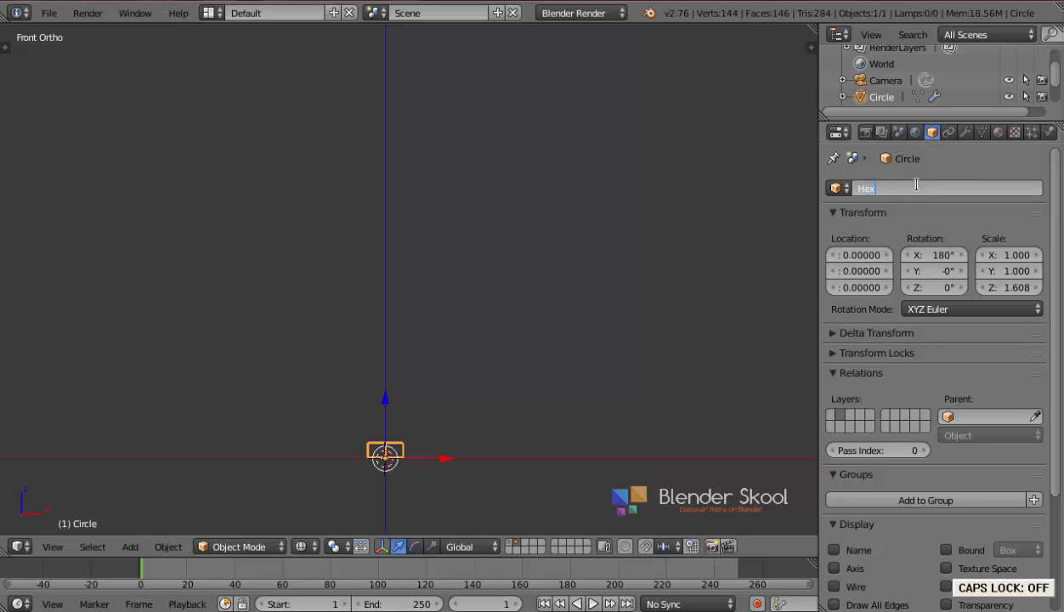
{"action": "key", "text": "Return"}
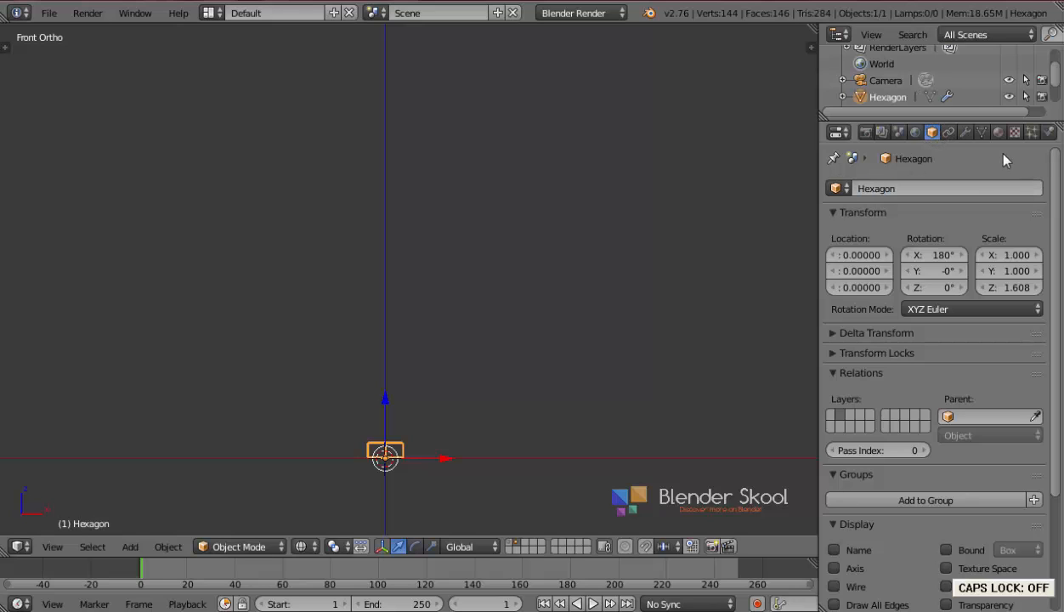
Step: Select the plane on layer 1, switch to solid display and enable Rotation for the particles' dupli object
{"action": "left_click", "coordinate": [1032, 133]}
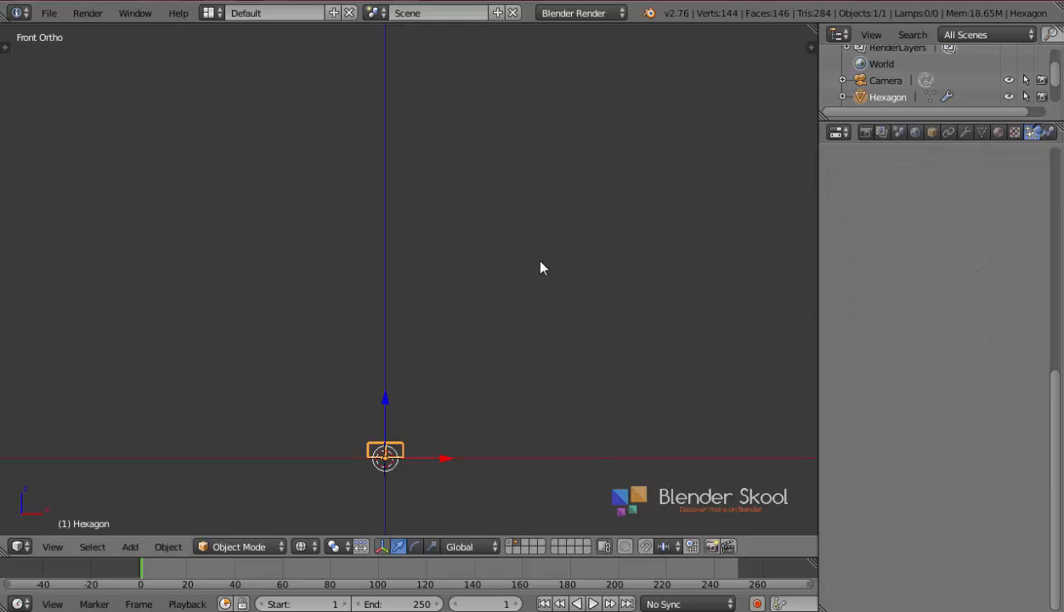
{"action": "key", "text": "1"}
{"action": "right_click", "coordinate": [456, 314]}
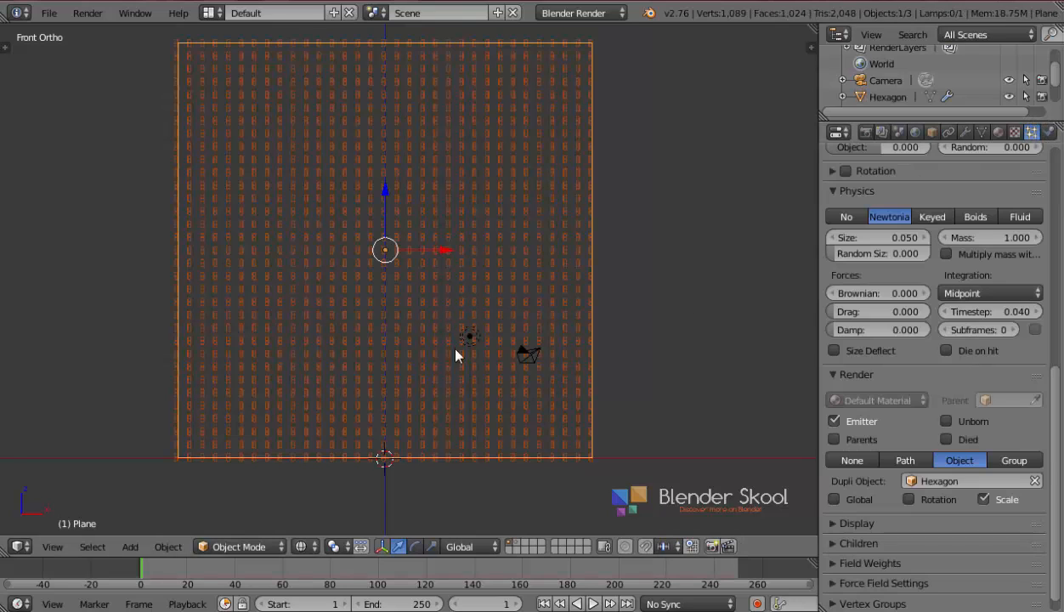
{"action": "scroll", "coordinate": [308, 332], "scroll_direction": "up", "scroll_amount": 3}
{"action": "middle_click_drag", "start_coordinate": [342, 342], "coordinate": [387, 361]}
{"action": "key", "text": "z"}
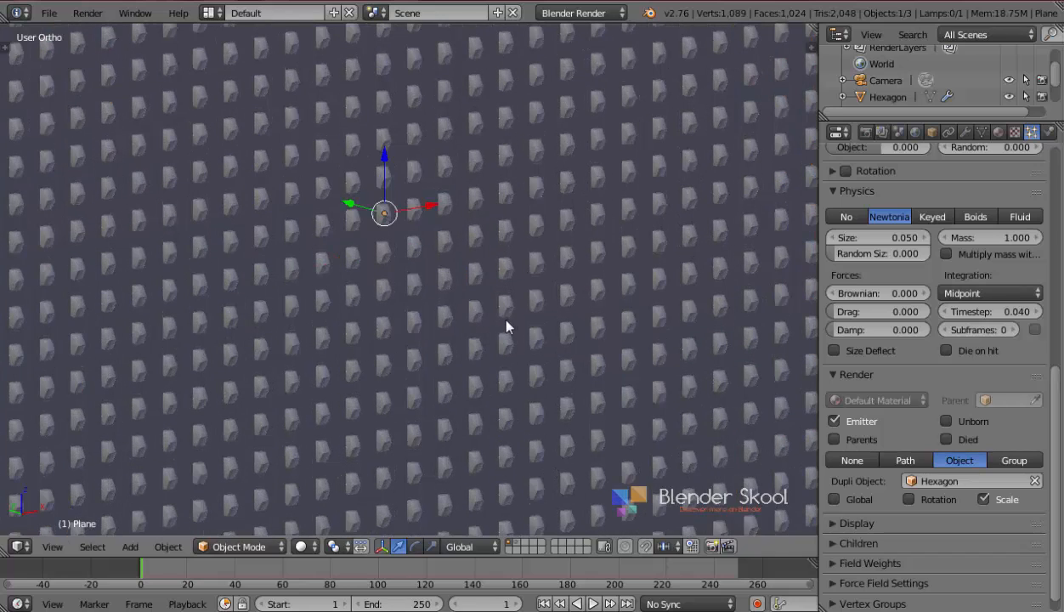
{"action": "scroll", "coordinate": [505, 323], "scroll_direction": "down", "scroll_amount": 4}
{"action": "left_click", "coordinate": [914, 499]}
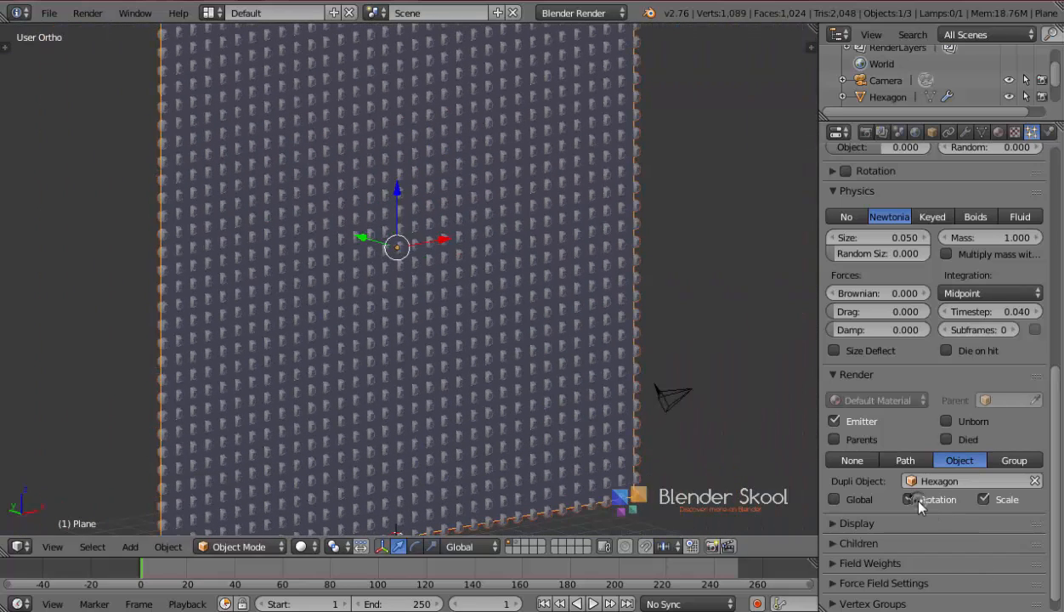
{"action": "scroll", "coordinate": [588, 453], "scroll_direction": "up", "scroll_amount": 3}
Step: Rotate the Hexagon object on layer 2 by 90° about the global Y axis
{"action": "key", "text": "2"}
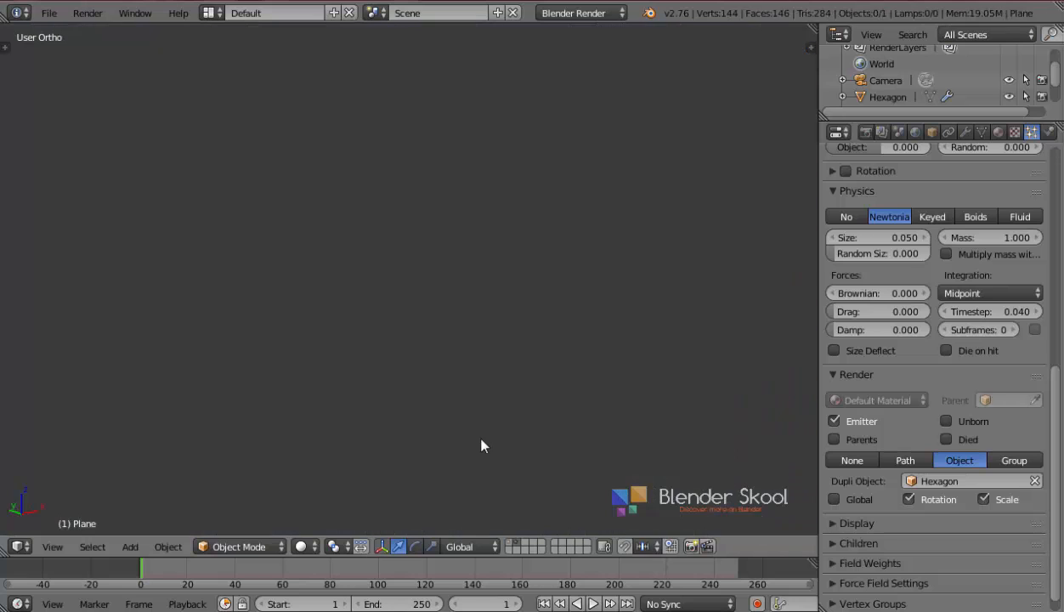
{"action": "scroll", "coordinate": [481, 440], "scroll_direction": "down", "scroll_amount": 5}
{"action": "middle_click_drag", "start_coordinate": [481, 440], "coordinate": [527, 290], "text": "shift"}
{"action": "right_click", "coordinate": [409, 347]}
{"action": "scroll", "coordinate": [529, 345], "scroll_direction": "up", "scroll_amount": 3}
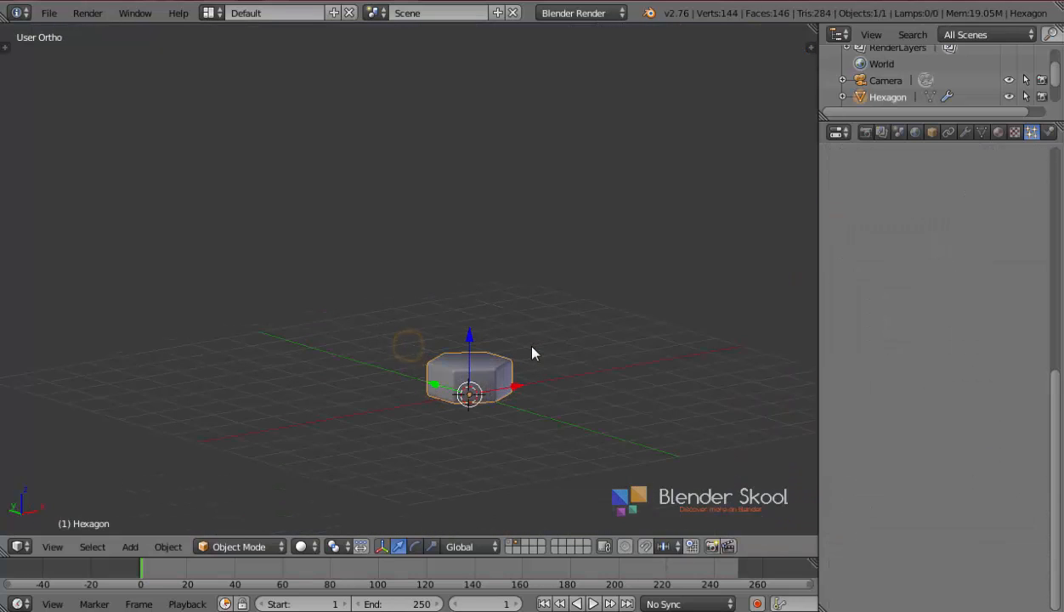
{"action": "middle_click_drag", "start_coordinate": [528, 345], "coordinate": [459, 385]}
{"action": "key", "text": "1"}
{"action": "scroll", "coordinate": [429, 279], "scroll_direction": "up", "scroll_amount": 2}
{"action": "middle_click_drag", "start_coordinate": [429, 285], "coordinate": [466, 290]}
{"action": "key", "text": "2"}
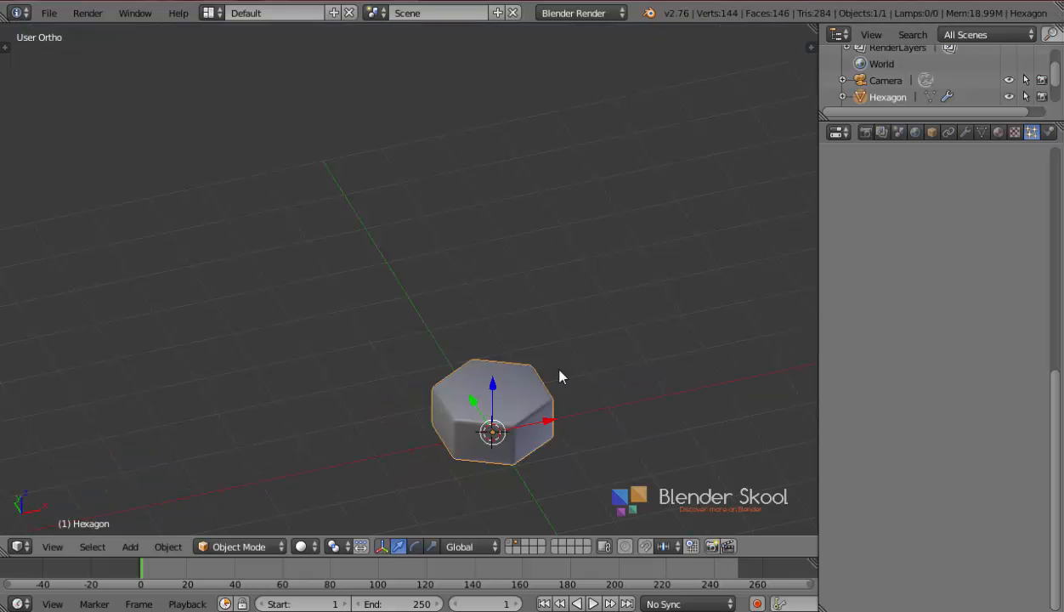
{"action": "key", "text": "r"}
{"action": "key", "text": "x"}
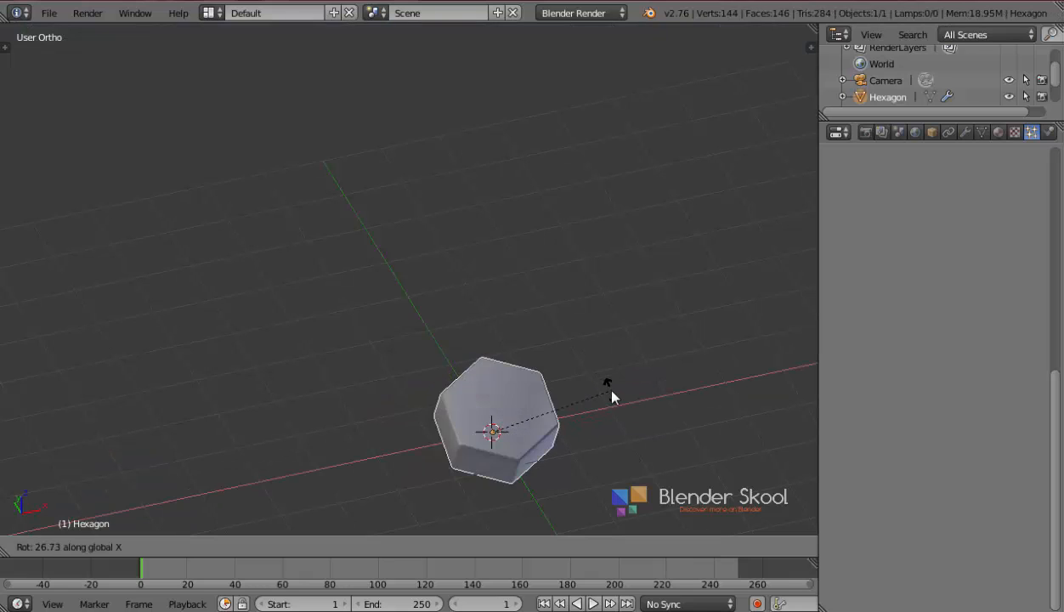
{"action": "type", "text": "y"}
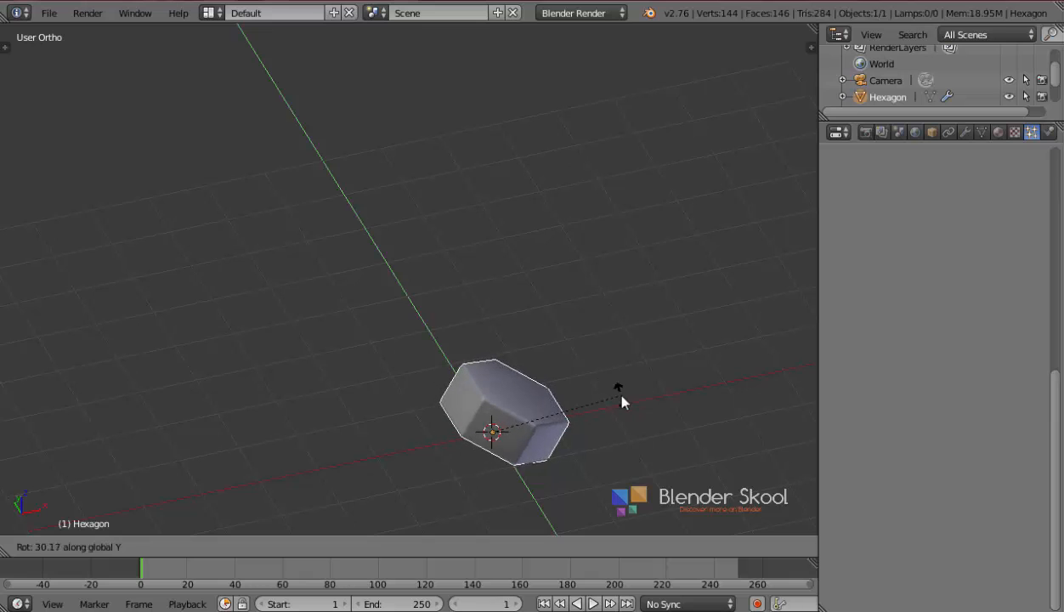
{"action": "type", "text": "90"}
{"action": "key", "text": "Return"}
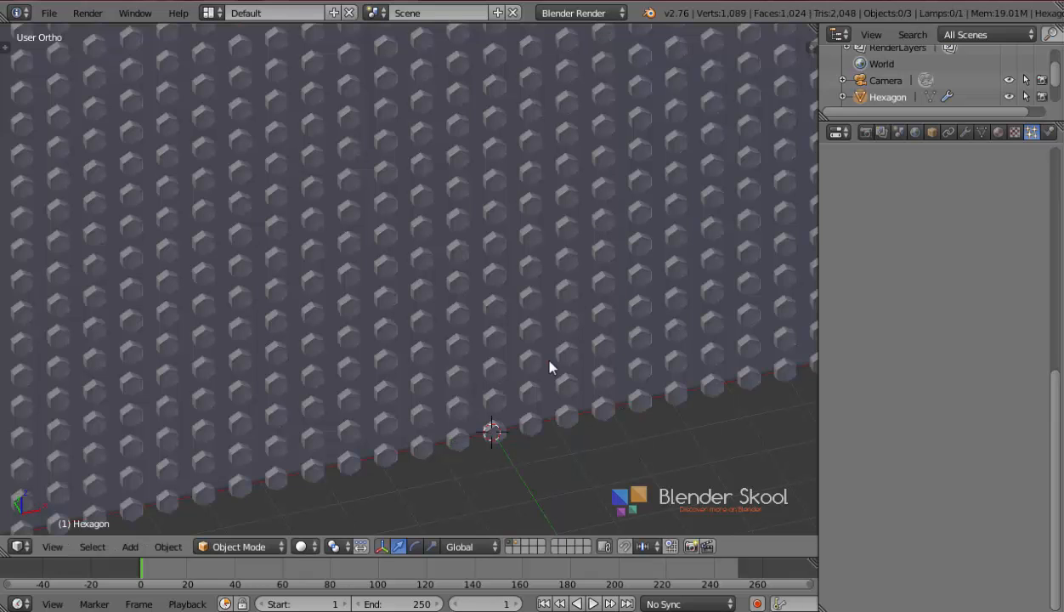
Step: Examine how the instanced hexagons are oriented on the plane, ending in the front view
{"action": "right_click", "coordinate": [551, 360]}
{"action": "middle_click_drag", "start_coordinate": [519, 280], "coordinate": [510, 266]}
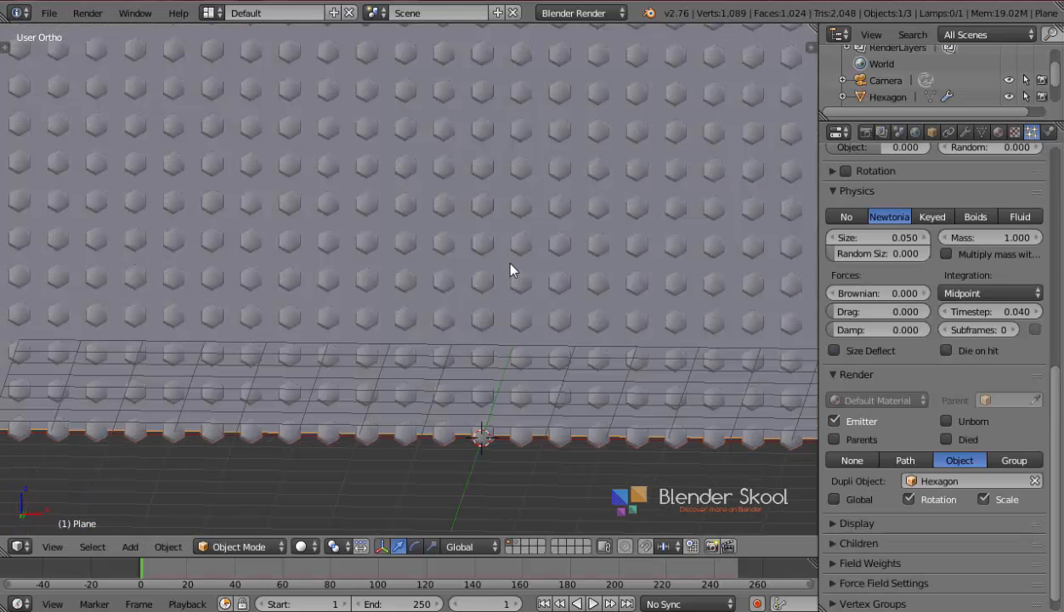
{"action": "middle_click_drag", "start_coordinate": [427, 317], "coordinate": [452, 338]}
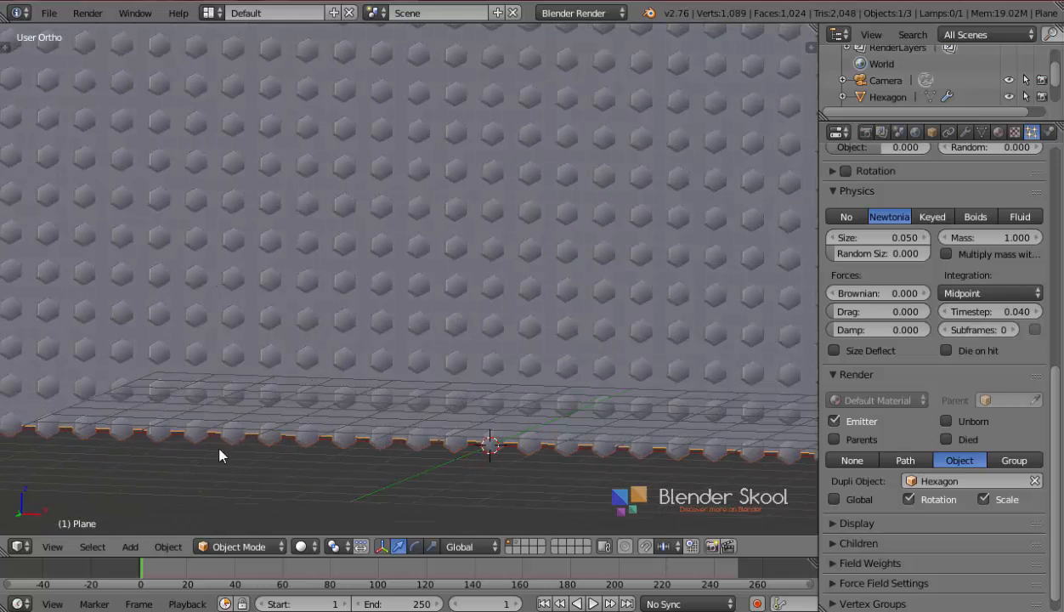
{"action": "left_click", "coordinate": [48, 549]}
{"action": "left_click", "coordinate": [95, 433]}
{"action": "scroll", "coordinate": [284, 406], "scroll_direction": "down", "scroll_amount": 2}
Step: Rotate the Hexagon object on layer 2 by 90° about the global X axis
{"action": "key", "text": "2"}
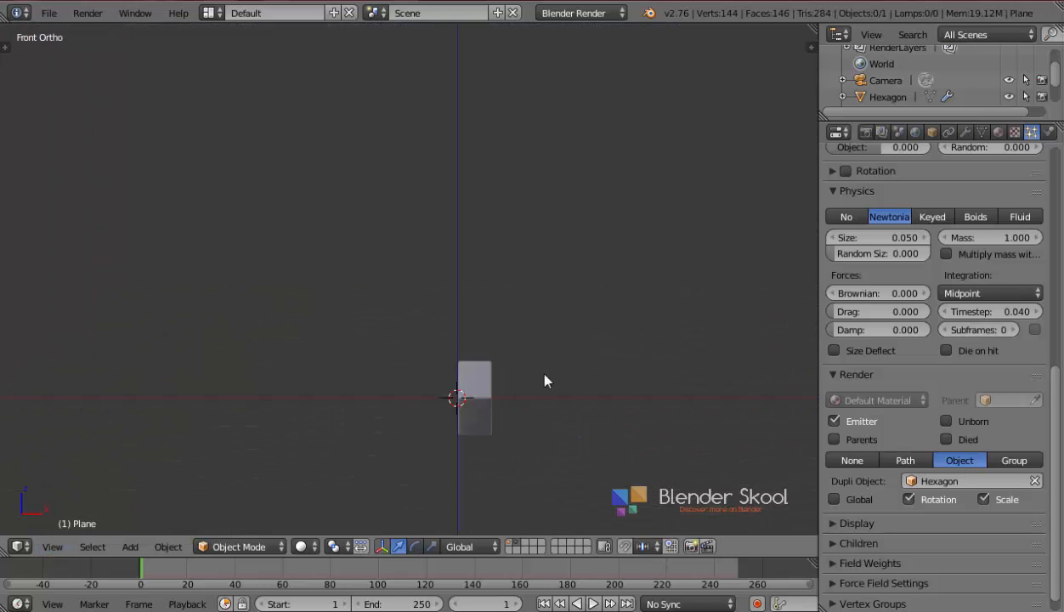
{"action": "middle_click_drag", "start_coordinate": [493, 380], "coordinate": [409, 399]}
{"action": "right_click", "coordinate": [437, 401]}
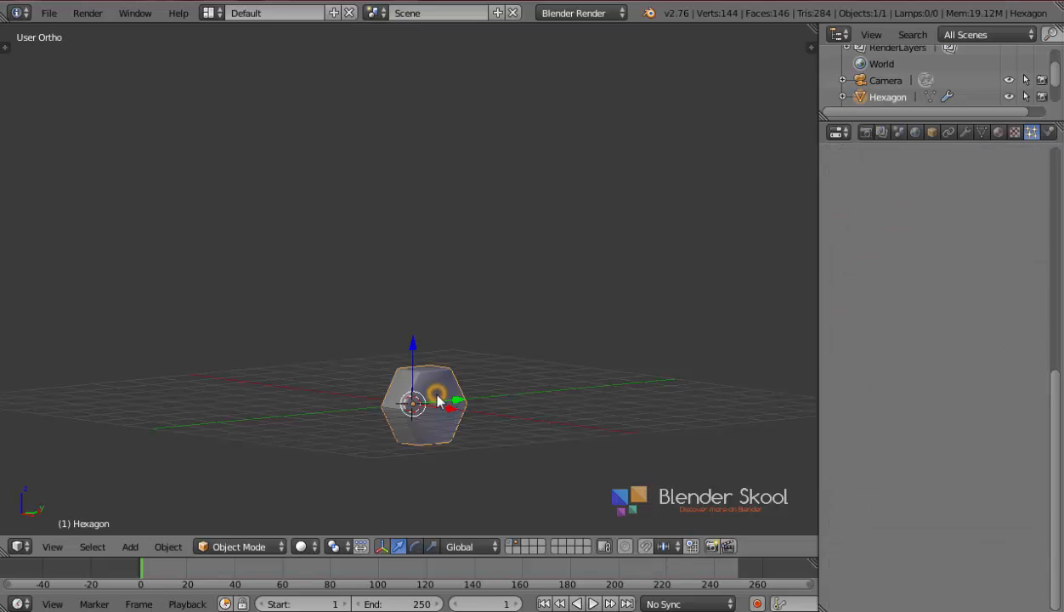
{"action": "key", "text": "r"}
{"action": "type", "text": "x"}
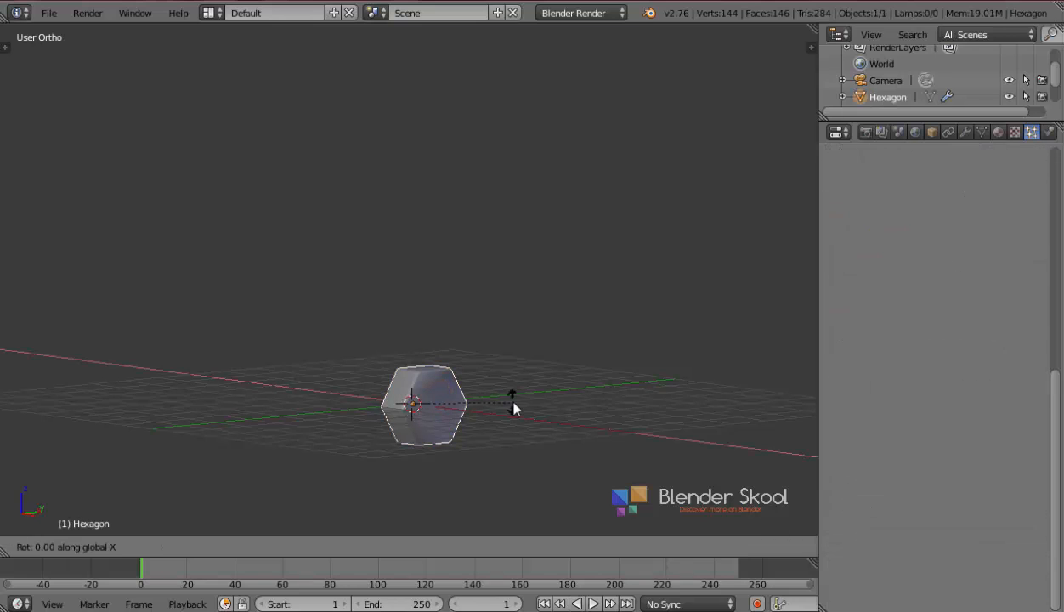
{"action": "type", "text": "90"}
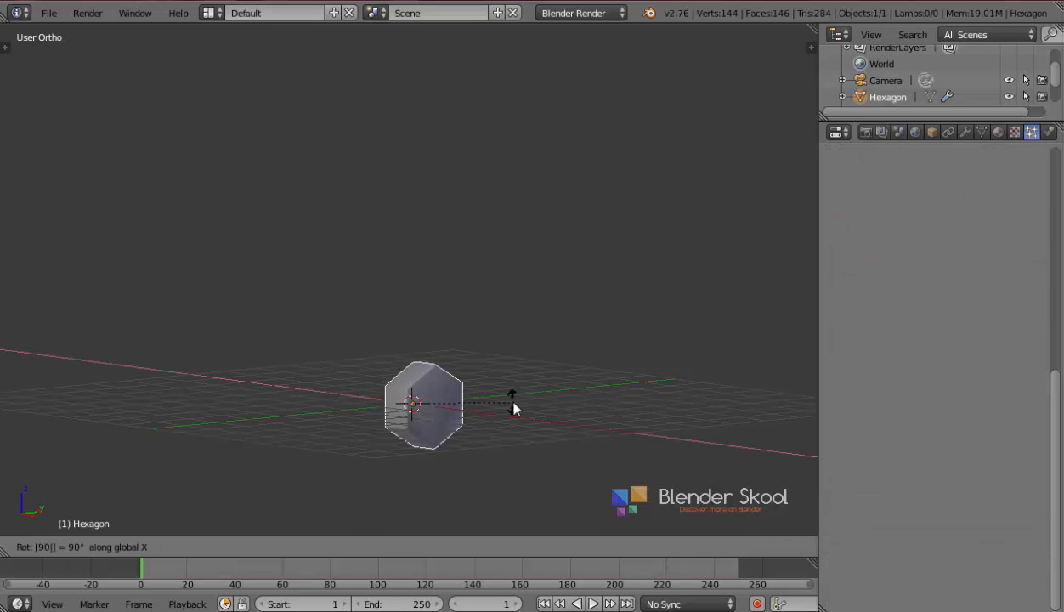
{"action": "key", "text": "Return"}
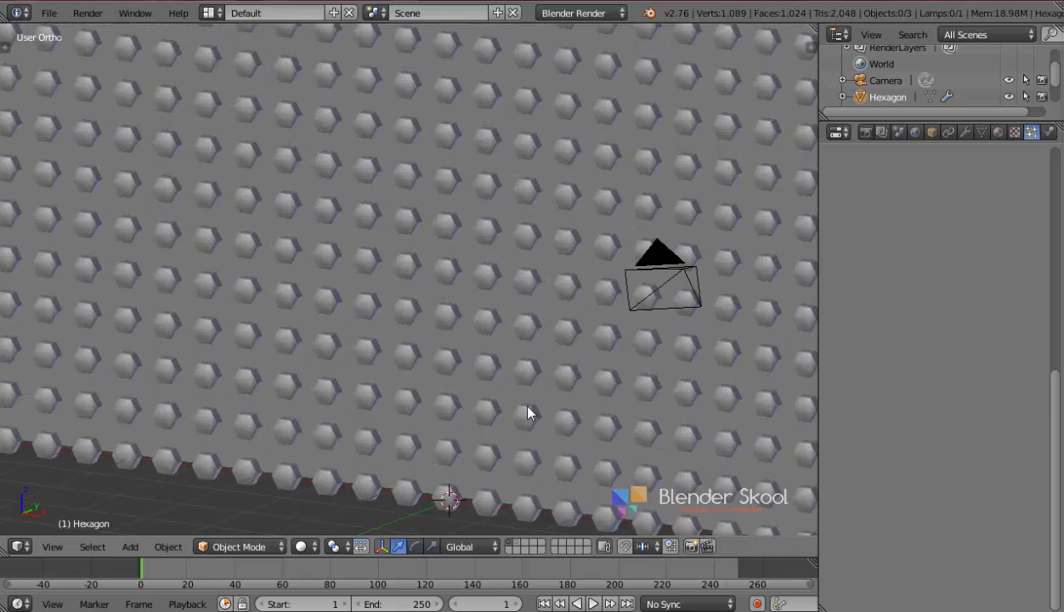
Step: Select the plane and display its hexagon instances as wireframe in a close front view
{"action": "left_click", "coordinate": [52, 547]}
{"action": "left_click", "coordinate": [47, 426]}
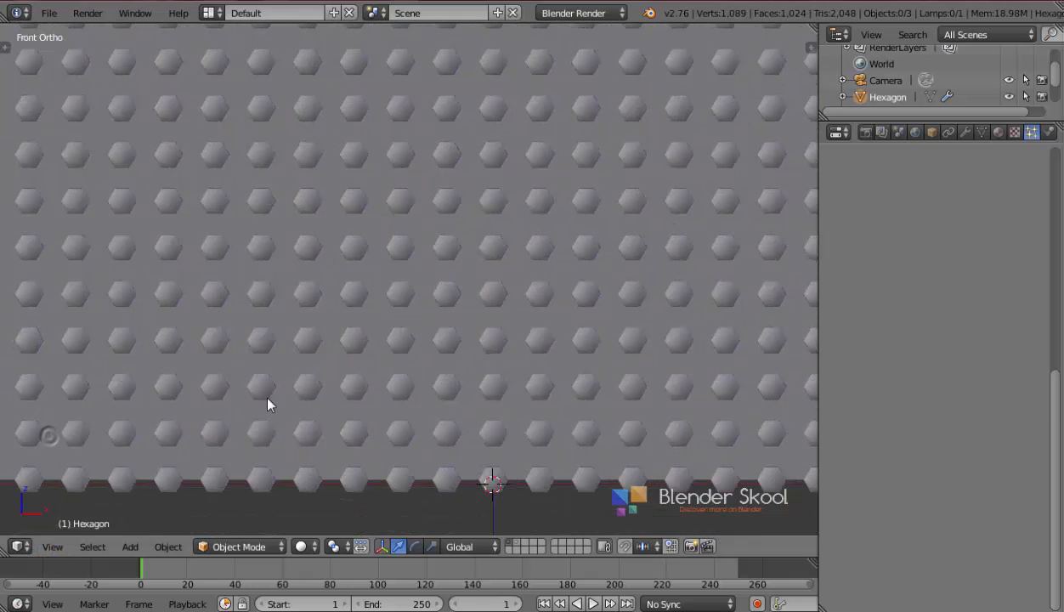
{"action": "right_click", "coordinate": [283, 393]}
{"action": "scroll", "coordinate": [283, 393], "scroll_direction": "down", "scroll_amount": 3}
{"action": "middle_click_drag", "start_coordinate": [401, 252], "coordinate": [371, 375], "text": "shift"}
{"action": "scroll", "coordinate": [371, 376], "scroll_direction": "up", "scroll_amount": 1}
{"action": "key", "text": "z"}
{"action": "scroll", "coordinate": [372, 376], "scroll_direction": "up", "scroll_amount": 2}
{"action": "scroll", "coordinate": [372, 382], "scroll_direction": "up", "scroll_amount": 6}
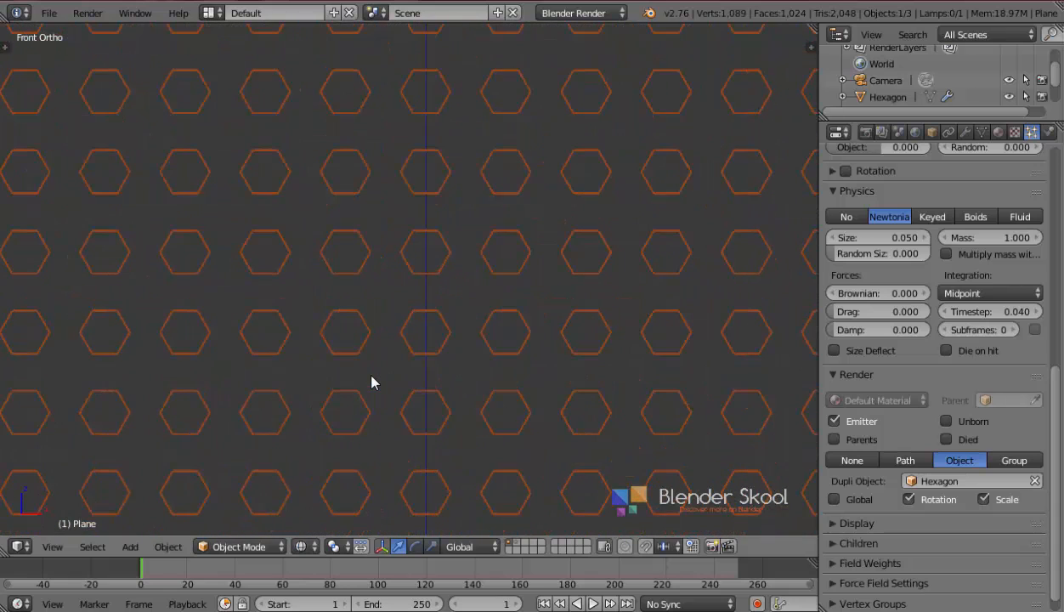
Step: Try a particle size of 0.01 and set it back to 0.05
{"action": "mouse_move", "coordinate": [845, 238]}
{"action": "left_mouse_down"}
{"action": "mouse_move", "coordinate": [893, 237]}
{"action": "mouse_move", "coordinate": [831, 239]}
{"action": "left_mouse_up"}
{"action": "left_click", "coordinate": [865, 239]}
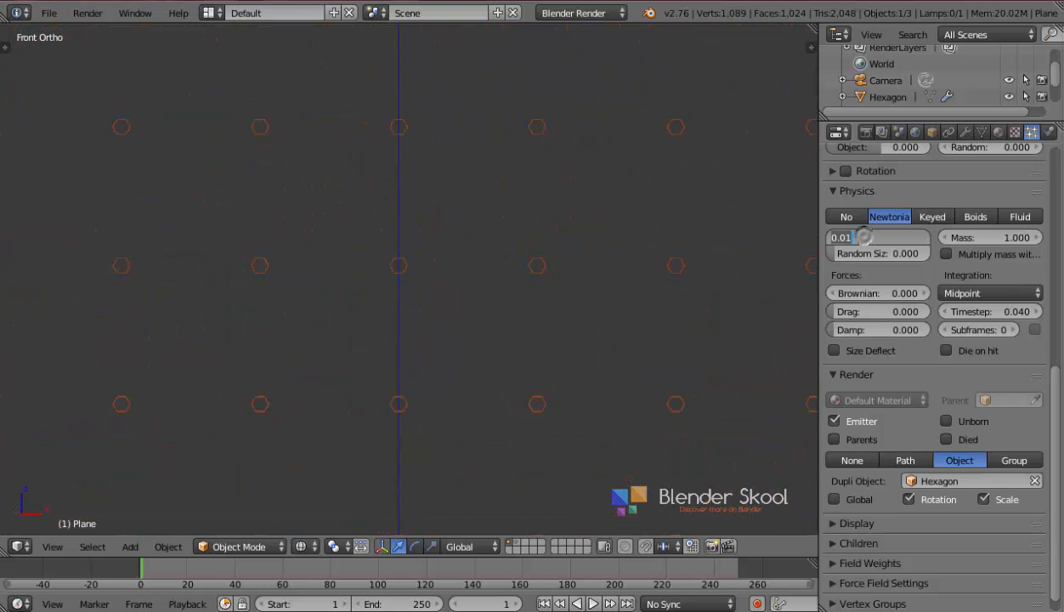
{"action": "key", "text": "BackSpace"}
{"action": "type", "text": ".05"}
{"action": "key", "text": "Return"}
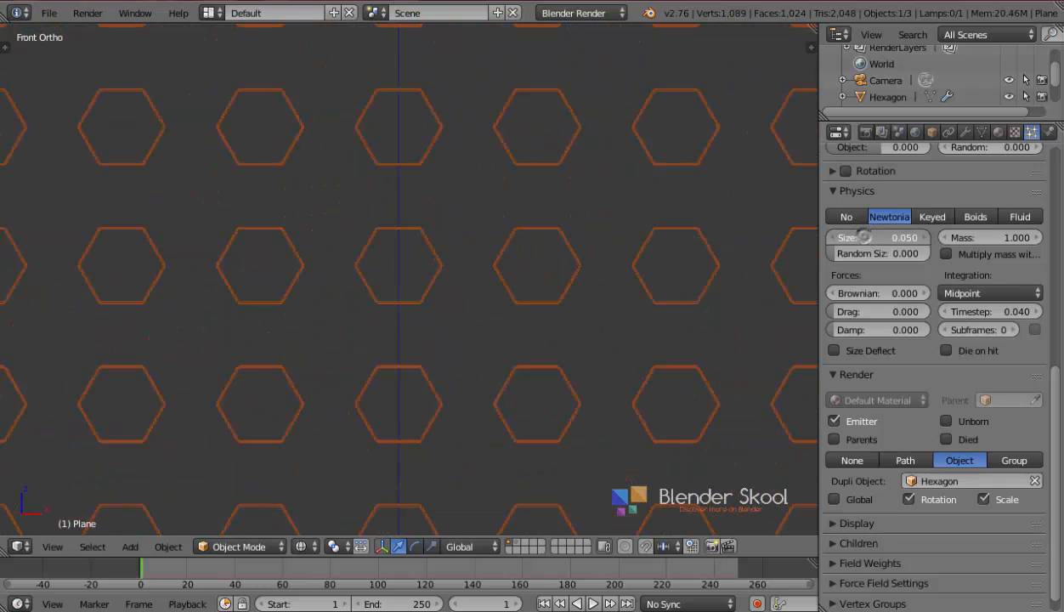
Step: Set the particle size to 0.080 and display the plane in solid shading at an angle
{"action": "left_click_drag", "start_coordinate": [841, 238], "coordinate": [850, 238]}
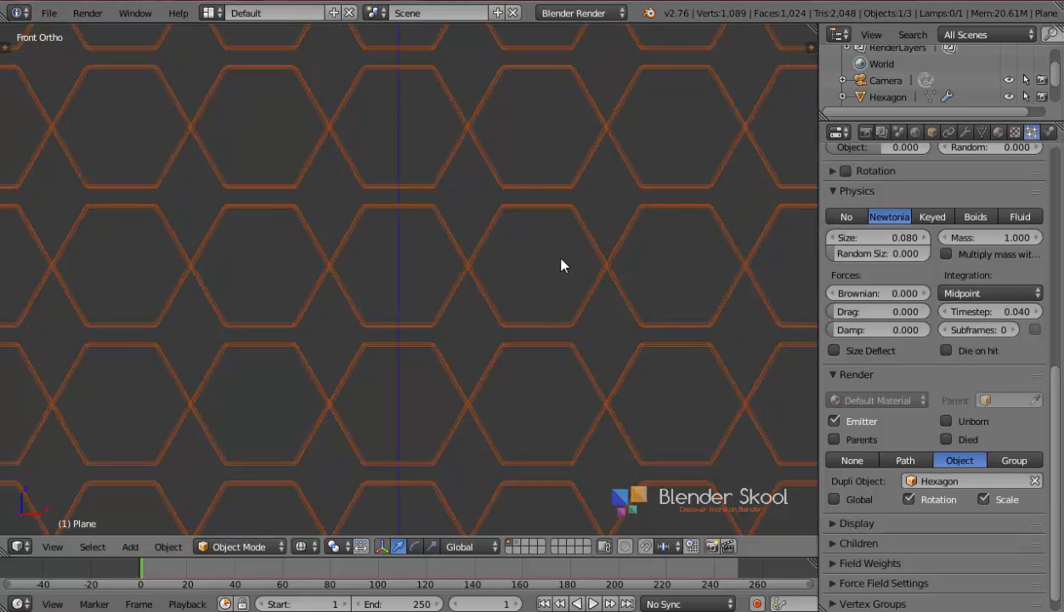
{"action": "scroll", "coordinate": [547, 255], "scroll_direction": "down", "scroll_amount": 5}
{"action": "scroll", "coordinate": [374, 246], "scroll_direction": "down", "scroll_amount": 2}
{"action": "mouse_move", "coordinate": [328, 242]}
{"action": "middle_mouse_down"}
{"action": "mouse_move", "coordinate": [347, 261]}
{"action": "mouse_move", "coordinate": [328, 271]}
{"action": "middle_mouse_up"}
{"action": "key", "text": "z"}
{"action": "scroll", "coordinate": [327, 272], "scroll_direction": "down", "scroll_amount": 1}
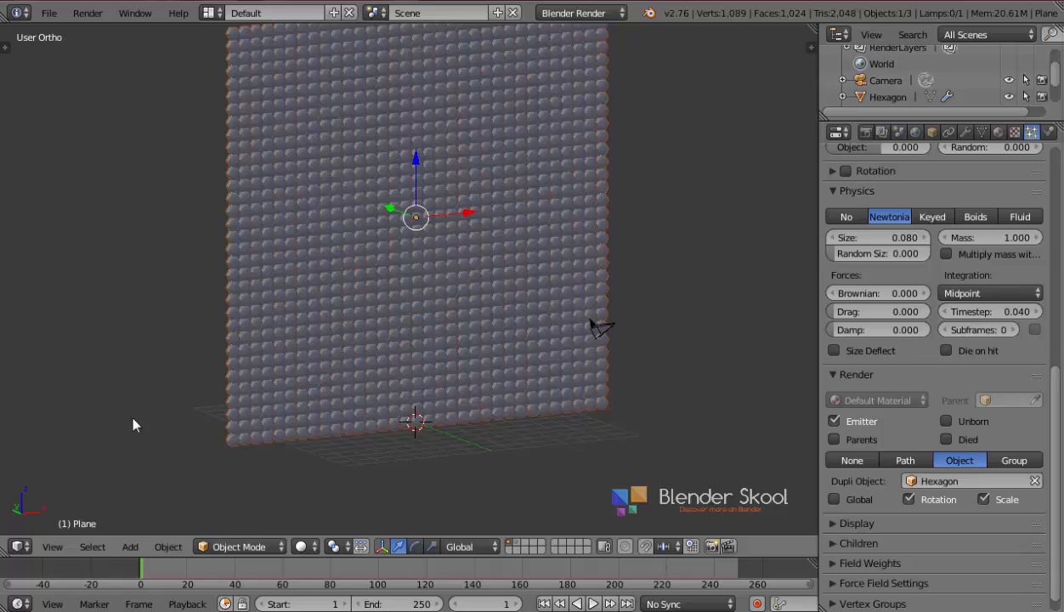
Step: Return to the front view and display the enlarged hexagon grid as wireframe
{"action": "left_click", "coordinate": [52, 546]}
{"action": "left_click", "coordinate": [81, 439]}
{"action": "key", "text": "z"}
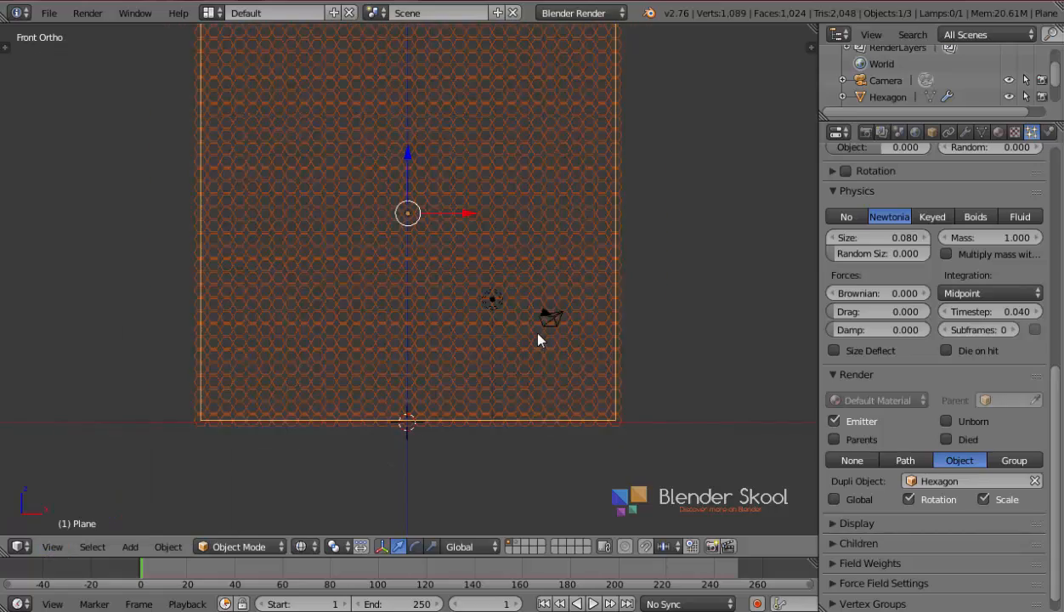
{"action": "scroll", "coordinate": [538, 338], "scroll_direction": "up", "scroll_amount": 10}
{"action": "scroll", "coordinate": [538, 338], "scroll_direction": "down", "scroll_amount": 4}
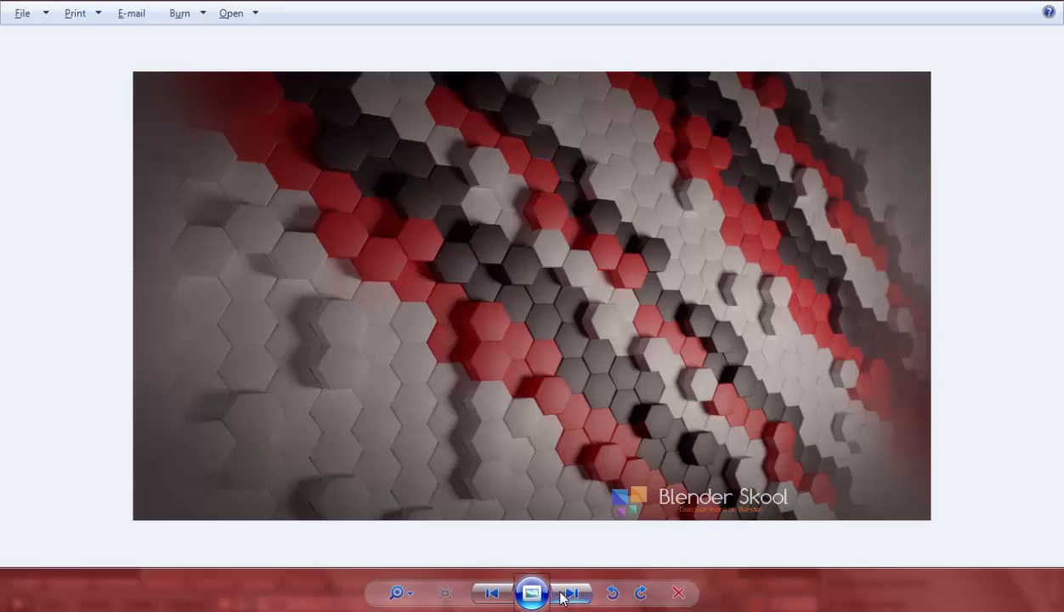
Step: Look at the finished hexagon renders in the image viewer, and switch back to Blender to examine the gaps between rows
{"action": "left_click", "coordinate": [571, 592]}
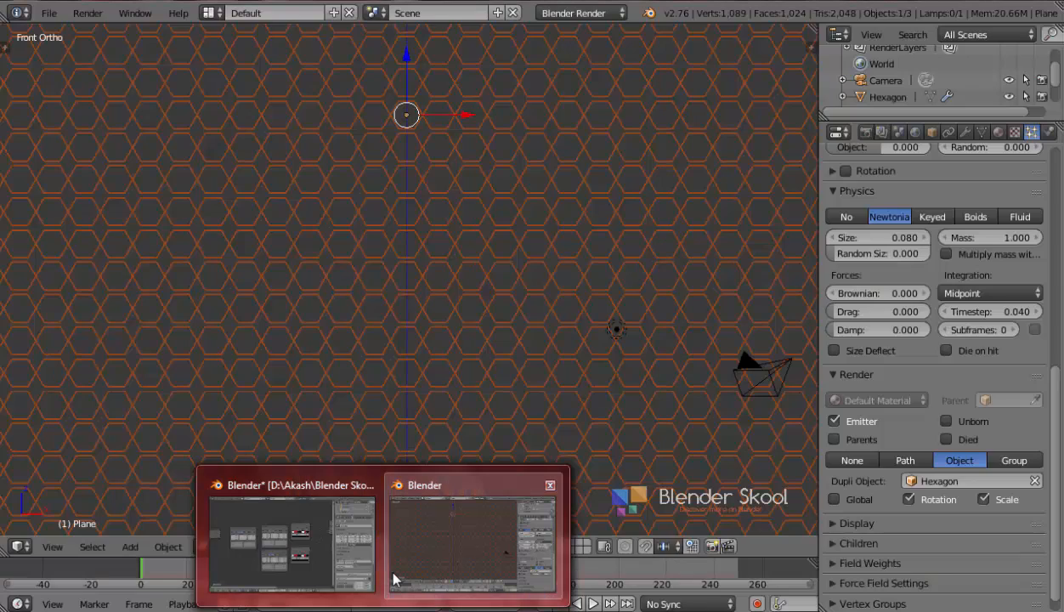
{"action": "left_click", "coordinate": [394, 574]}
{"action": "scroll", "coordinate": [459, 296], "scroll_direction": "up", "scroll_amount": 8}
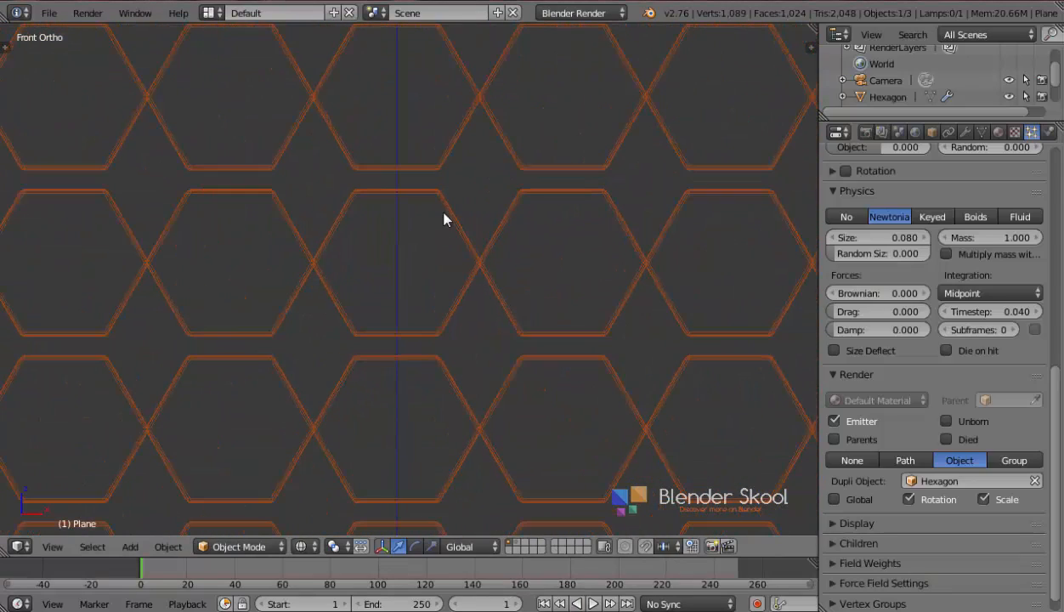
{"action": "middle_click_drag", "start_coordinate": [444, 212], "coordinate": [410, 375], "text": "shift"}
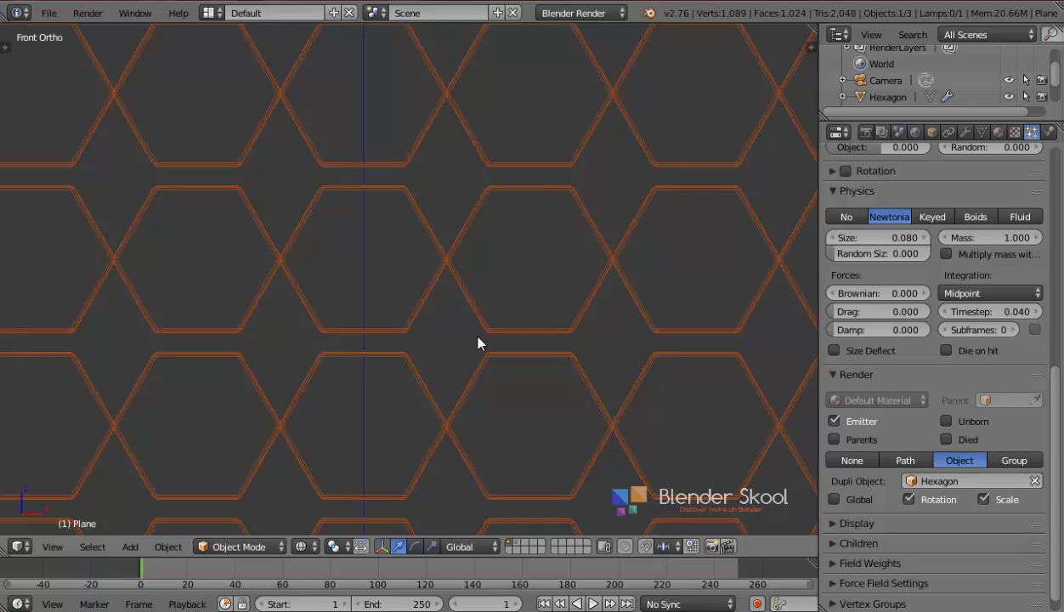
Step: Frame the plane's whole mesh in Edit Mode and return to Object Mode
{"action": "scroll", "coordinate": [478, 342], "scroll_direction": "down", "scroll_amount": 10}
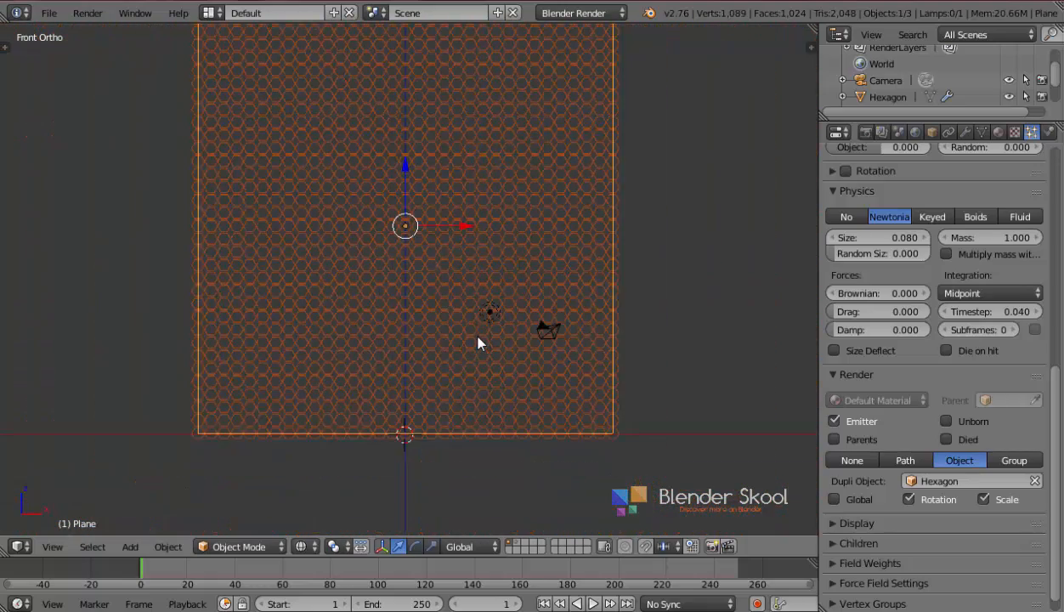
{"action": "key", "text": "Tab"}
{"action": "key", "text": "KP_Decimal"}
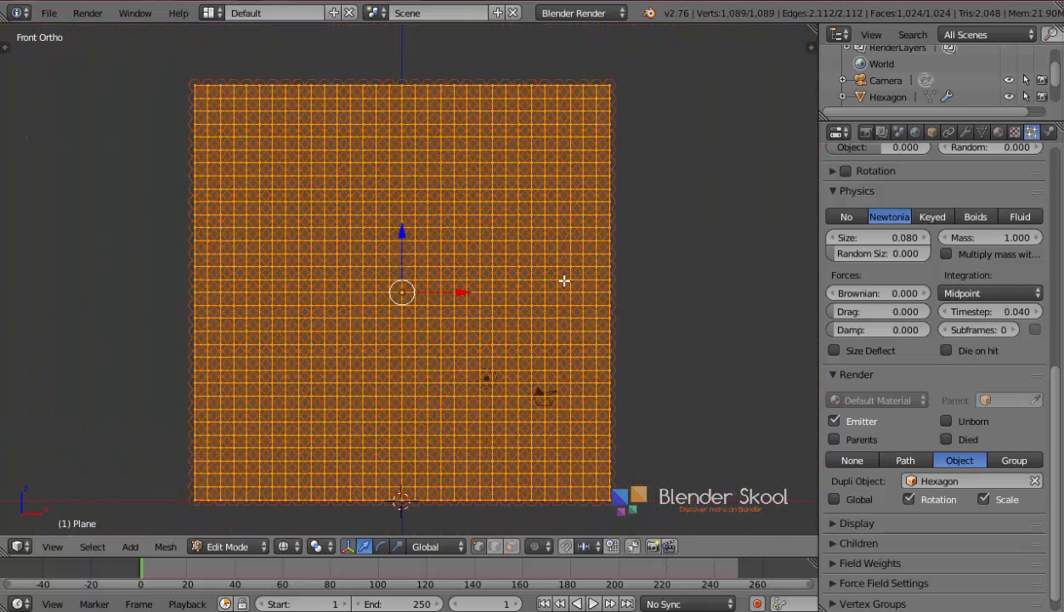
{"action": "key", "text": "Tab"}
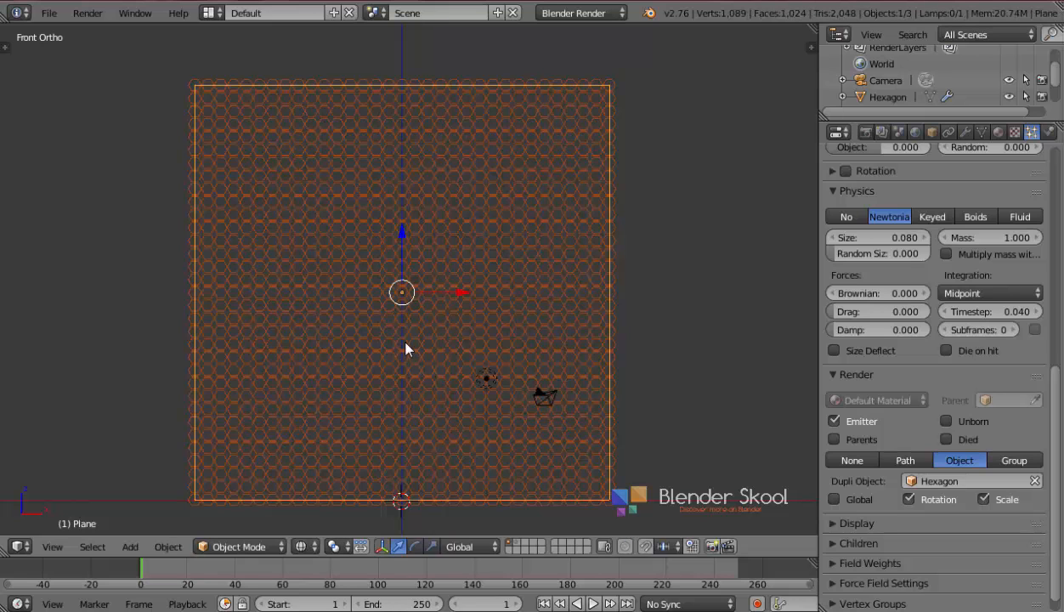
Step: Put the plane in Edit Mode with wireframe shading, switch to edge selection and deselect the whole mesh
{"action": "key", "text": "Tab"}
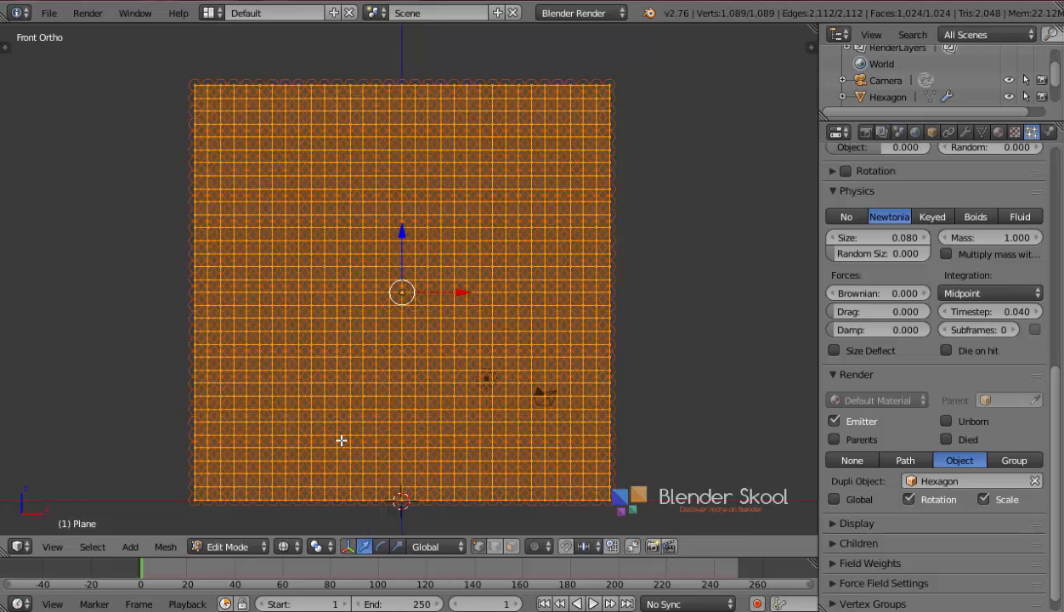
{"action": "left_click", "coordinate": [285, 547]}
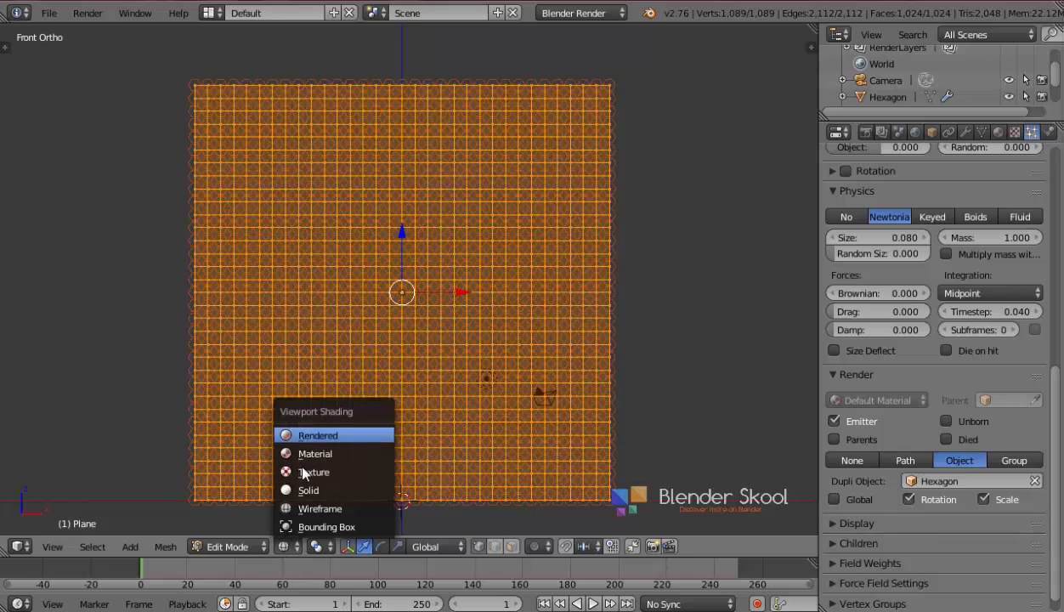
{"action": "left_click", "coordinate": [302, 509]}
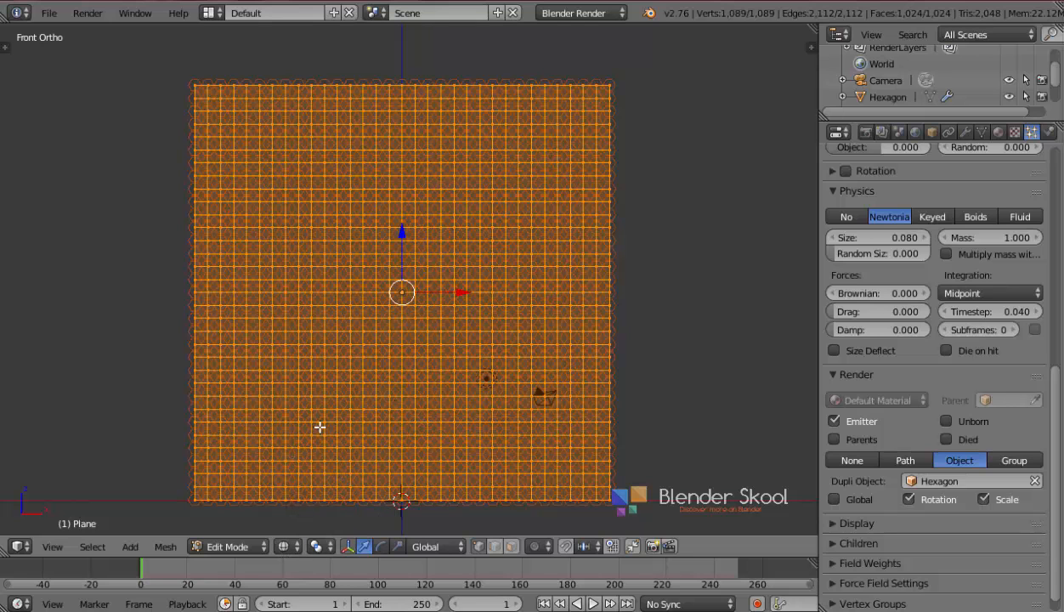
{"action": "middle_click_drag", "start_coordinate": [319, 427], "coordinate": [333, 413], "text": "shift"}
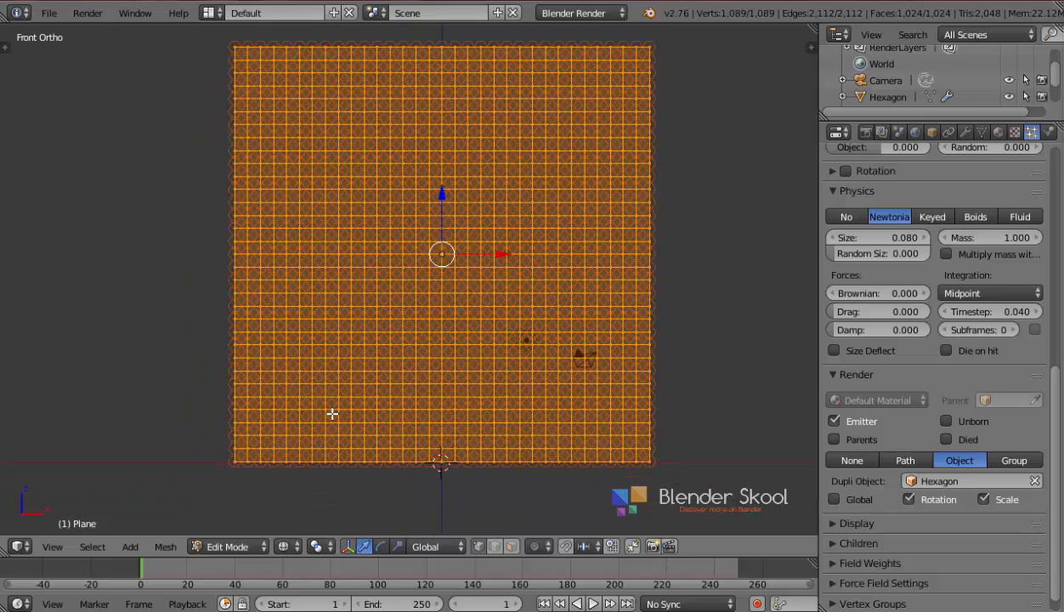
{"action": "left_click", "coordinate": [493, 548]}
{"action": "middle_click_drag", "start_coordinate": [267, 439], "coordinate": [327, 395], "text": "shift"}
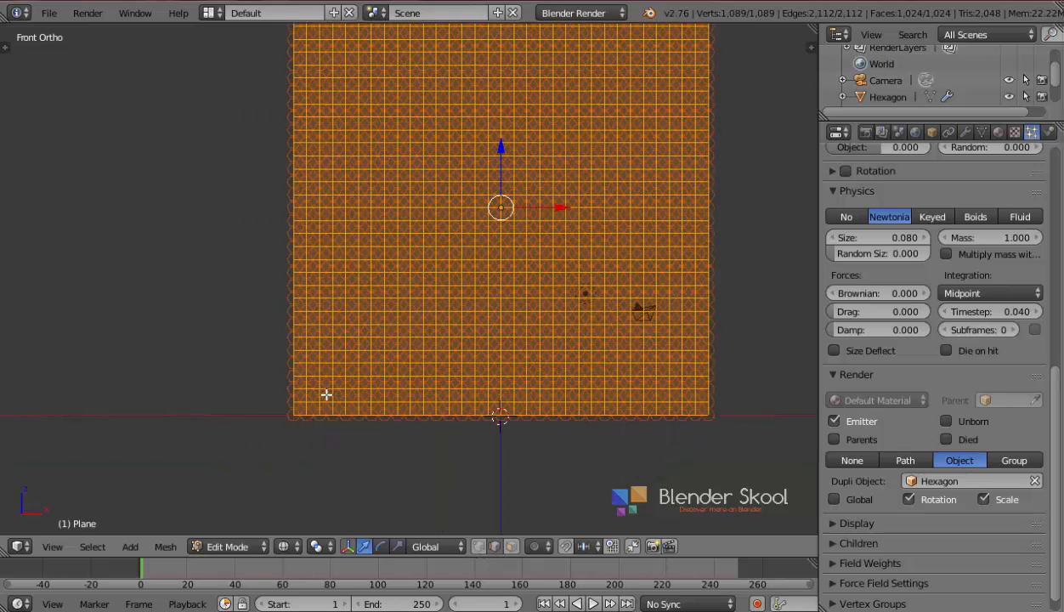
{"action": "key", "text": "a"}
Step: Select every second vertical edge loop across the plane, starting with the first one inside its left border
{"action": "scroll", "coordinate": [327, 395], "scroll_direction": "up", "scroll_amount": 1}
{"action": "scroll", "coordinate": [470, 361], "scroll_direction": "up", "scroll_amount": 1}
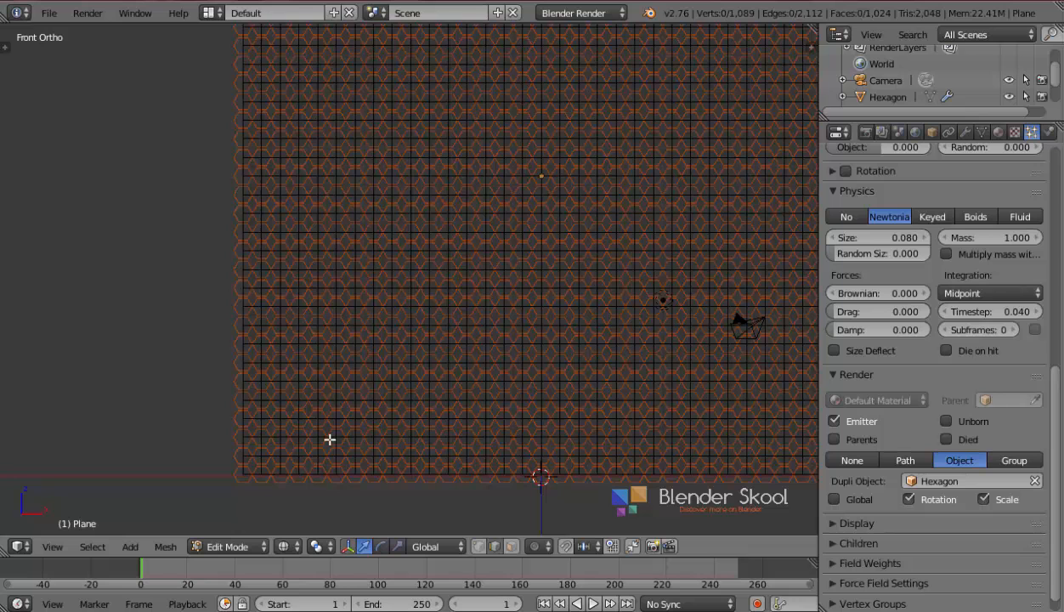
{"action": "scroll", "coordinate": [329, 439], "scroll_direction": "up", "scroll_amount": 2}
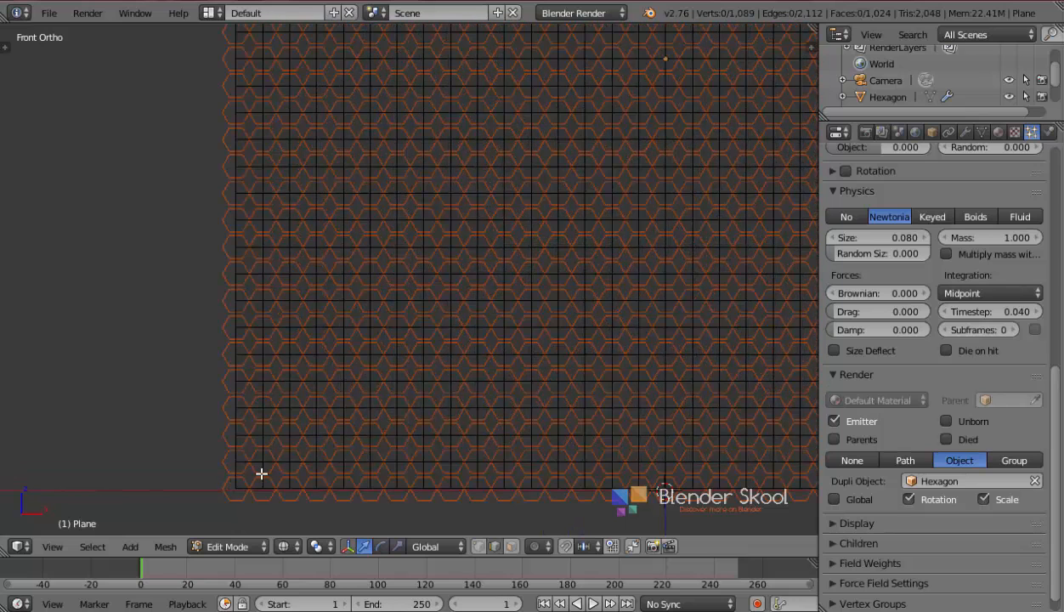
{"action": "right_click", "coordinate": [261, 448], "text": "alt"}
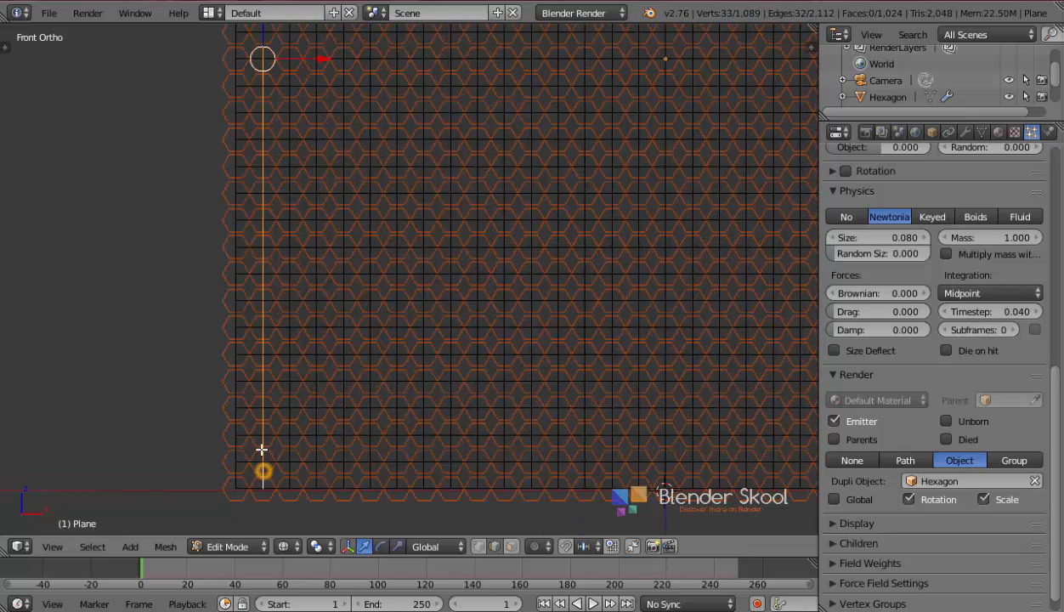
{"action": "scroll", "coordinate": [230, 120], "scroll_direction": "down", "scroll_amount": 2}
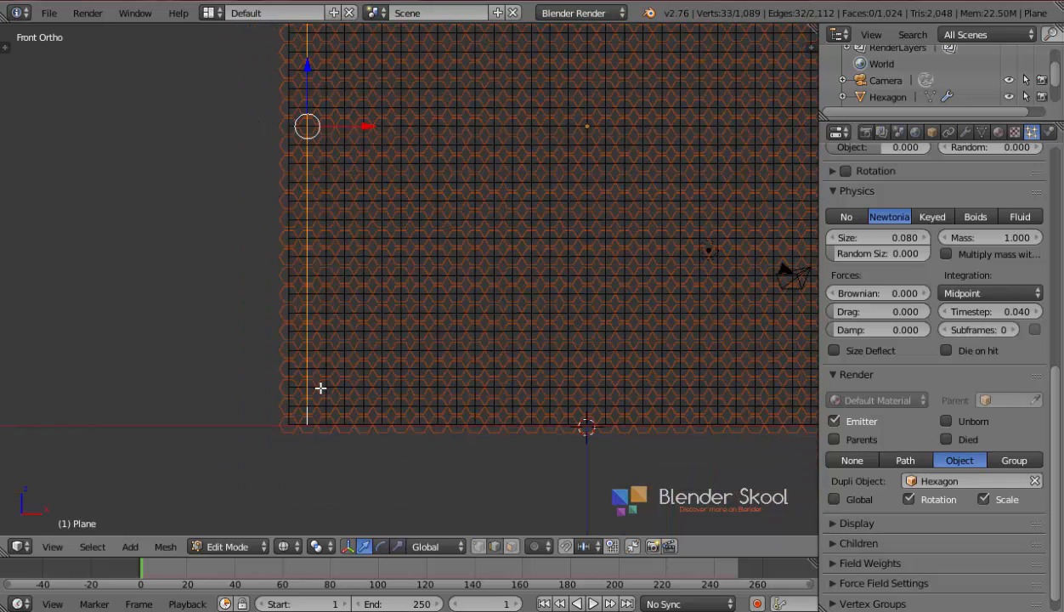
{"action": "scroll", "coordinate": [305, 320], "scroll_direction": "up", "scroll_amount": 2}
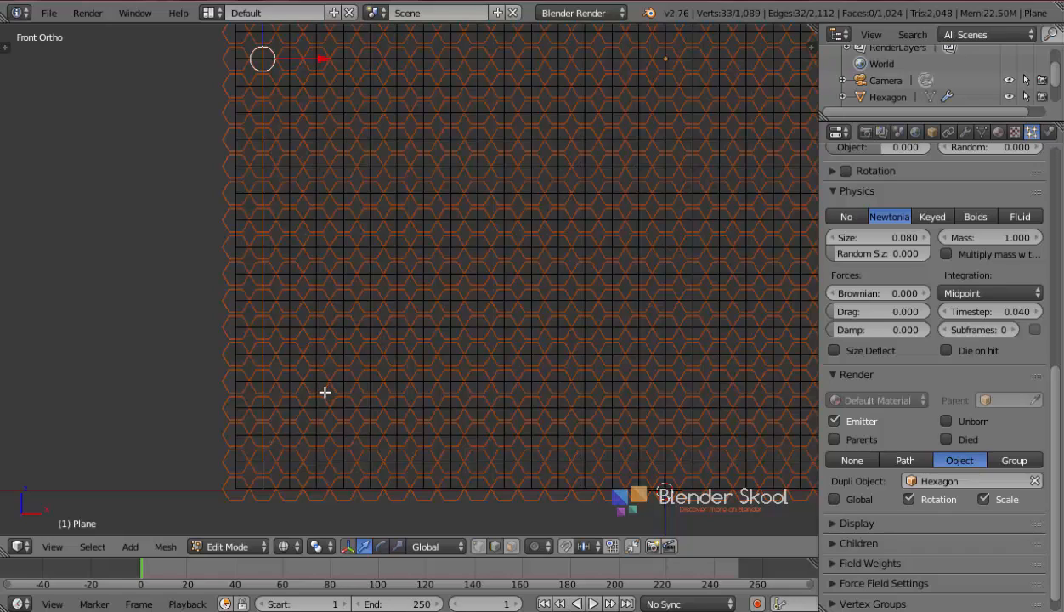
{"action": "right_click", "coordinate": [314, 476], "text": "alt+shift"}
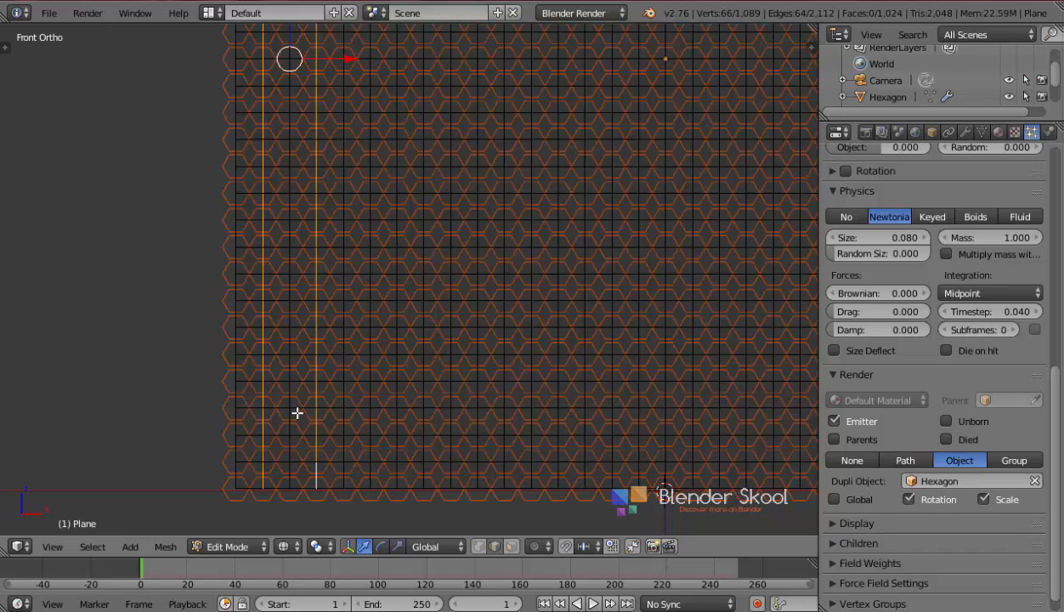
{"action": "right_click", "coordinate": [372, 474], "text": "alt+shift"}
{"action": "right_click", "coordinate": [421, 475], "text": "alt+shift"}
{"action": "right_click", "coordinate": [475, 475], "text": "alt+shift"}
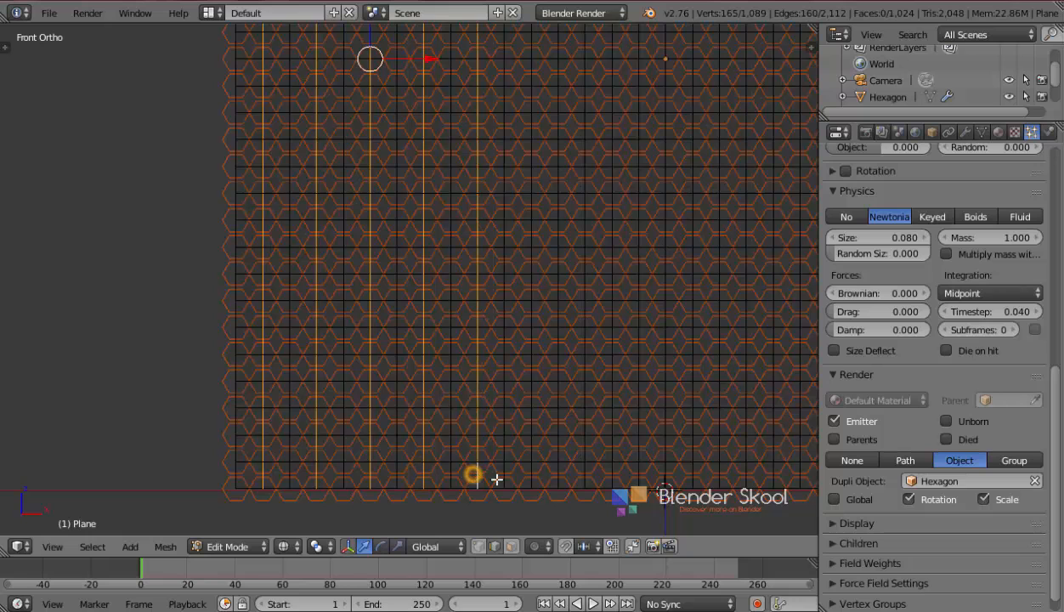
{"action": "right_click", "coordinate": [531, 476], "text": "alt+shift"}
{"action": "right_click", "coordinate": [583, 476], "text": "alt+shift"}
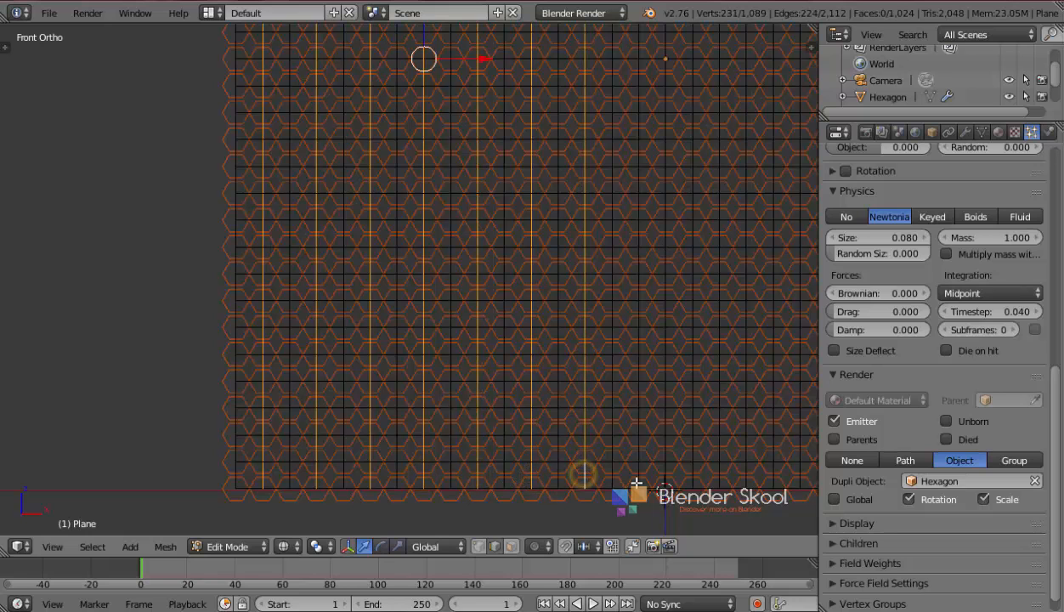
{"action": "right_click", "coordinate": [636, 481], "text": "alt+shift"}
{"action": "middle_click_drag", "start_coordinate": [691, 440], "coordinate": [248, 371], "text": "shift"}
{"action": "right_click", "coordinate": [333, 416], "text": "alt+shift"}
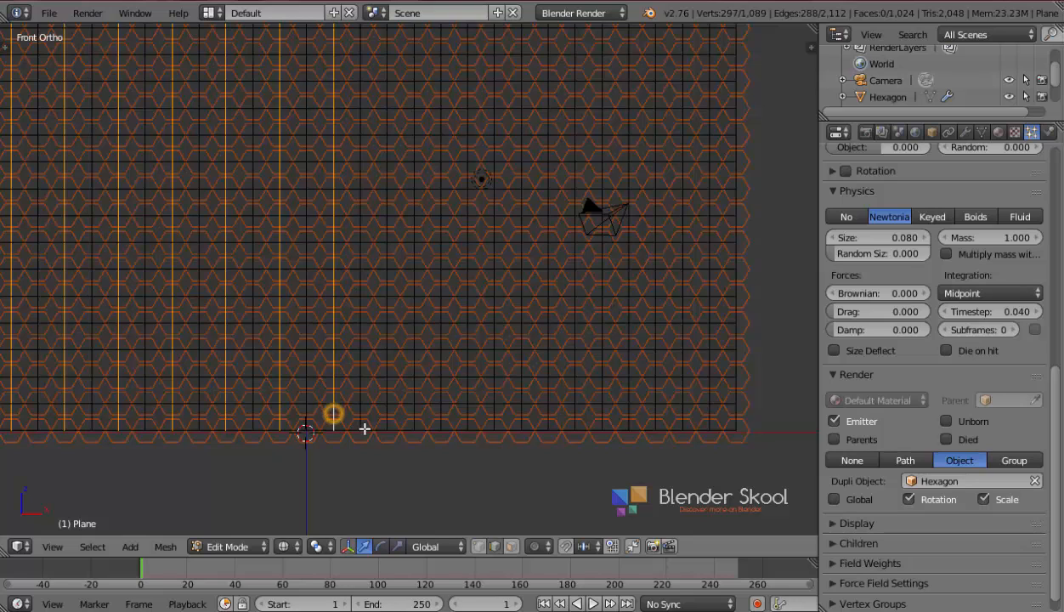
{"action": "right_click", "coordinate": [384, 416], "text": "alt+shift"}
{"action": "right_click", "coordinate": [437, 415], "text": "alt+shift"}
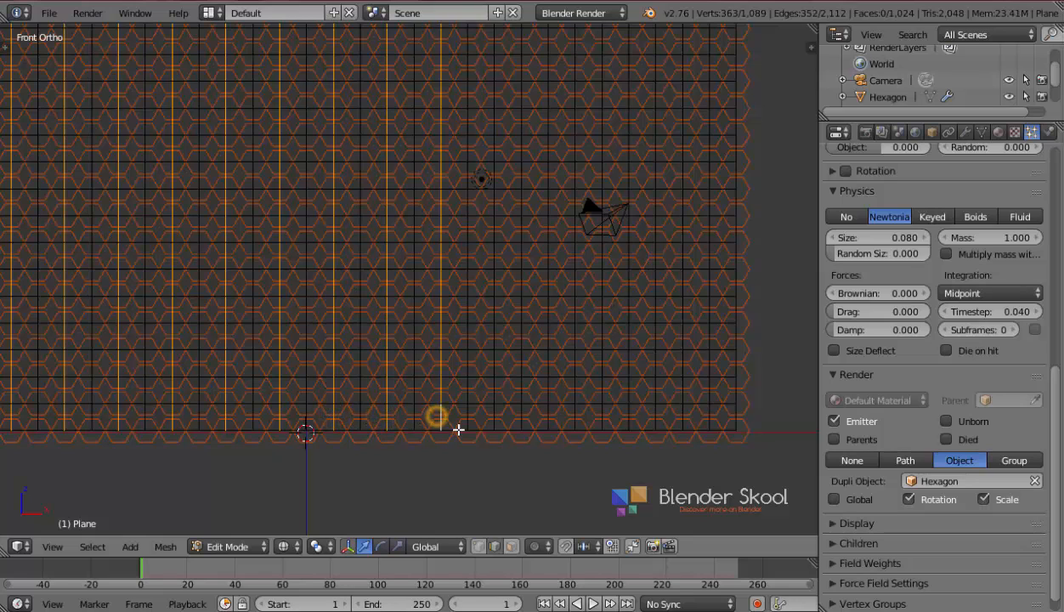
{"action": "right_click", "coordinate": [491, 420], "text": "alt+shift"}
{"action": "right_click", "coordinate": [547, 418], "text": "alt+shift"}
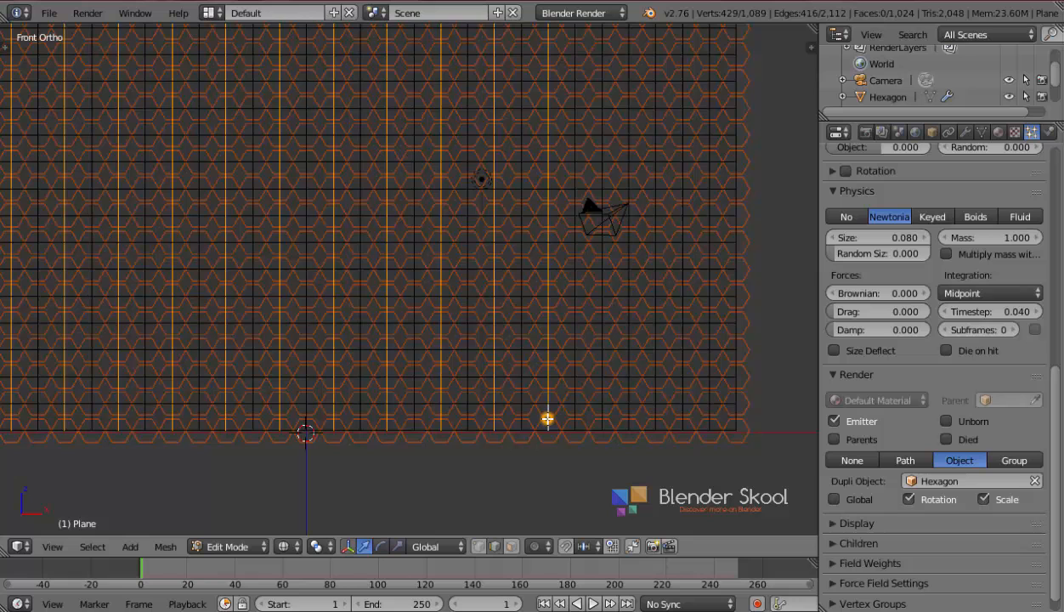
{"action": "right_click", "coordinate": [601, 416], "text": "alt+shift"}
{"action": "right_click", "coordinate": [658, 417], "text": "alt+shift"}
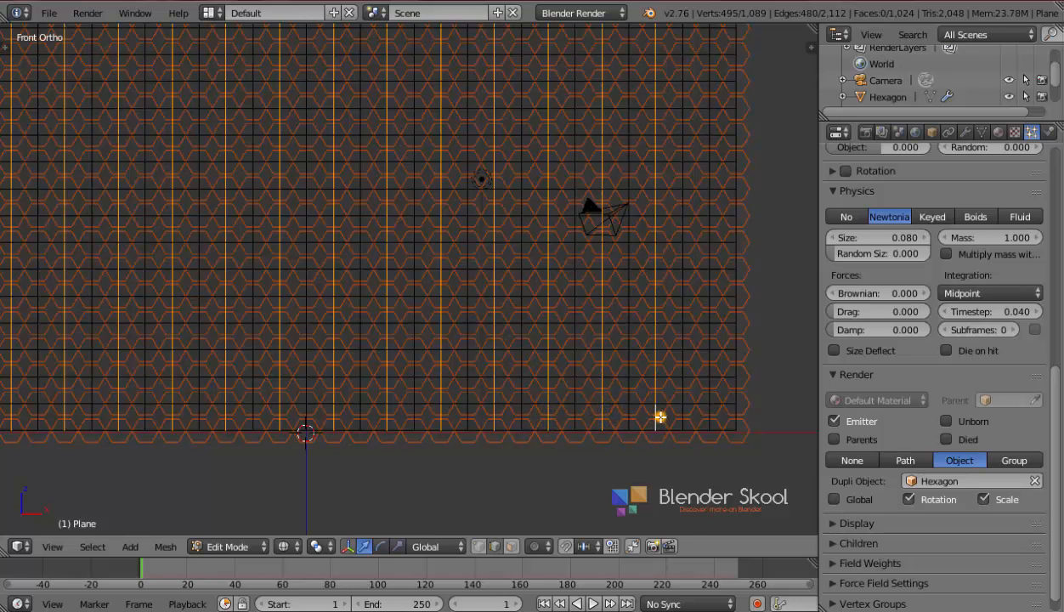
{"action": "right_click", "coordinate": [708, 414], "text": "alt+shift"}
Step: Move the selected edge loops up along Z by roughly a quarter of a grid cell and return to Object Mode
{"action": "scroll", "coordinate": [664, 434], "scroll_direction": "up", "scroll_amount": 7}
{"action": "scroll", "coordinate": [637, 425], "scroll_direction": "up", "scroll_amount": 2}
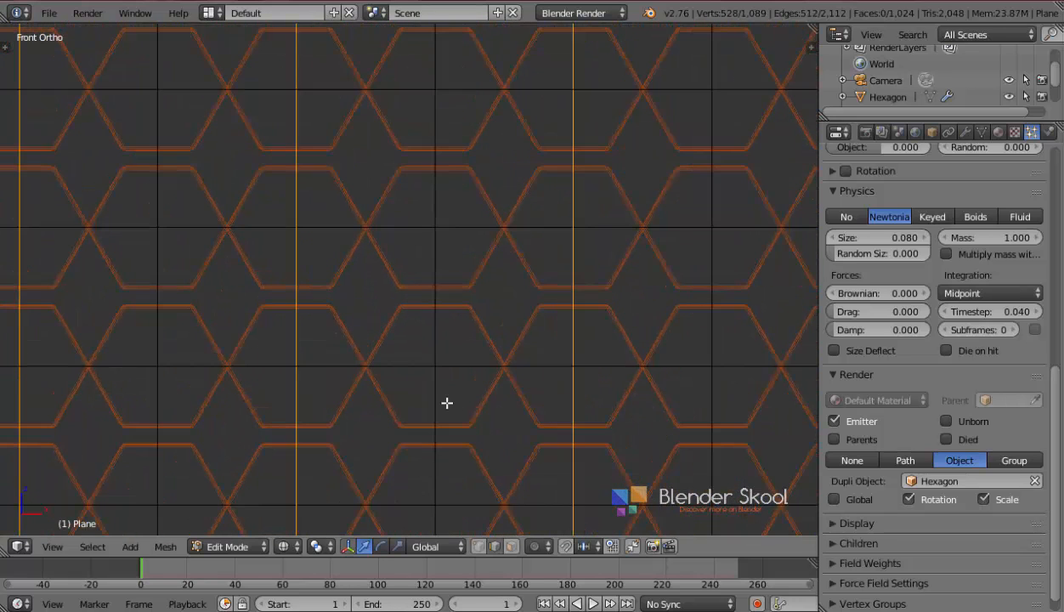
{"action": "scroll", "coordinate": [447, 403], "scroll_direction": "down", "scroll_amount": 2}
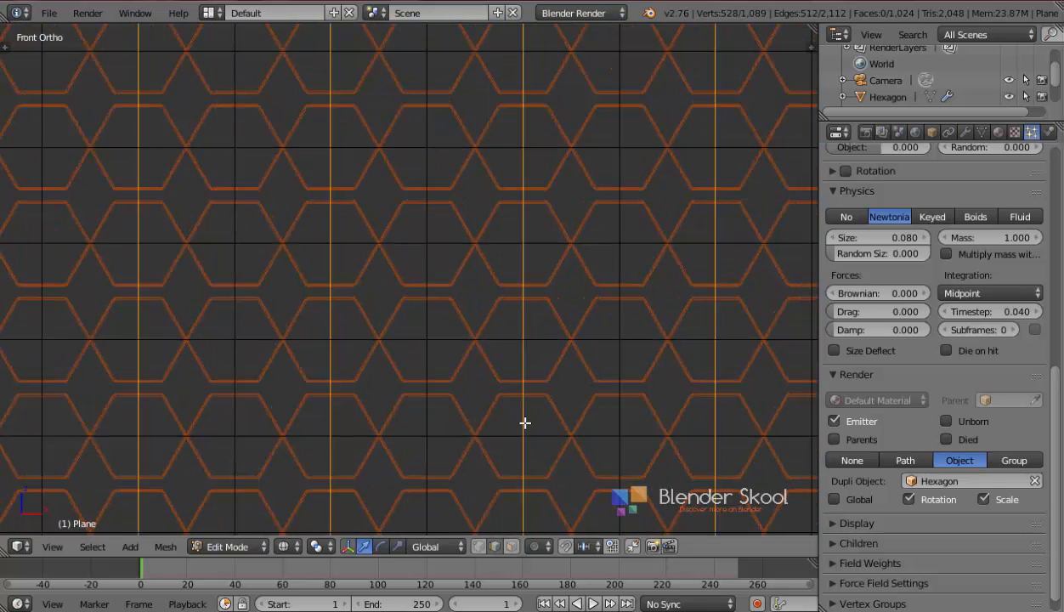
{"action": "scroll", "coordinate": [525, 422], "scroll_direction": "up", "scroll_amount": 2}
{"action": "scroll", "coordinate": [520, 441], "scroll_direction": "down", "scroll_amount": 2}
{"action": "scroll", "coordinate": [594, 393], "scroll_direction": "up", "scroll_amount": 2}
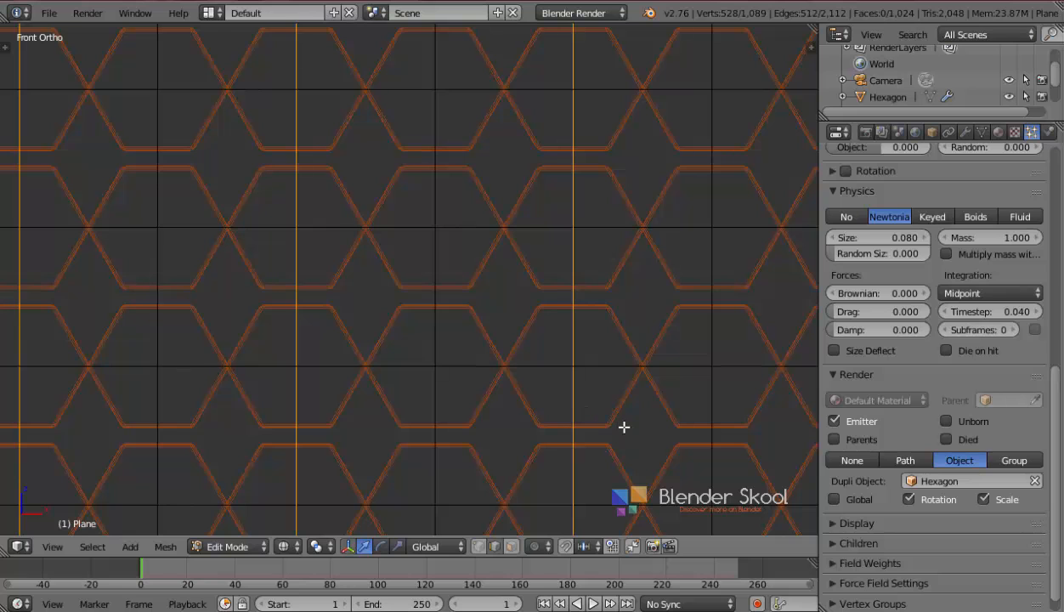
{"action": "scroll", "coordinate": [624, 427], "scroll_direction": "up", "scroll_amount": 1}
{"action": "key", "text": "g"}
{"action": "key", "text": "z"}
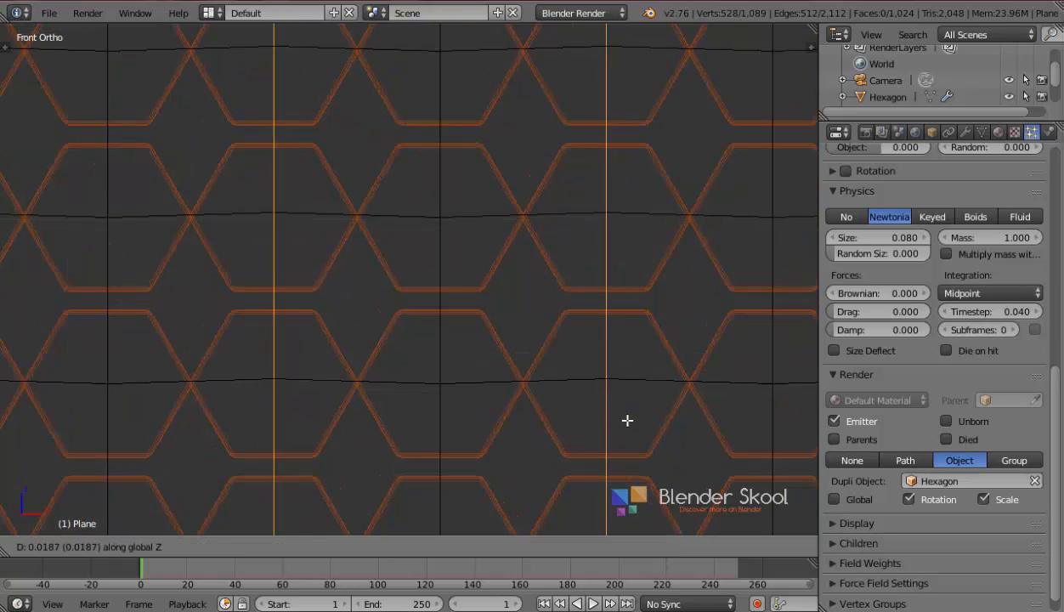
{"action": "left_click", "coordinate": [630, 379]}
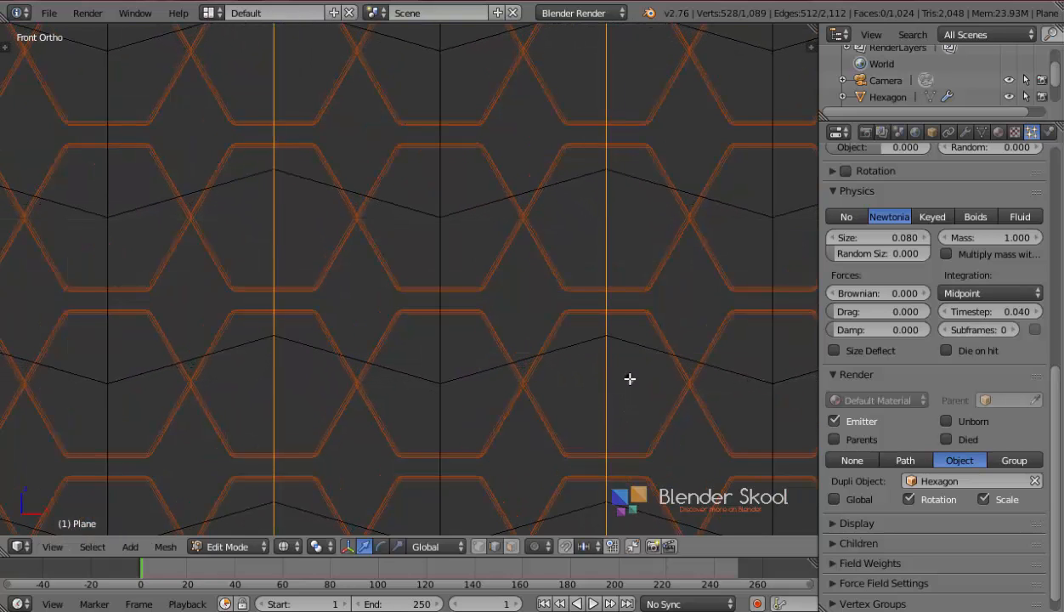
{"action": "key", "text": "Tab"}
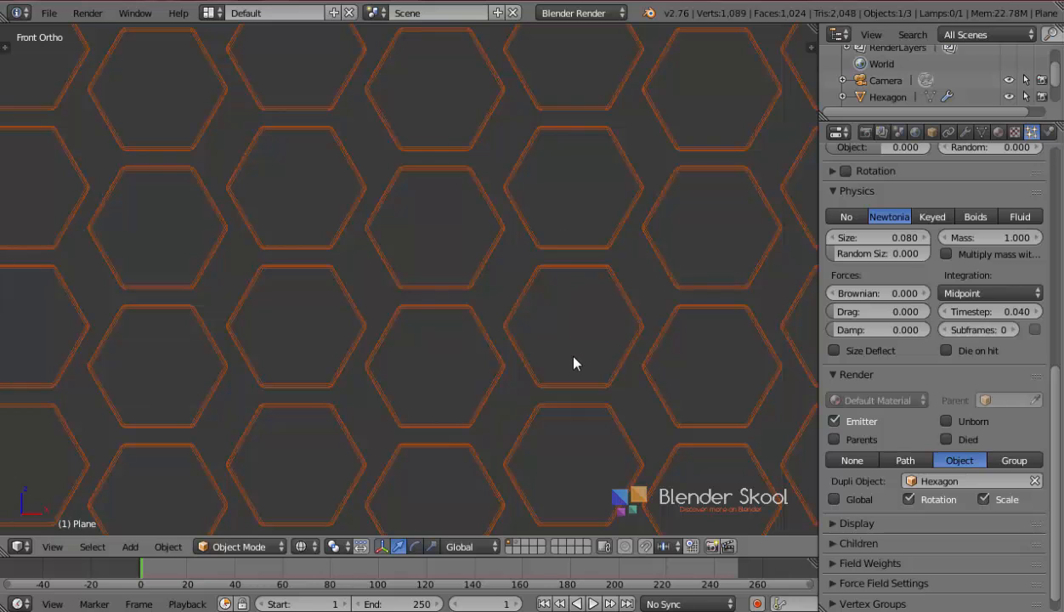
Step: Raise the alternate edge loops further along Z, offsetting their hexagon columns by nearly half a cell, and leave Edit Mode
{"action": "key", "text": "Tab"}
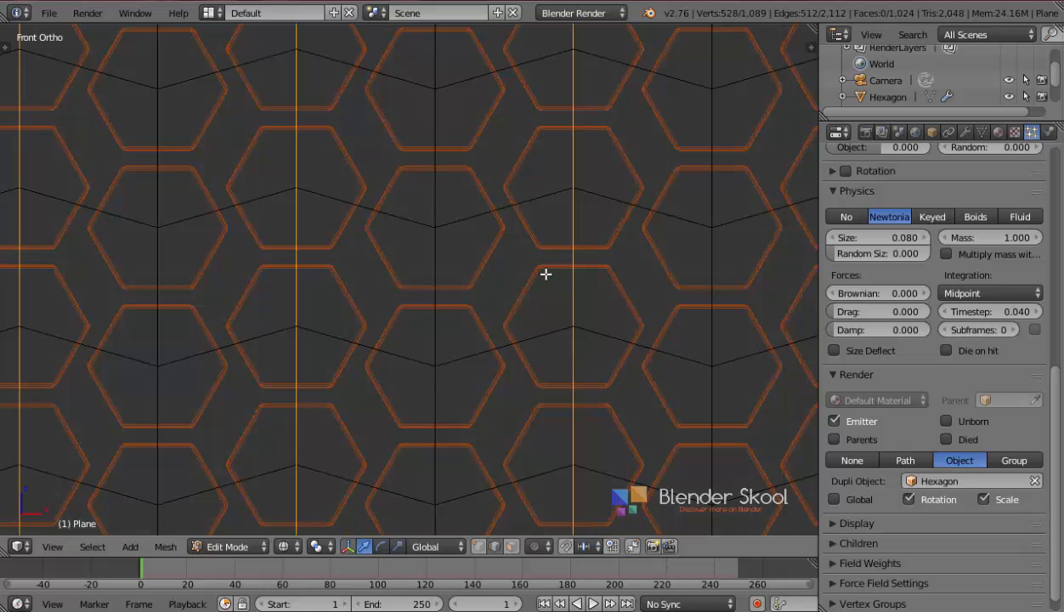
{"action": "key", "text": "g"}
{"action": "key", "text": "z"}
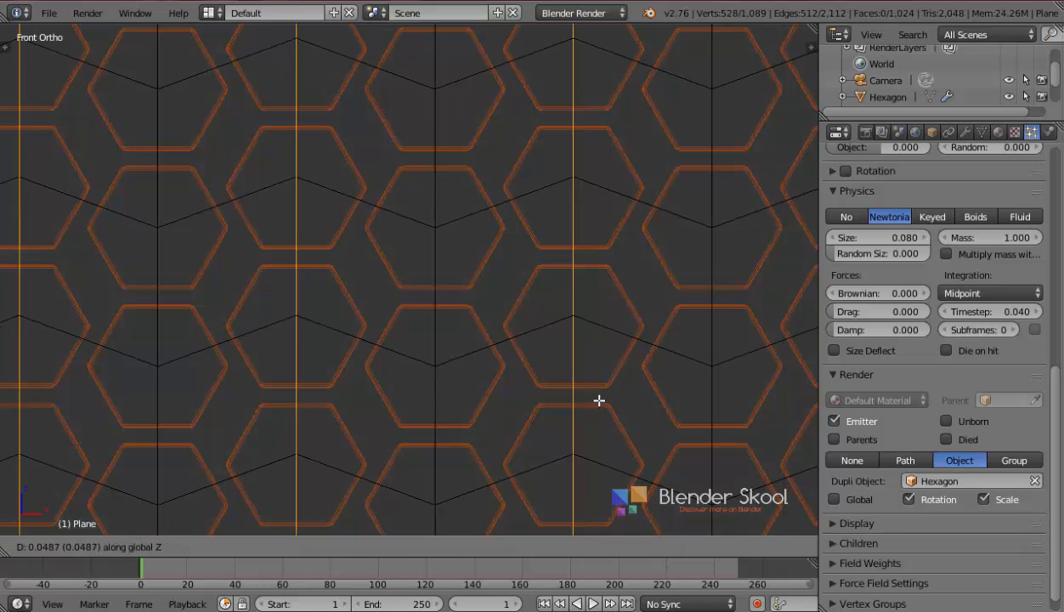
{"action": "left_click", "coordinate": [599, 392]}
{"action": "key", "text": "Tab"}
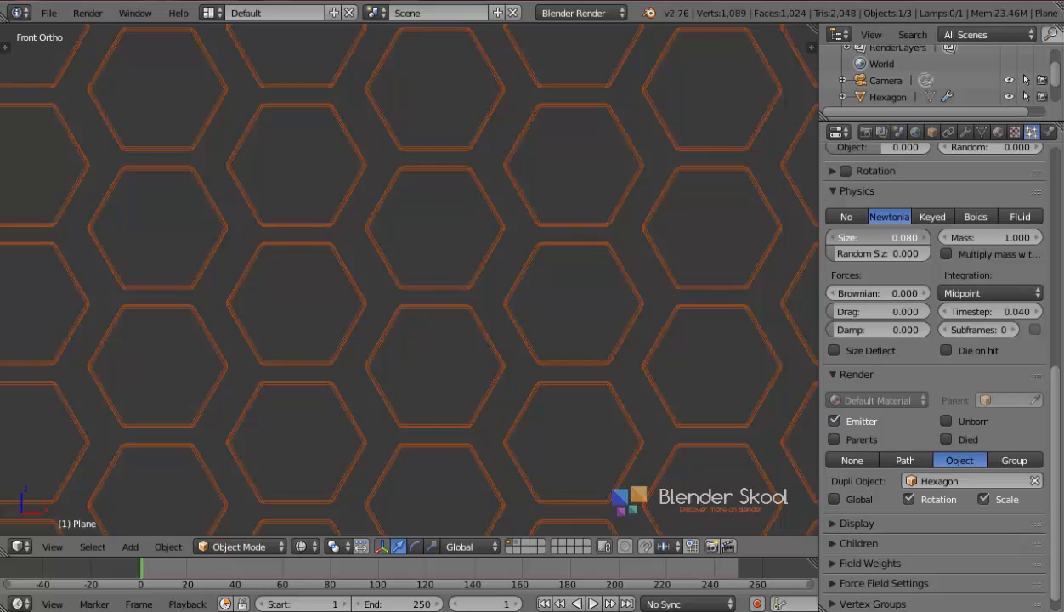
Step: Set the particle size to 0.099 and raise the selected edge loops slightly along Z to even out the hexagon gaps
{"action": "left_click_drag", "start_coordinate": [875, 237], "coordinate": [904, 237]}
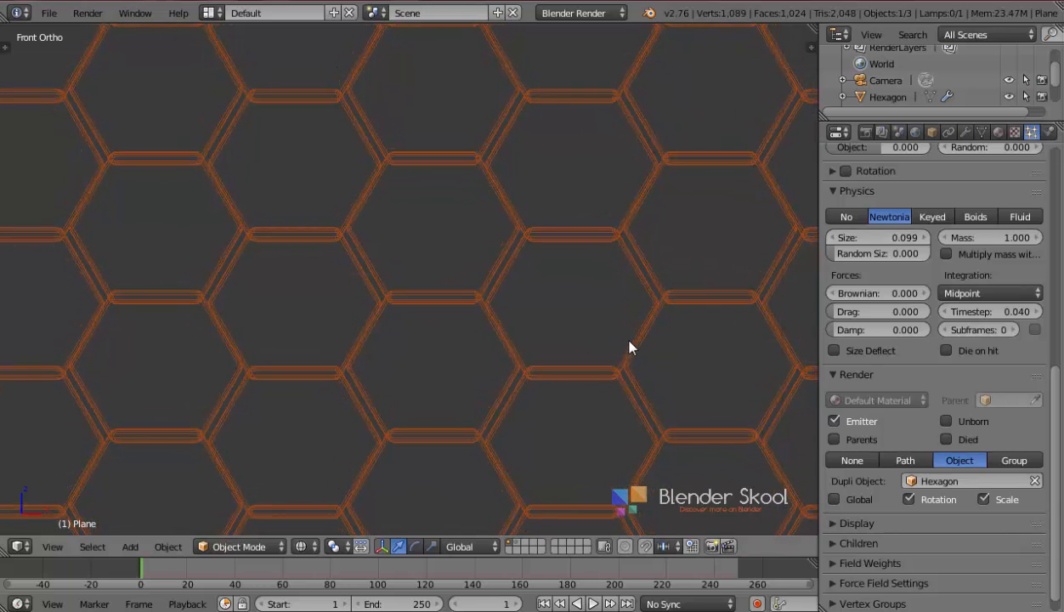
{"action": "scroll", "coordinate": [595, 370], "scroll_direction": "up", "scroll_amount": 2}
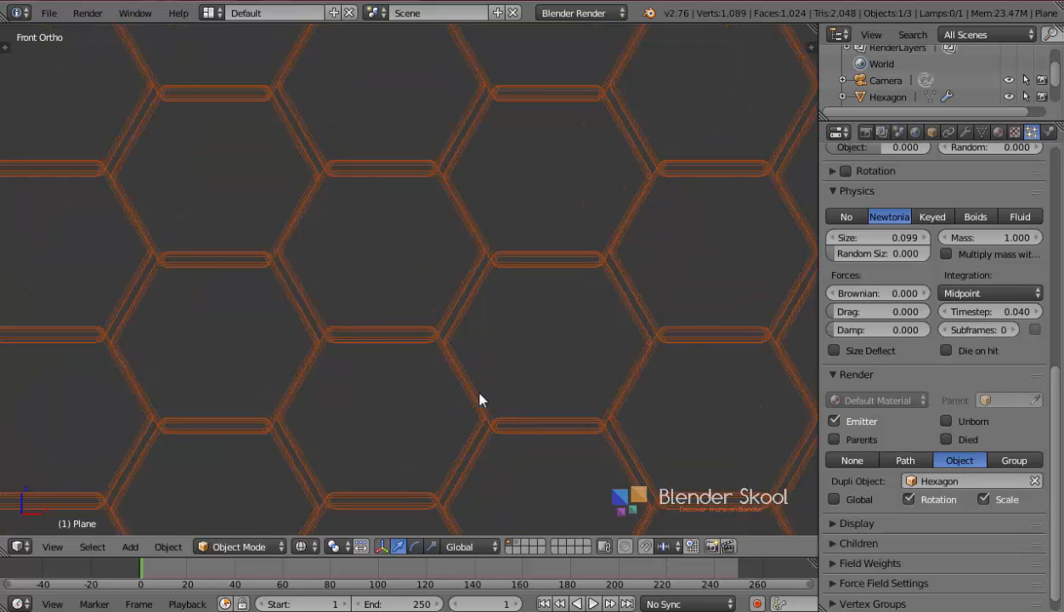
{"action": "key", "text": "Tab"}
{"action": "key", "text": "g"}
{"action": "key", "text": "z"}
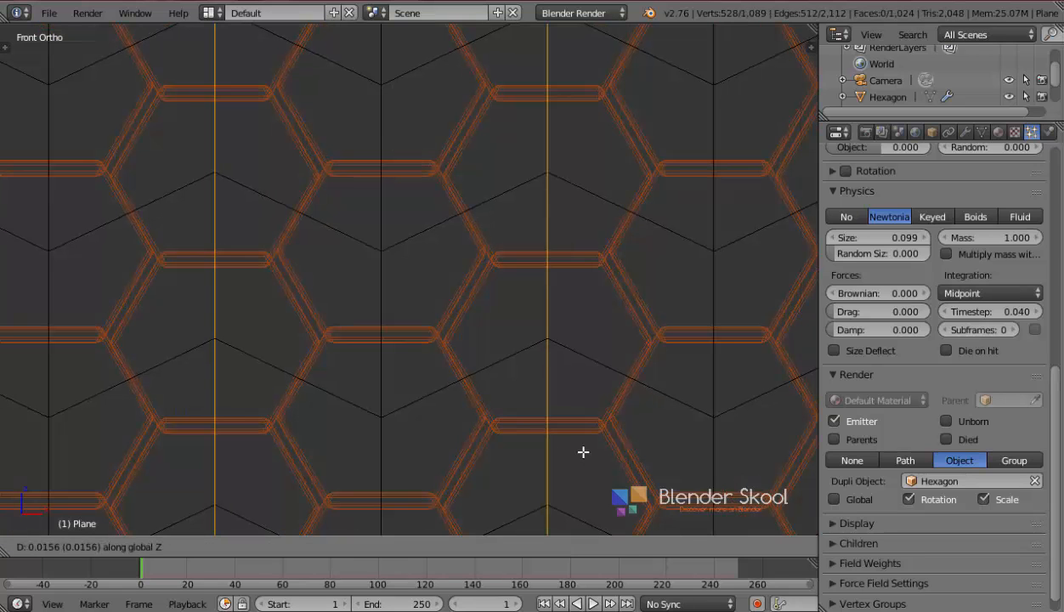
{"action": "left_click", "coordinate": [581, 448]}
{"action": "key", "text": "Tab"}
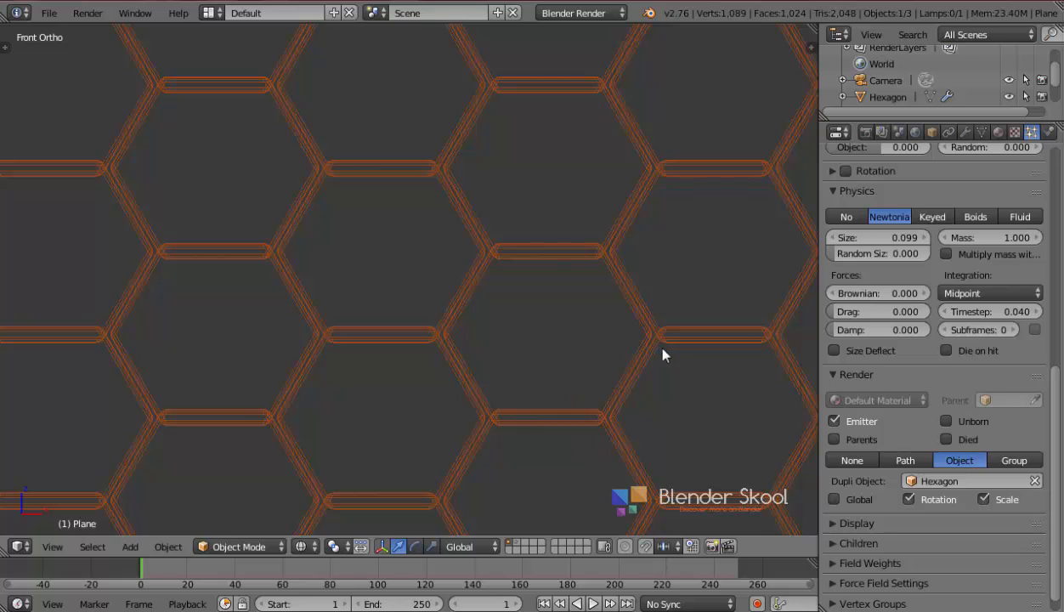
Step: Try a particle size of 0.095 for the honeycomb and restore it to 0.099
{"action": "left_click", "coordinate": [878, 240]}
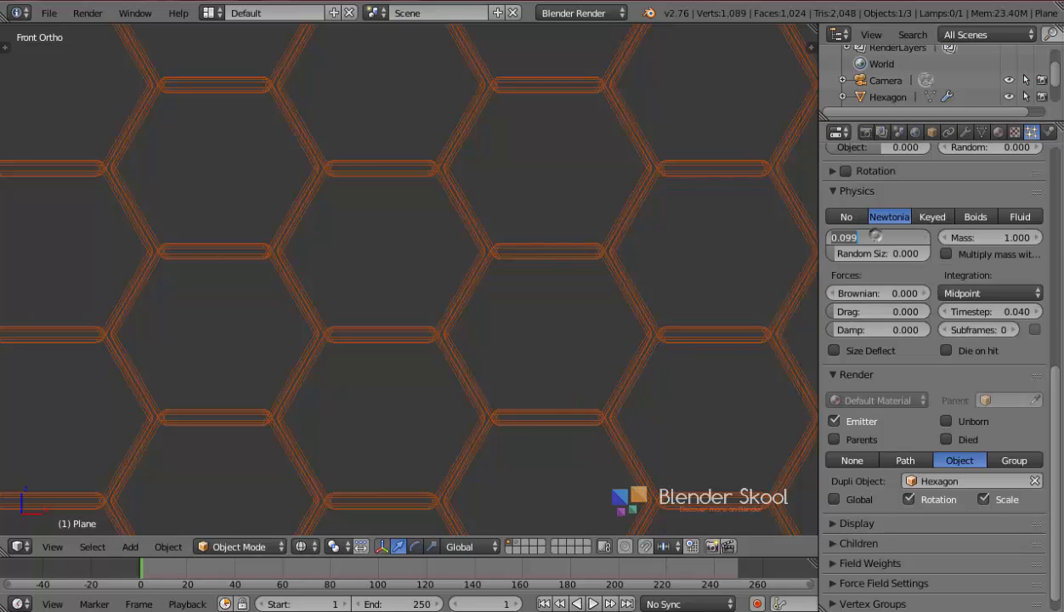
{"action": "key", "text": "Return"}
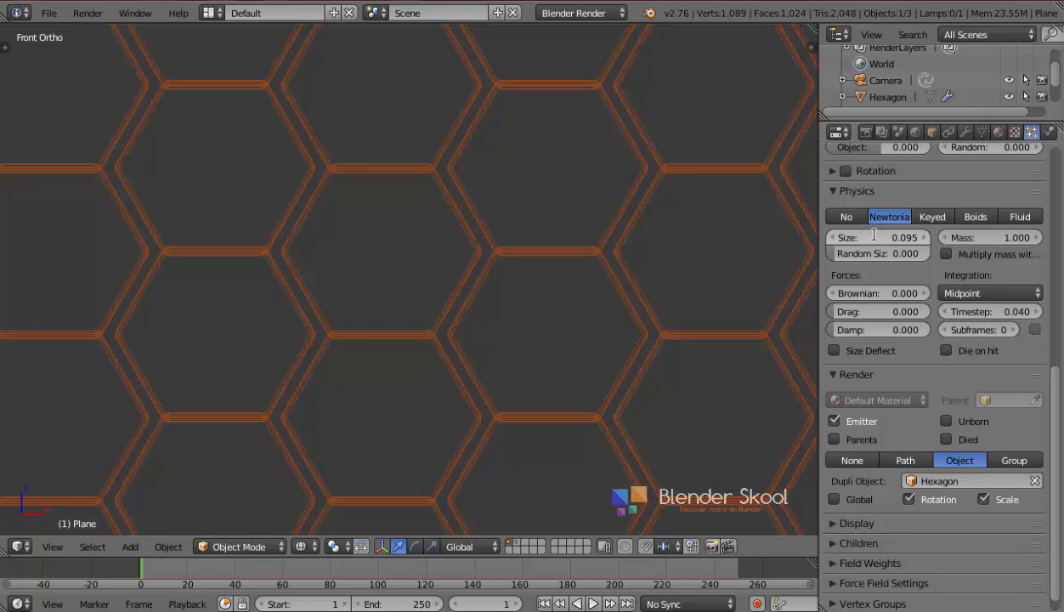
{"action": "left_click", "coordinate": [874, 236]}
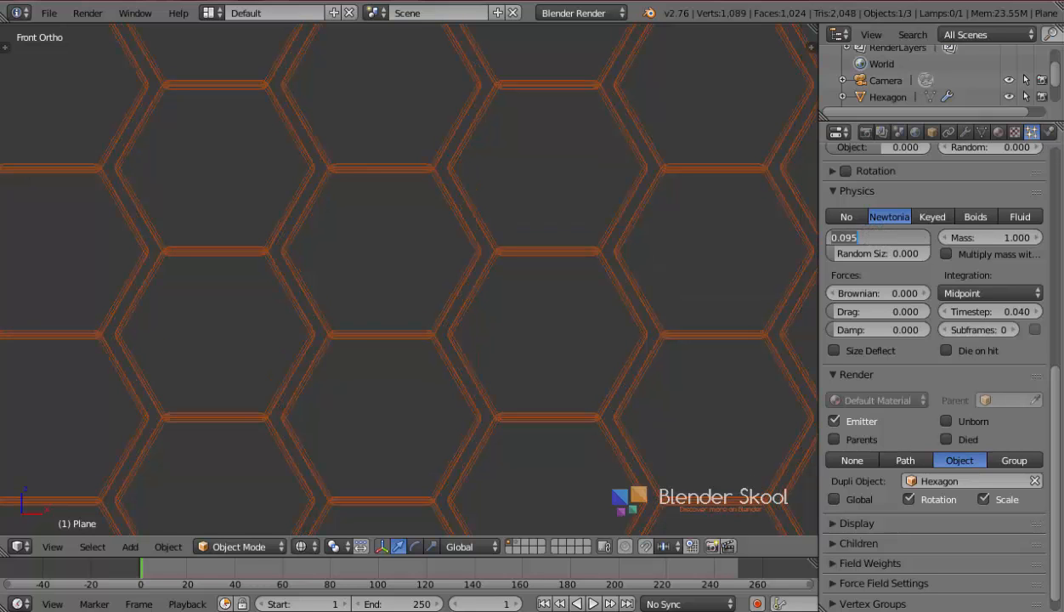
{"action": "type", "text": "99"}
{"action": "key", "text": "Return"}
{"action": "left_click", "coordinate": [865, 237]}
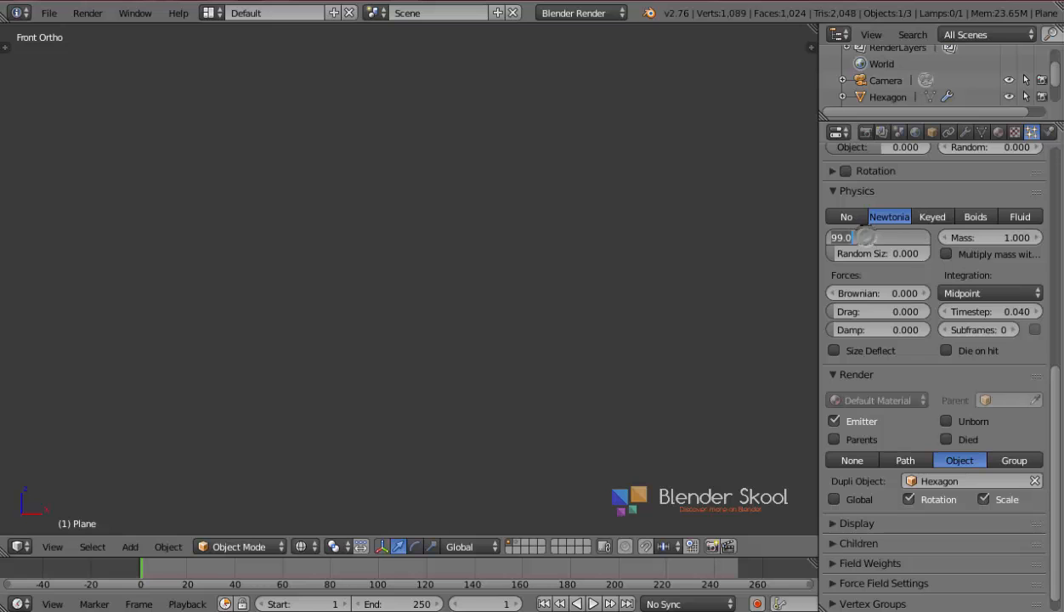
{"action": "key", "text": "BackSpace"}
{"action": "type", "text": ".99"}
{"action": "key", "text": "Return"}
{"action": "left_click", "coordinate": [865, 237]}
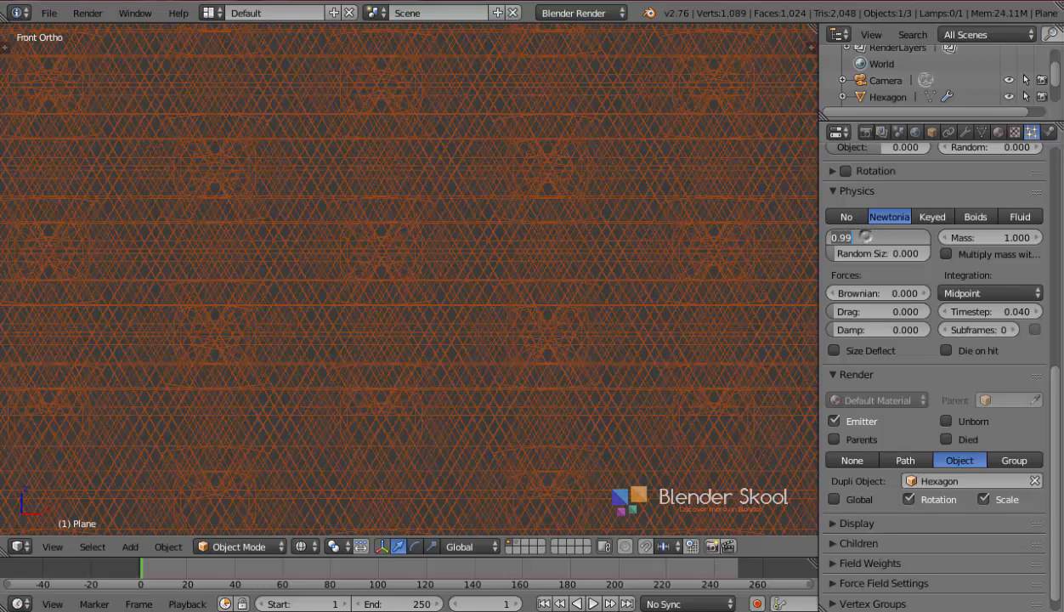
{"action": "type", "text": ".099"}
{"action": "key", "text": "Return"}
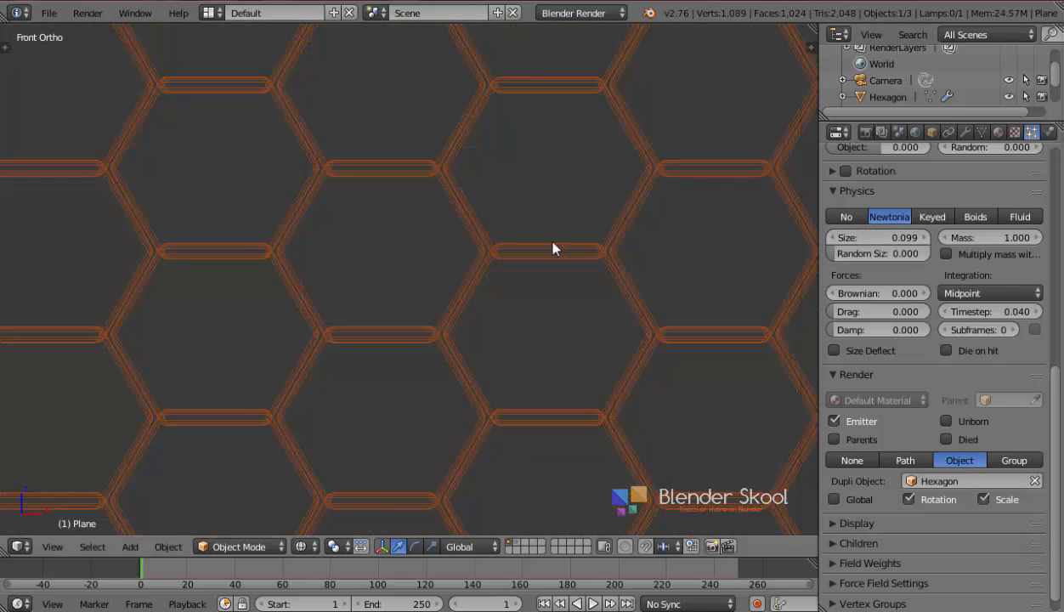
Step: Examine the gaps between the hexagons in solid shading from an angle and return to the front wireframe view
{"action": "scroll", "coordinate": [629, 318], "scroll_direction": "down", "scroll_amount": 5}
{"action": "scroll", "coordinate": [630, 319], "scroll_direction": "down", "scroll_amount": 4}
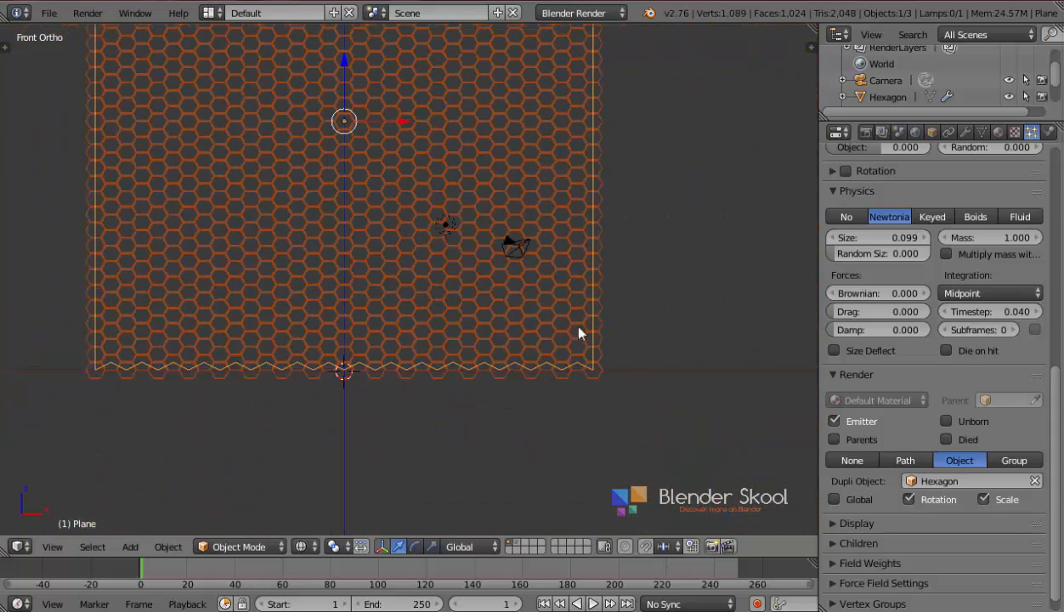
{"action": "middle_click_drag", "start_coordinate": [462, 319], "coordinate": [463, 321], "text": "shift"}
{"action": "key", "text": "z"}
{"action": "scroll", "coordinate": [372, 287], "scroll_direction": "up", "scroll_amount": 2}
{"action": "mouse_move", "coordinate": [372, 287]}
{"action": "middle_mouse_down"}
{"action": "mouse_move", "coordinate": [435, 322]}
{"action": "mouse_move", "coordinate": [365, 313]}
{"action": "mouse_move", "coordinate": [335, 292]}
{"action": "mouse_move", "coordinate": [348, 297]}
{"action": "mouse_move", "coordinate": [274, 332]}
{"action": "middle_mouse_up"}
{"action": "scroll", "coordinate": [435, 322], "scroll_direction": "up", "scroll_amount": 2}
{"action": "scroll", "coordinate": [435, 323], "scroll_direction": "up", "scroll_amount": 4}
{"action": "scroll", "coordinate": [358, 306], "scroll_direction": "up", "scroll_amount": 3}
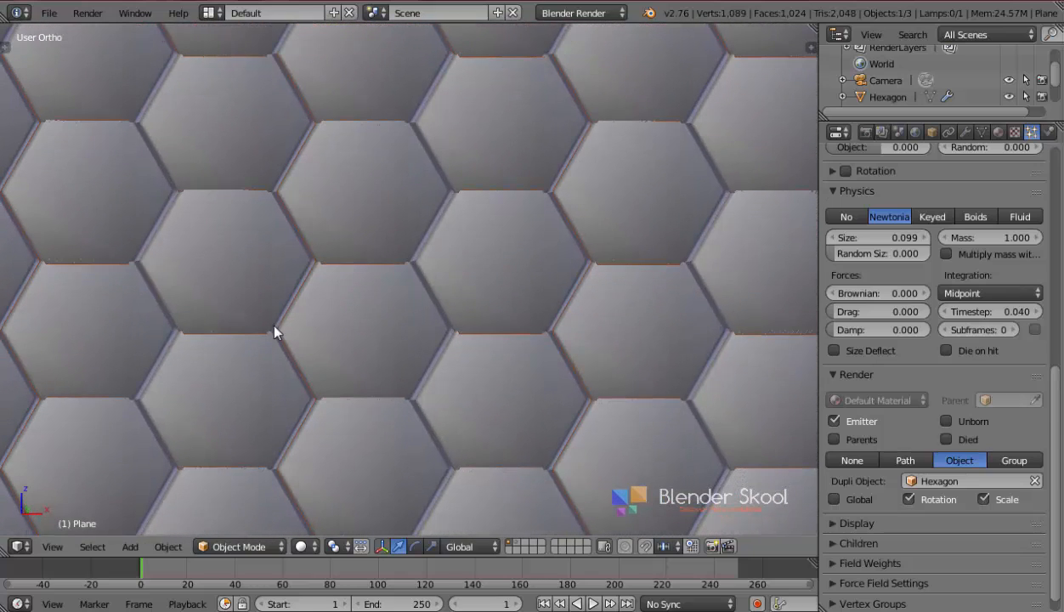
{"action": "left_click", "coordinate": [51, 546]}
{"action": "left_click", "coordinate": [90, 426]}
{"action": "key", "text": "z"}
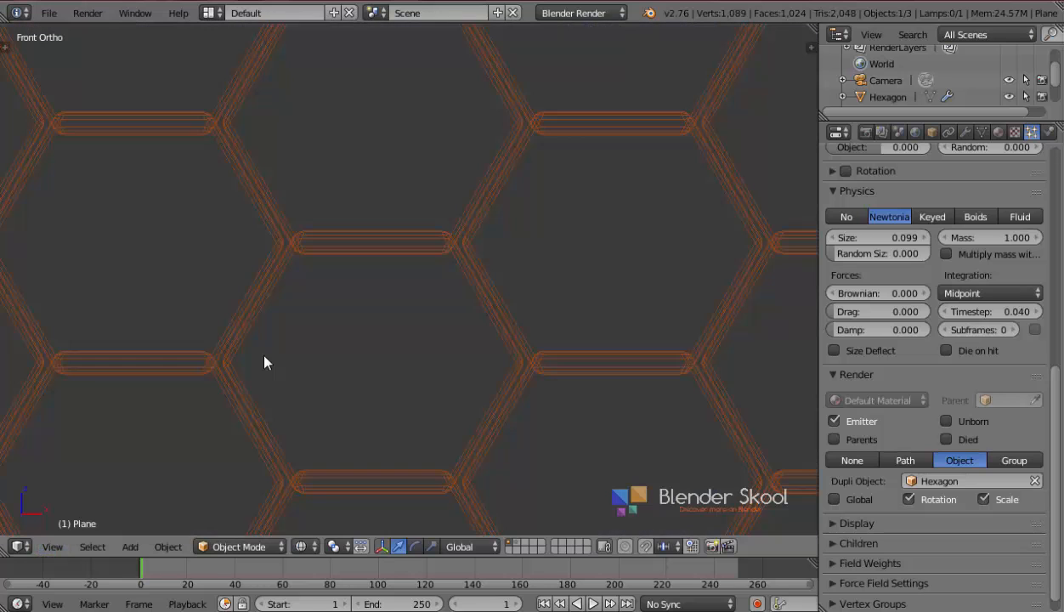
Step: Display layers 1 and 2 together, showing the source hexagon alongside the honeycomb plane, with nothing selected
{"action": "scroll", "coordinate": [264, 356], "scroll_direction": "down", "scroll_amount": 11}
{"action": "key", "text": "2"}
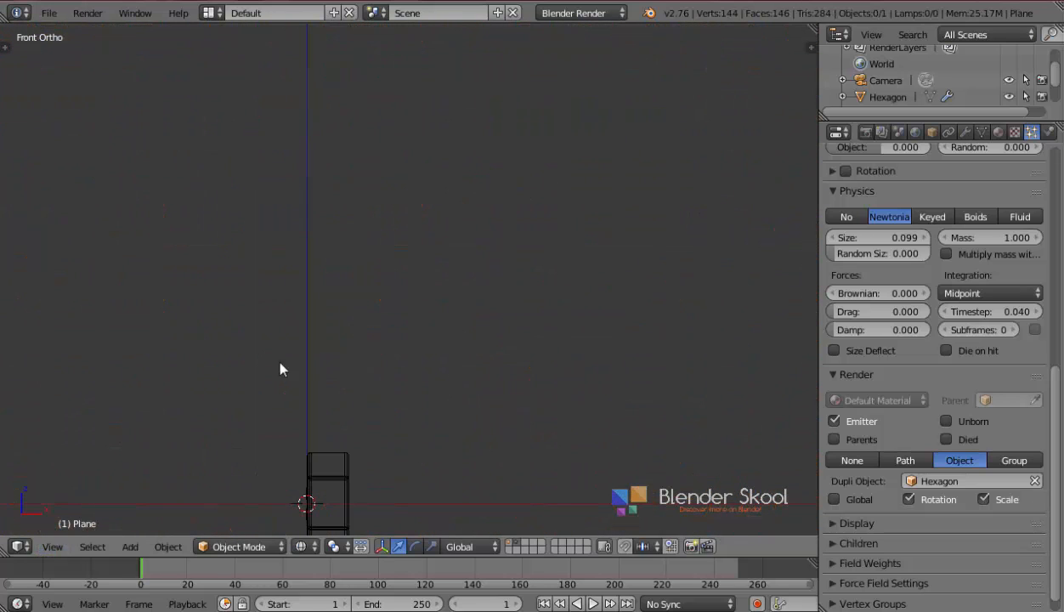
{"action": "right_click", "coordinate": [307, 445]}
{"action": "key", "text": "1"}
{"action": "scroll", "coordinate": [307, 444], "scroll_direction": "up", "scroll_amount": 1}
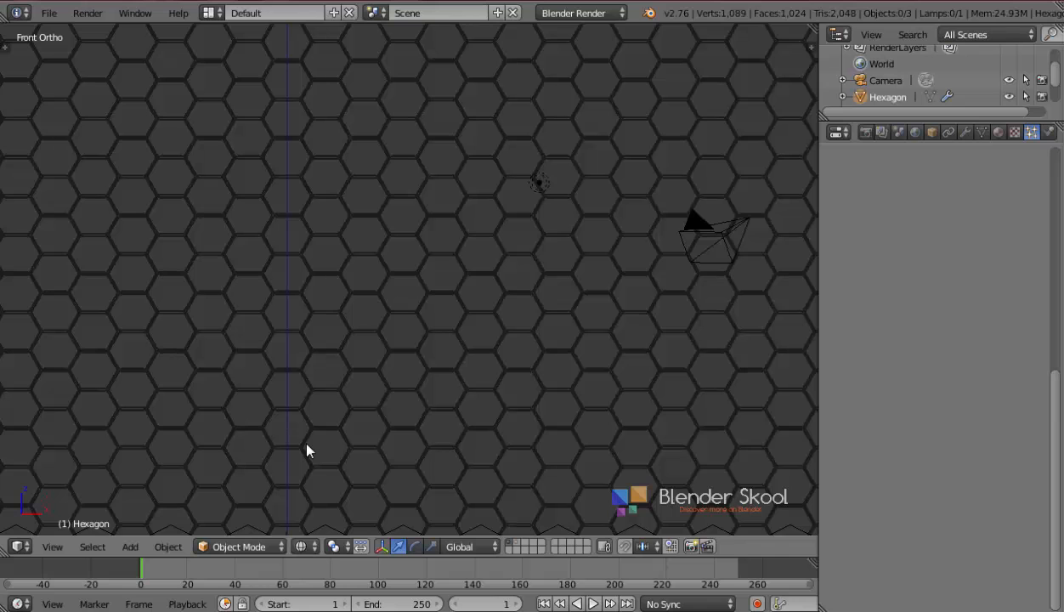
{"action": "key", "text": "shift+2"}
{"action": "scroll", "coordinate": [306, 444], "scroll_direction": "up", "scroll_amount": 2}
{"action": "scroll", "coordinate": [307, 444], "scroll_direction": "down", "scroll_amount": 3}
{"action": "middle_click_drag", "start_coordinate": [306, 444], "coordinate": [335, 364], "text": "shift"}
{"action": "scroll", "coordinate": [335, 365], "scroll_direction": "up", "scroll_amount": 2}
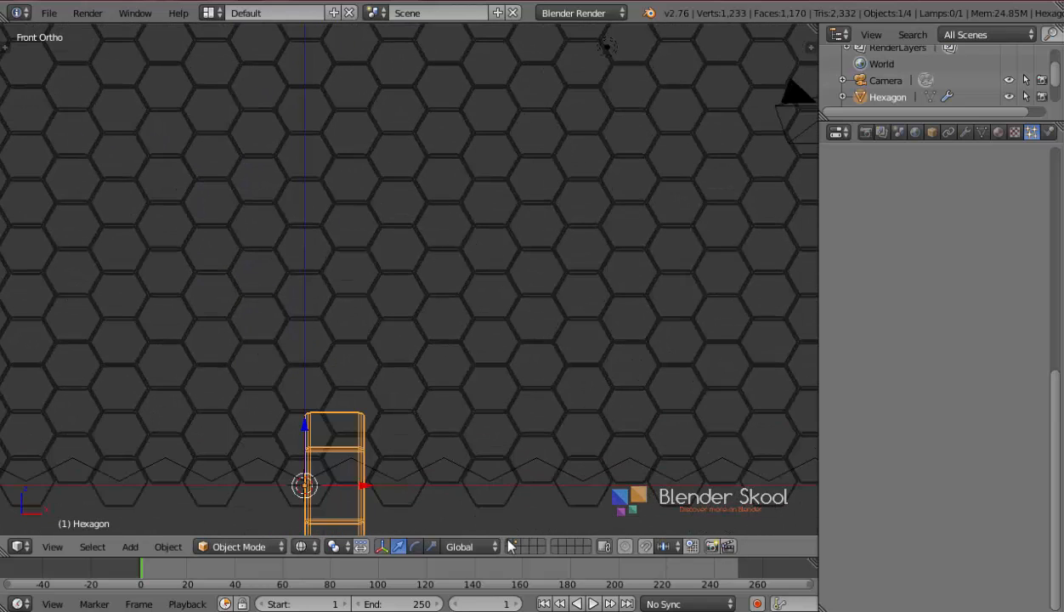
{"action": "key", "text": "a"}
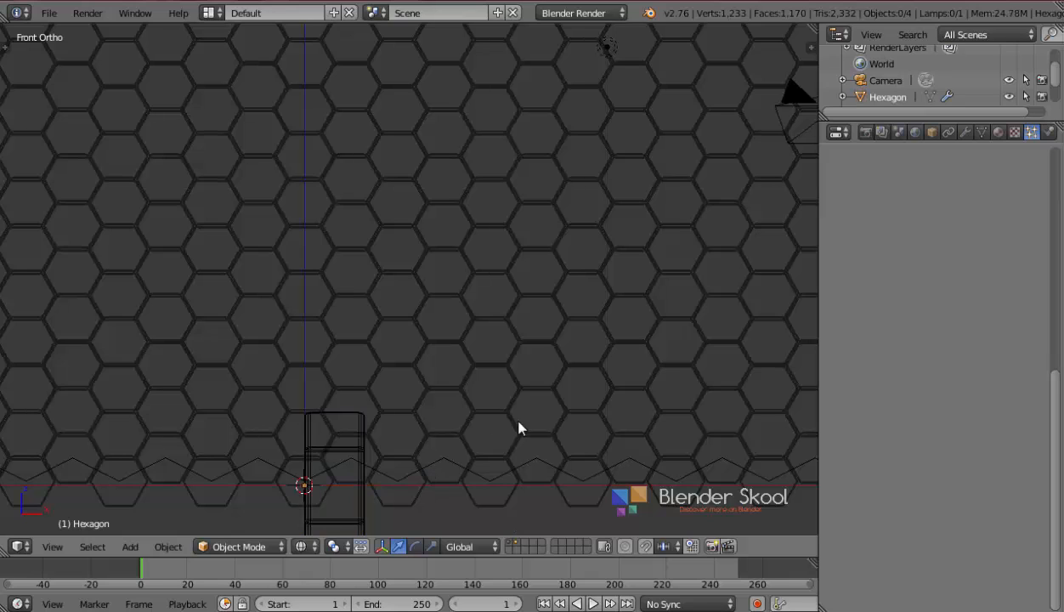
{"action": "key", "text": "1"}
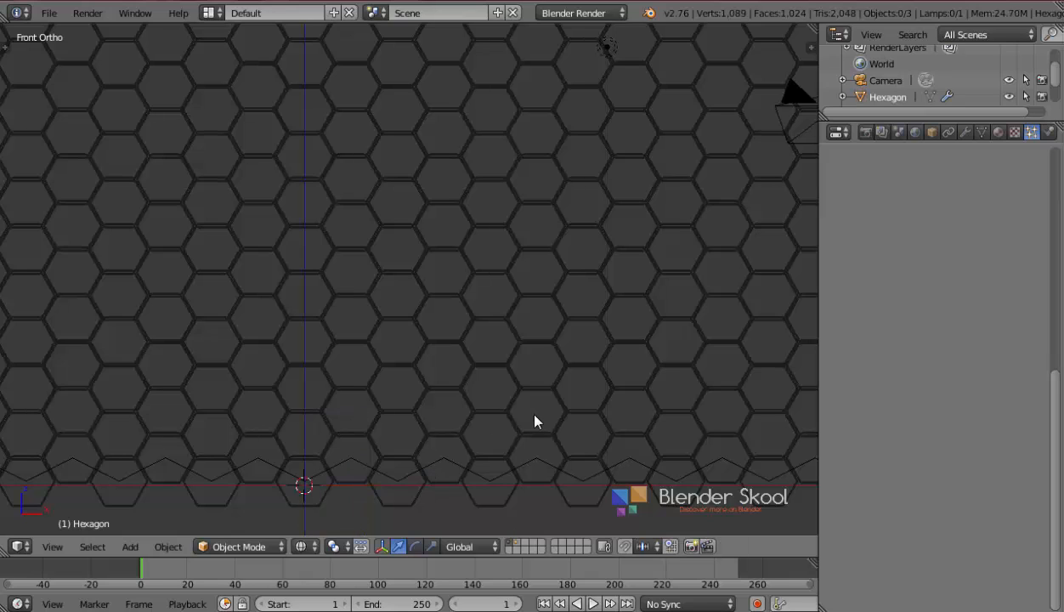
{"action": "key", "text": "shift+2"}
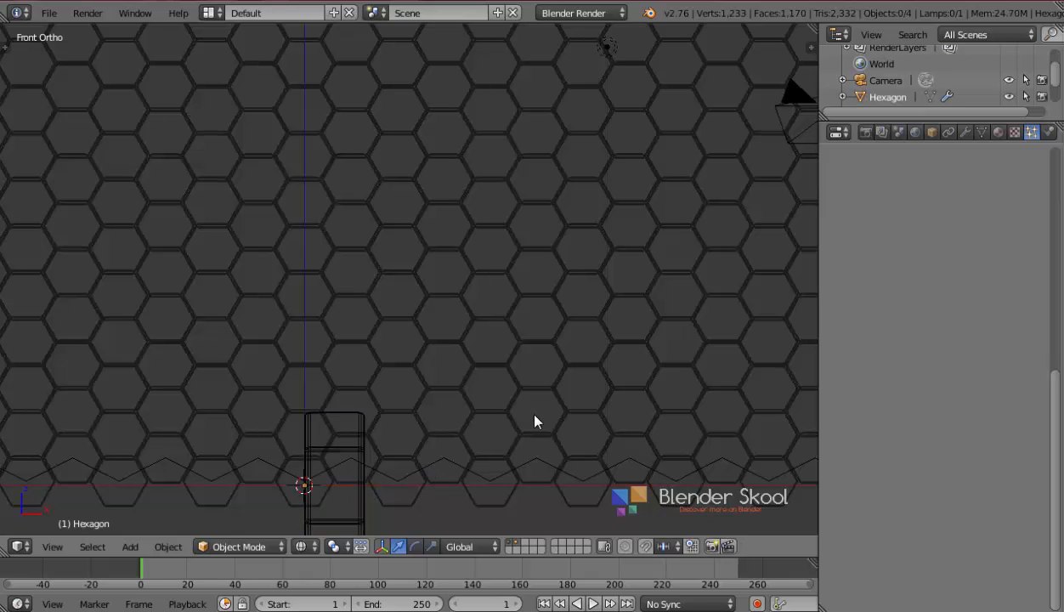
Step: Enter Edit Mode on the source hexagon and select its two opposite vertical side edges, returning to the front view
{"action": "right_click", "coordinate": [346, 419]}
{"action": "key", "text": "Tab"}
{"action": "scroll", "coordinate": [345, 413], "scroll_direction": "up", "scroll_amount": 3}
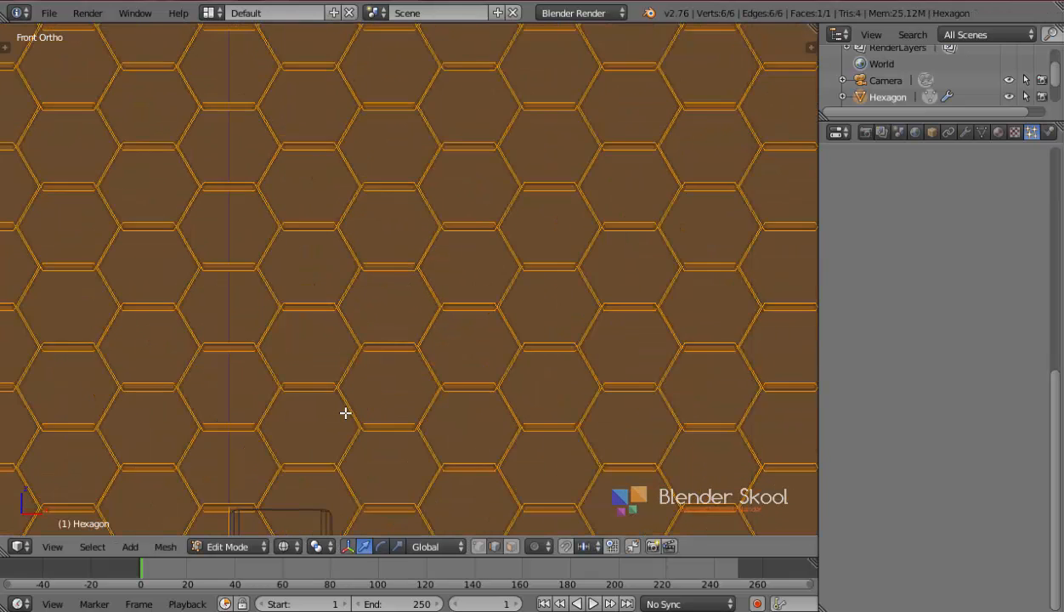
{"action": "scroll", "coordinate": [345, 413], "scroll_direction": "up", "scroll_amount": 5}
{"action": "scroll", "coordinate": [452, 383], "scroll_direction": "down", "scroll_amount": 9}
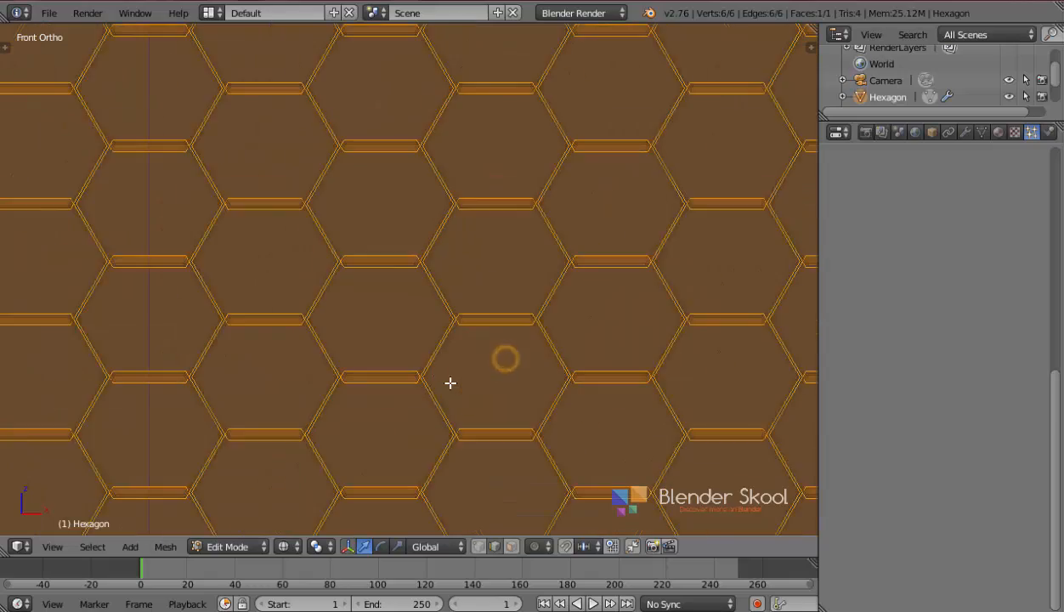
{"action": "middle_click_drag", "start_coordinate": [434, 388], "coordinate": [100, 537]}
{"action": "right_click", "coordinate": [254, 527]}
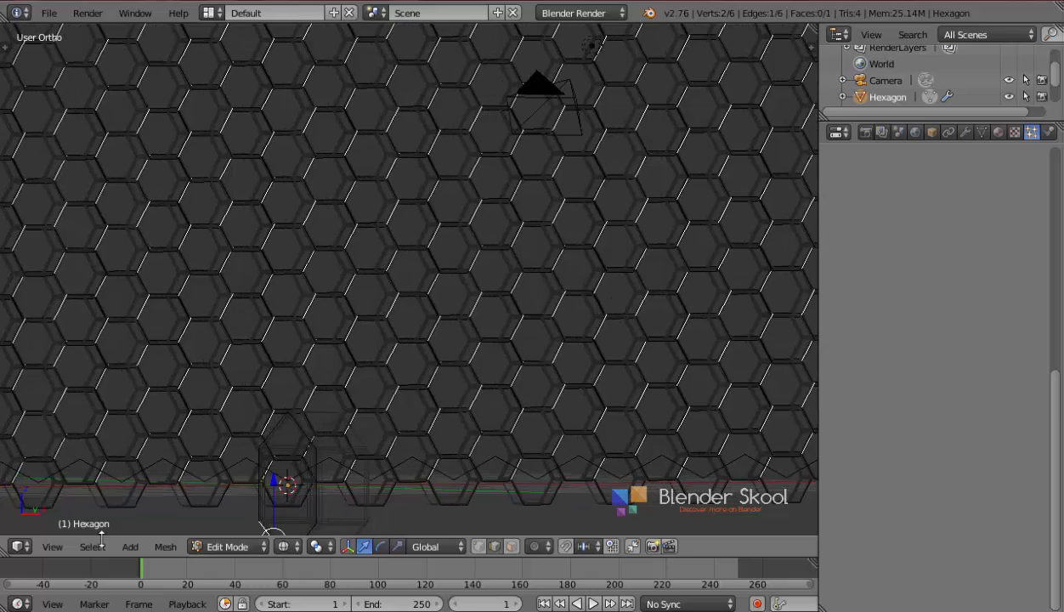
{"action": "left_click", "coordinate": [55, 546]}
{"action": "left_click", "coordinate": [78, 442]}
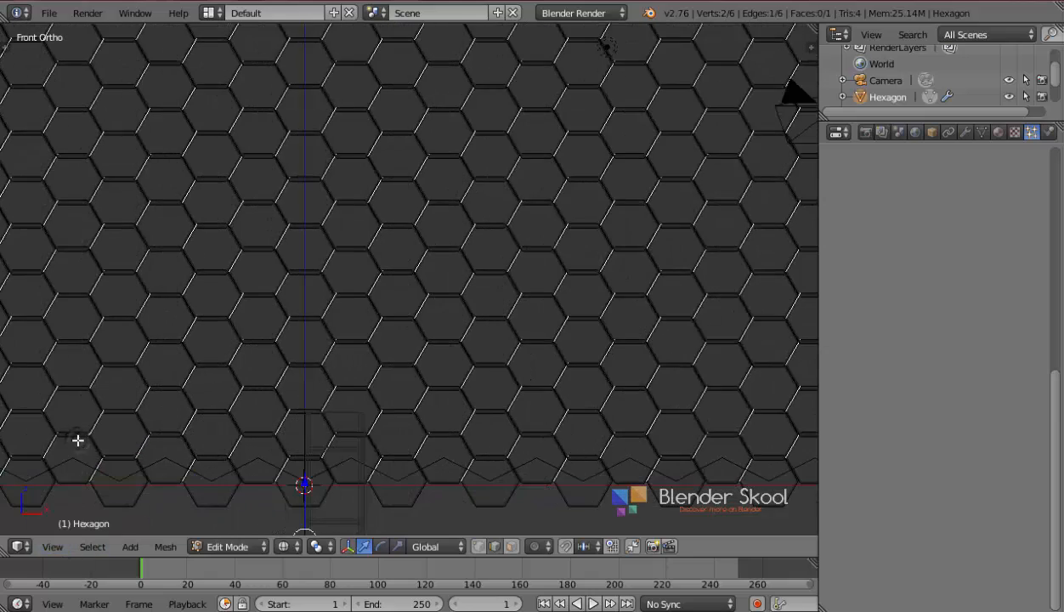
{"action": "scroll", "coordinate": [79, 440], "scroll_direction": "down", "scroll_amount": 2}
{"action": "middle_click_drag", "start_coordinate": [181, 456], "coordinate": [209, 466]}
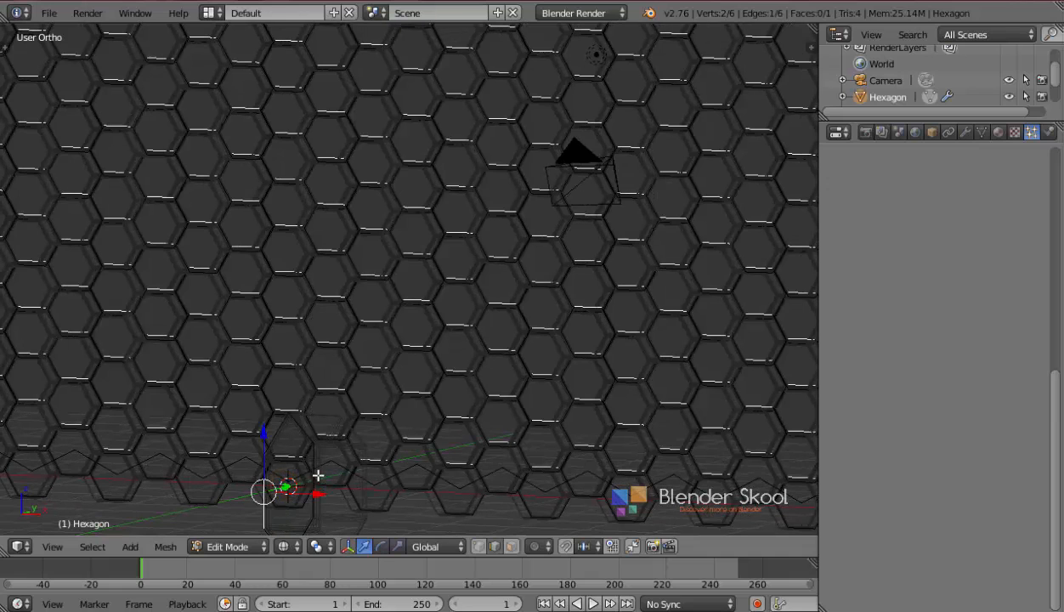
{"action": "left_click", "coordinate": [306, 481], "text": "shift"}
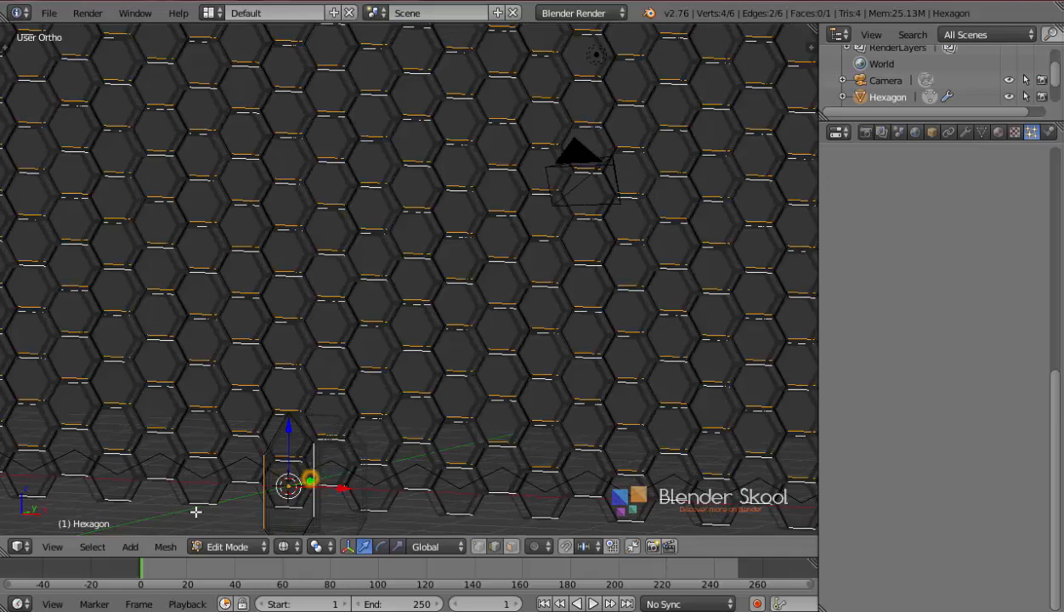
{"action": "left_click", "coordinate": [54, 547]}
{"action": "left_click", "coordinate": [95, 437]}
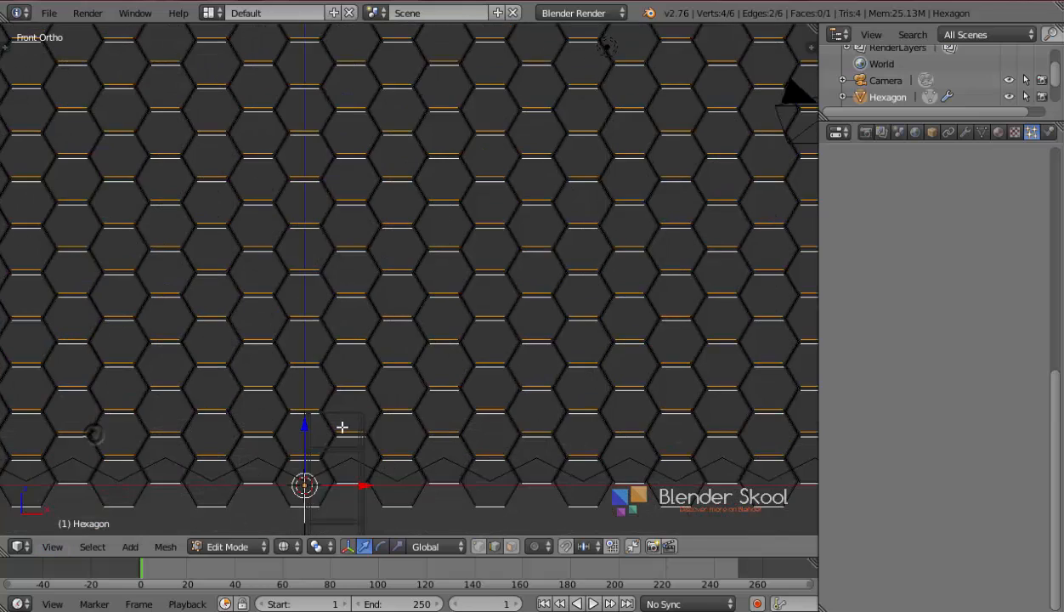
Step: Scale the two selected hexagon edges along global Y to slightly under 0.88, widening the narrow horizontal gaps in the honeycomb
{"action": "scroll", "coordinate": [344, 429], "scroll_direction": "up", "scroll_amount": 9}
{"action": "key", "text": "s"}
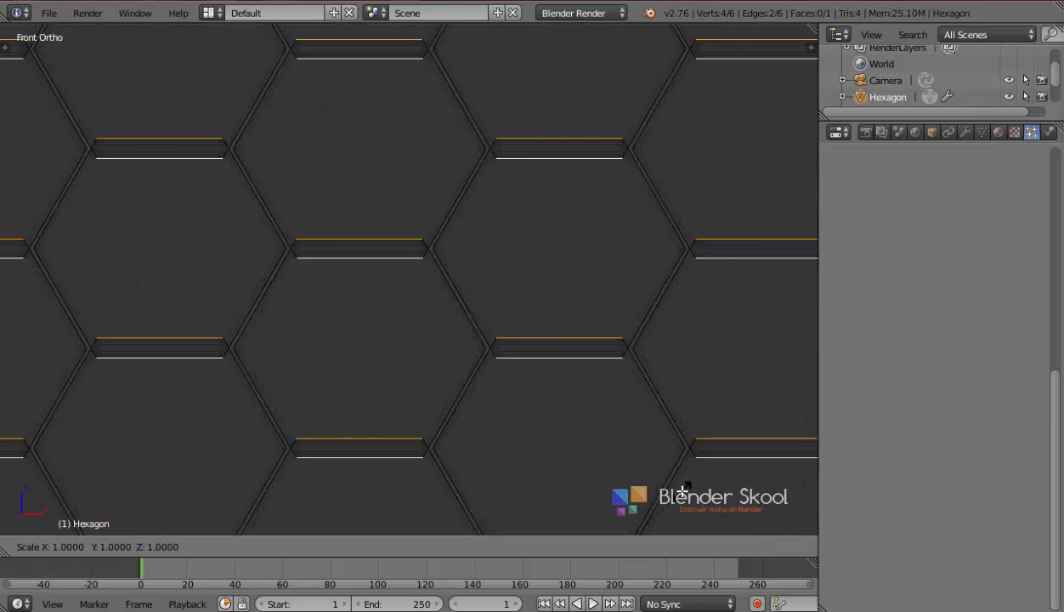
{"action": "key", "text": "z"}
{"action": "key", "text": "y"}
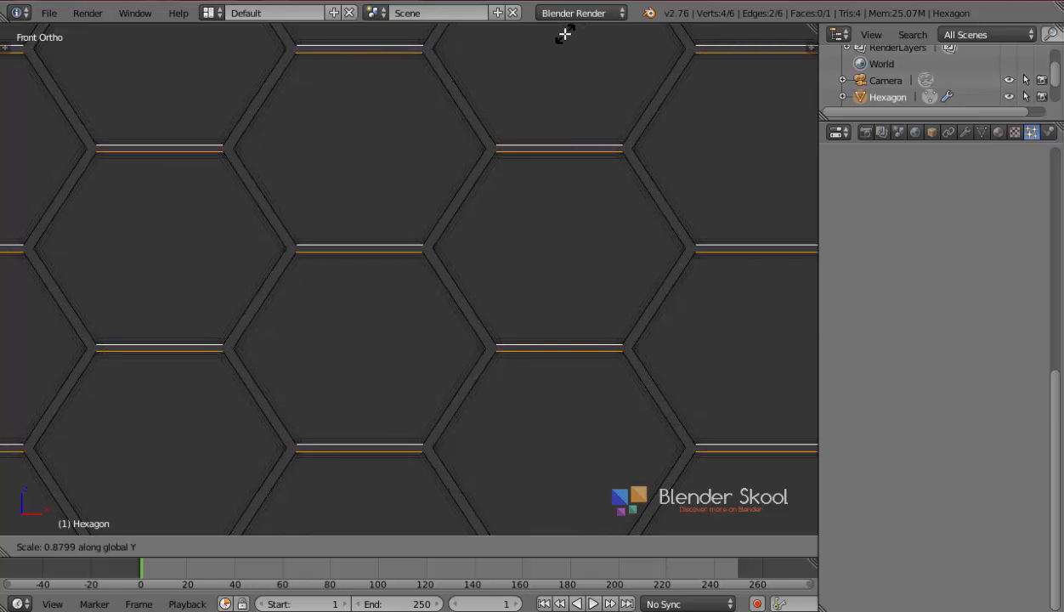
{"action": "left_click", "coordinate": [550, 40]}
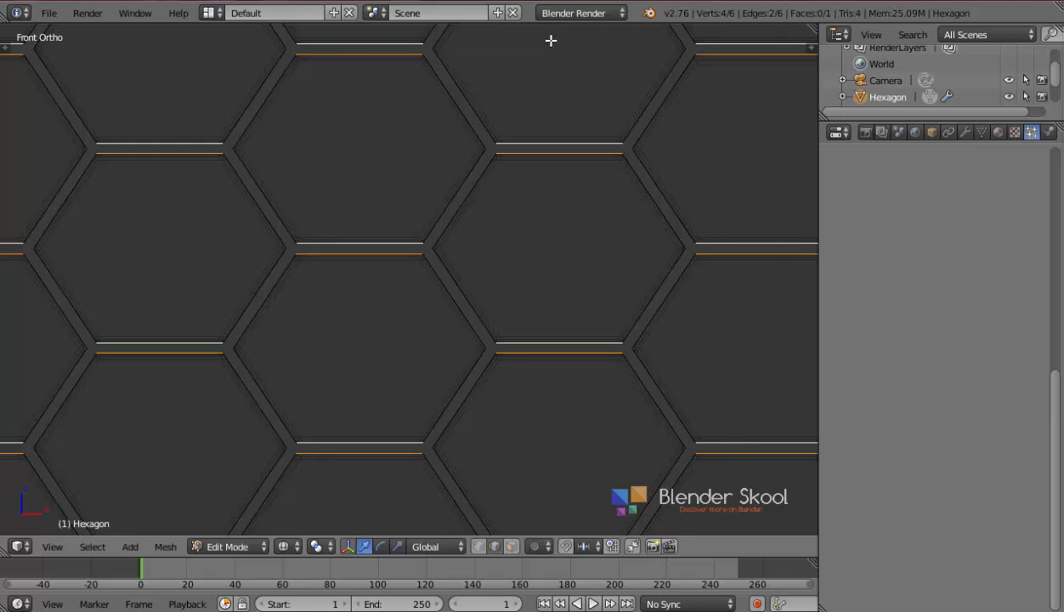
Step: Leave Edit Mode, select the honeycomb plane and raise its particle size to 0.104
{"action": "key", "text": "Tab"}
{"action": "scroll", "coordinate": [526, 189], "scroll_direction": "down", "scroll_amount": 3}
{"action": "right_click", "coordinate": [526, 189]}
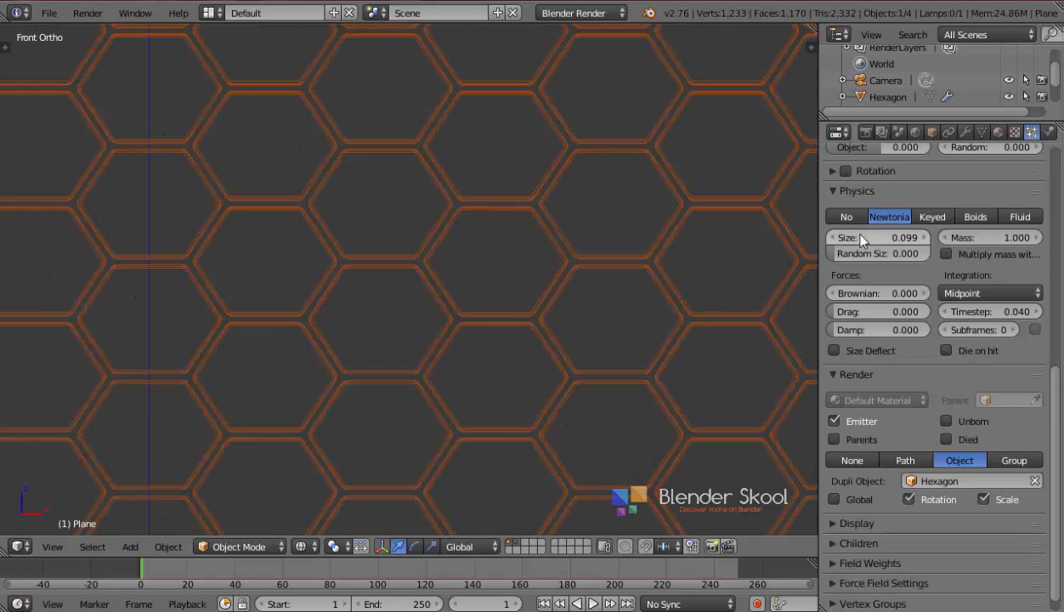
{"action": "left_click_drag", "start_coordinate": [865, 237], "coordinate": [873, 237], "text": "shift"}
{"action": "scroll", "coordinate": [520, 243], "scroll_direction": "down", "scroll_amount": 6}
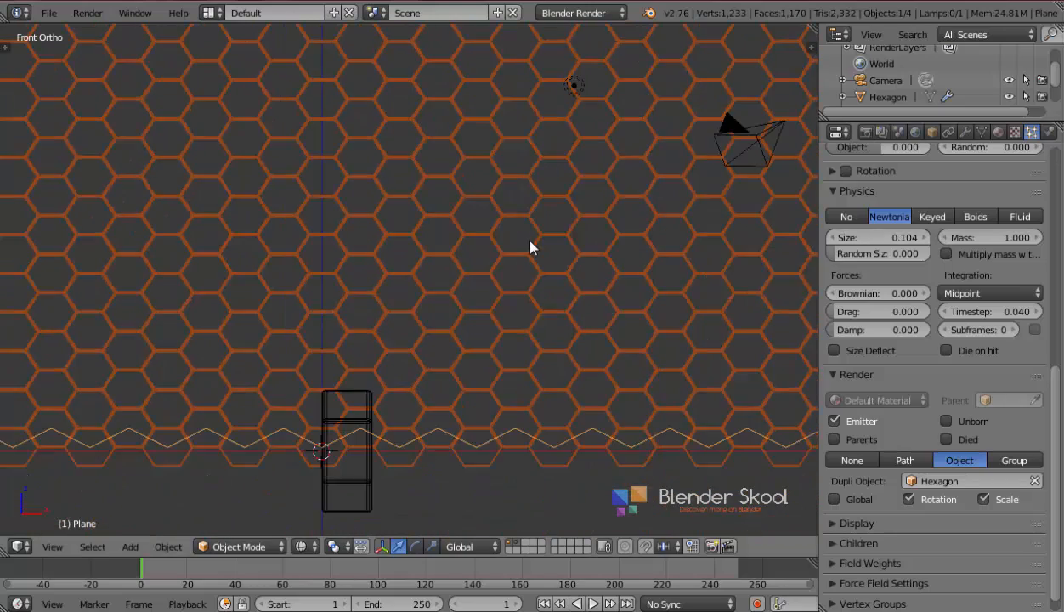
Step: Switch to solid shading and move the source hexagon along Y, clear of the front of the honeycomb
{"action": "mouse_move", "coordinate": [520, 242]}
{"action": "middle_mouse_down"}
{"action": "mouse_move", "coordinate": [449, 268]}
{"action": "mouse_move", "coordinate": [396, 306]}
{"action": "mouse_move", "coordinate": [335, 433]}
{"action": "mouse_move", "coordinate": [257, 404]}
{"action": "middle_mouse_up"}
{"action": "key", "text": "z"}
{"action": "right_click", "coordinate": [344, 406]}
{"action": "key", "text": "g"}
{"action": "key", "text": "y"}
{"action": "left_click", "coordinate": [271, 418]}
Step: Try to scale the source hexagon's two opposite vertical side edges along global Y, and leave Edit Mode
{"action": "key", "text": "Tab"}
{"action": "mouse_move", "coordinate": [380, 360]}
{"action": "middle_mouse_down", "text": "shift"}
{"action": "mouse_move", "coordinate": [436, 342]}
{"action": "mouse_move", "coordinate": [389, 343]}
{"action": "middle_mouse_up", "text": "shift"}
{"action": "middle_click_drag", "start_coordinate": [467, 374], "coordinate": [515, 338]}
{"action": "right_click", "coordinate": [483, 388]}
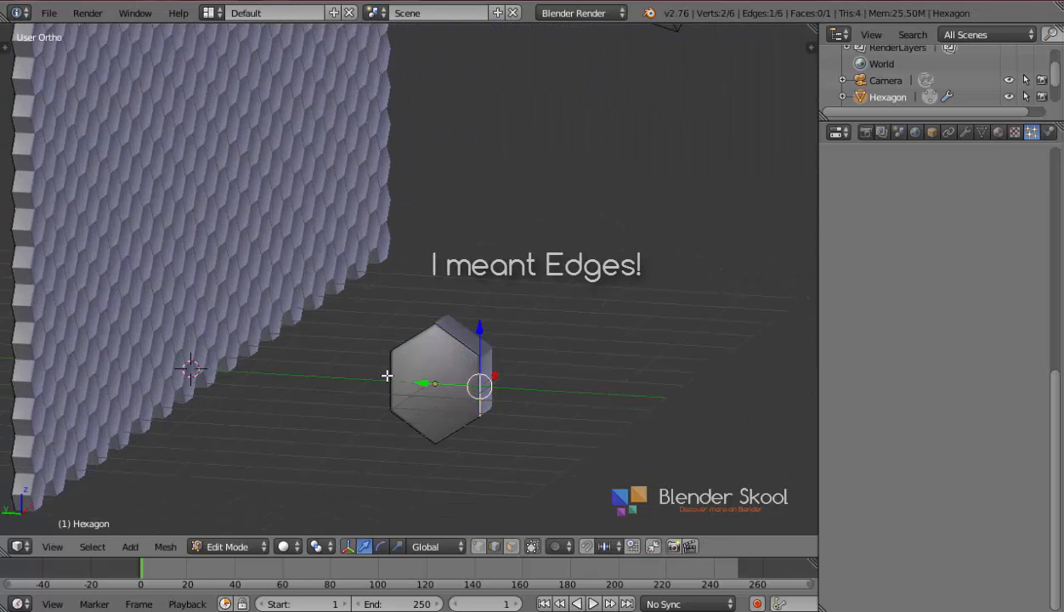
{"action": "right_click", "coordinate": [388, 376], "text": "shift"}
{"action": "right_click", "coordinate": [484, 379], "text": "shift"}
{"action": "right_click", "coordinate": [482, 374], "text": "shift"}
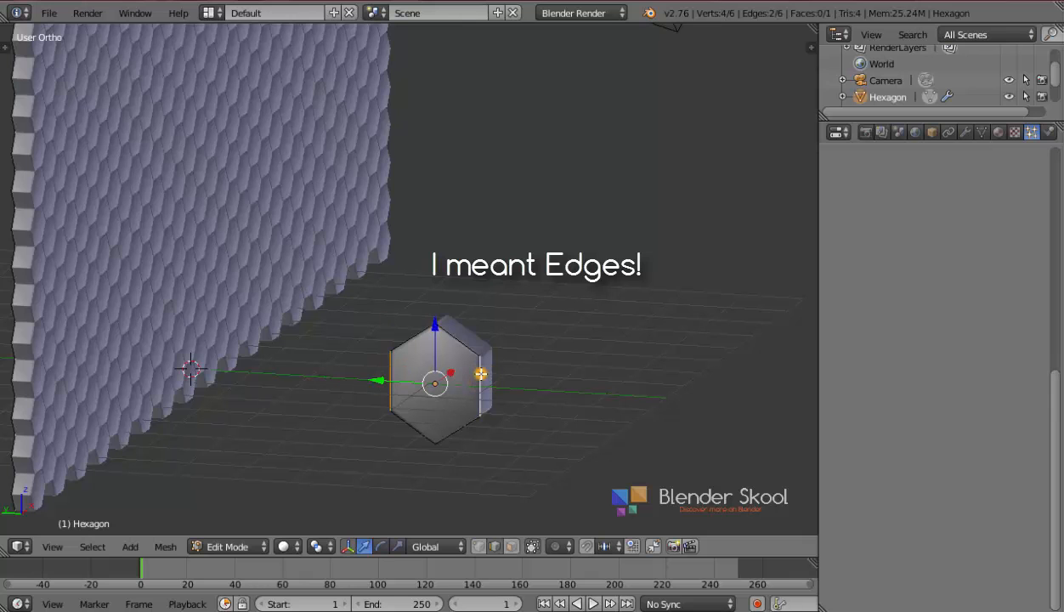
{"action": "key", "text": "s"}
{"action": "key", "text": "y"}
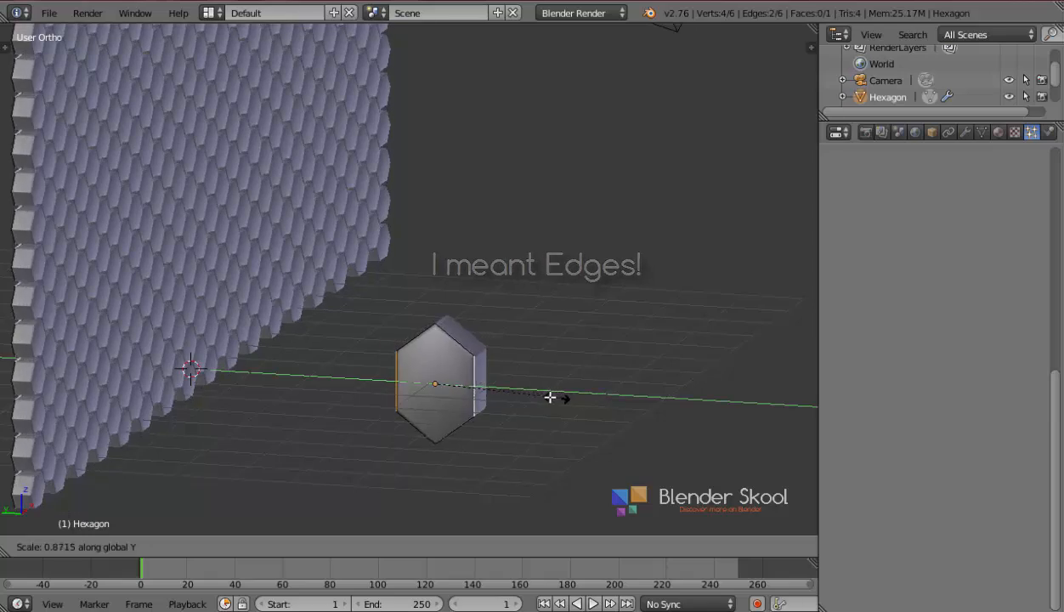
{"action": "right_click", "coordinate": [542, 383]}
{"action": "key", "text": "Tab"}
Step: Examine the honeycomb alone on layer 1 from the front and at an angle, and switch to layer 2 with the source hexagon
{"action": "middle_click_drag", "start_coordinate": [542, 383], "coordinate": [403, 291]}
{"action": "scroll", "coordinate": [402, 291], "scroll_direction": "down", "scroll_amount": 4}
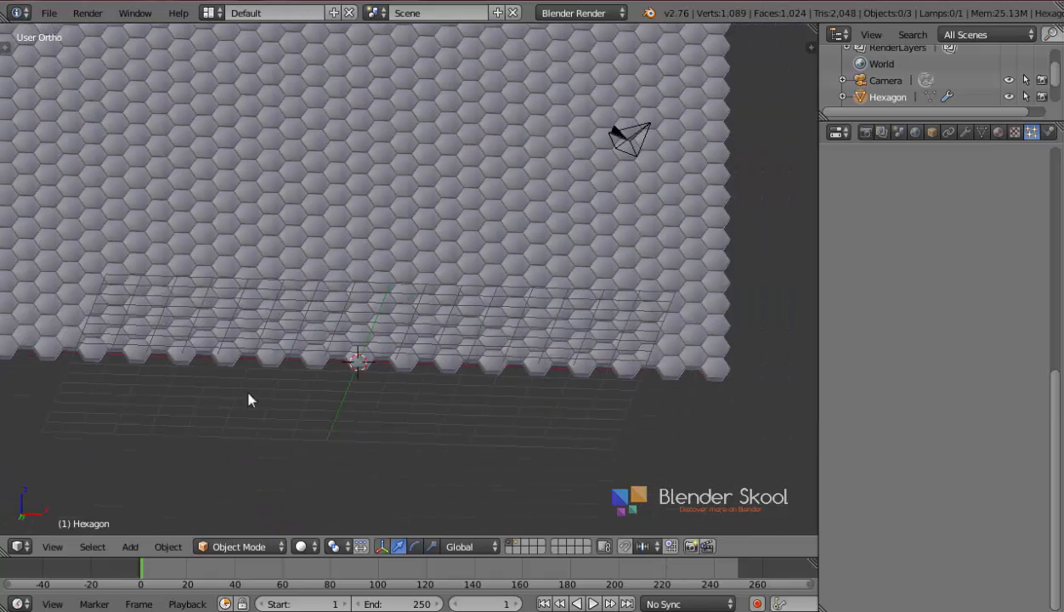
{"action": "left_click", "coordinate": [64, 545]}
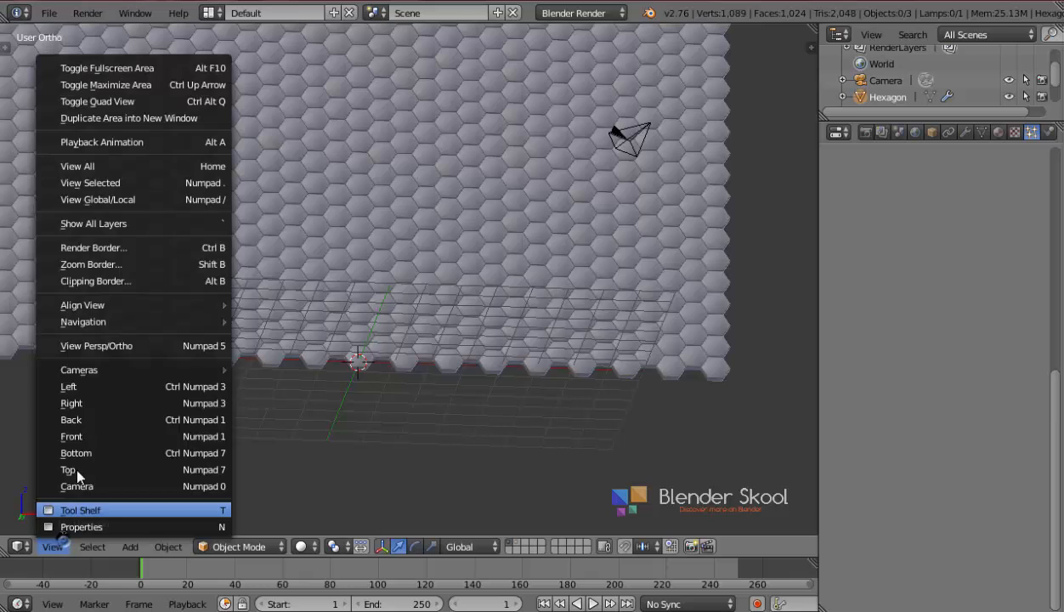
{"action": "left_click", "coordinate": [78, 428]}
{"action": "middle_click_drag", "start_coordinate": [216, 381], "coordinate": [238, 531], "text": "shift"}
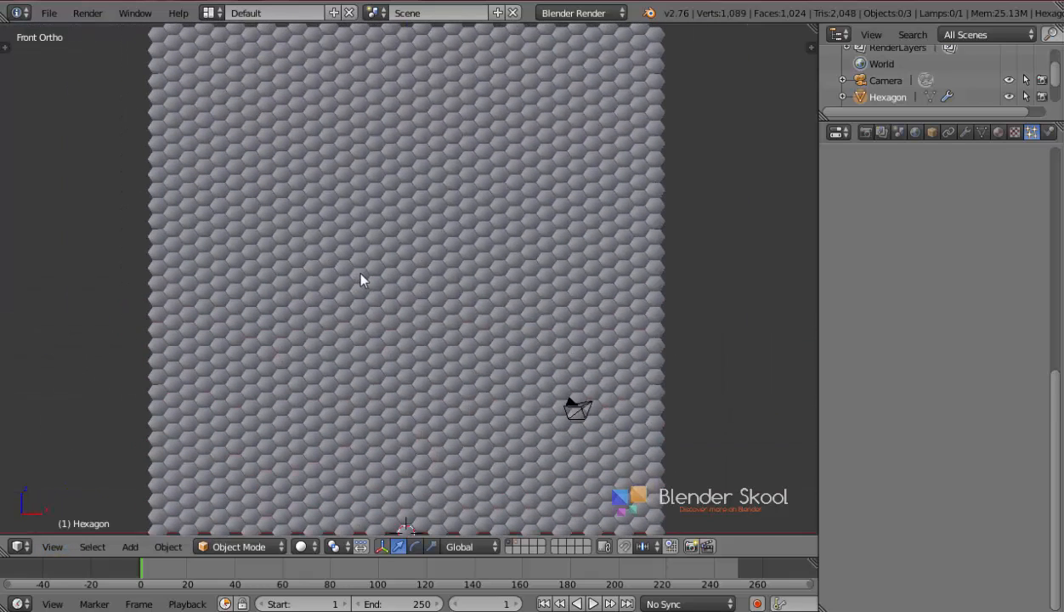
{"action": "middle_click_drag", "start_coordinate": [360, 274], "coordinate": [442, 293]}
{"action": "scroll", "coordinate": [418, 294], "scroll_direction": "up", "scroll_amount": 2}
{"action": "scroll", "coordinate": [415, 276], "scroll_direction": "up", "scroll_amount": 2}
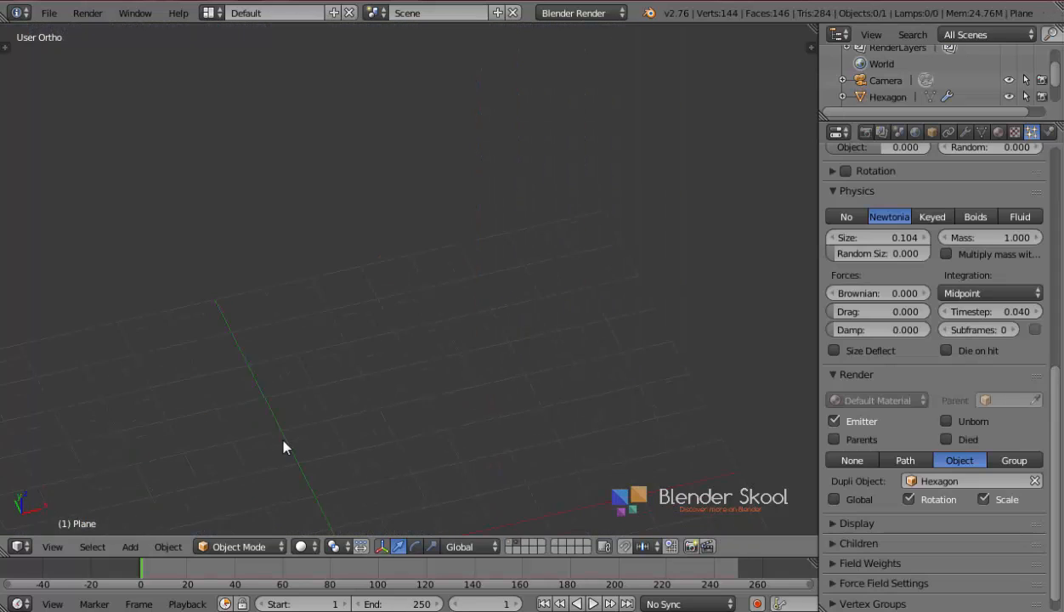
{"action": "scroll", "coordinate": [284, 441], "scroll_direction": "down", "scroll_amount": 4}
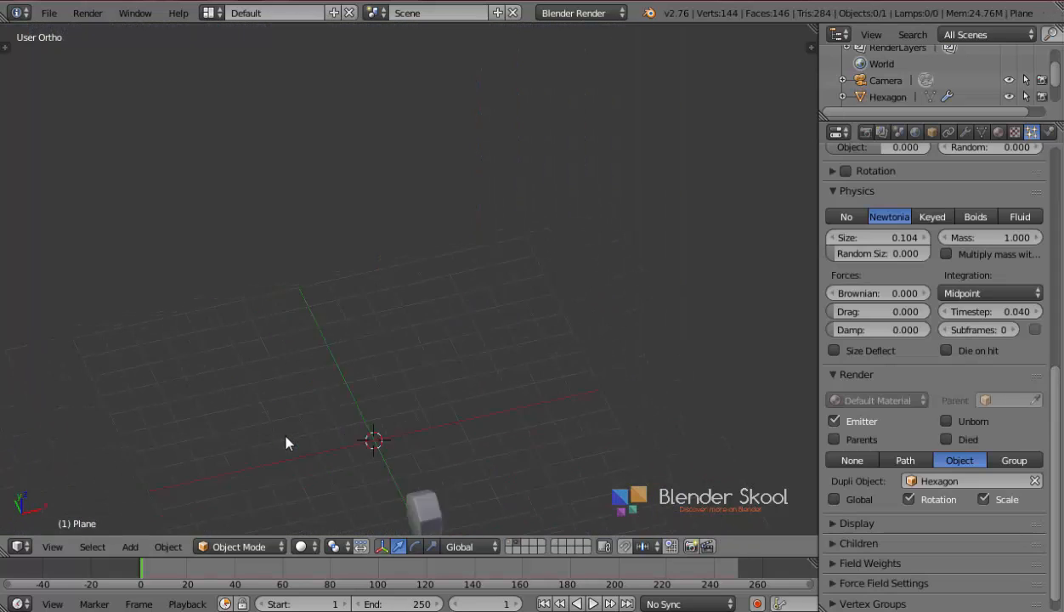
Step: Duplicate the source hexagon in top view and move the copy along global Y until it clears the original
{"action": "middle_click_drag", "start_coordinate": [285, 442], "coordinate": [317, 354], "text": "shift"}
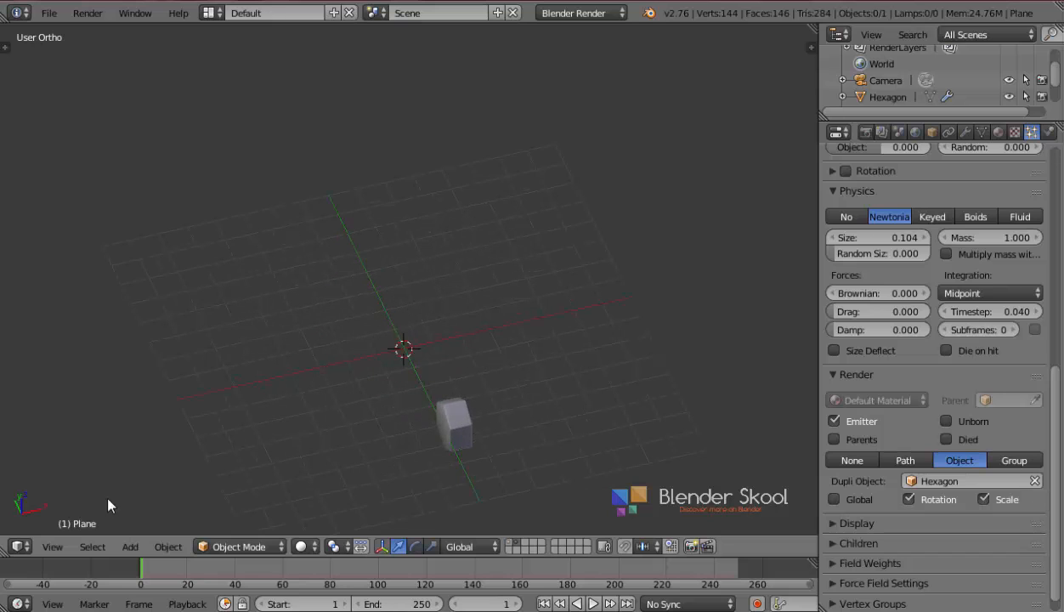
{"action": "left_click", "coordinate": [52, 548]}
{"action": "left_click", "coordinate": [70, 464]}
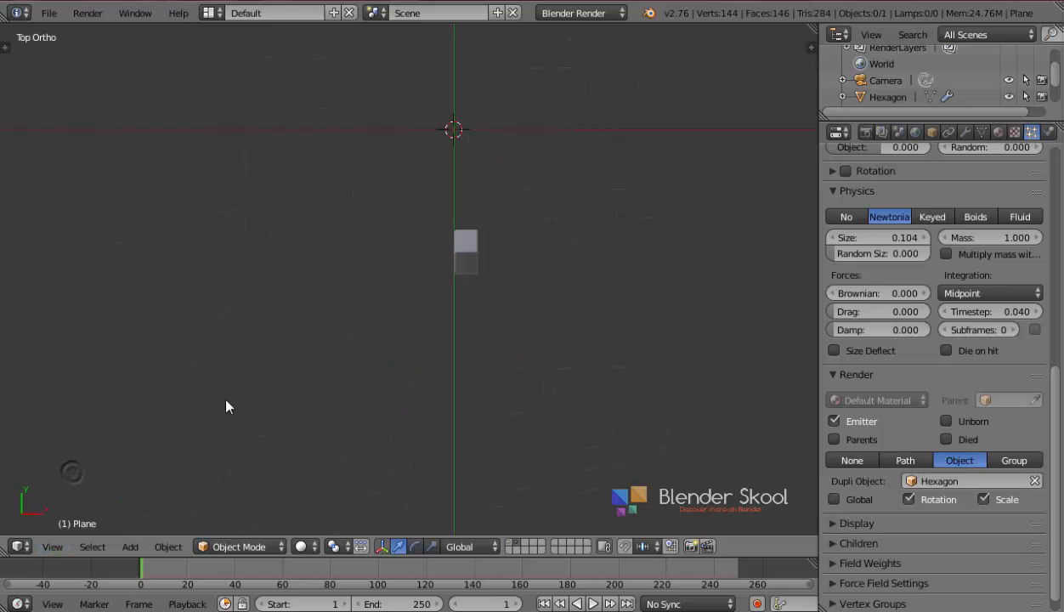
{"action": "middle_click_drag", "start_coordinate": [424, 319], "coordinate": [366, 405], "text": "shift"}
{"action": "right_click", "coordinate": [372, 379]}
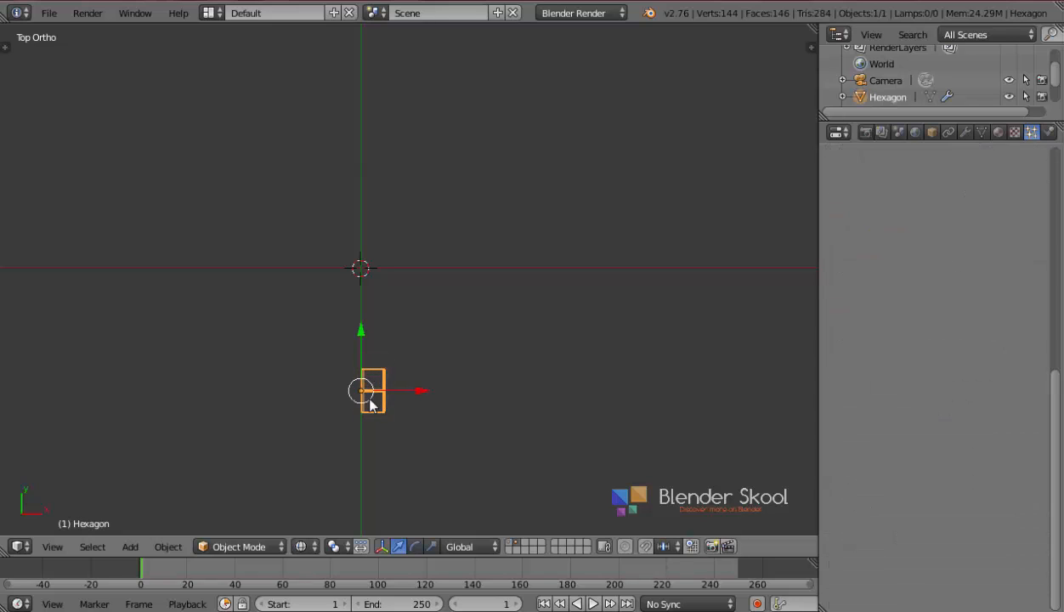
{"action": "key", "text": "shift+d"}
{"action": "key", "text": "y"}
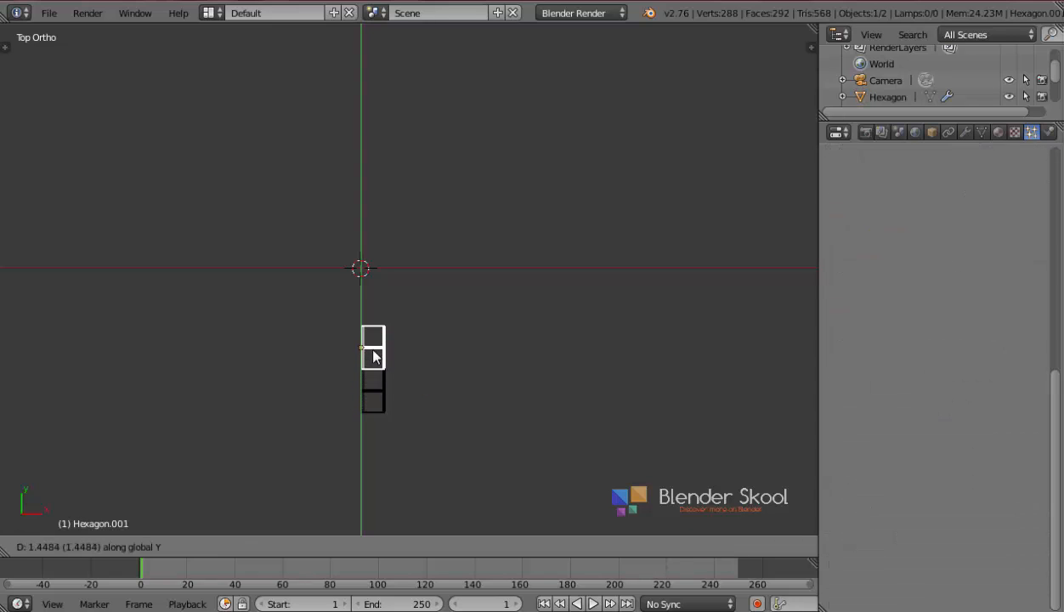
{"action": "left_click", "coordinate": [372, 352]}
Step: Scale the hexagon copy along global X to roughly twice its original thickness
{"action": "scroll", "coordinate": [371, 360], "scroll_direction": "up", "scroll_amount": 4}
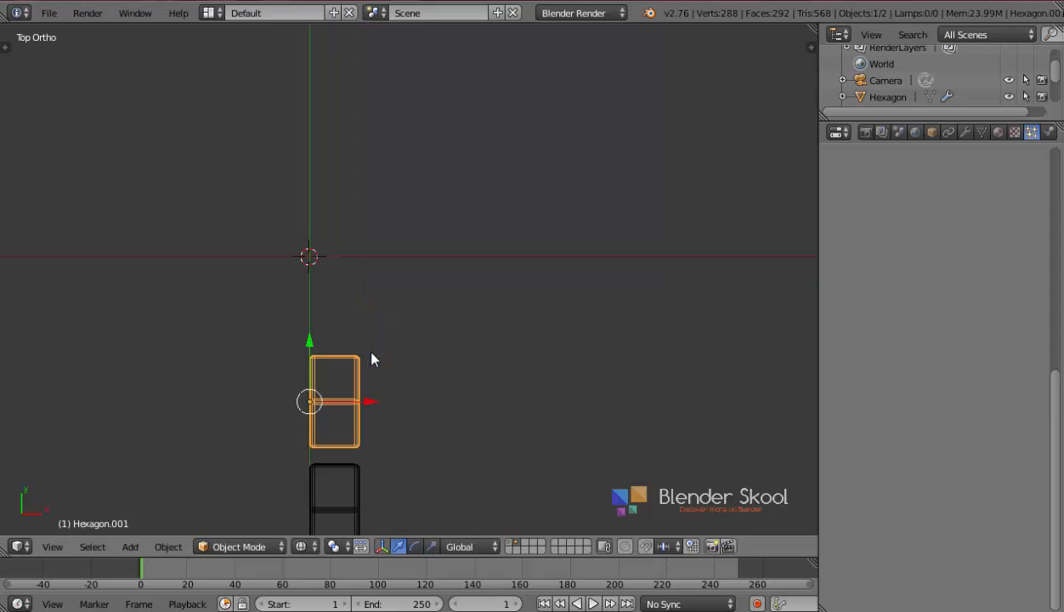
{"action": "key", "text": "s"}
{"action": "key", "text": "x"}
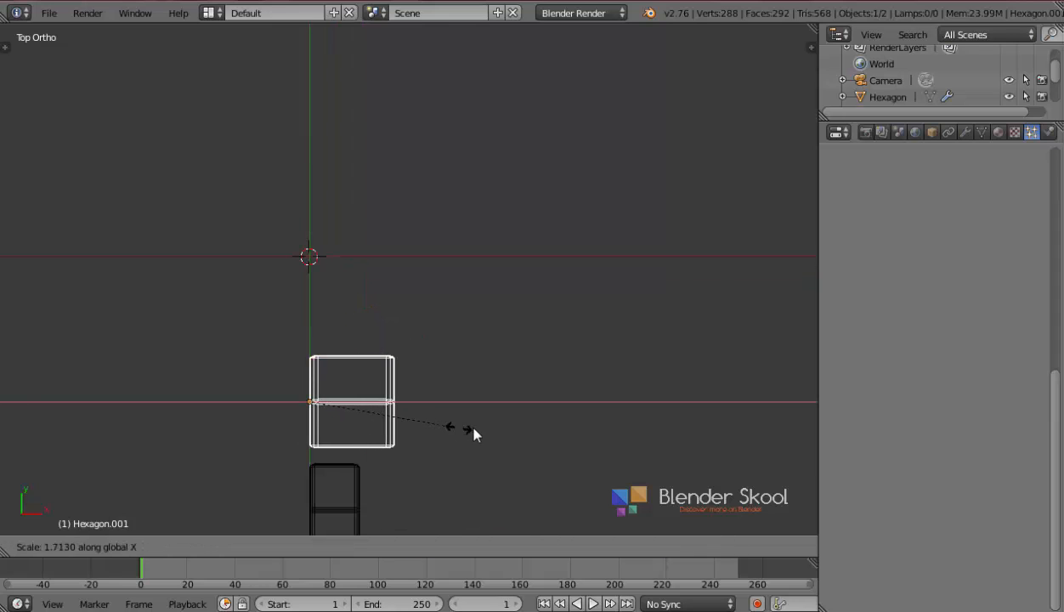
{"action": "left_click", "coordinate": [482, 429]}
{"action": "scroll", "coordinate": [467, 424], "scroll_direction": "down", "scroll_amount": 4}
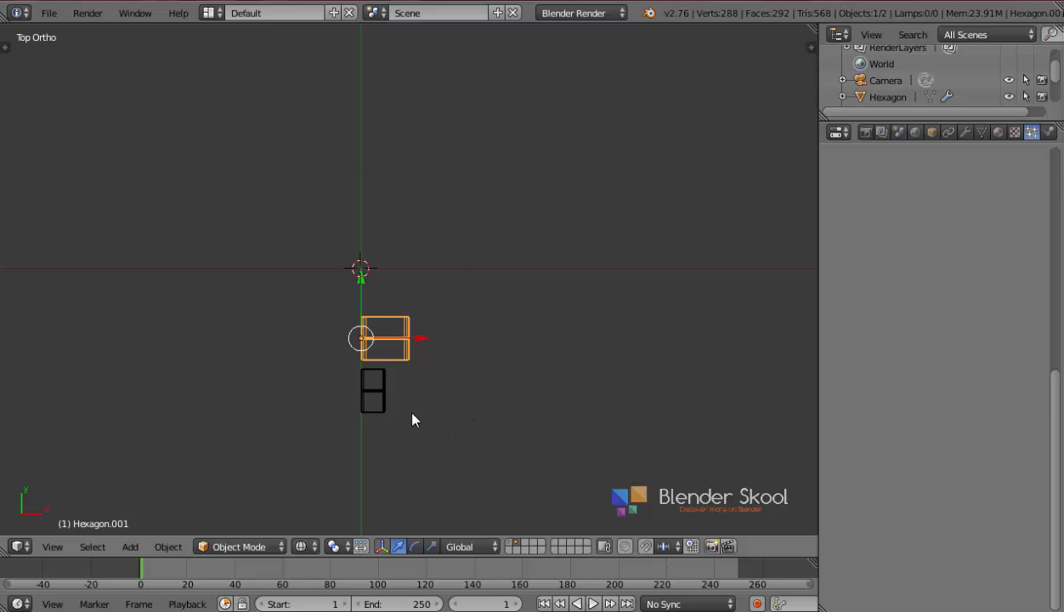
Step: Select the source hexagon together with its thicker copy and create a new group from them
{"action": "middle_click_drag", "start_coordinate": [412, 414], "coordinate": [424, 374], "text": "shift"}
{"action": "scroll", "coordinate": [424, 374], "scroll_direction": "up", "scroll_amount": 1}
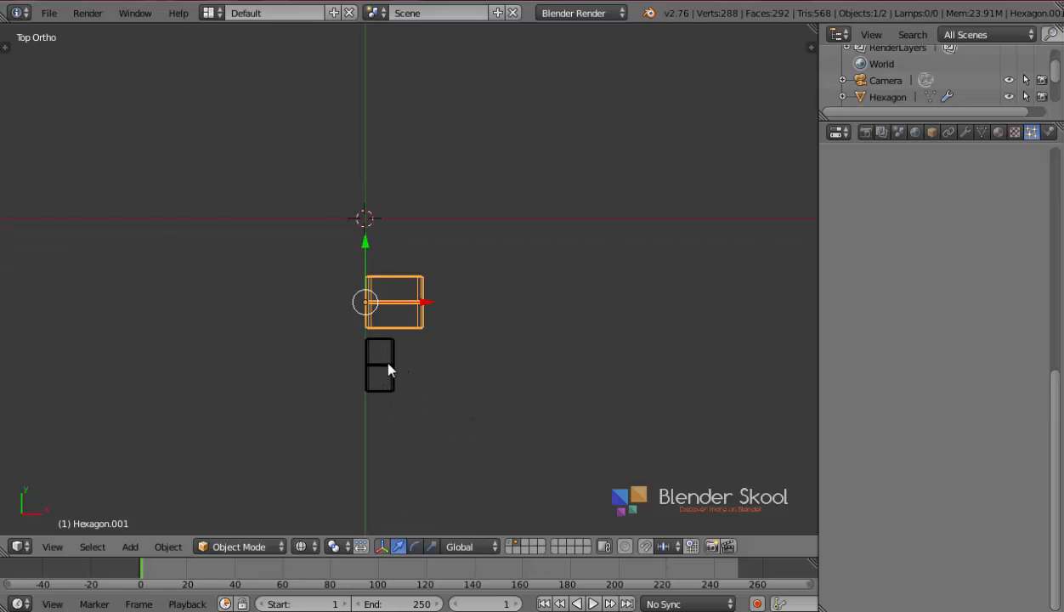
{"action": "scroll", "coordinate": [389, 370], "scroll_direction": "up", "scroll_amount": 2, "text": "shift"}
{"action": "left_click", "coordinate": [388, 370], "text": "shift"}
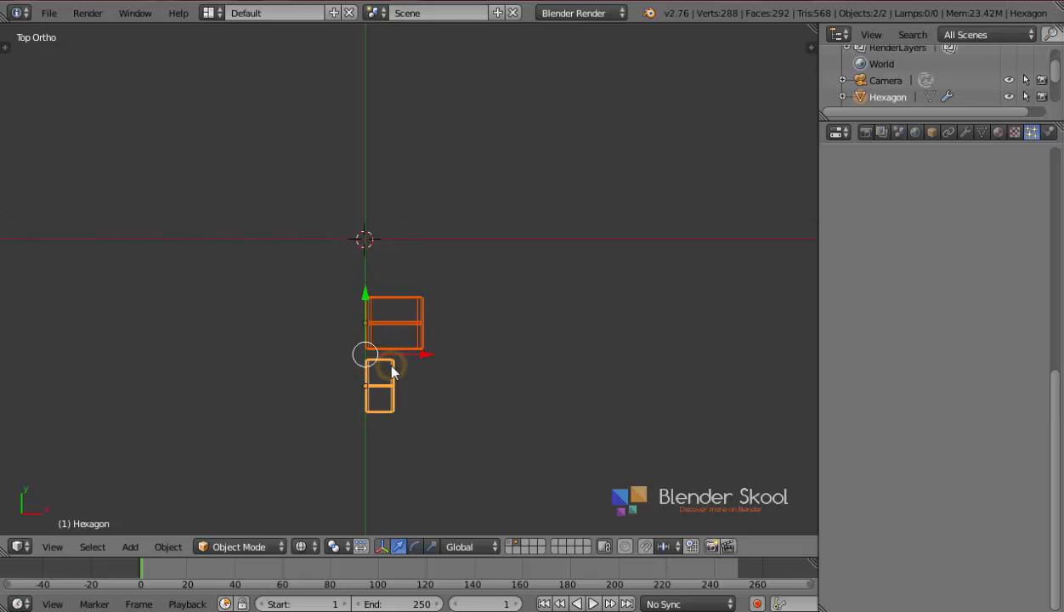
{"action": "key", "text": "ctrl+g"}
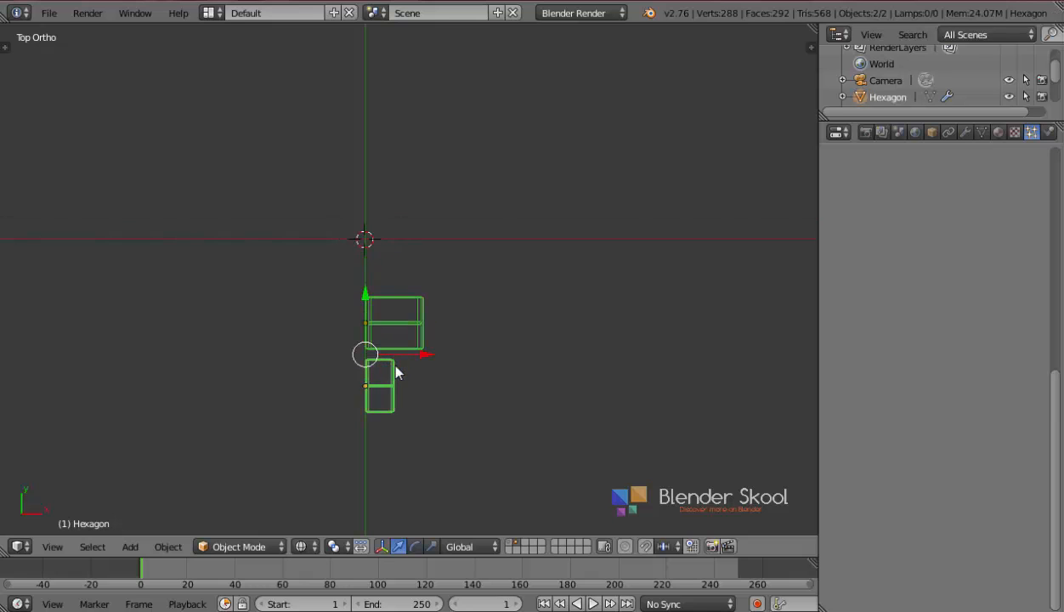
Step: Name the new hexagon group Tiles
{"action": "key", "text": "t"}
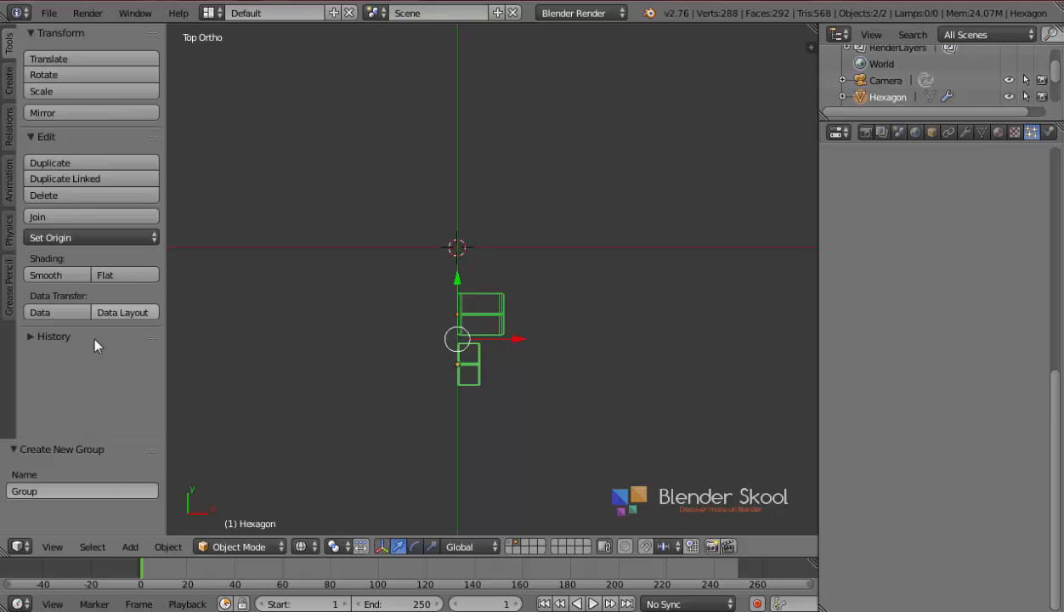
{"action": "left_click", "coordinate": [113, 491]}
{"action": "key", "text": "Caps_Lock"}
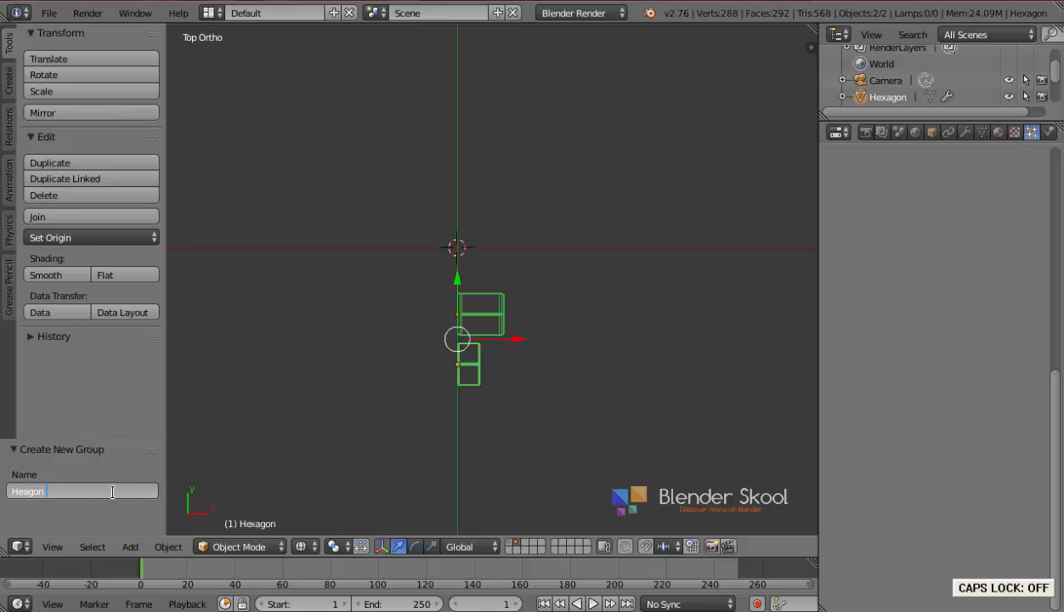
{"action": "key", "text": "BackSpace"}
{"action": "key", "text": "BackSpace"}
{"action": "key", "text": "BackSpace"}
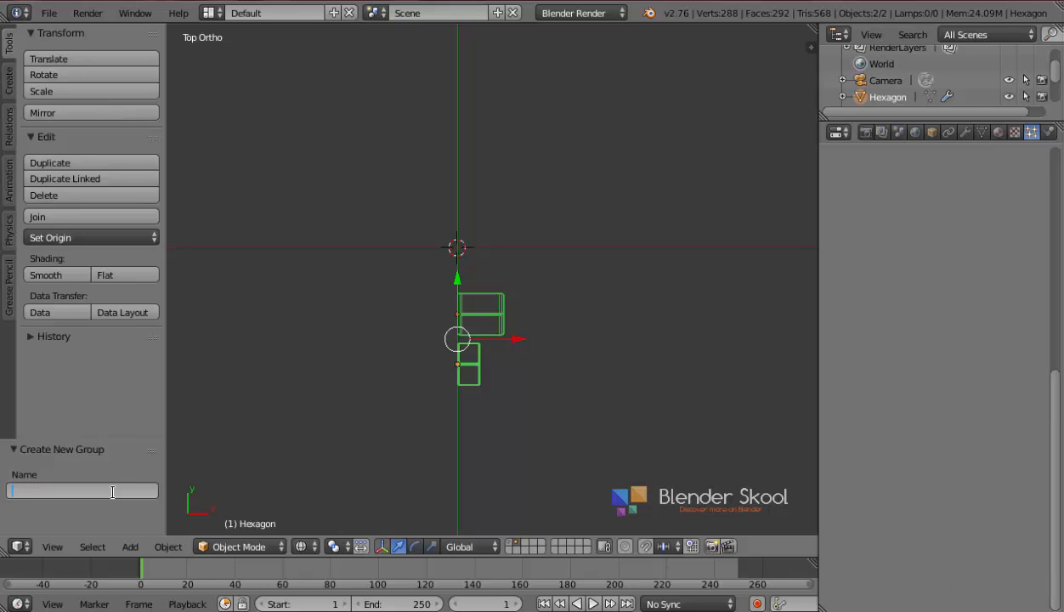
{"action": "key", "text": "Caps_Lock"}
{"action": "type", "text": "T"}
{"action": "key", "text": "Caps_Lock"}
{"action": "key", "text": "Return"}
{"action": "key", "text": "t"}
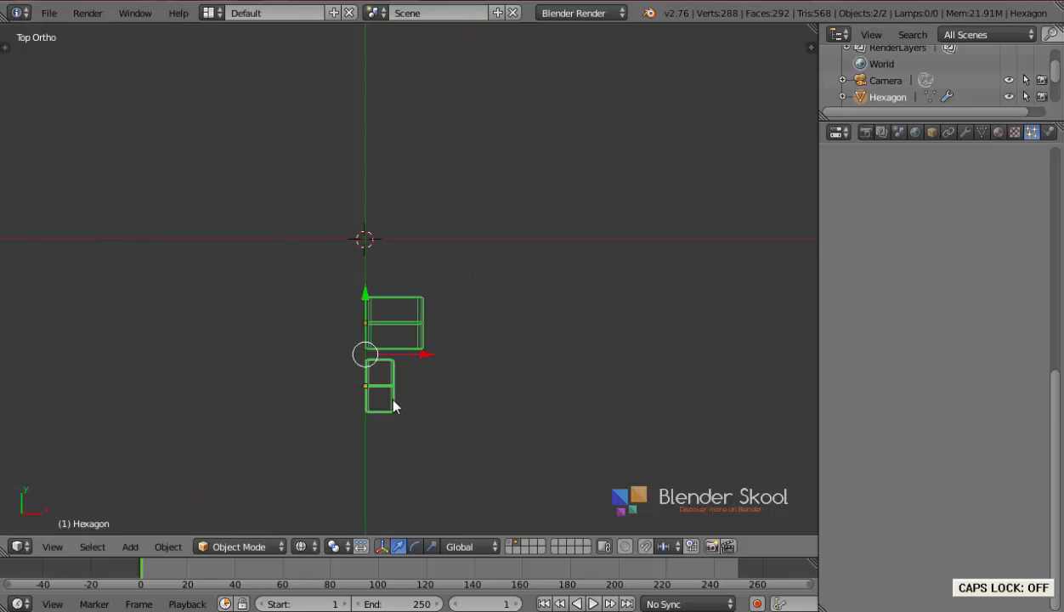
Step: Show layer 1, select the honeycomb plane, render its particles as the group Tiles, and view the result in solid shading
{"action": "key", "text": "1"}
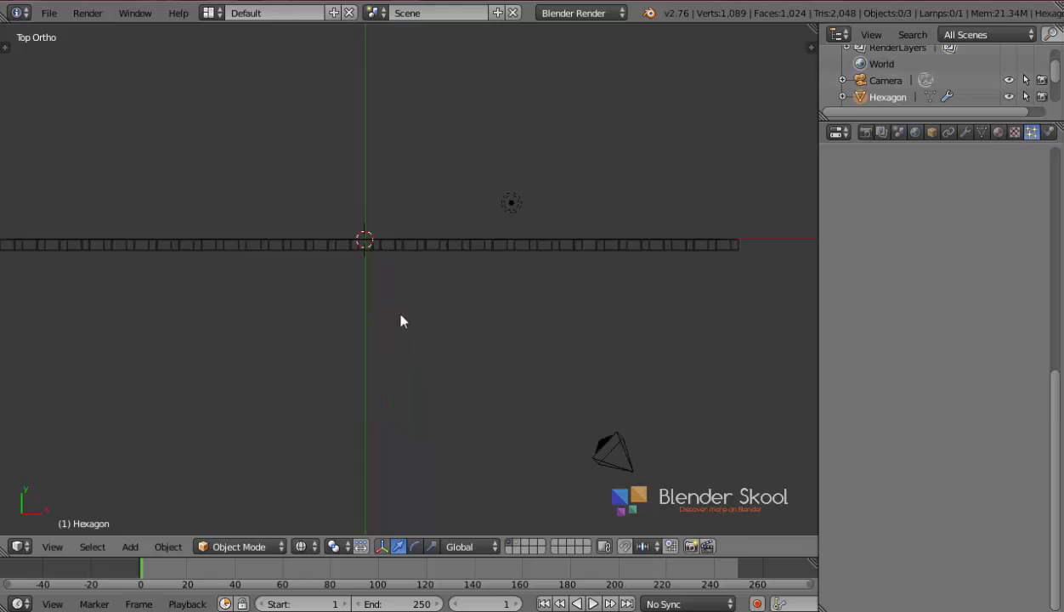
{"action": "right_click", "coordinate": [365, 229]}
{"action": "middle_click_drag", "start_coordinate": [480, 398], "coordinate": [589, 369]}
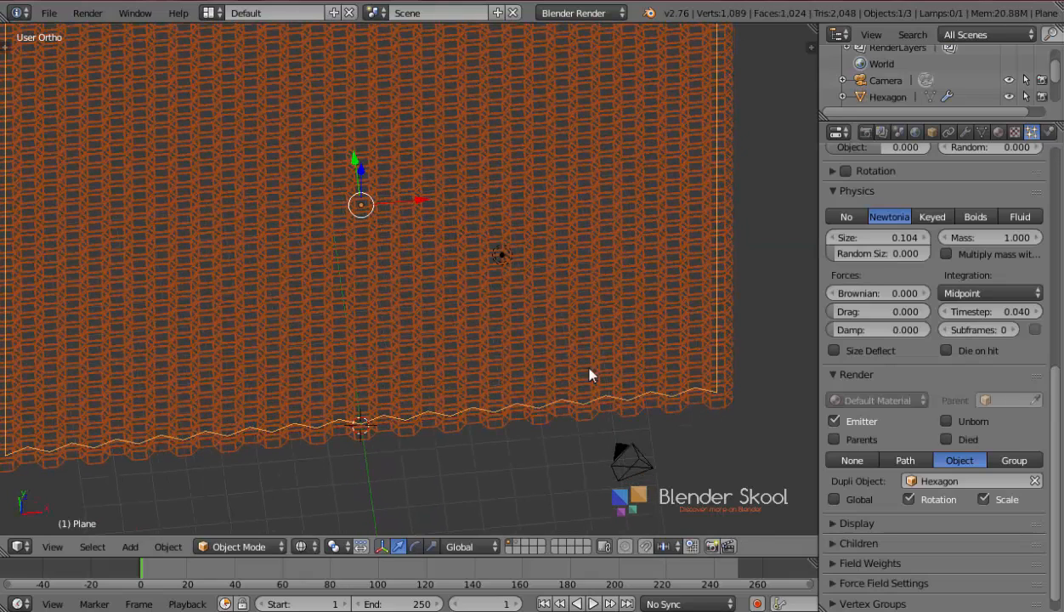
{"action": "left_click", "coordinate": [1010, 459]}
{"action": "left_click", "coordinate": [928, 481]}
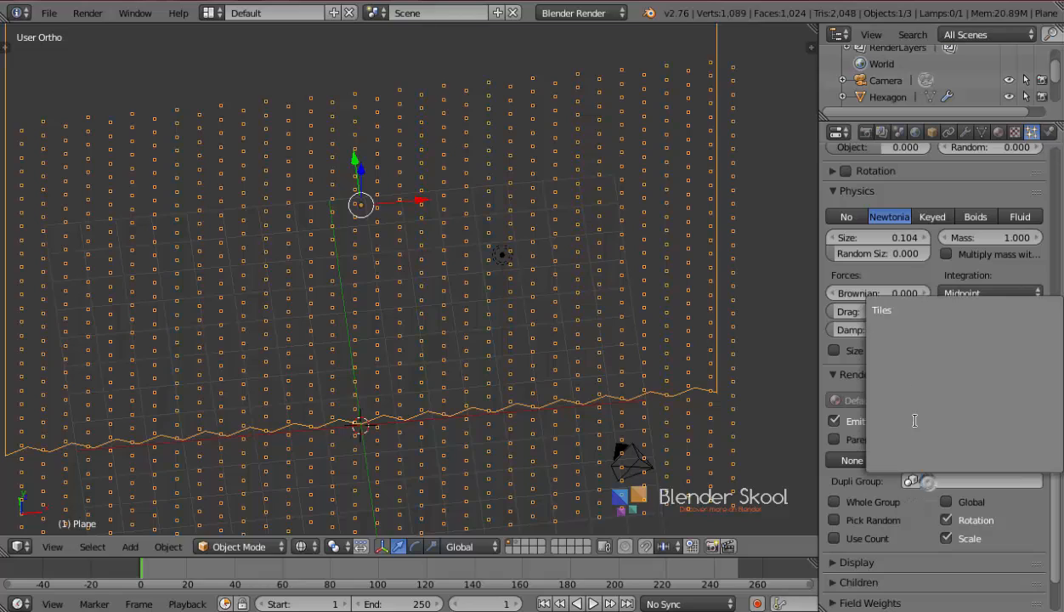
{"action": "left_click", "coordinate": [889, 308]}
{"action": "mouse_move", "coordinate": [359, 350]}
{"action": "middle_mouse_down"}
{"action": "mouse_move", "coordinate": [349, 297]}
{"action": "mouse_move", "coordinate": [370, 302]}
{"action": "middle_mouse_up"}
{"action": "key", "text": "z"}
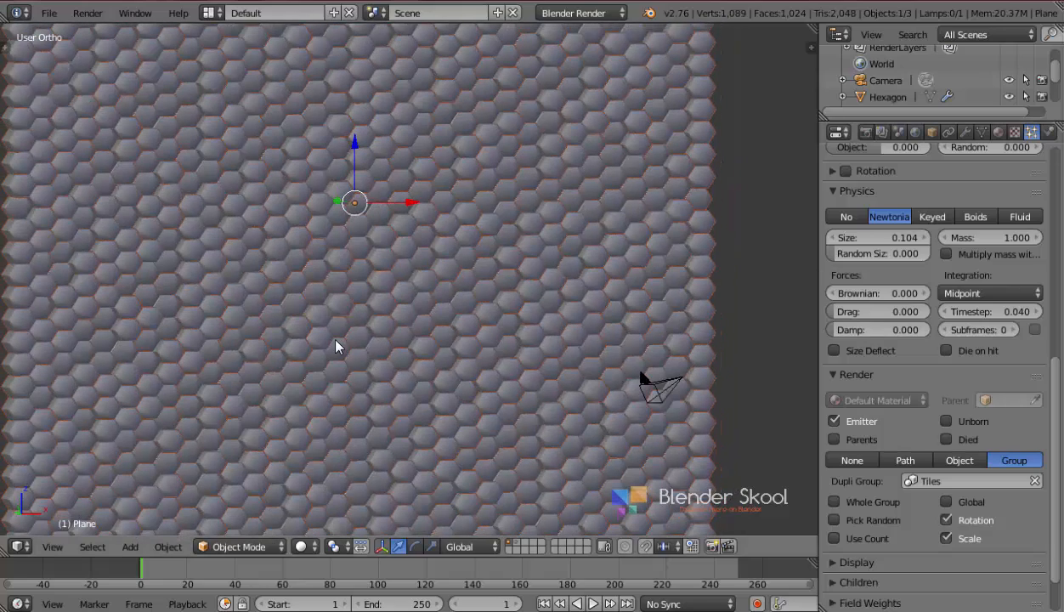
{"action": "middle_click_drag", "start_coordinate": [335, 345], "coordinate": [408, 256]}
{"action": "middle_click_drag", "start_coordinate": [484, 262], "coordinate": [419, 302]}
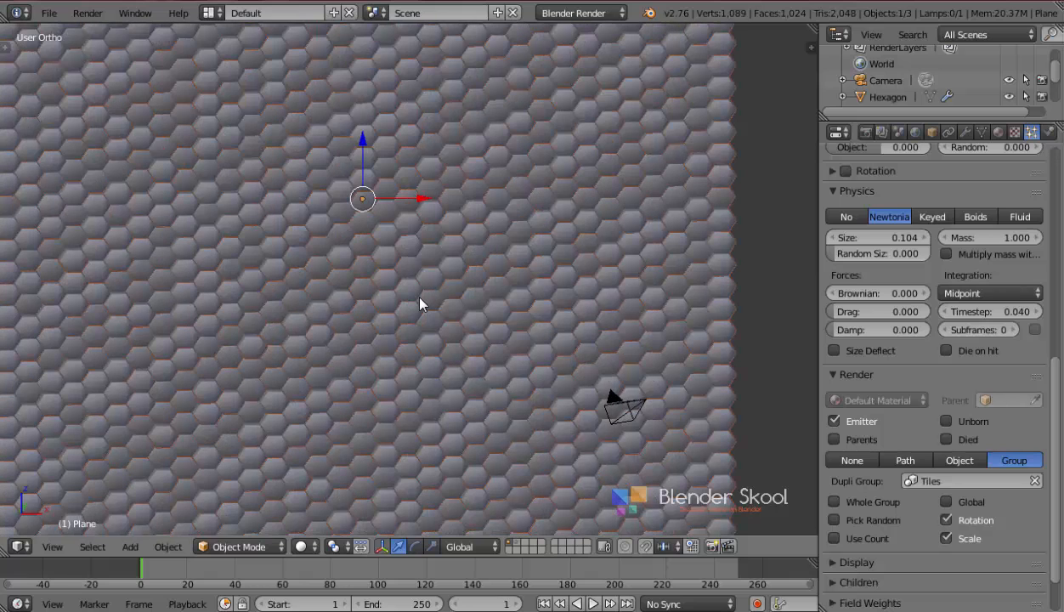
Step: Enable Use Count for the Tiles group and choose the Hexagon entry in the count list
{"action": "scroll", "coordinate": [992, 421], "scroll_direction": "down", "scroll_amount": 2}
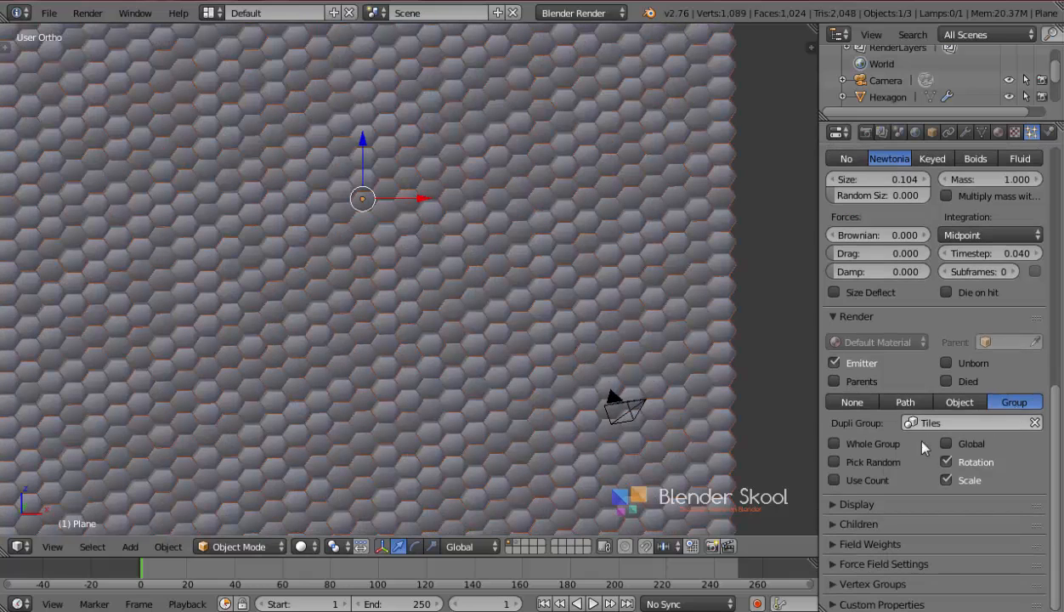
{"action": "left_click", "coordinate": [834, 480]}
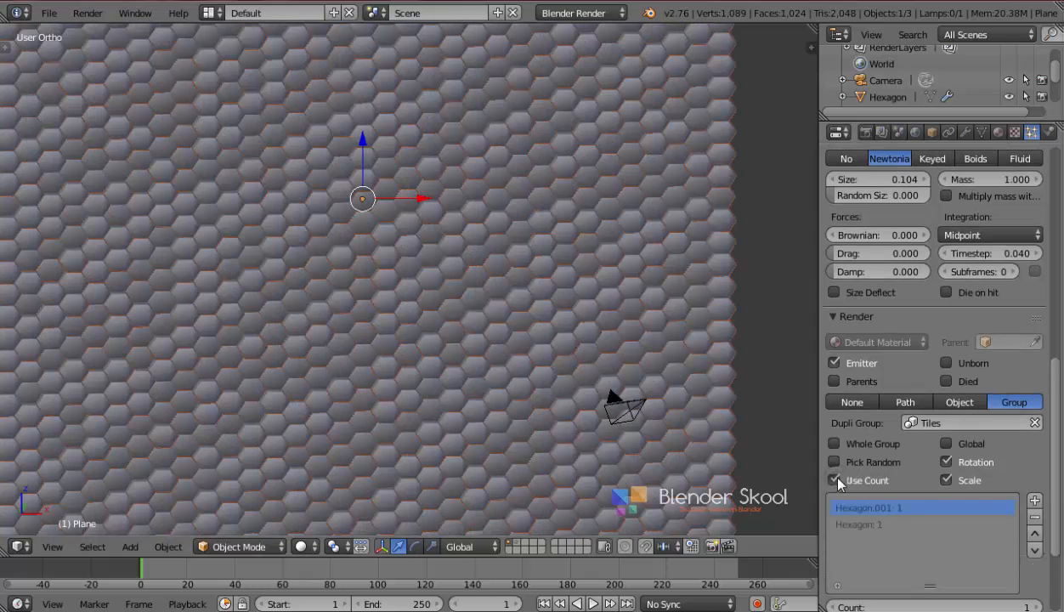
{"action": "scroll", "coordinate": [855, 482], "scroll_direction": "down", "scroll_amount": 2}
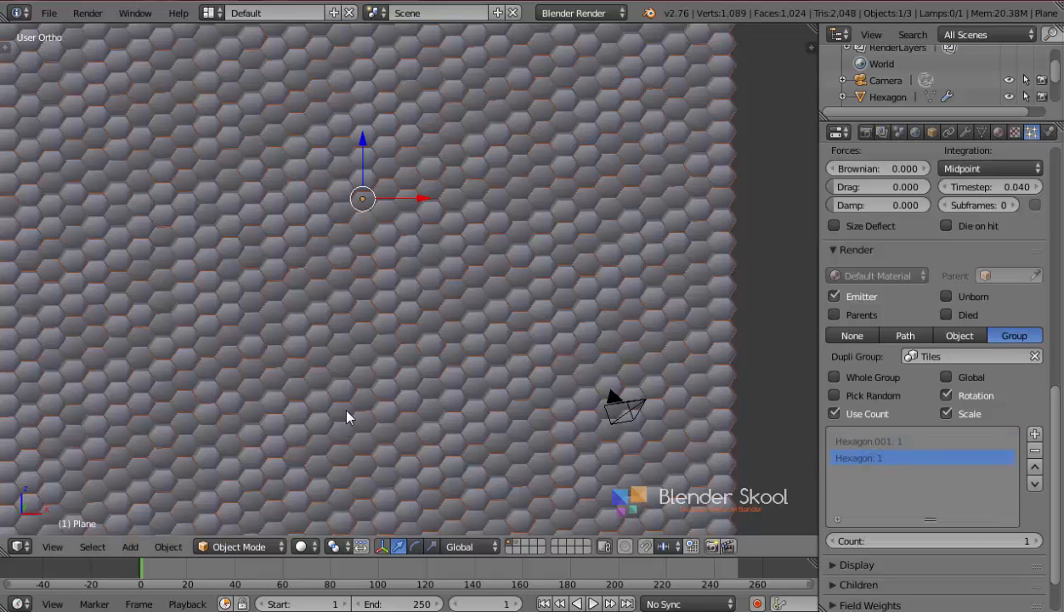
Step: Check the source hexagons on layer 2, return to the honeycomb plane on layer 1 and set the Hexagon entry's count to 3
{"action": "key", "text": "2"}
{"action": "middle_click_drag", "start_coordinate": [326, 431], "coordinate": [332, 404]}
{"action": "right_click", "coordinate": [350, 438]}
{"action": "key", "text": "1"}
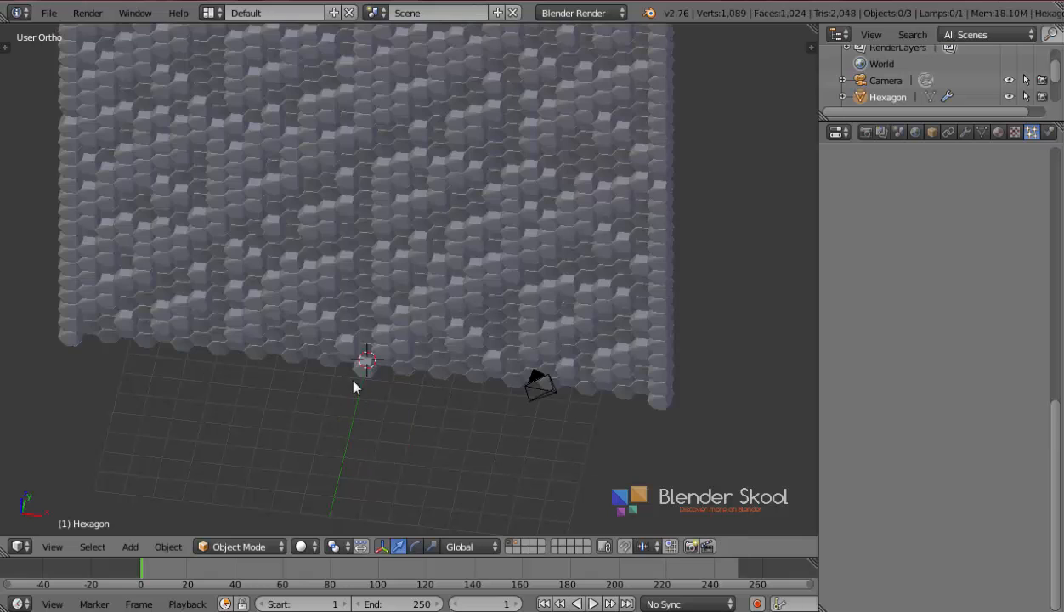
{"action": "right_click", "coordinate": [376, 339]}
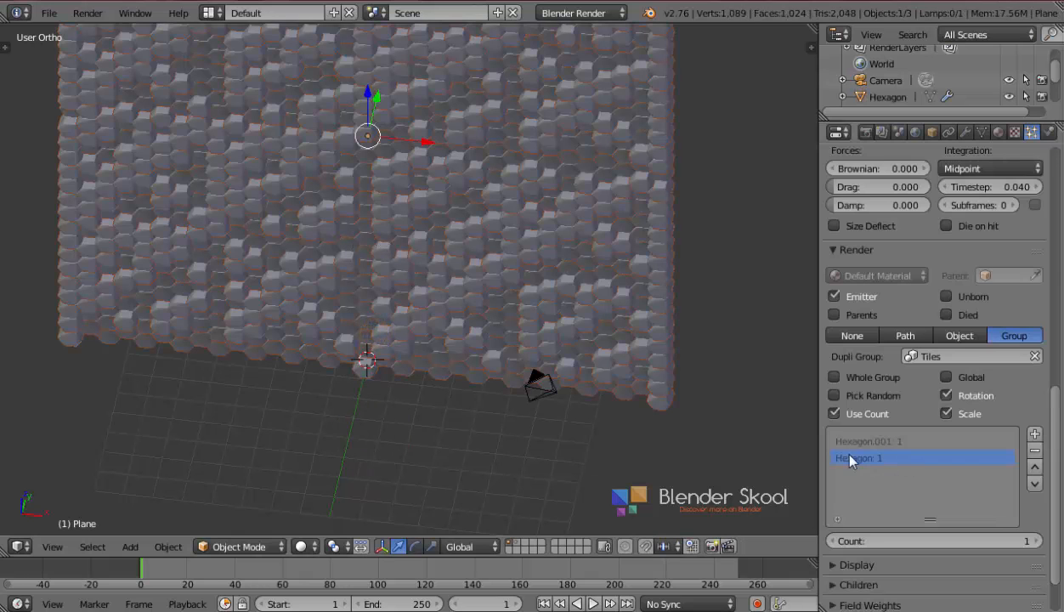
{"action": "left_click", "coordinate": [1036, 540]}
{"action": "left_click", "coordinate": [1037, 540]}
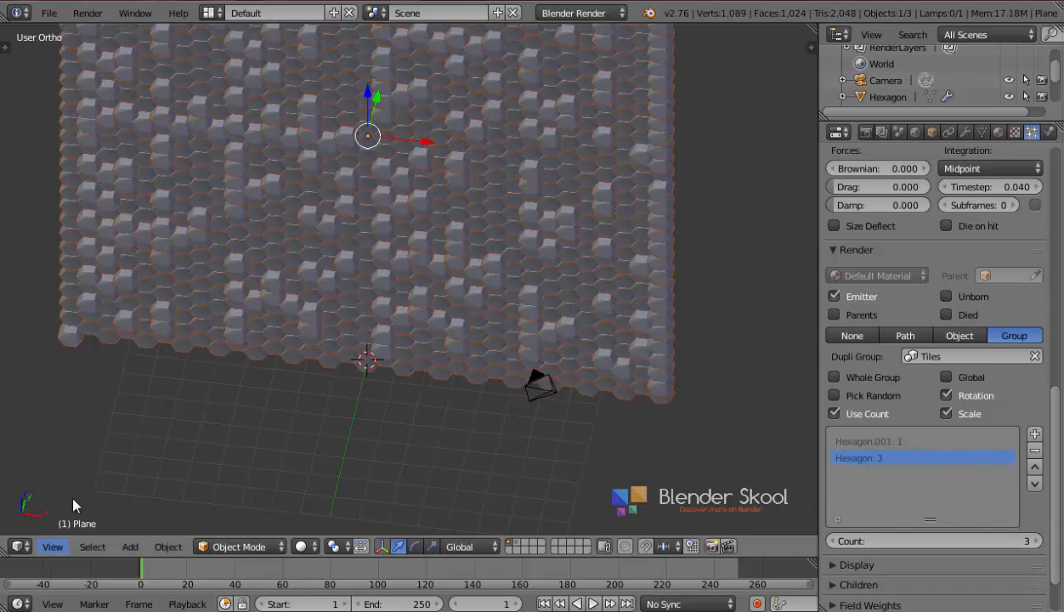
Step: Switch to the camera view and enable Lock Camera to View
{"action": "middle_click_drag", "start_coordinate": [192, 387], "coordinate": [107, 512]}
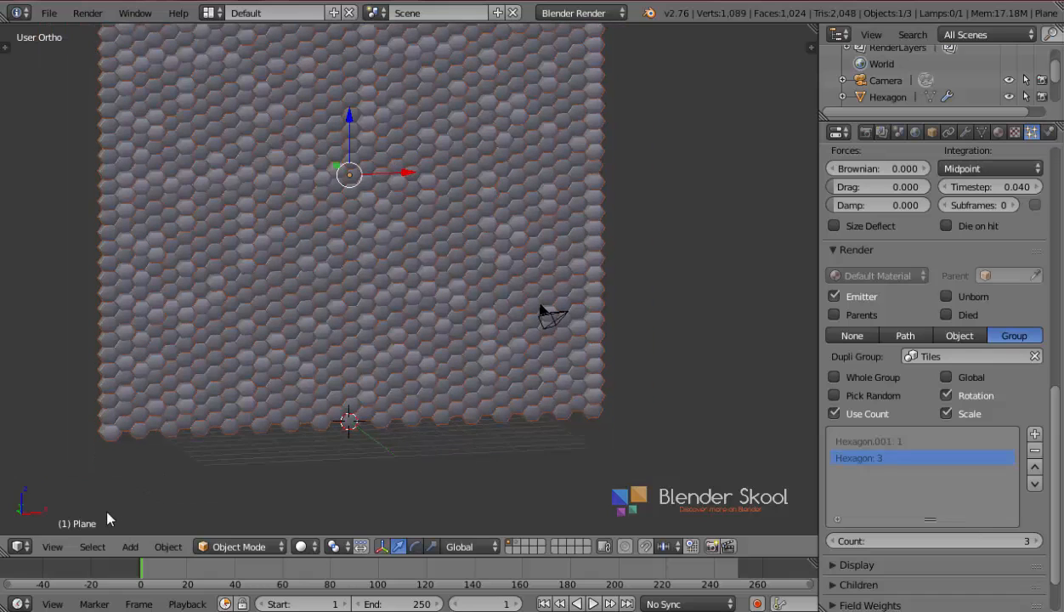
{"action": "left_click", "coordinate": [50, 548]}
{"action": "left_click", "coordinate": [65, 487]}
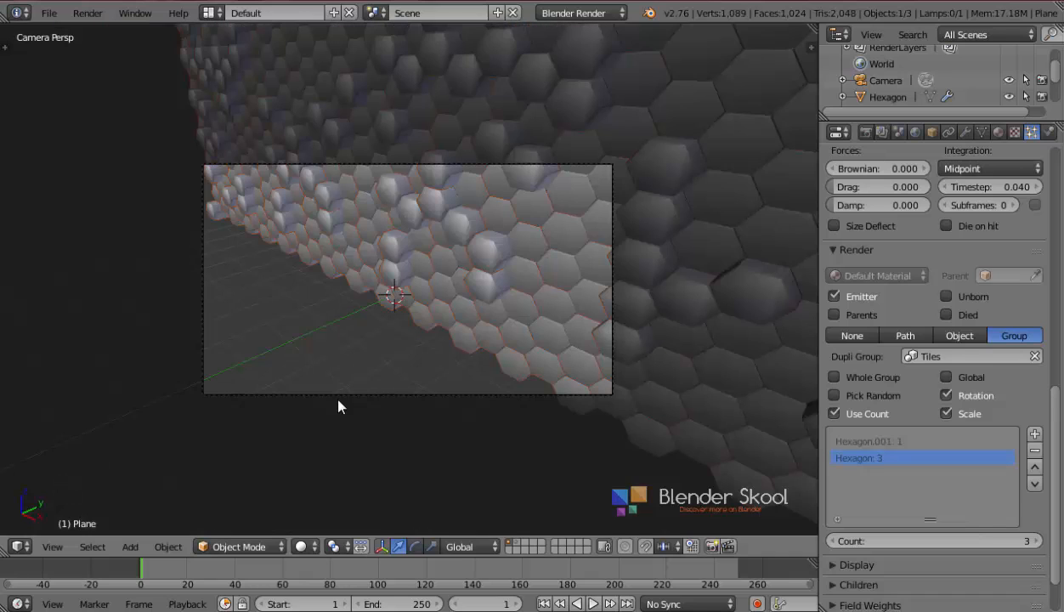
{"action": "scroll", "coordinate": [451, 389], "scroll_direction": "up", "scroll_amount": 1}
{"action": "key", "text": "n"}
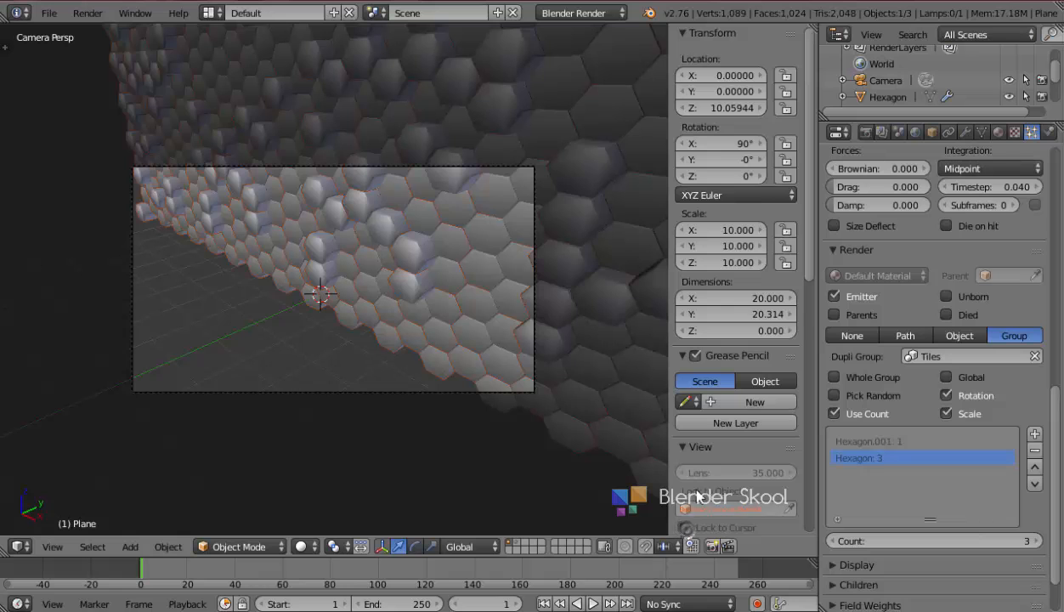
{"action": "scroll", "coordinate": [689, 506], "scroll_direction": "down", "scroll_amount": 3}
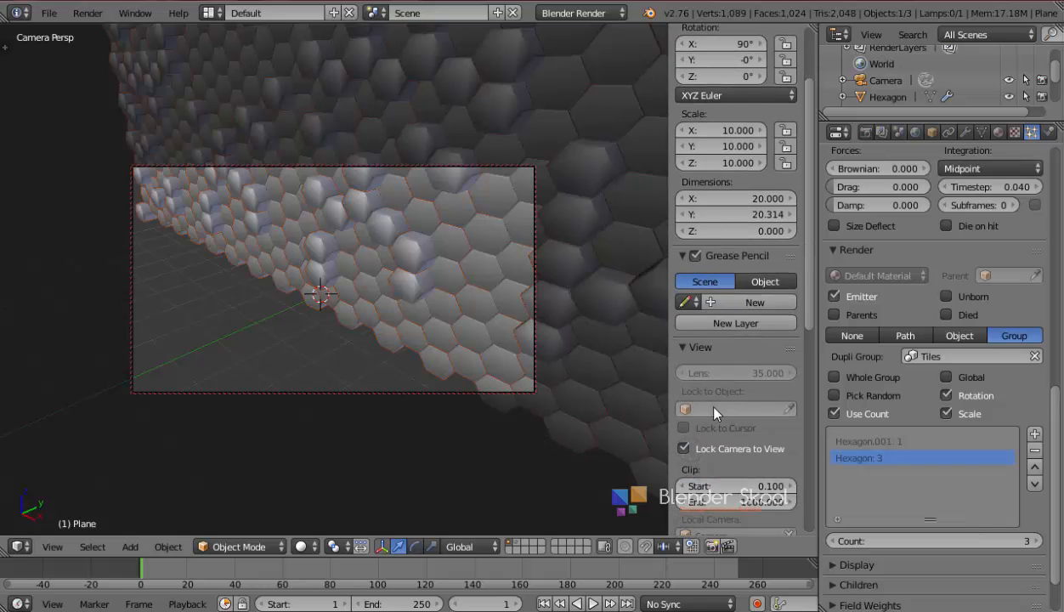
{"action": "key", "text": "n"}
Step: Reposition the locked camera so the honeycomb wall fills the whole frame at an oblique angle, checking it in wireframe and solid shading
{"action": "mouse_move", "coordinate": [405, 363]}
{"action": "middle_mouse_down"}
{"action": "mouse_move", "coordinate": [558, 325]}
{"action": "mouse_move", "coordinate": [446, 278]}
{"action": "mouse_move", "coordinate": [556, 380]}
{"action": "mouse_move", "coordinate": [585, 386]}
{"action": "middle_mouse_up"}
{"action": "key", "text": "z"}
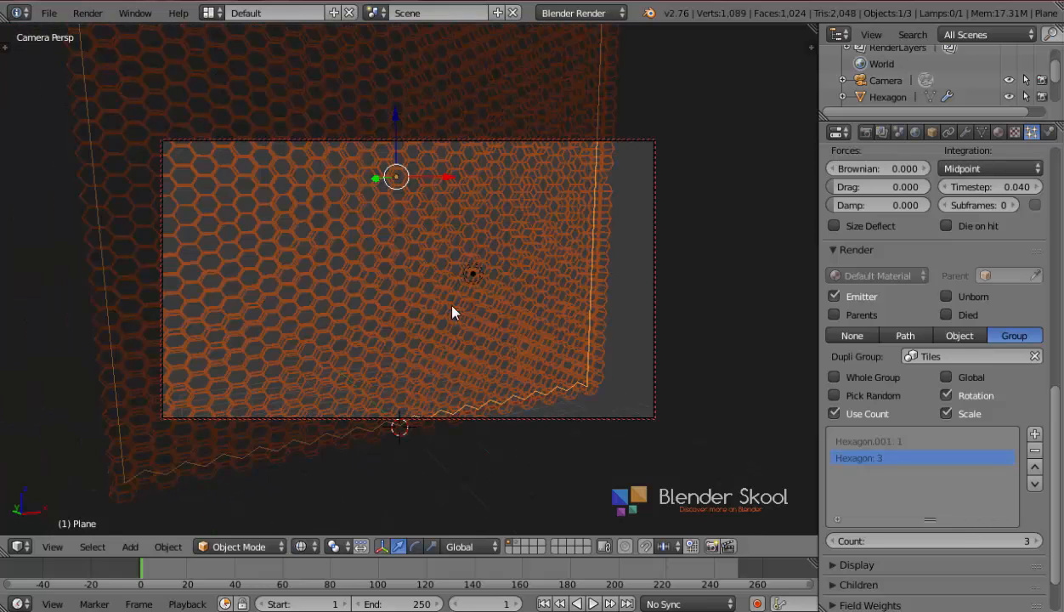
{"action": "mouse_move", "coordinate": [435, 305]}
{"action": "middle_mouse_down"}
{"action": "mouse_move", "coordinate": [456, 323]}
{"action": "mouse_move", "coordinate": [439, 311]}
{"action": "mouse_move", "coordinate": [437, 265]}
{"action": "mouse_move", "coordinate": [439, 311]}
{"action": "mouse_move", "coordinate": [463, 304]}
{"action": "mouse_move", "coordinate": [452, 302]}
{"action": "middle_mouse_up"}
{"action": "key", "text": "z"}
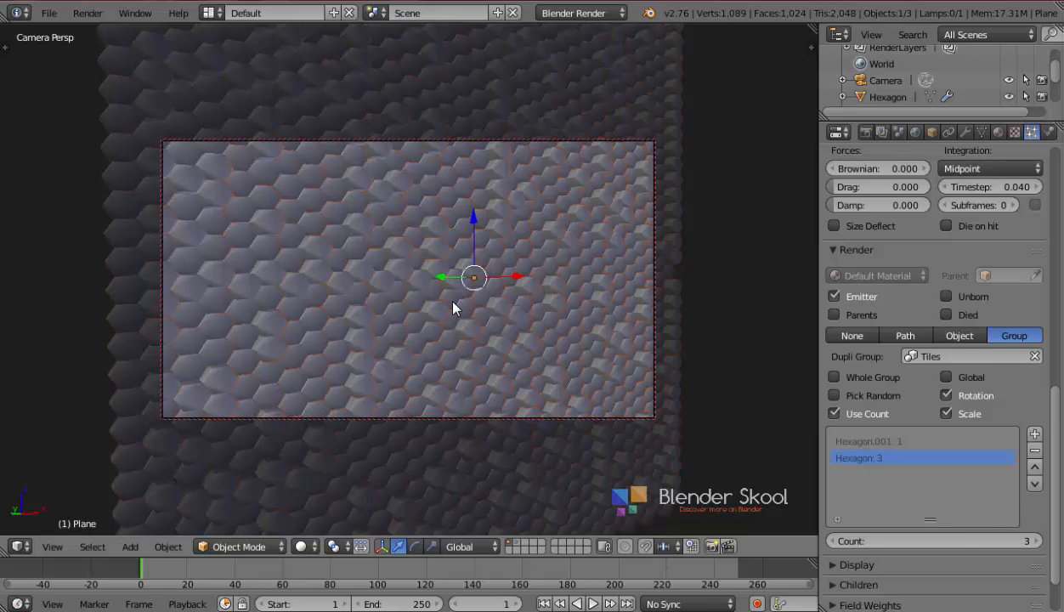
{"action": "scroll", "coordinate": [452, 301], "scroll_direction": "up", "scroll_amount": 1}
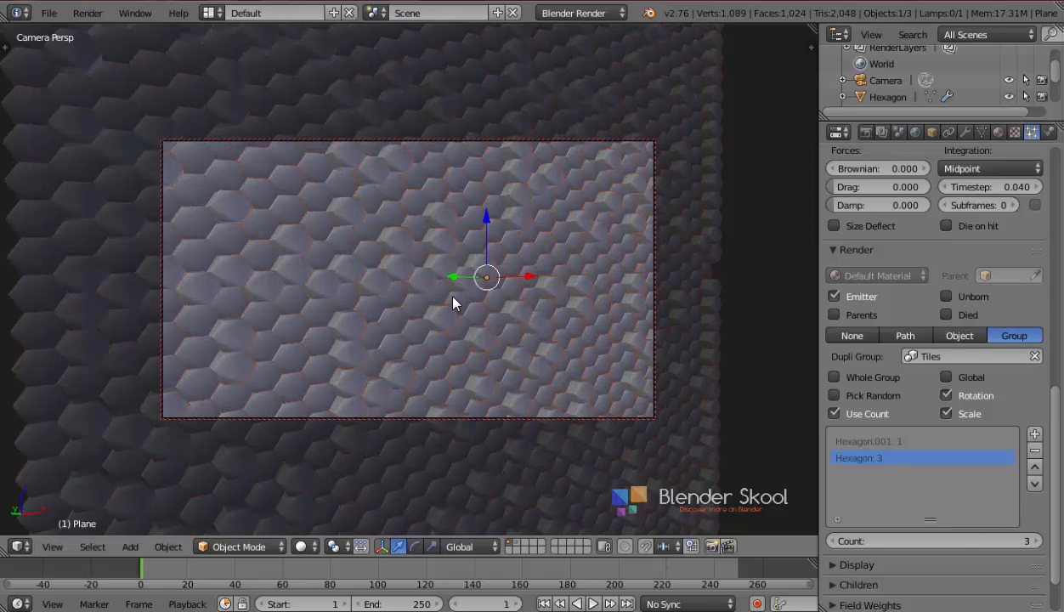
{"action": "scroll", "coordinate": [453, 303], "scroll_direction": "down", "scroll_amount": 1}
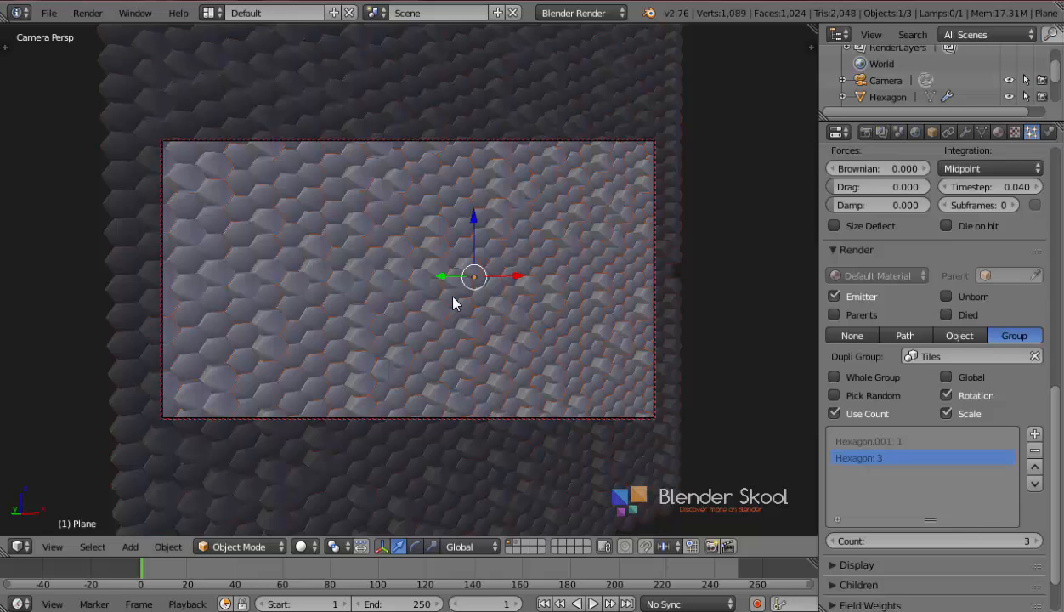
{"action": "key", "text": "z"}
{"action": "mouse_move", "coordinate": [453, 303]}
{"action": "middle_mouse_down"}
{"action": "mouse_move", "coordinate": [442, 295]}
{"action": "mouse_move", "coordinate": [469, 305]}
{"action": "middle_mouse_up"}
{"action": "scroll", "coordinate": [441, 288], "scroll_direction": "up", "scroll_amount": 1}
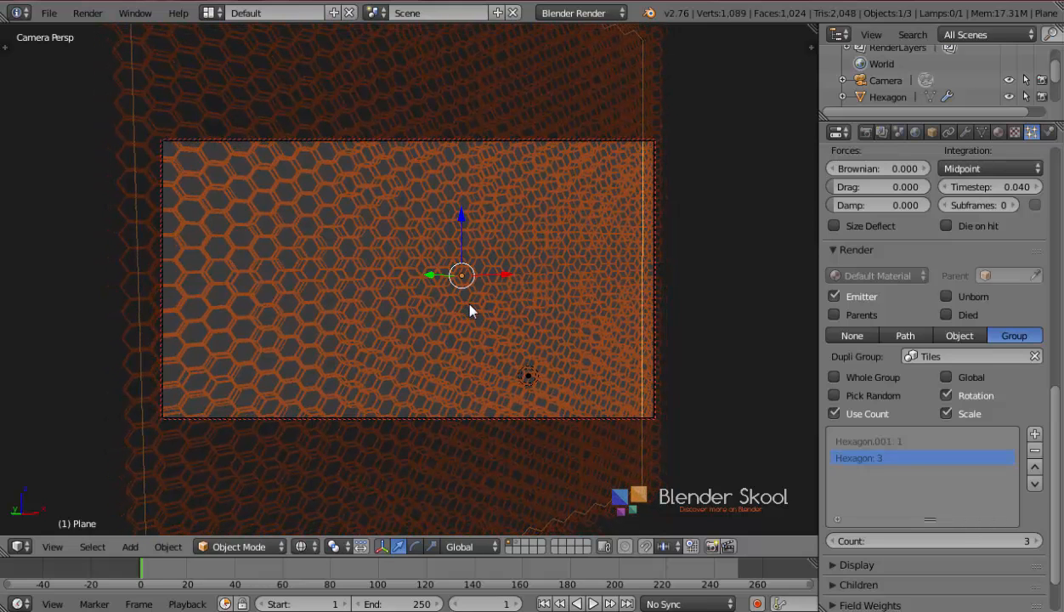
{"action": "key", "text": "z"}
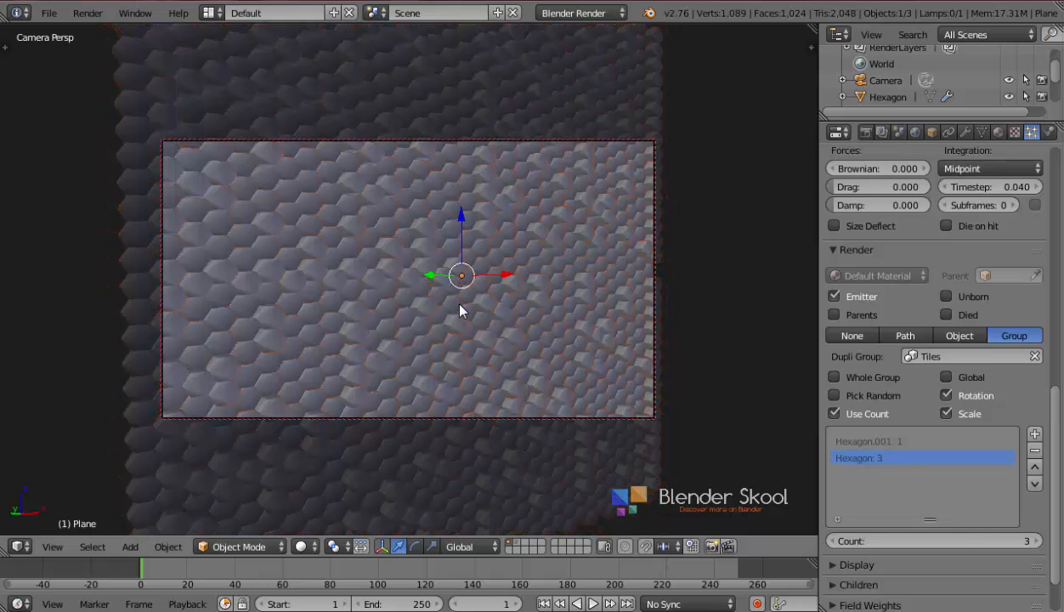
Step: Fine-tune the camera's angle on the honeycomb wall, turn off Lock Camera to View and check the framing in wireframe and solid shading
{"action": "middle_click_drag", "start_coordinate": [463, 303], "coordinate": [468, 302]}
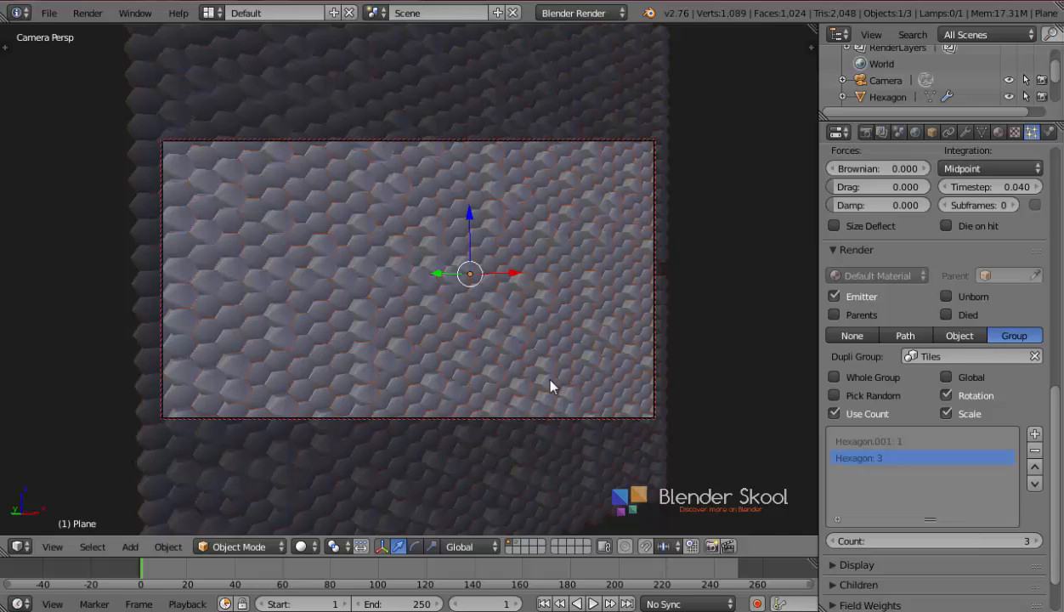
{"action": "key", "text": "n"}
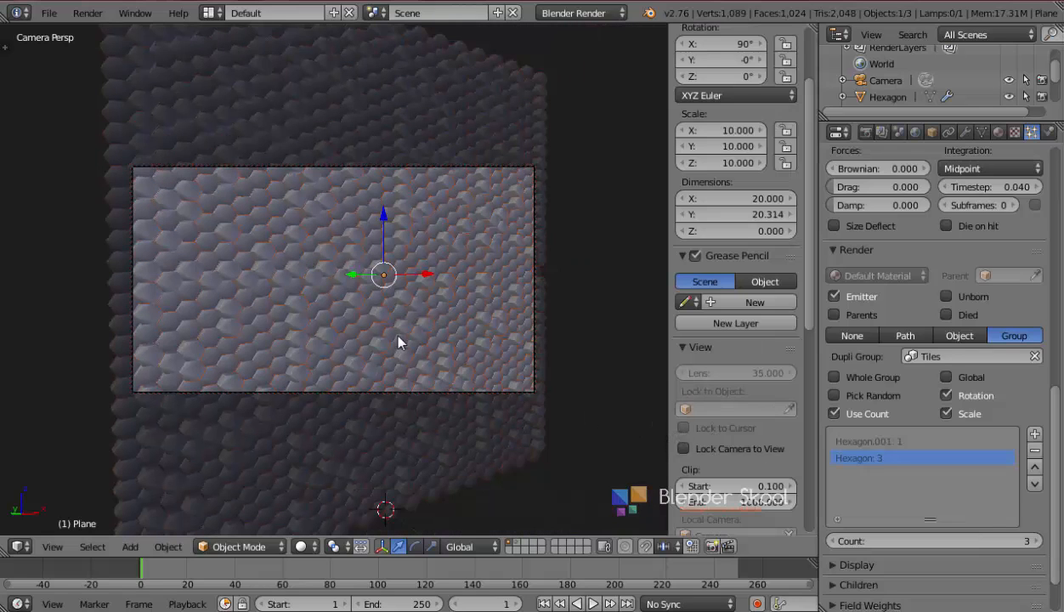
{"action": "key", "text": "n"}
{"action": "scroll", "coordinate": [398, 335], "scroll_direction": "up", "scroll_amount": 2}
{"action": "key", "text": "z"}
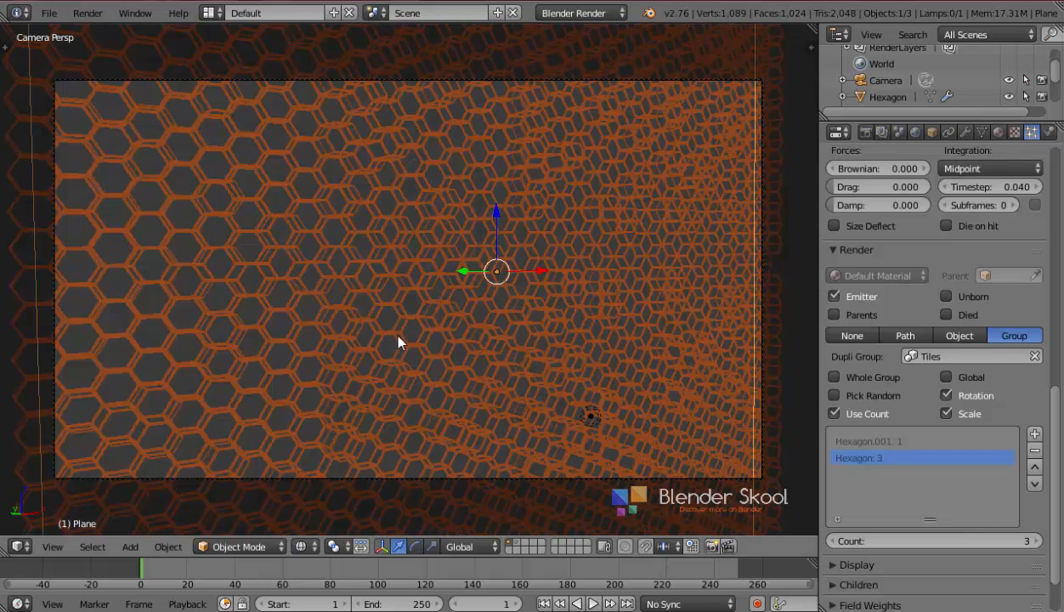
{"action": "key", "text": "z"}
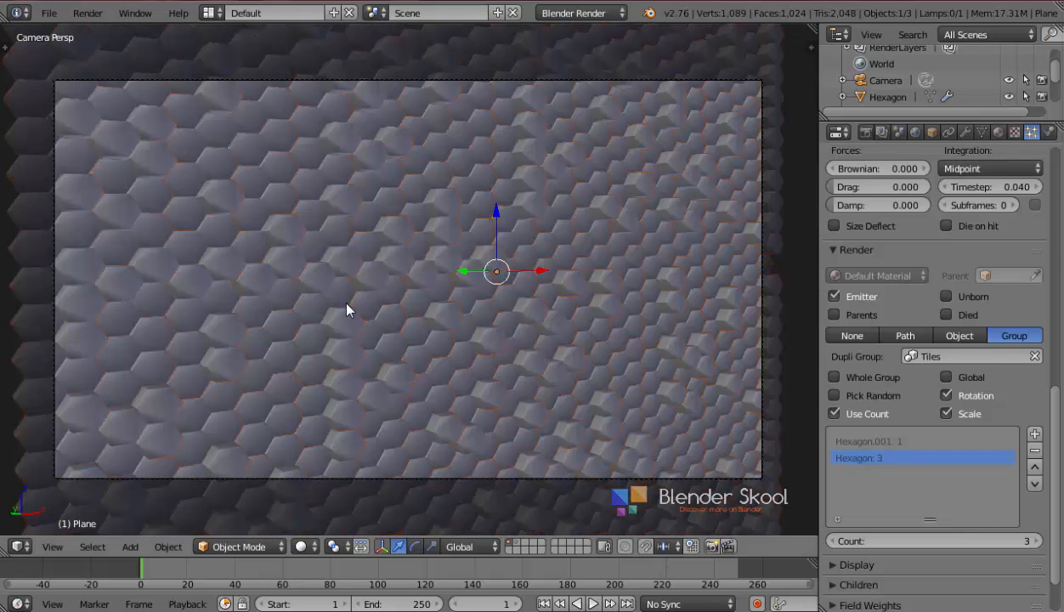
Step: Save the file as tutorial.blend in the Abstract Hexagon Tiles folder
{"action": "key", "text": "ctrl+s"}
{"action": "scroll", "coordinate": [92, 284], "scroll_direction": "down", "scroll_amount": 7}
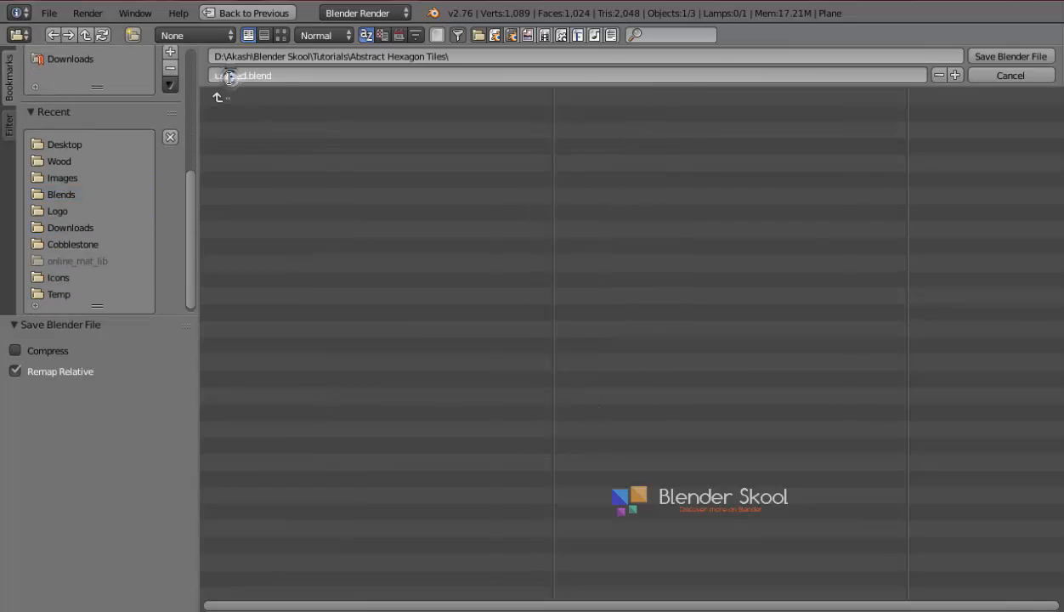
{"action": "double_click", "coordinate": [228, 76]}
{"action": "type", "text": "tutorial"}
{"action": "key", "text": "Return"}
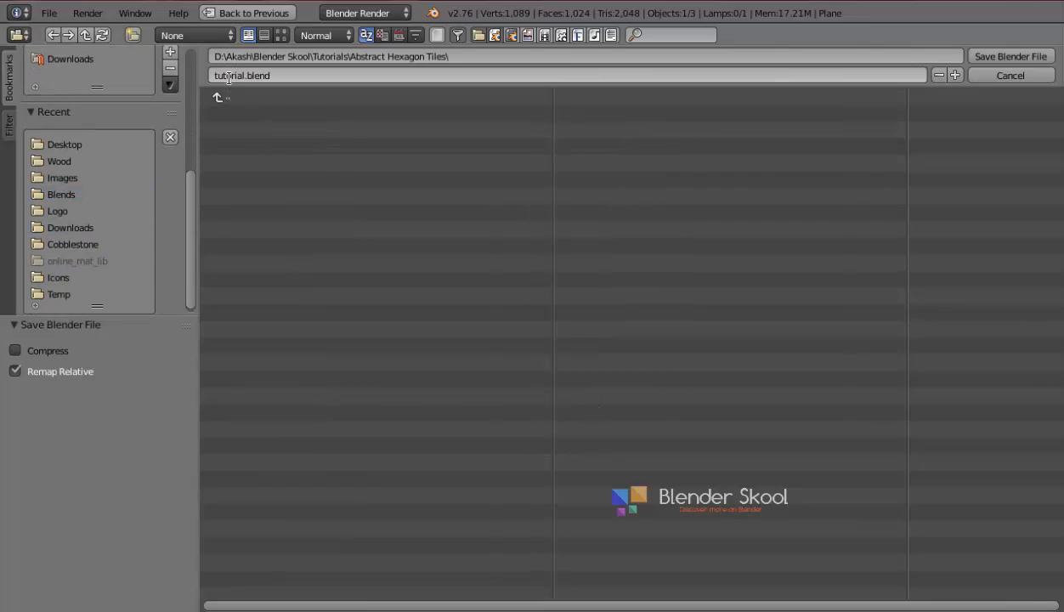
{"action": "key", "text": "Return"}
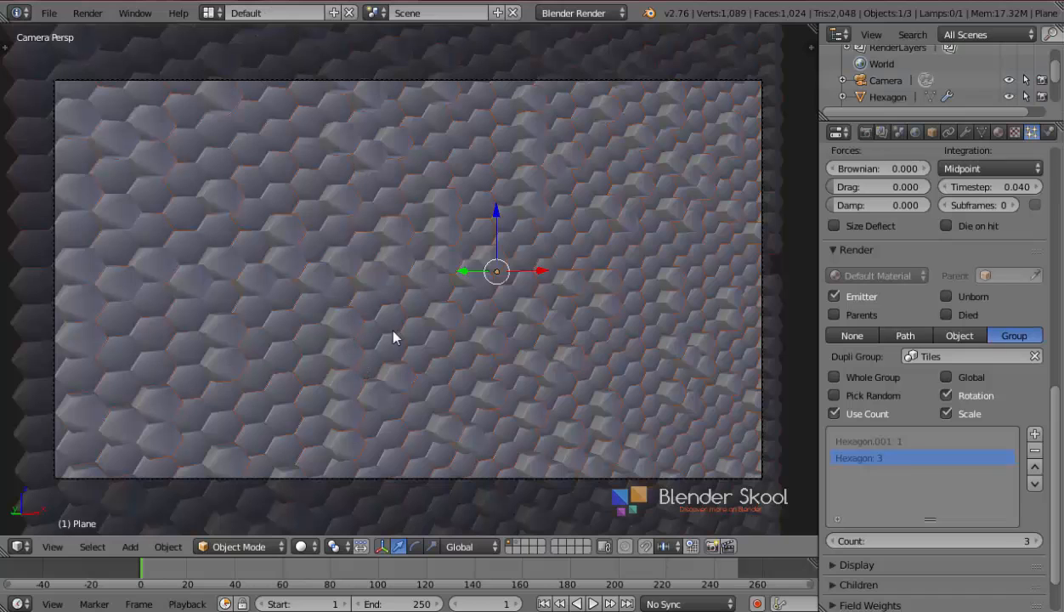
Step: Leave the camera view and return to it, comparing the honeycomb wall in wireframe and solid shading
{"action": "key", "text": "KP_0"}
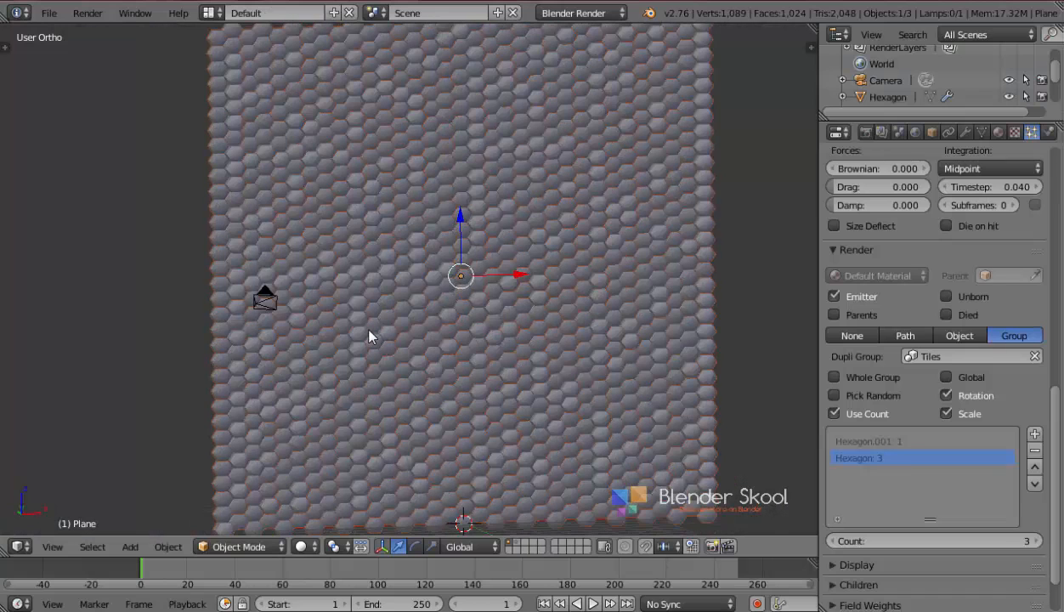
{"action": "scroll", "coordinate": [369, 336], "scroll_direction": "up", "scroll_amount": 3}
{"action": "key", "text": "z"}
{"action": "left_click", "coordinate": [51, 547]}
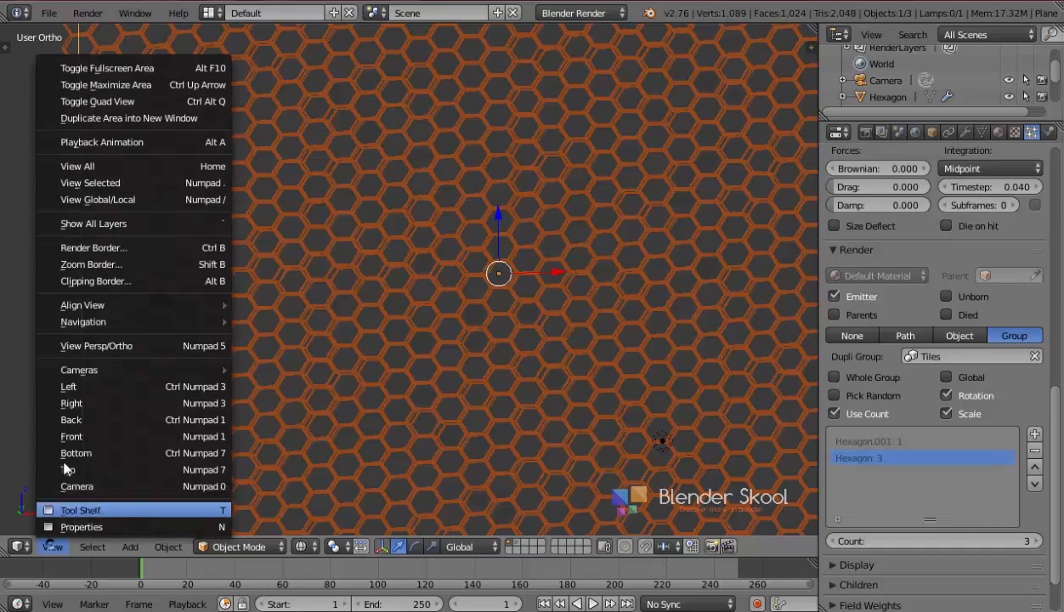
{"action": "left_click", "coordinate": [65, 482]}
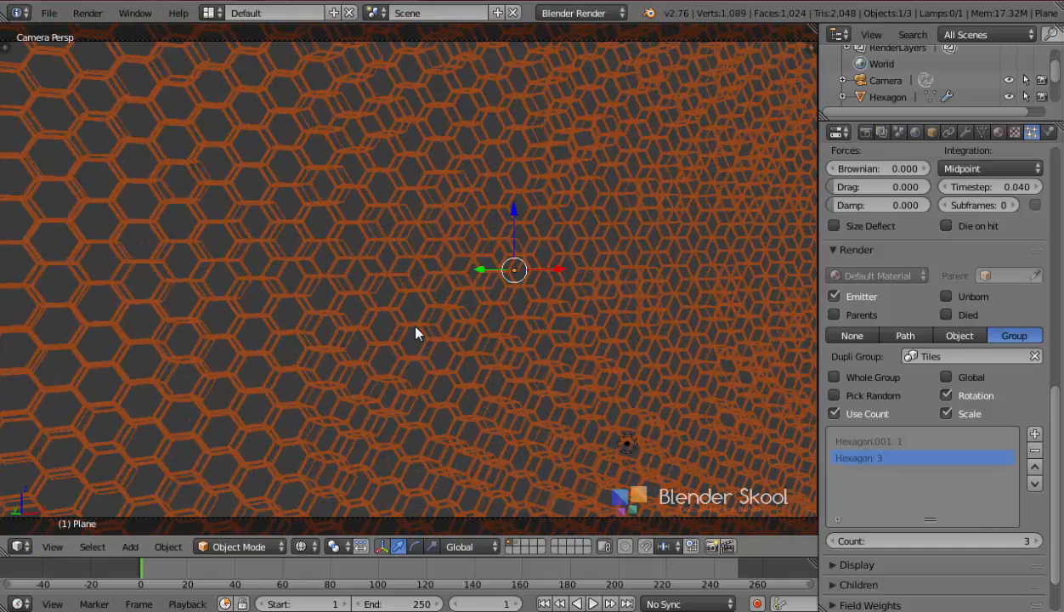
{"action": "key", "text": "z"}
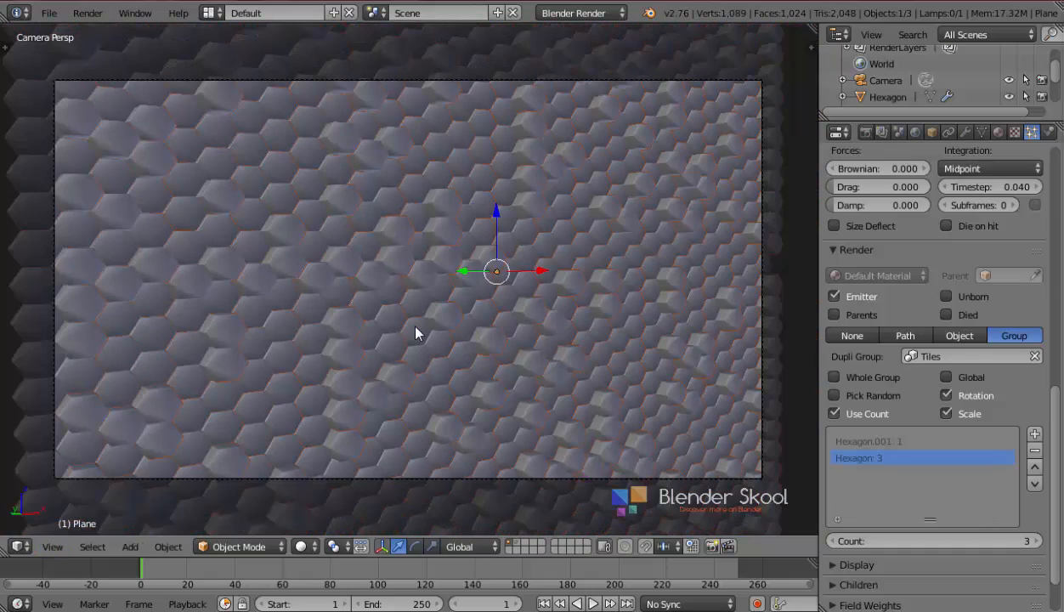
Step: Switch the render engine to Cycles Render and set the world surface color to black
{"action": "left_click", "coordinate": [915, 133]}
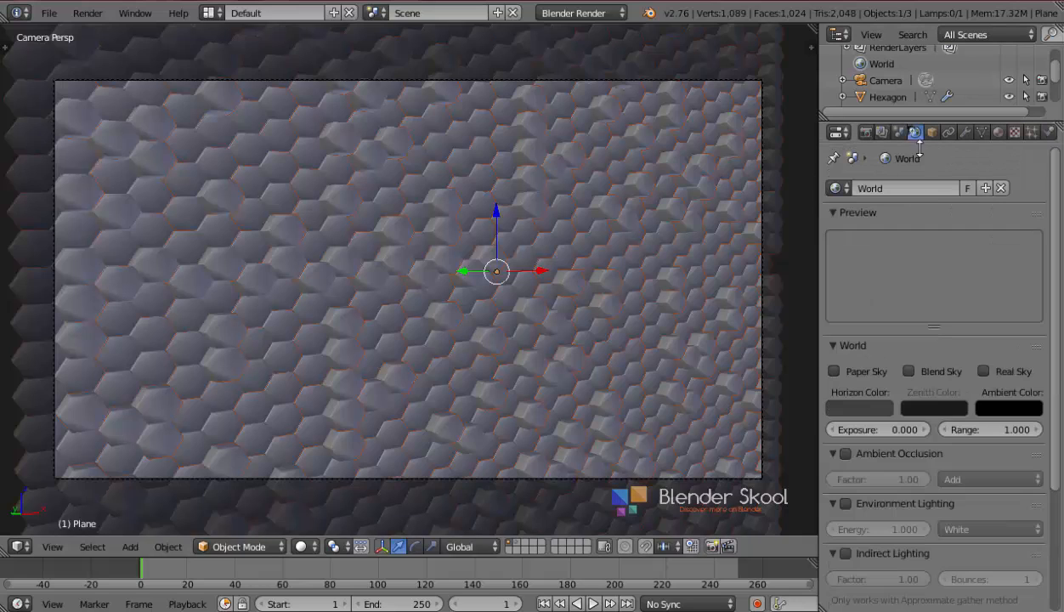
{"action": "left_click", "coordinate": [603, 14]}
{"action": "left_click", "coordinate": [584, 71]}
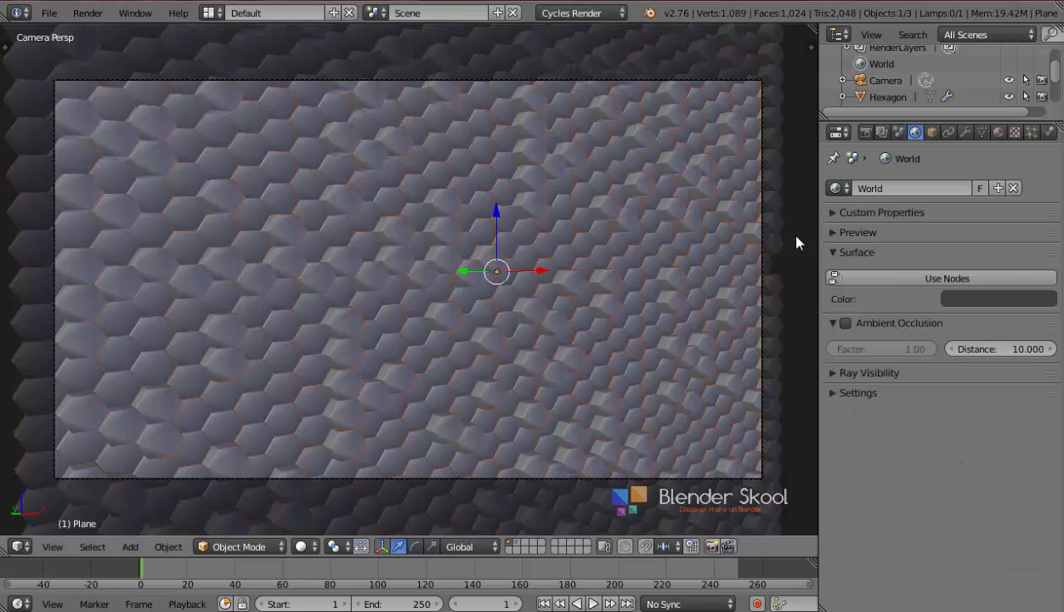
{"action": "left_click", "coordinate": [949, 299]}
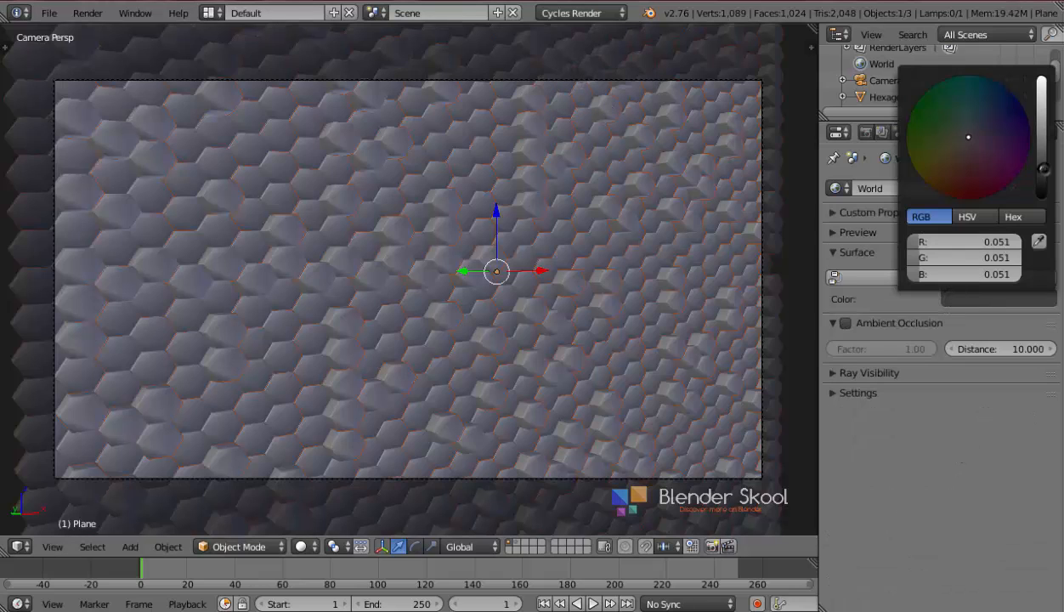
{"action": "left_click_drag", "start_coordinate": [1043, 169], "coordinate": [1042, 198]}
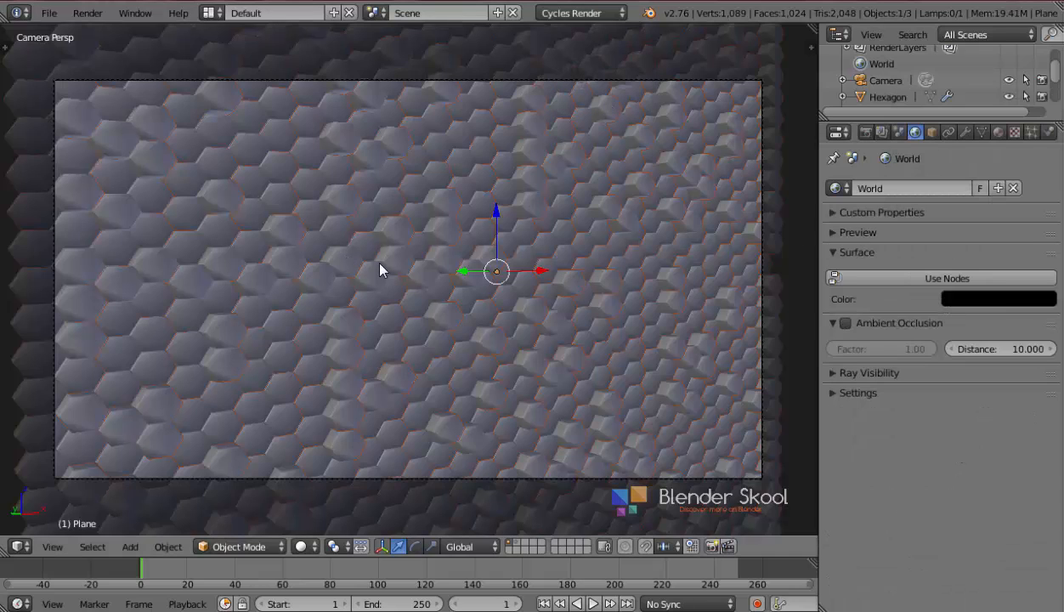
Step: Hide the plane's hexagon instances in the viewport by turning off the modifier's viewport display
{"action": "middle_click_drag", "start_coordinate": [358, 262], "coordinate": [405, 267]}
{"action": "scroll", "coordinate": [342, 245], "scroll_direction": "down", "scroll_amount": 1}
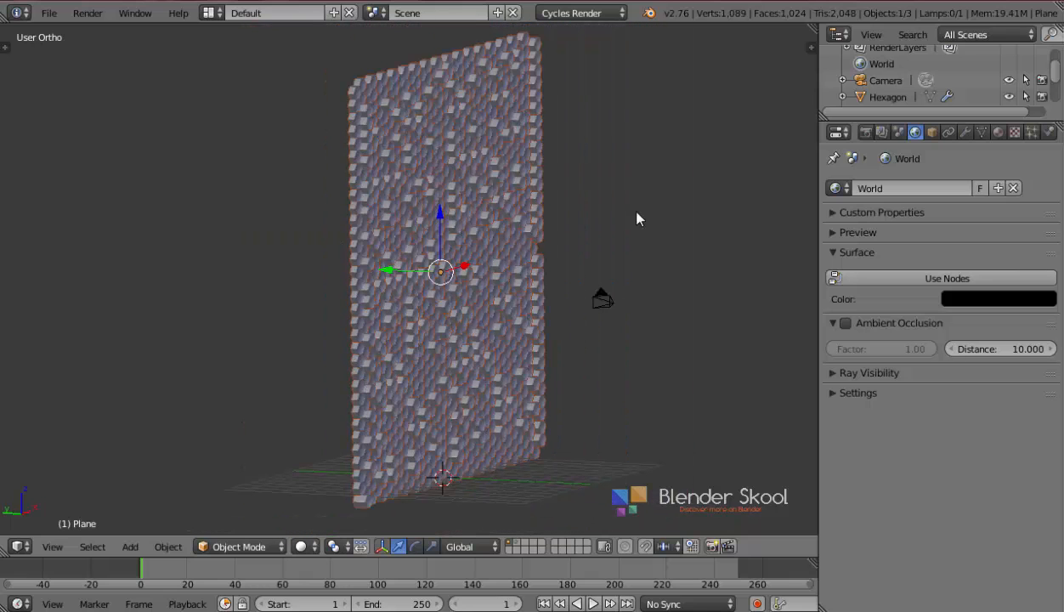
{"action": "left_click", "coordinate": [965, 133]}
{"action": "left_click", "coordinate": [972, 215]}
Step: Delete the default lamp near the wall
{"action": "middle_click_drag", "start_coordinate": [501, 191], "coordinate": [116, 391]}
{"action": "right_click", "coordinate": [328, 320]}
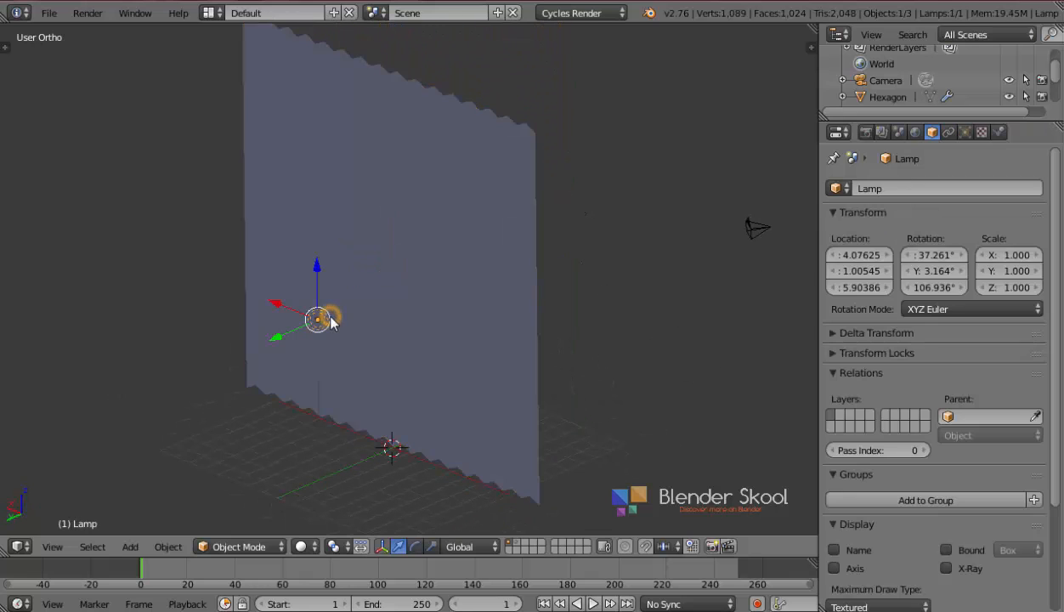
{"action": "key", "text": "x"}
{"action": "left_click", "coordinate": [332, 315]}
{"action": "middle_click_drag", "start_coordinate": [404, 328], "coordinate": [260, 331]}
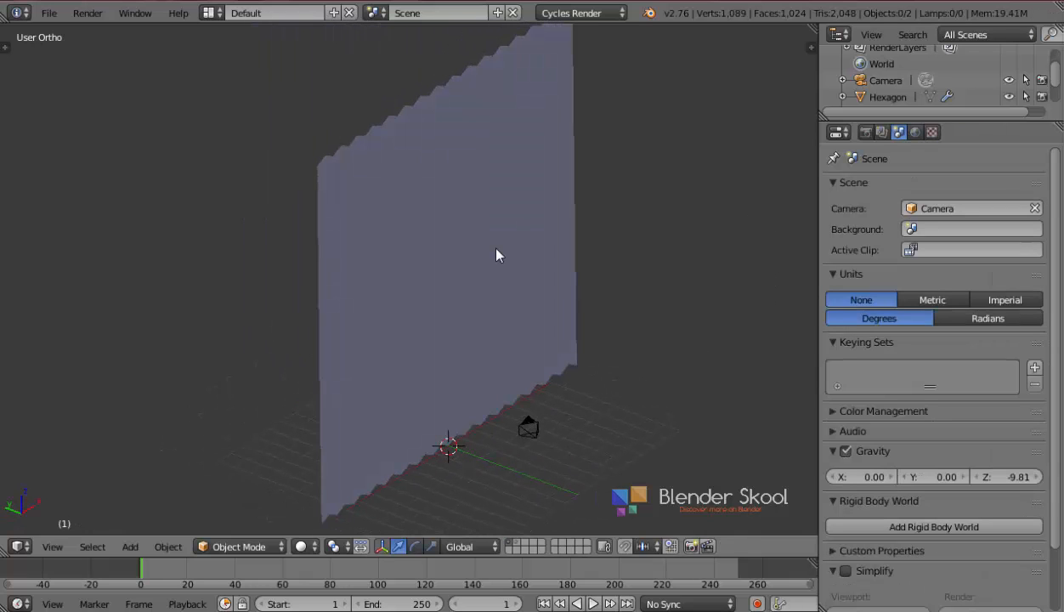
Step: Add a mesh circle at the 3D cursor and set its vertex count to 32
{"action": "key", "text": "shift+a"}
{"action": "mouse_move", "coordinate": [489, 250]}
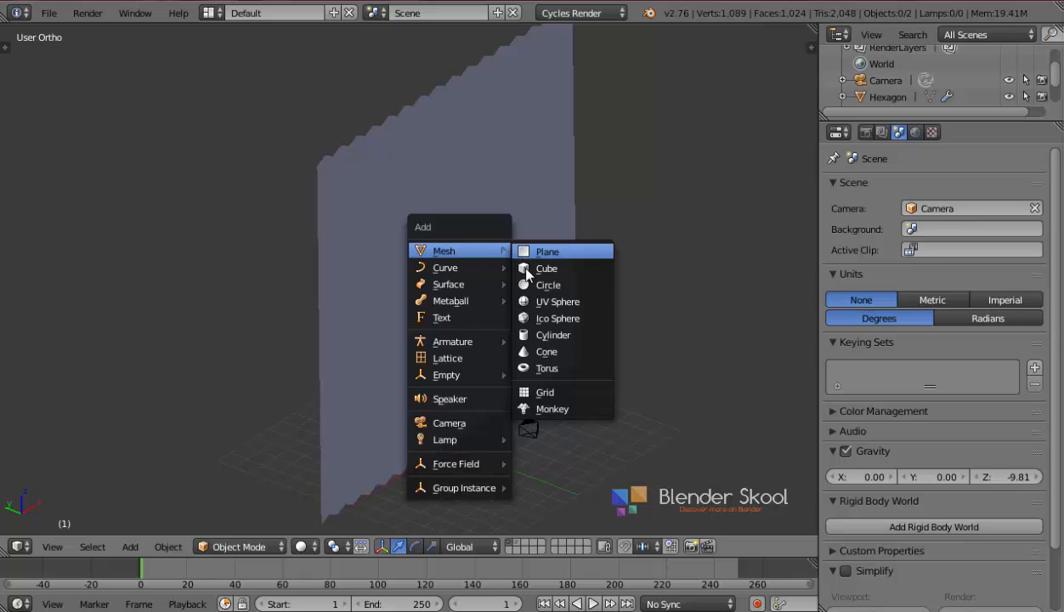
{"action": "left_click", "coordinate": [548, 285]}
{"action": "scroll", "coordinate": [444, 280], "scroll_direction": "up", "scroll_amount": 5}
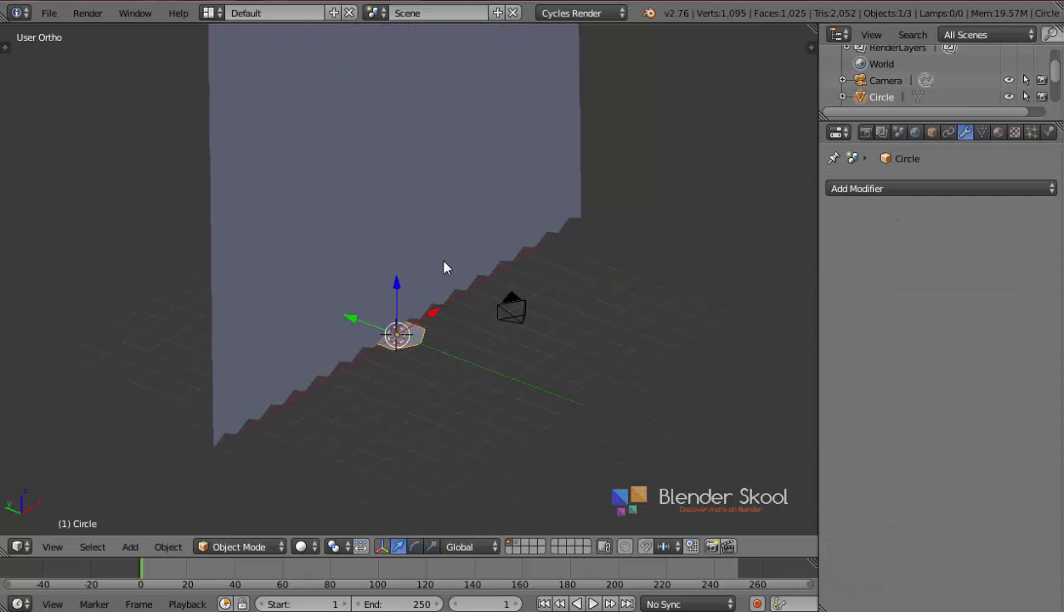
{"action": "key", "text": "t"}
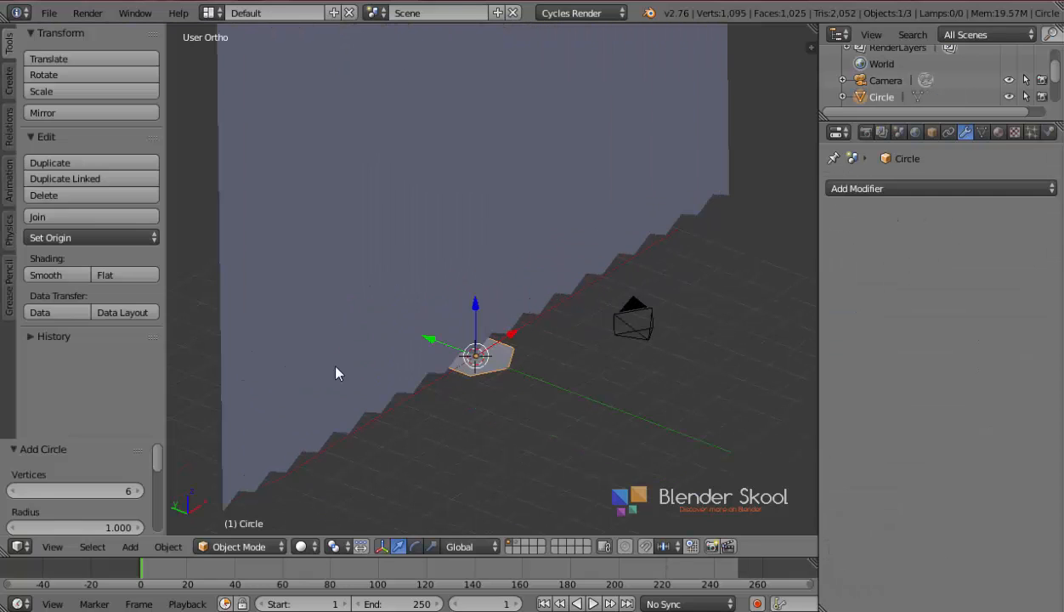
{"action": "left_click_drag", "start_coordinate": [33, 323], "coordinate": [36, 263]}
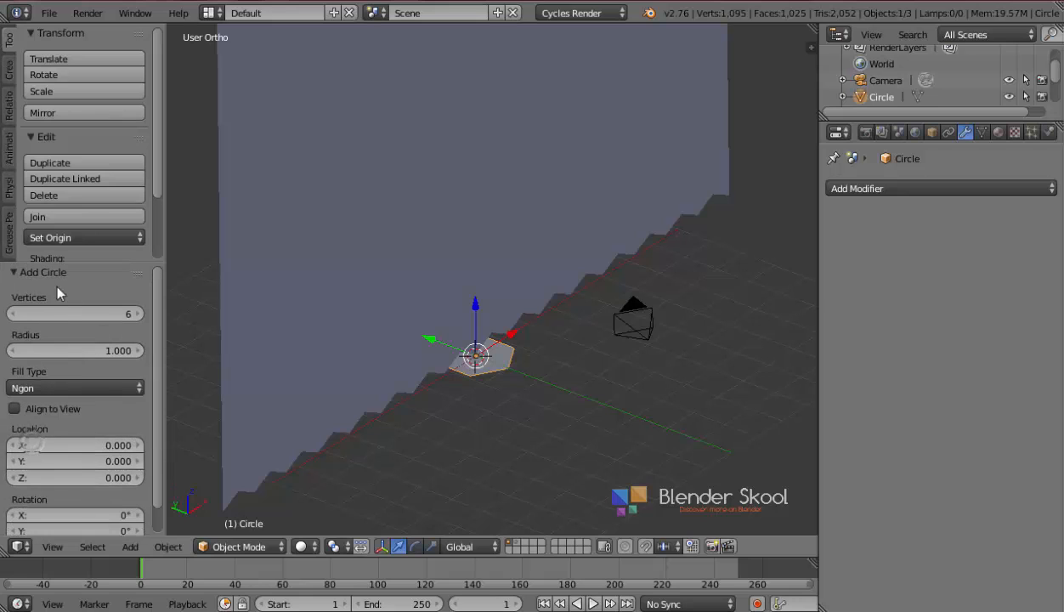
{"action": "left_click", "coordinate": [68, 309]}
{"action": "type", "text": "32"}
{"action": "key", "text": "Return"}
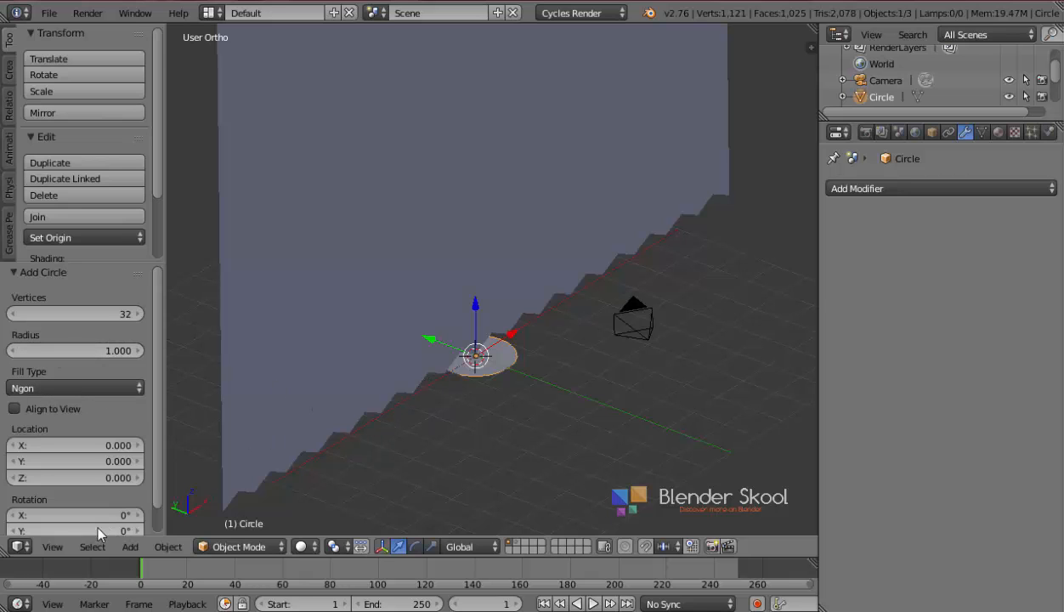
Step: Rotate the circle 90° about the global X axis
{"action": "left_click", "coordinate": [49, 547]}
{"action": "left_click", "coordinate": [102, 470]}
{"action": "key", "text": "t"}
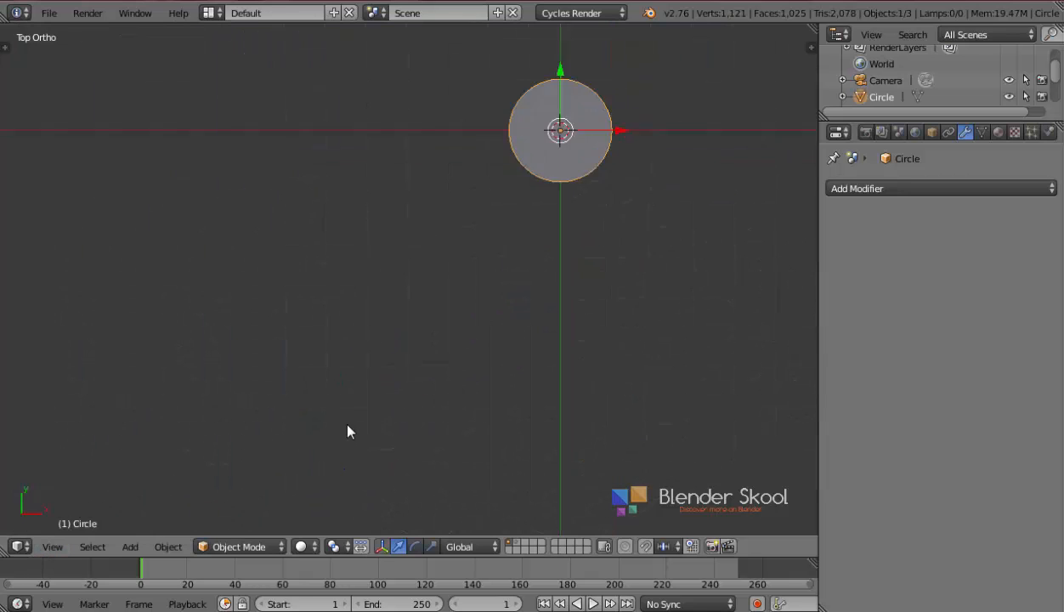
{"action": "scroll", "coordinate": [339, 415], "scroll_direction": "down", "scroll_amount": 8}
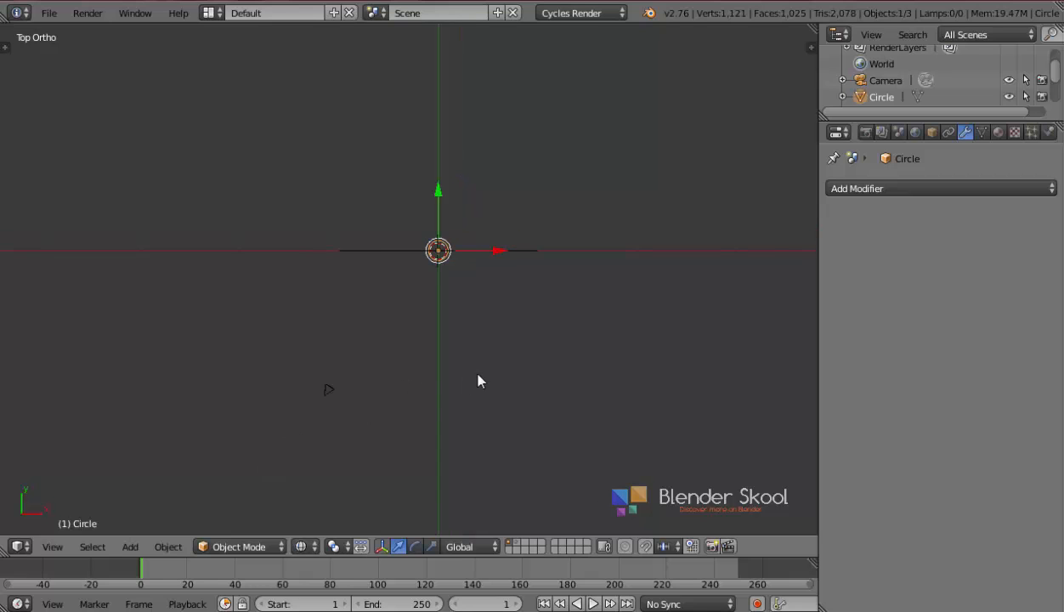
{"action": "type", "text": "rx"}
{"action": "type", "text": "90"}
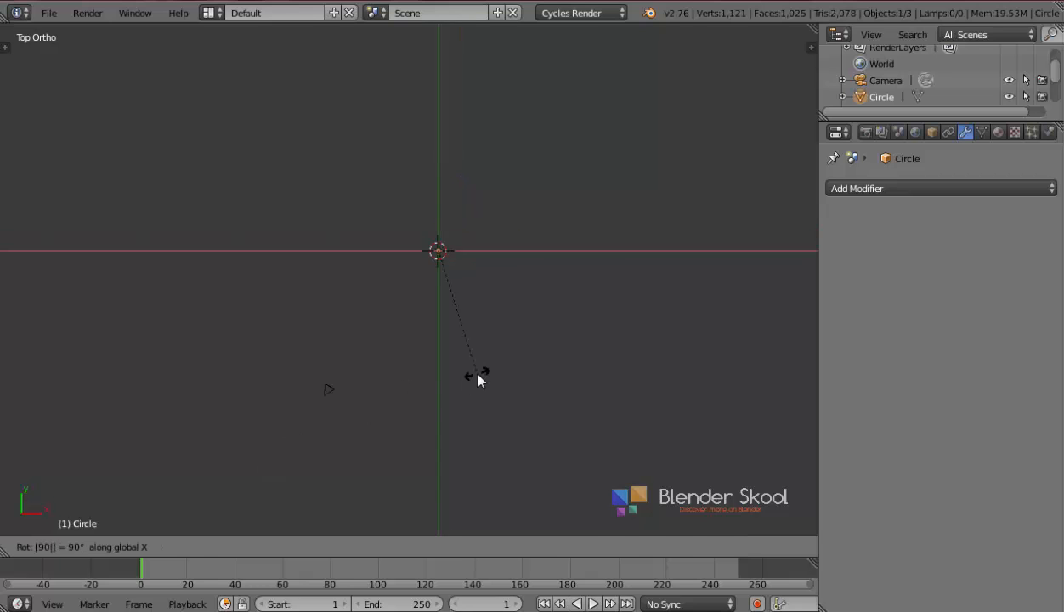
{"action": "key", "text": "Return"}
Step: Move the circle in the top view to a spot in front of the plane, toward its positive X side
{"action": "key", "text": "g"}
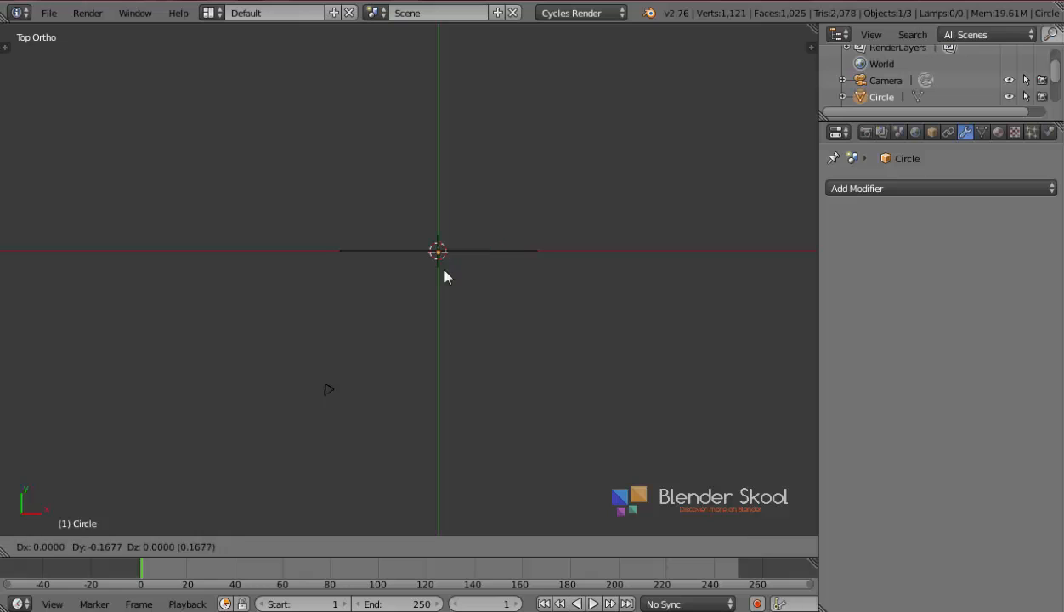
{"action": "left_click", "coordinate": [495, 352]}
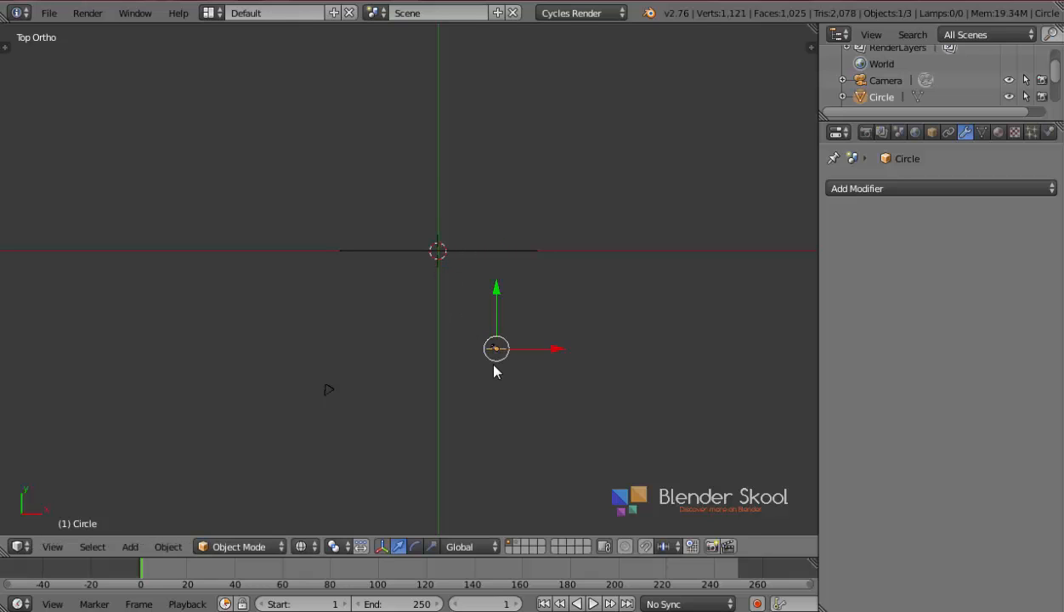
{"action": "middle_click_drag", "start_coordinate": [495, 365], "coordinate": [417, 337]}
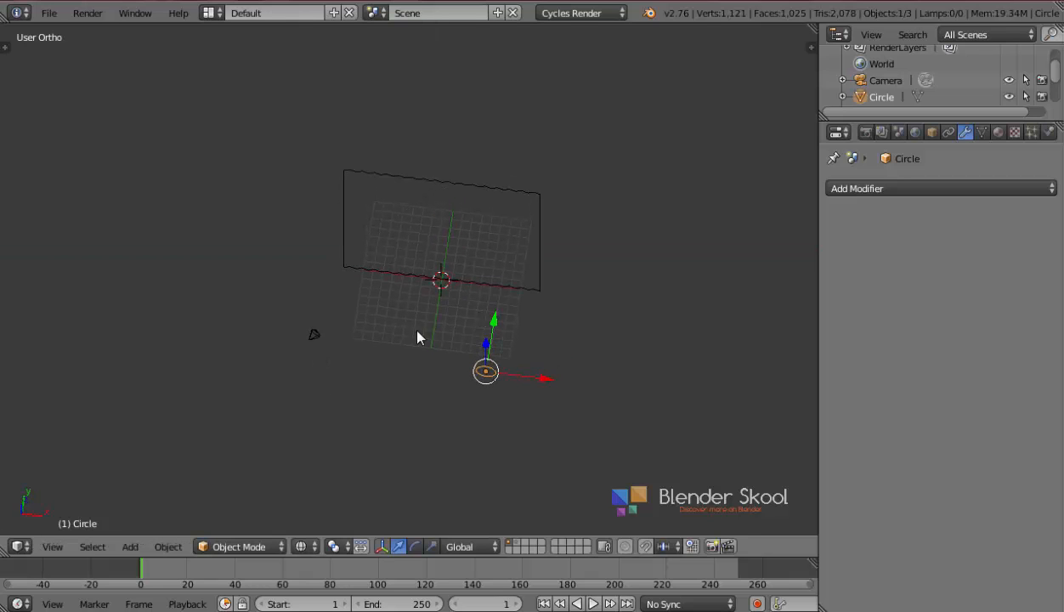
Step: Raise the circle along Z to about the plane's mid-height and scale it up to about twice its size
{"action": "left_click", "coordinate": [52, 547]}
{"action": "left_click", "coordinate": [83, 443]}
{"action": "key", "text": "g"}
{"action": "key", "text": "z"}
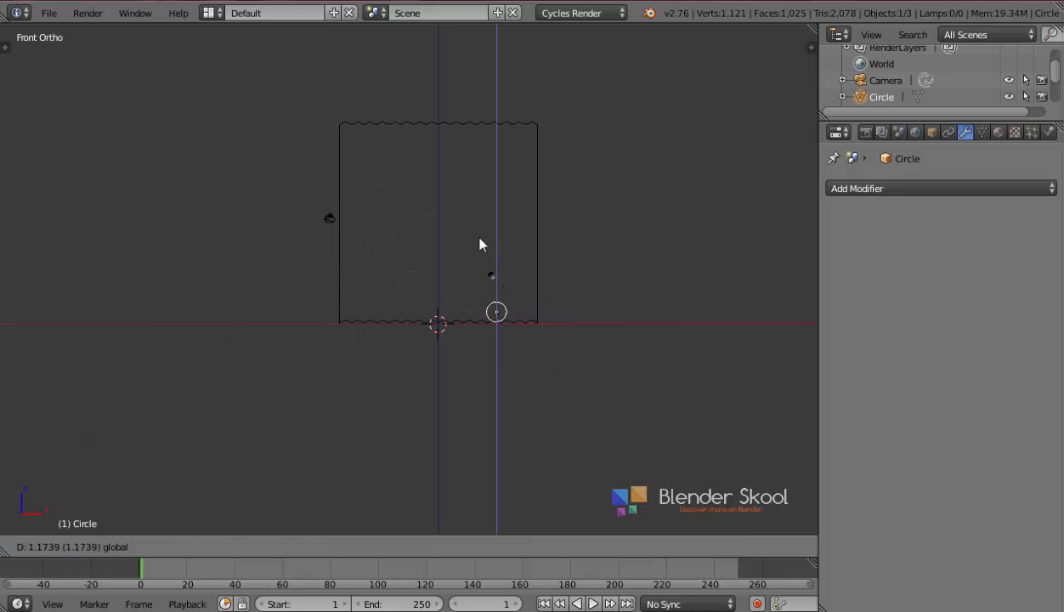
{"action": "left_click", "coordinate": [468, 180]}
{"action": "key", "text": "s"}
{"action": "left_click", "coordinate": [610, 343]}
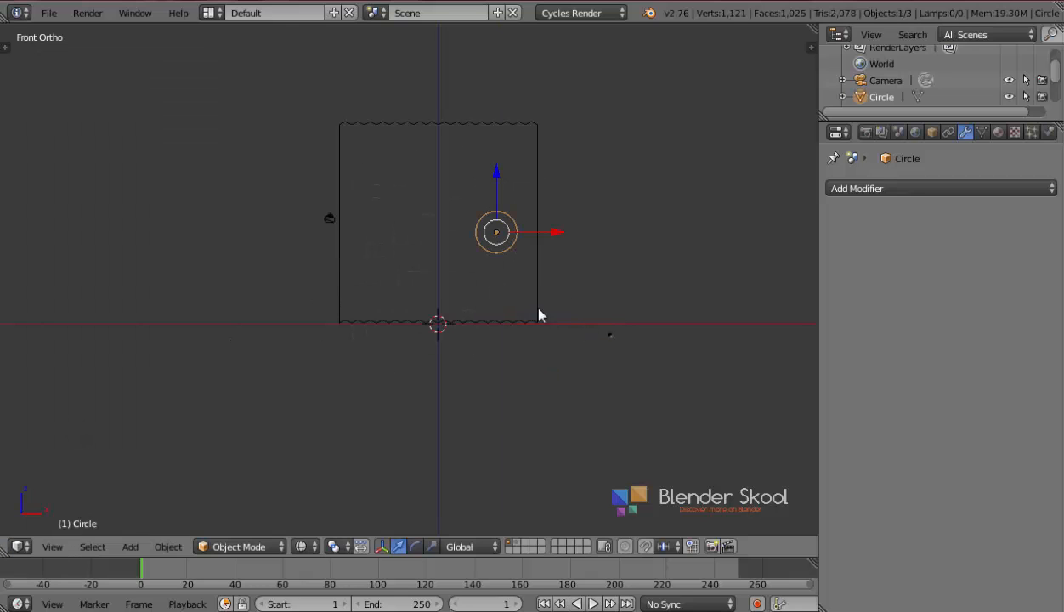
Step: Shift the circle slightly outward along X and rotate it about the global Z axis so it faces the plane
{"action": "middle_click_drag", "start_coordinate": [537, 311], "coordinate": [499, 306]}
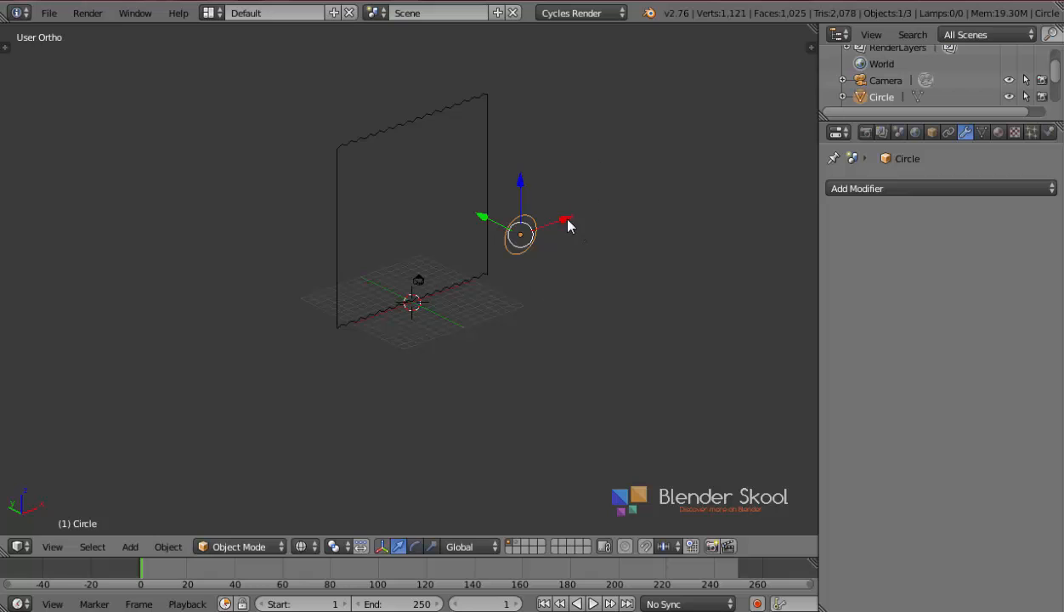
{"action": "key", "text": "r"}
{"action": "key", "text": "x"}
{"action": "key", "text": "Escape"}
{"action": "key", "text": "r"}
{"action": "key", "text": "z"}
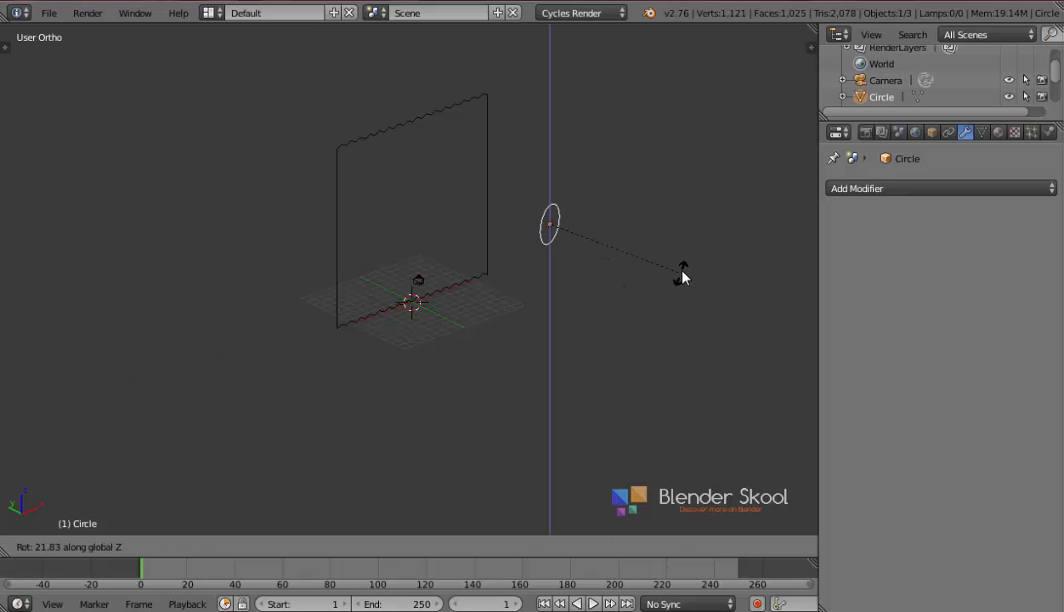
{"action": "left_click", "coordinate": [632, 280]}
{"action": "mouse_move", "coordinate": [631, 281]}
{"action": "middle_mouse_down"}
{"action": "mouse_move", "coordinate": [586, 301]}
{"action": "mouse_move", "coordinate": [634, 301]}
{"action": "middle_mouse_up"}
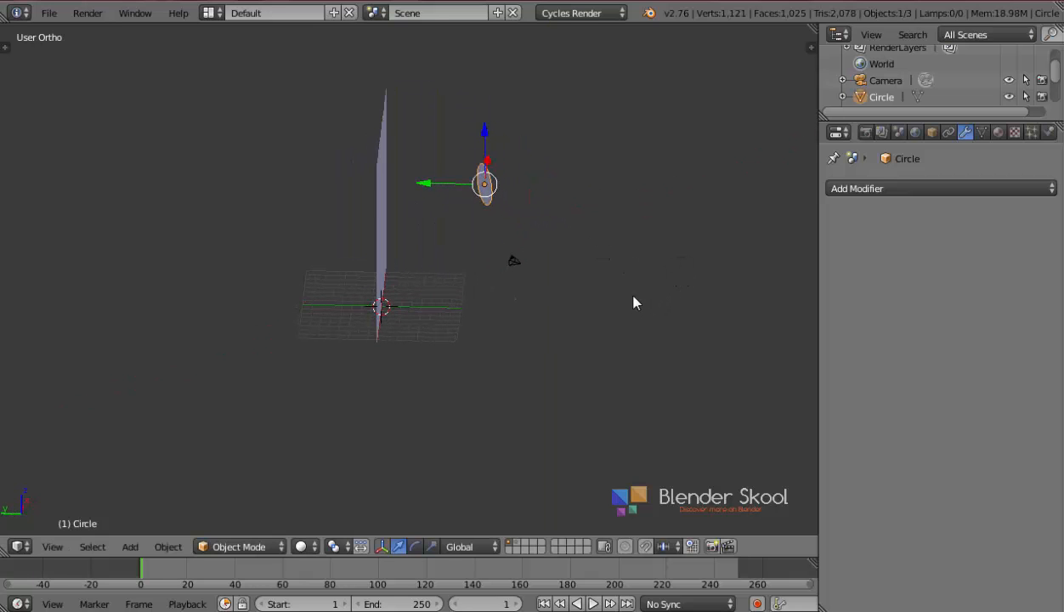
{"action": "key", "text": "r"}
{"action": "key", "text": "z"}
{"action": "left_click", "coordinate": [646, 260]}
Step: Give the circle a new material with an Emission surface and a strength of 5
{"action": "left_click", "coordinate": [995, 133]}
{"action": "left_click", "coordinate": [892, 241]}
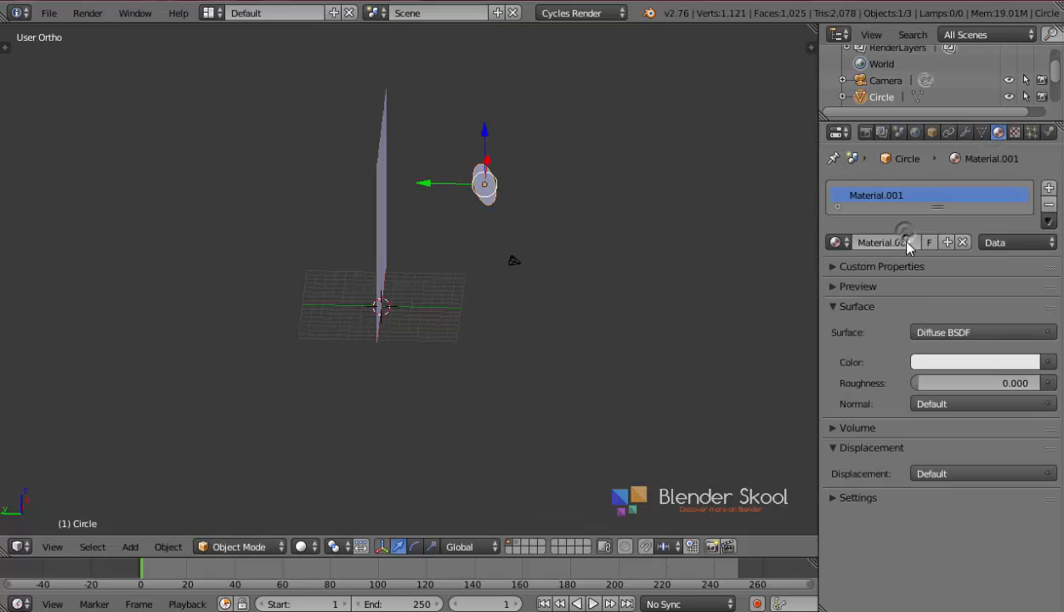
{"action": "left_click", "coordinate": [929, 333]}
{"action": "left_click", "coordinate": [926, 114]}
{"action": "left_click", "coordinate": [947, 383]}
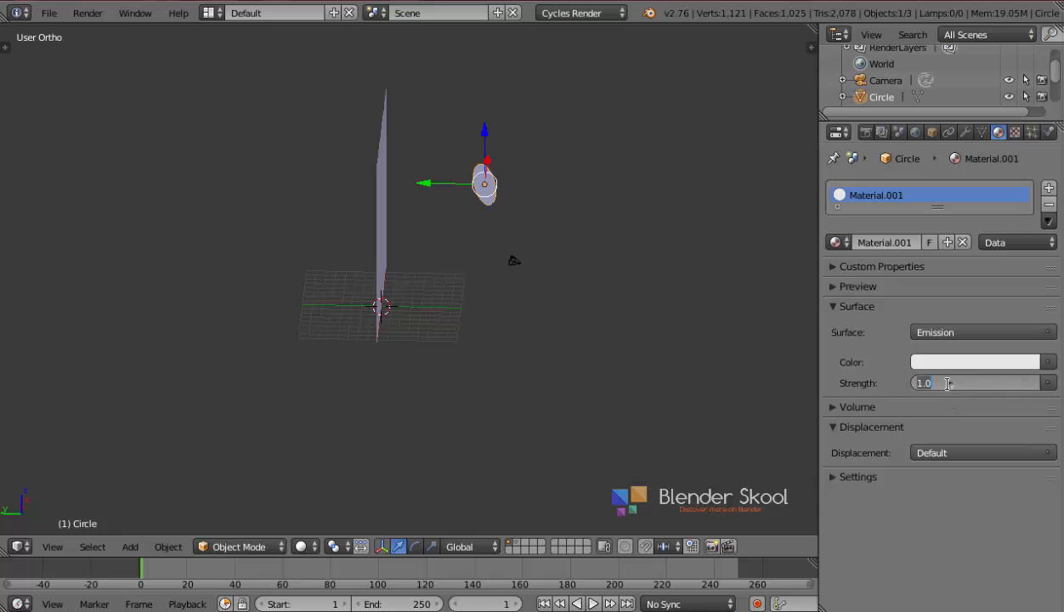
{"action": "type", "text": "5"}
{"action": "key", "text": "Return"}
Step: Preview the emissive circle's light on the plane in rendered shading through the camera
{"action": "middle_click_drag", "start_coordinate": [636, 368], "coordinate": [590, 363]}
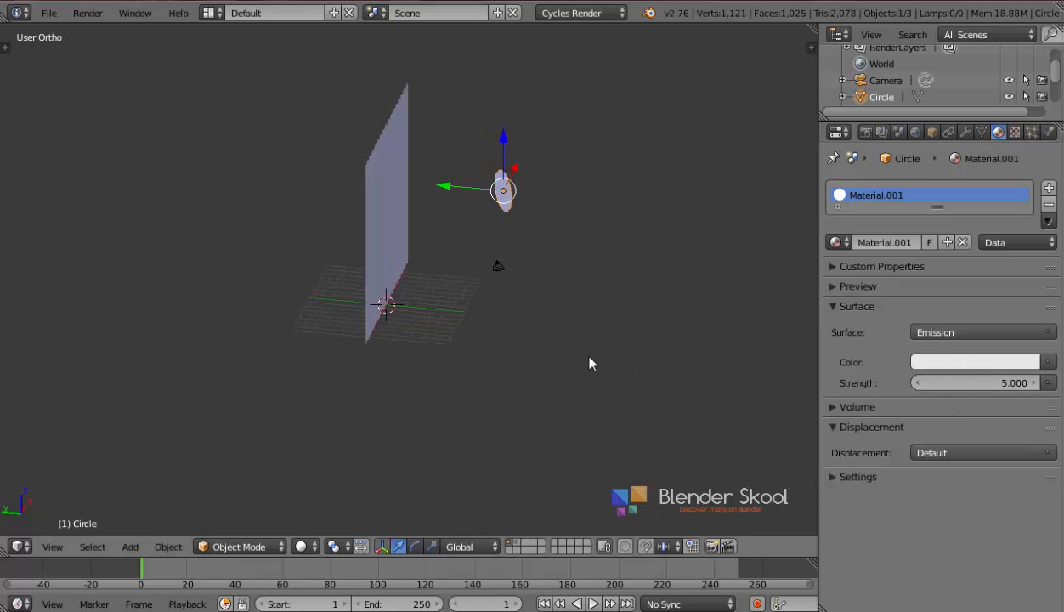
{"action": "left_click", "coordinate": [304, 546]}
{"action": "left_click", "coordinate": [327, 435]}
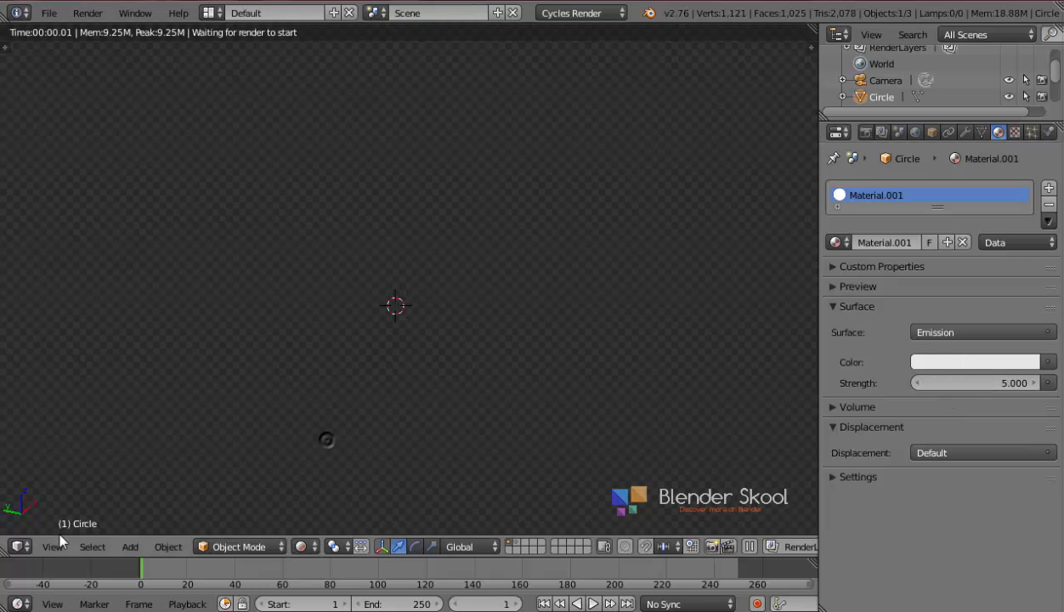
{"action": "left_click", "coordinate": [56, 544]}
{"action": "left_click", "coordinate": [72, 481]}
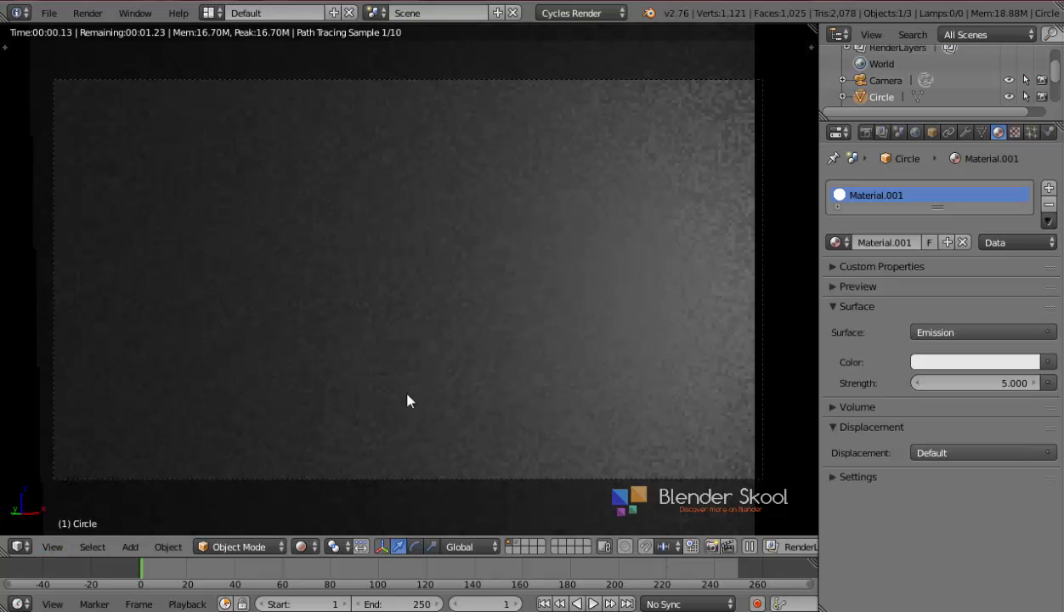
Step: Turn on viewport display of the plane's particle system modifier
{"action": "right_click", "coordinate": [415, 311]}
{"action": "scroll", "coordinate": [679, 271], "scroll_direction": "down", "scroll_amount": 1}
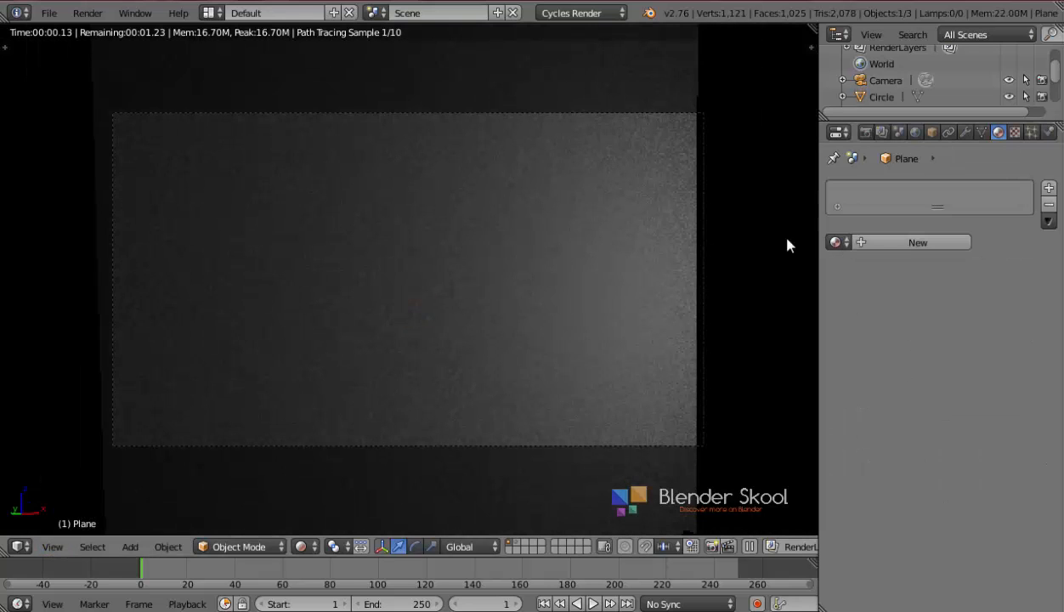
{"action": "left_click", "coordinate": [964, 131]}
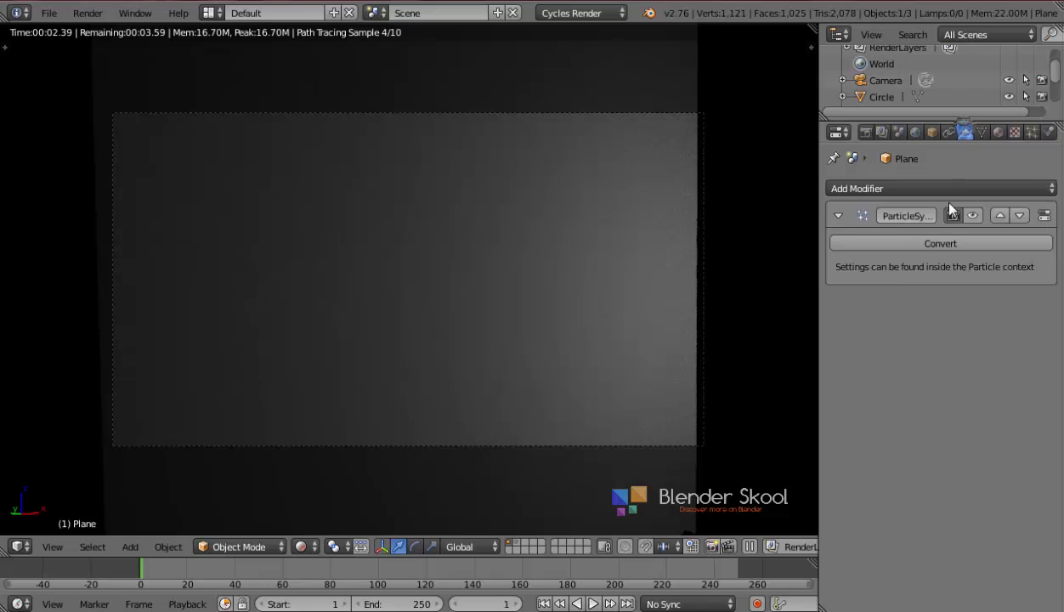
{"action": "left_click", "coordinate": [966, 215]}
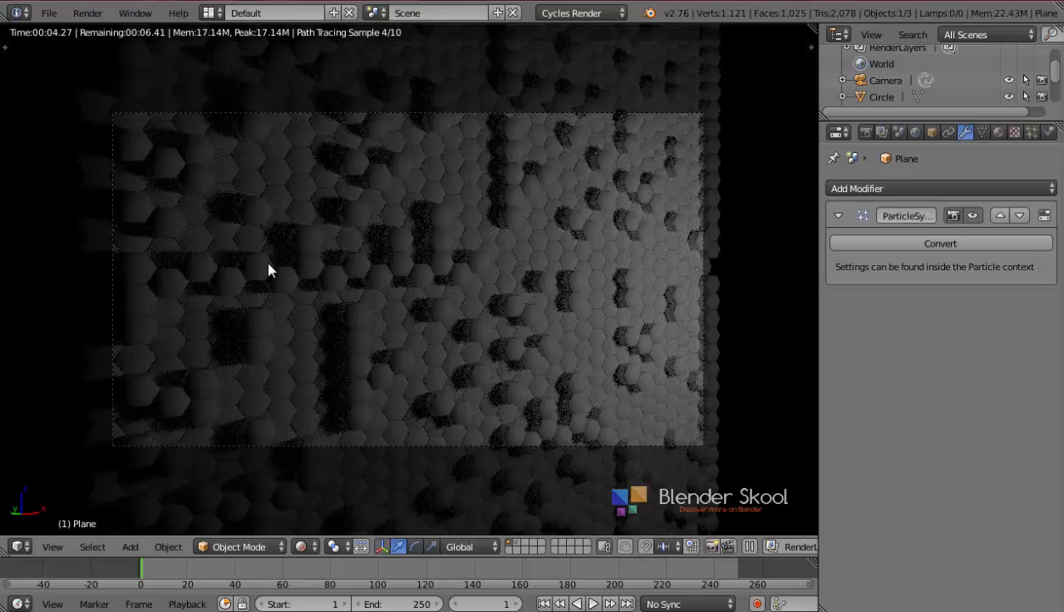
Step: Duplicate the circle light to the opposite side near the camera and rotate the copy about 82° in the top view to face the plane
{"action": "key", "text": "shift+z"}
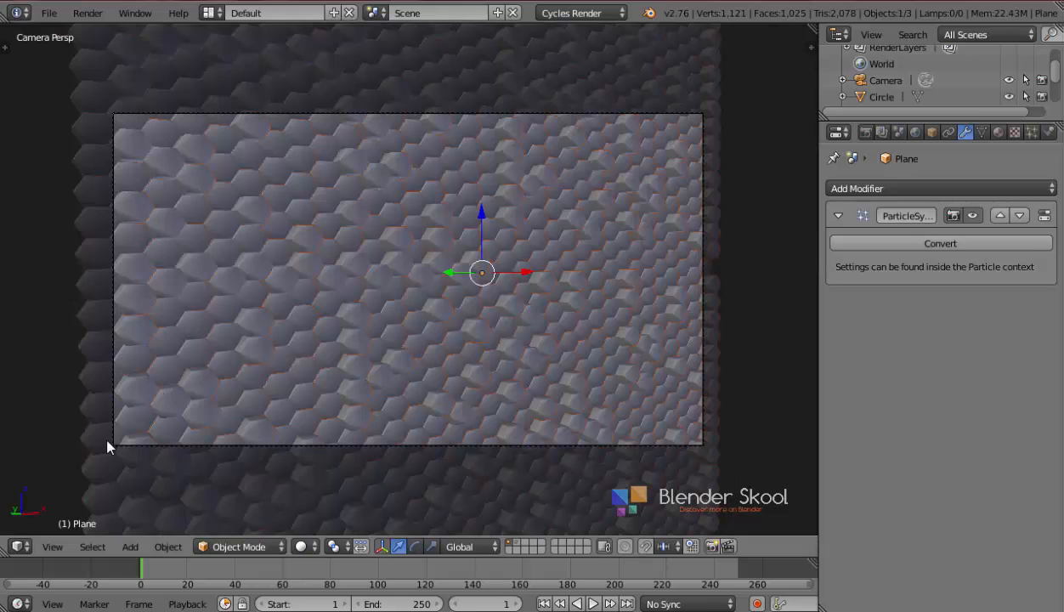
{"action": "left_click", "coordinate": [53, 548]}
{"action": "left_click", "coordinate": [64, 484]}
{"action": "key", "text": "z"}
{"action": "key", "text": "KP_7"}
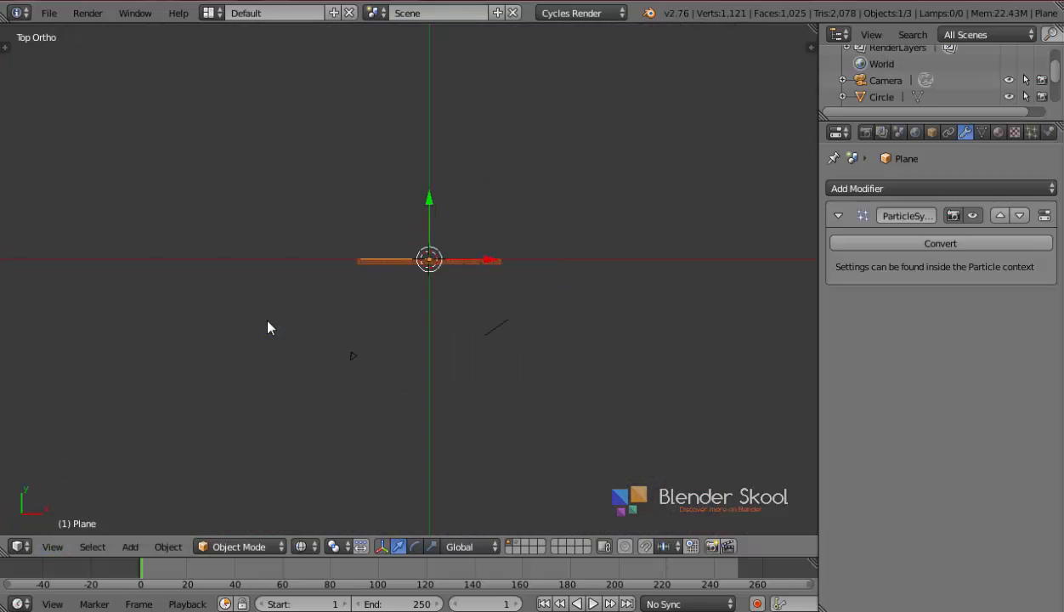
{"action": "right_click", "coordinate": [499, 333]}
{"action": "key", "text": "shift+d"}
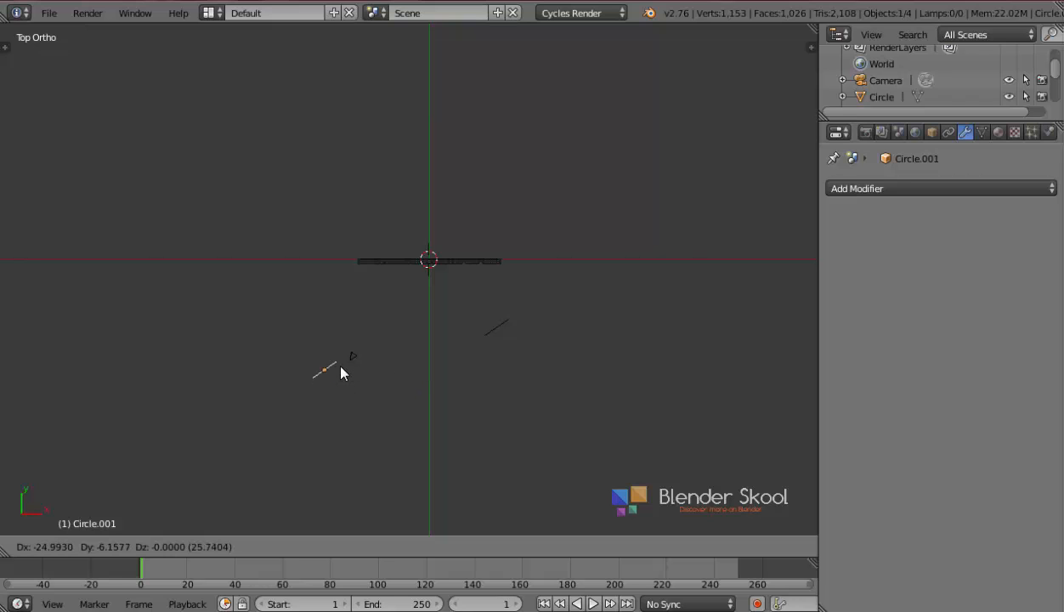
{"action": "left_click", "coordinate": [342, 370]}
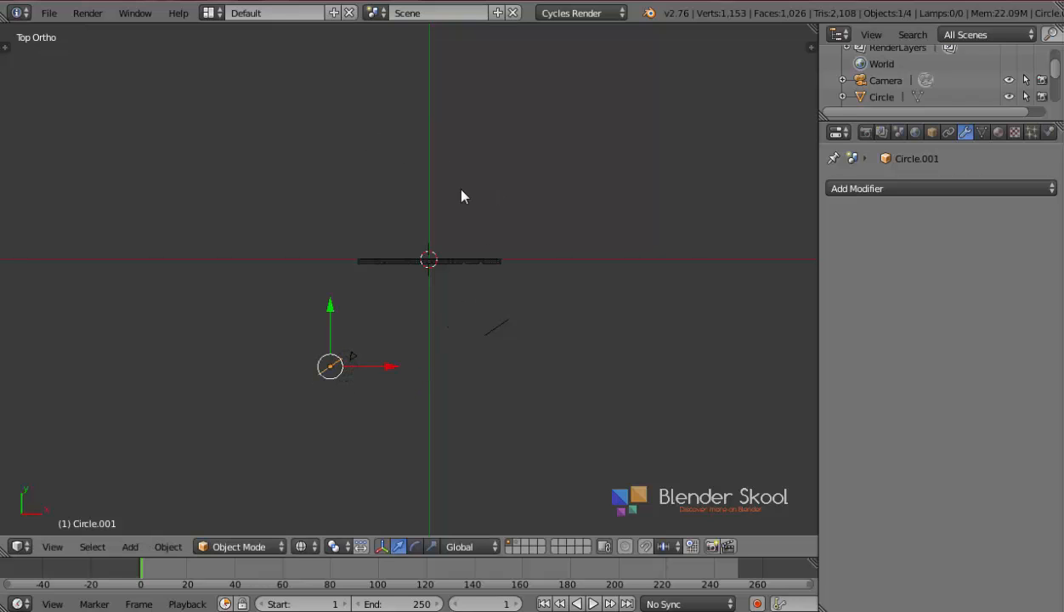
{"action": "key", "text": "r"}
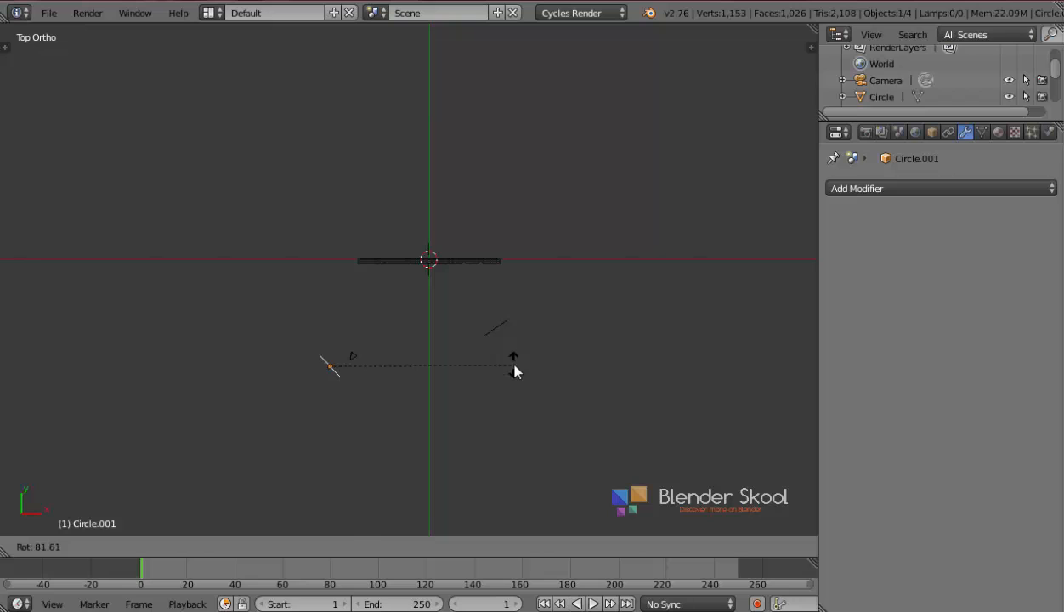
{"action": "left_click", "coordinate": [514, 371]}
Step: Make the duplicate circle's material single-user and set its emission strength to 0.5
{"action": "left_click", "coordinate": [999, 131]}
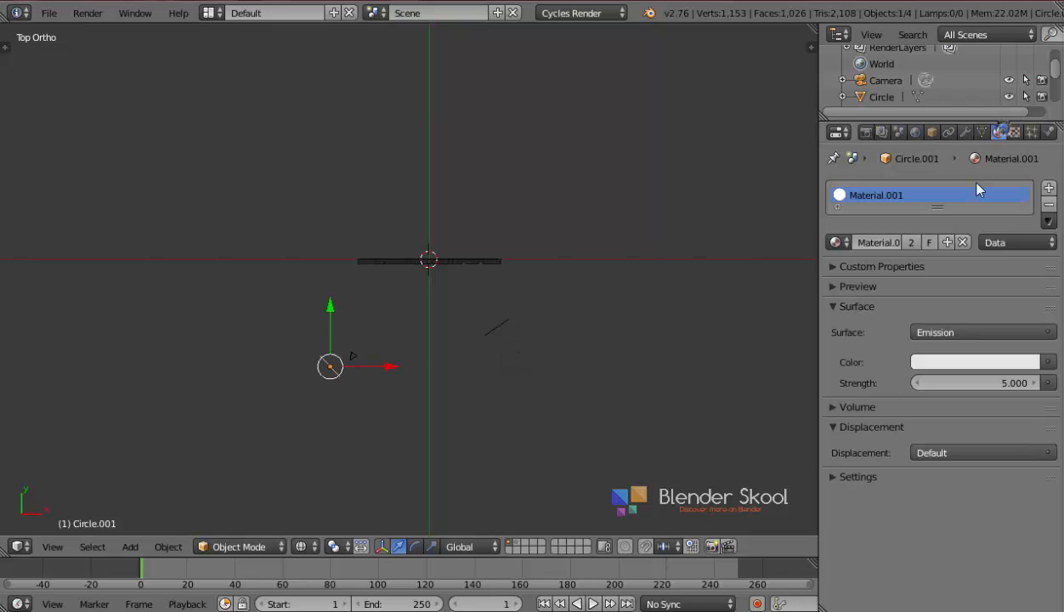
{"action": "left_click", "coordinate": [910, 242]}
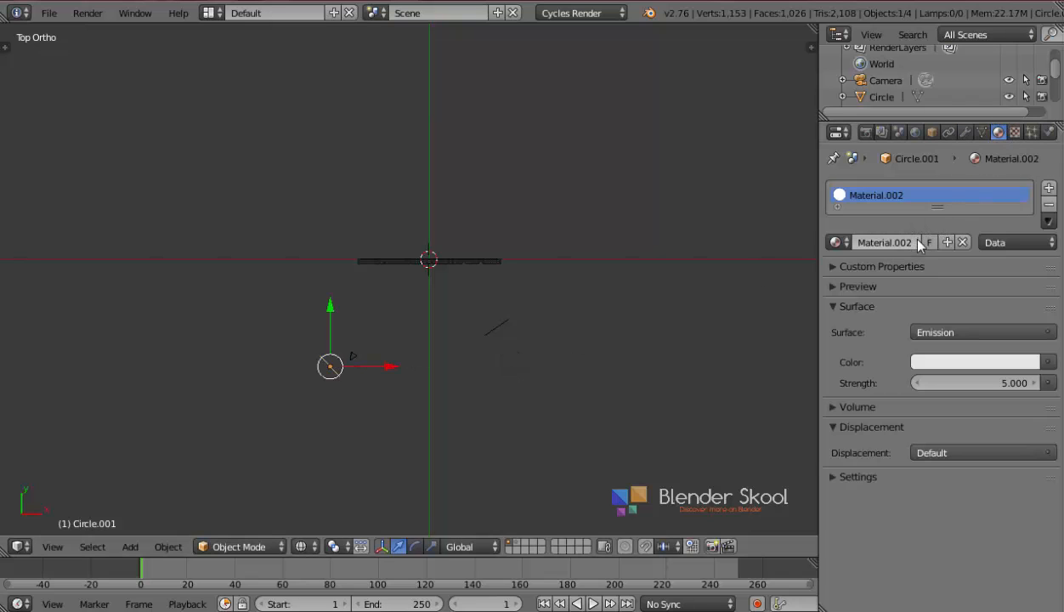
{"action": "left_click", "coordinate": [956, 382]}
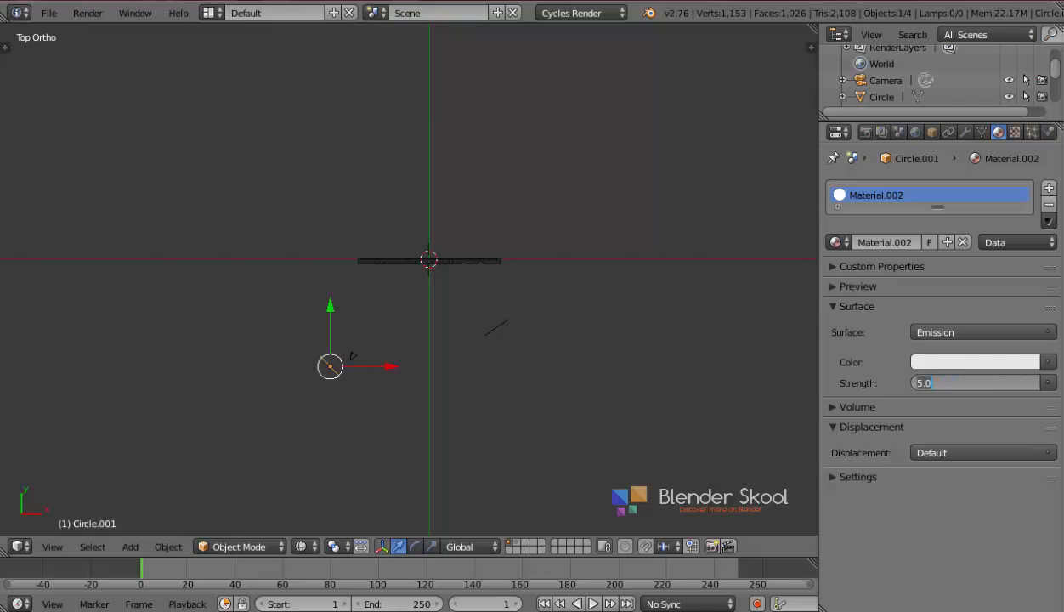
{"action": "type", "text": "0.5"}
{"action": "key", "text": "Return"}
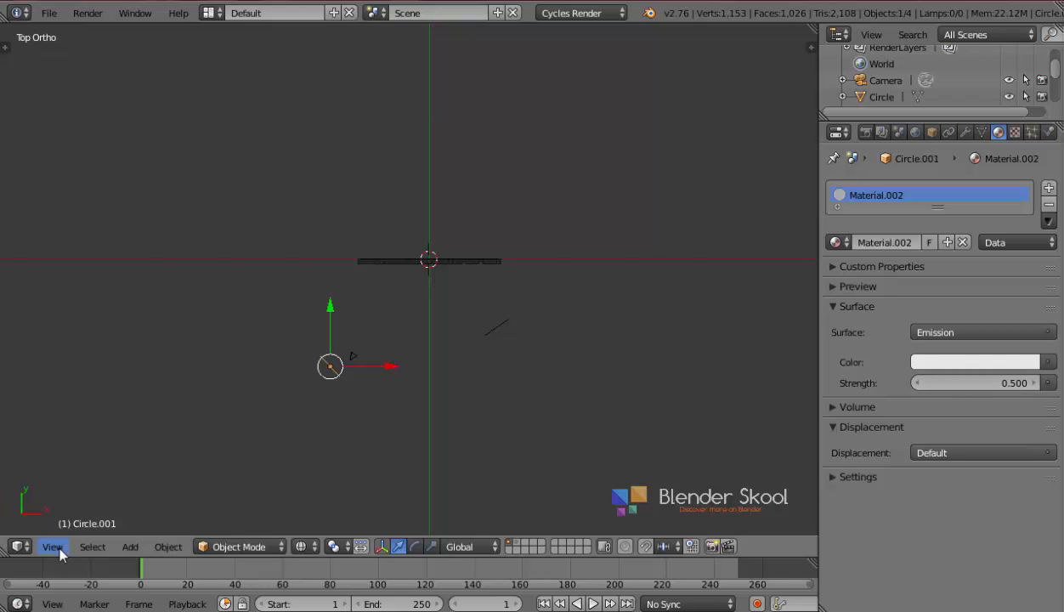
Step: Preview the combined lighting of both circles on the hexagon wall in rendered camera view
{"action": "left_click", "coordinate": [52, 546]}
{"action": "left_click", "coordinate": [84, 485]}
{"action": "left_click", "coordinate": [304, 546]}
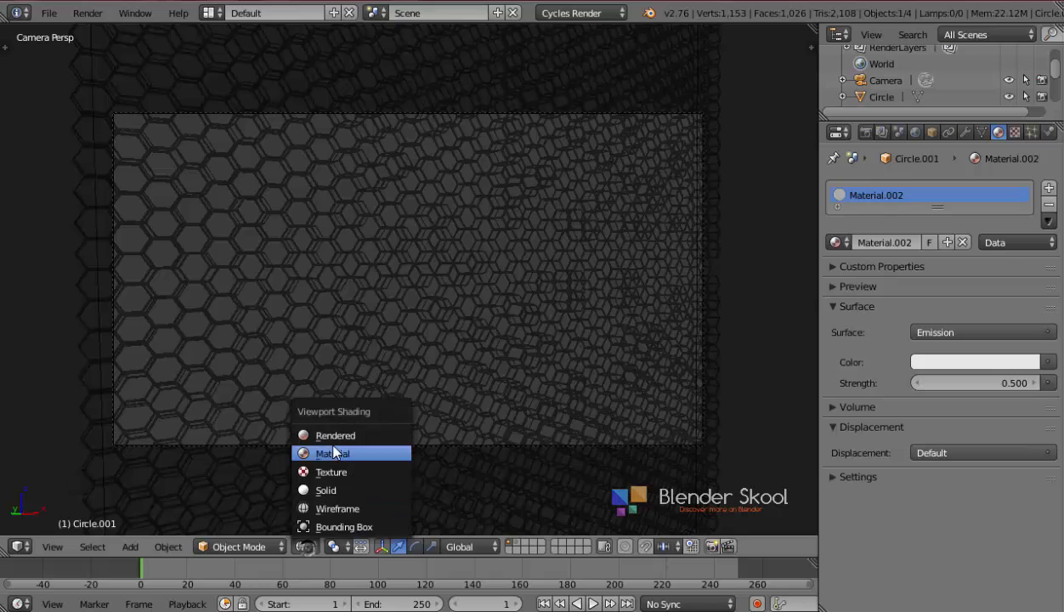
{"action": "left_click", "coordinate": [340, 425]}
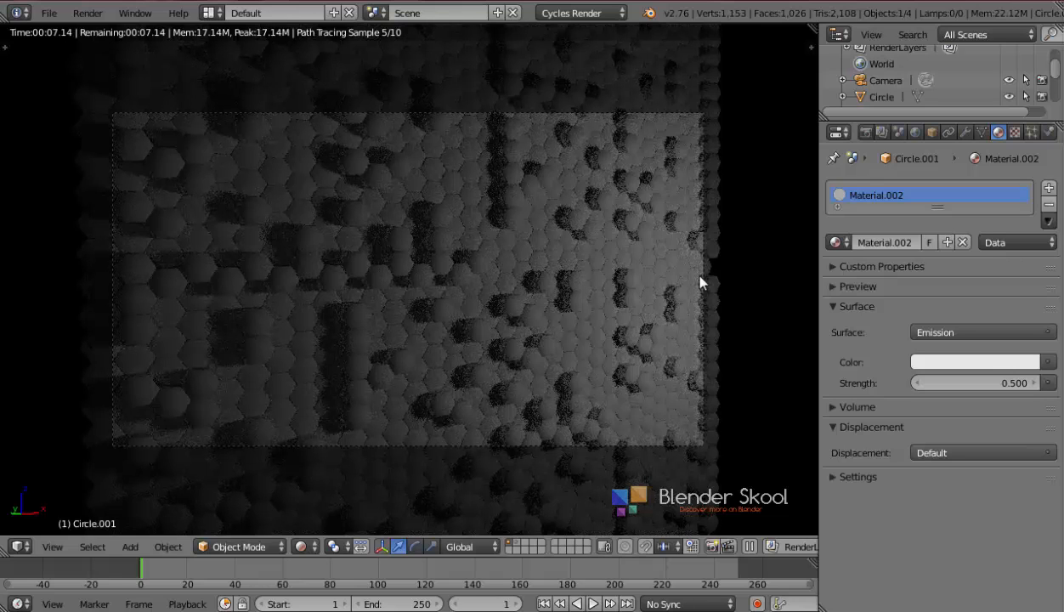
{"action": "key", "text": "shift+z"}
Step: Set the world surface colour to a very dark grey of RGB 0.005 and preview it in rendered shading
{"action": "left_click", "coordinate": [914, 132]}
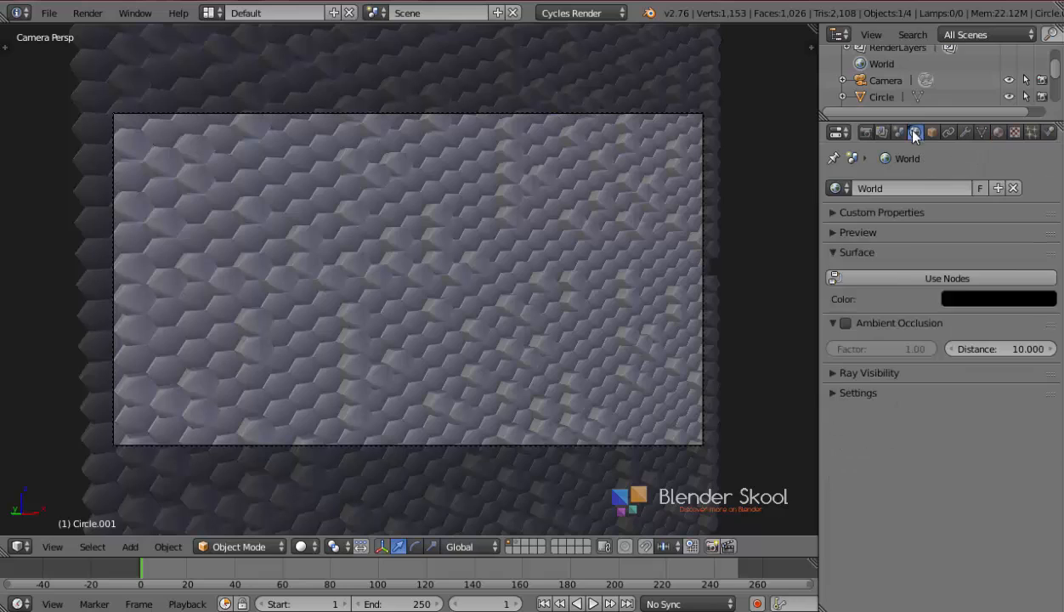
{"action": "left_click", "coordinate": [945, 297]}
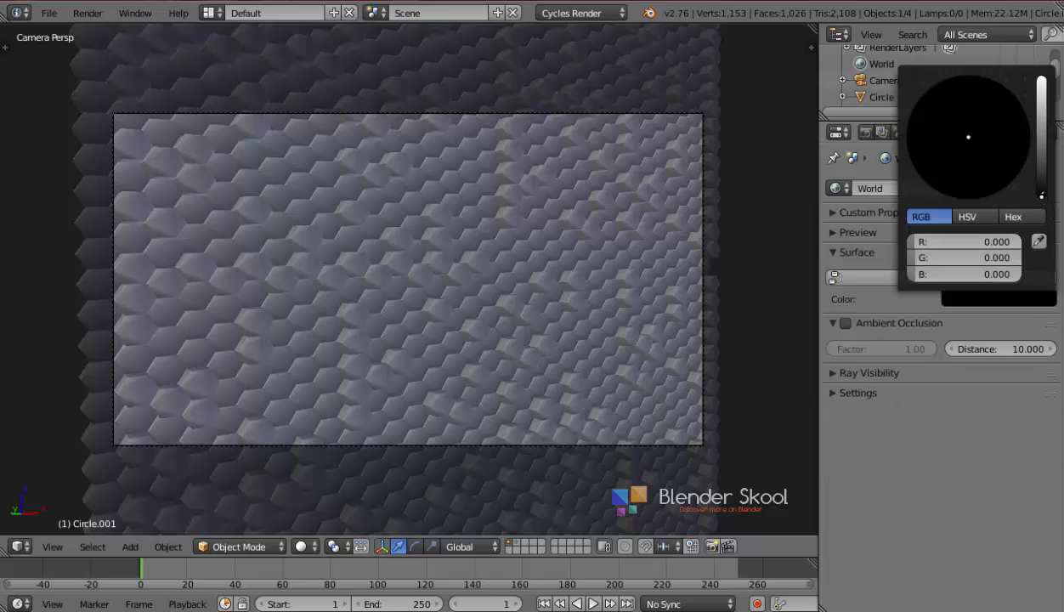
{"action": "left_click_drag", "start_coordinate": [1041, 195], "coordinate": [1041, 191]}
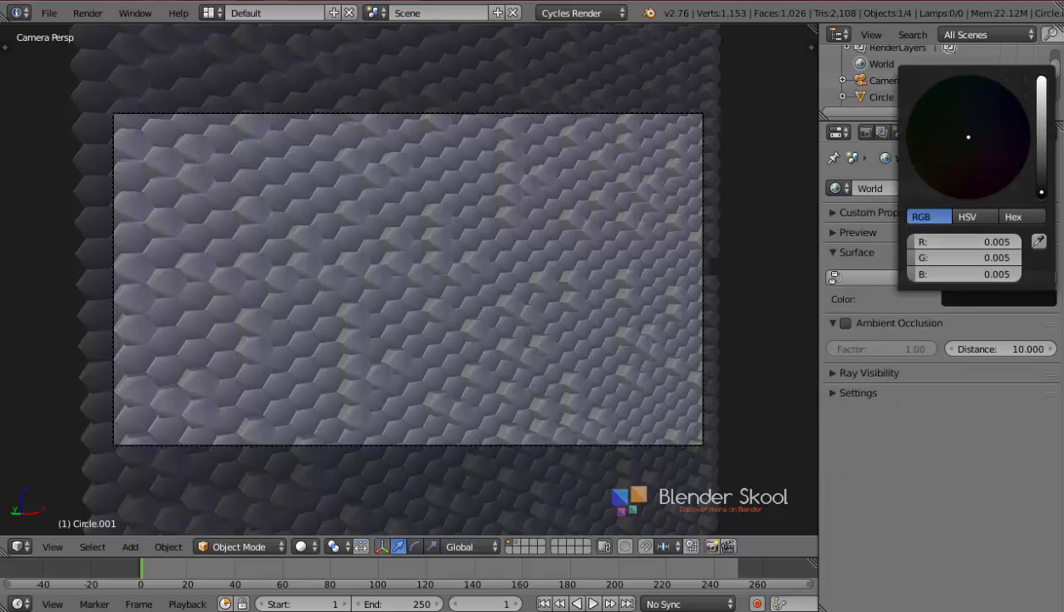
{"action": "scroll", "coordinate": [439, 460], "scroll_direction": "down", "scroll_amount": 4}
{"action": "left_click", "coordinate": [303, 546]}
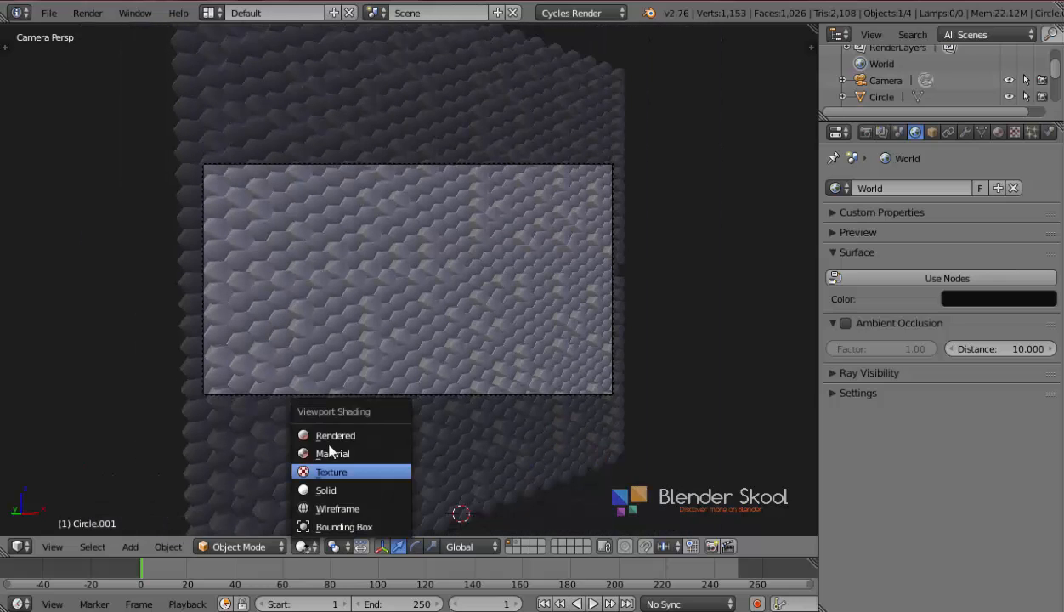
{"action": "left_click", "coordinate": [330, 436]}
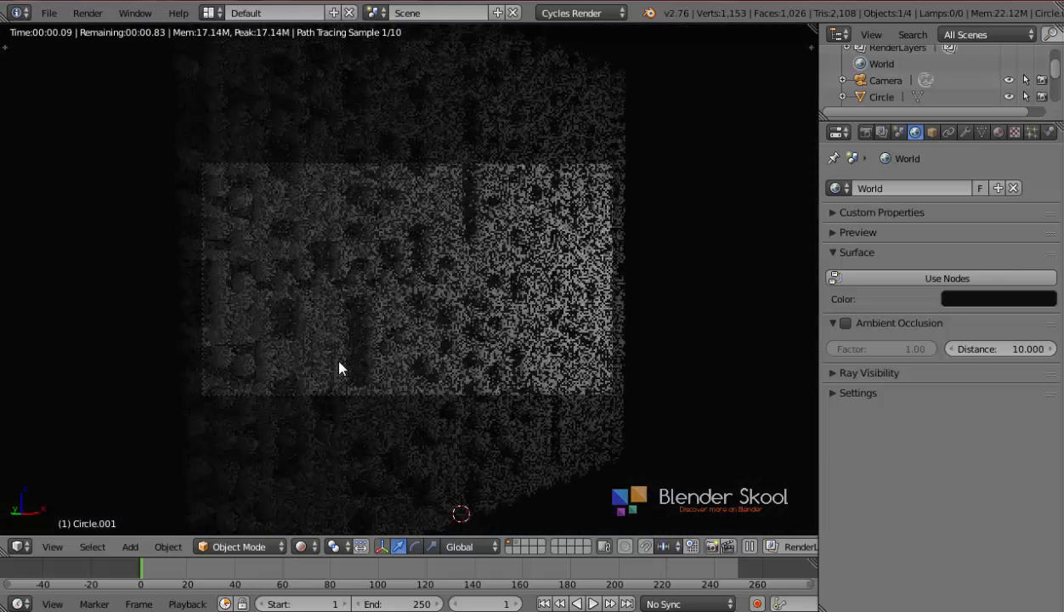
Step: Limit rendering to a border drawn around the camera frame and return the viewport to solid shading
{"action": "left_click", "coordinate": [865, 132]}
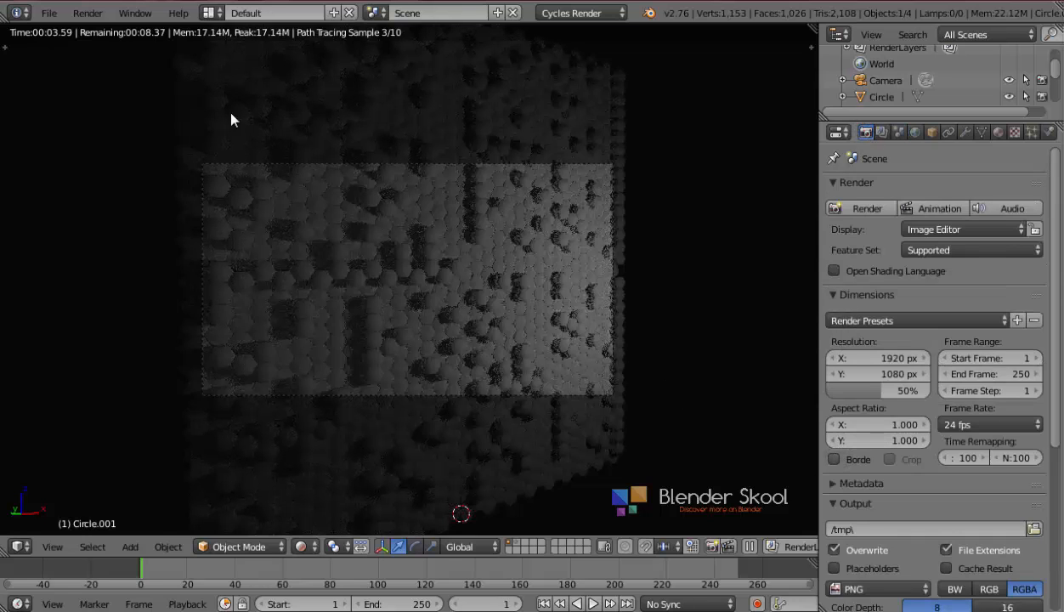
{"action": "key", "text": "ctrl+b"}
{"action": "left_click_drag", "start_coordinate": [190, 151], "coordinate": [627, 410]}
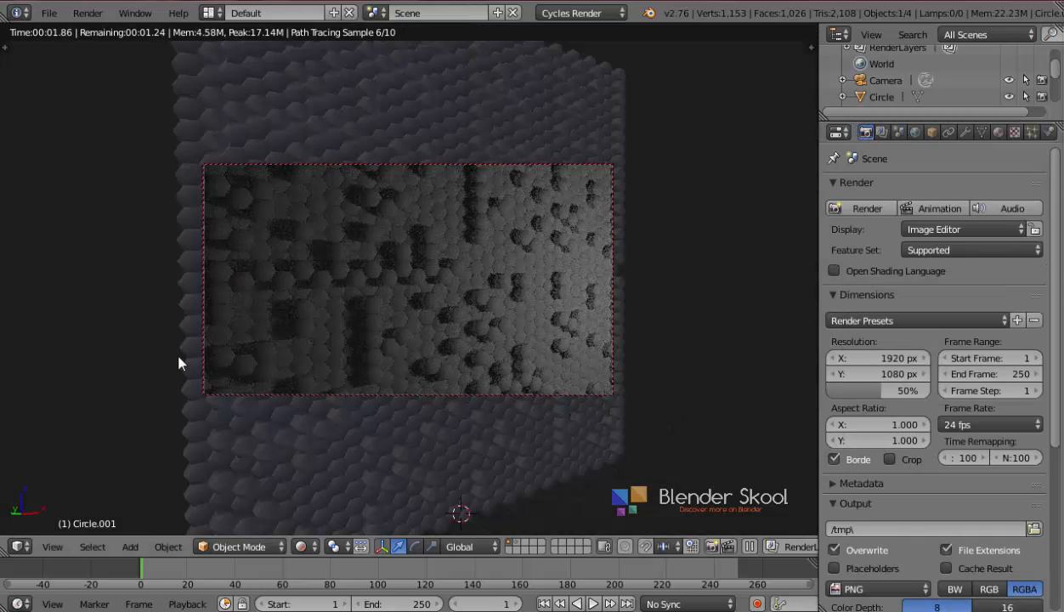
{"action": "key", "text": "shift+z"}
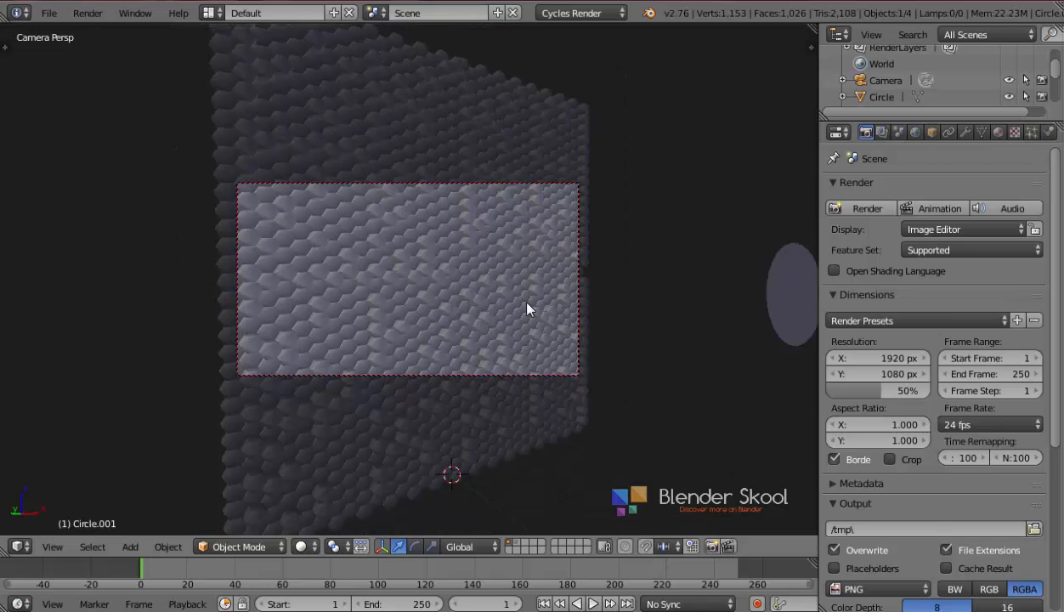
Step: Set the emission strength of the circle light beside the camera to 1
{"action": "mouse_move", "coordinate": [527, 308]}
{"action": "middle_mouse_down"}
{"action": "mouse_move", "coordinate": [600, 344]}
{"action": "mouse_move", "coordinate": [628, 399]}
{"action": "middle_mouse_up"}
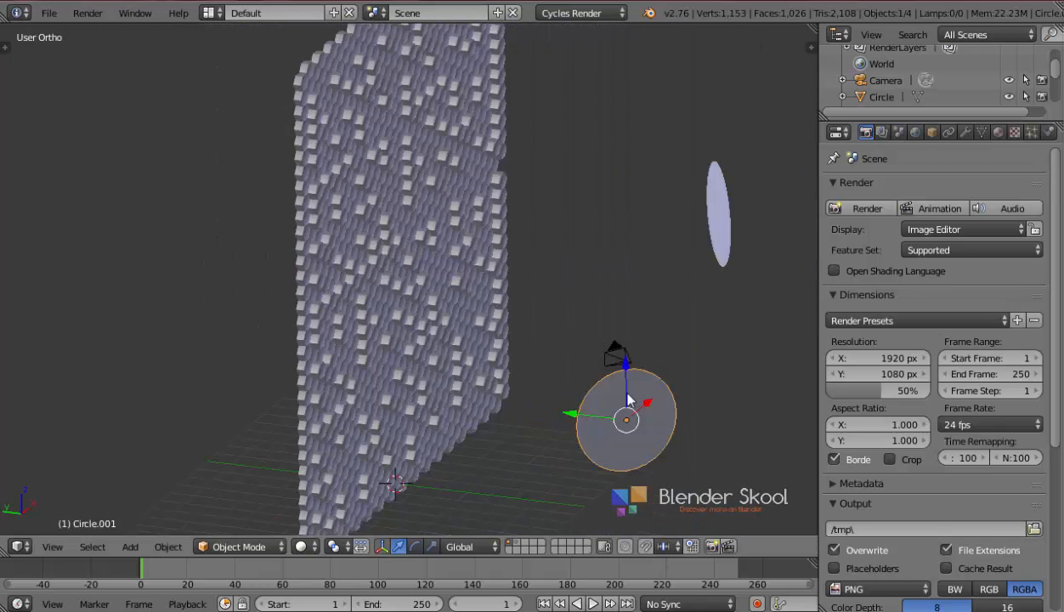
{"action": "left_click", "coordinate": [998, 132]}
{"action": "left_click", "coordinate": [950, 382]}
{"action": "type", "text": "1"}
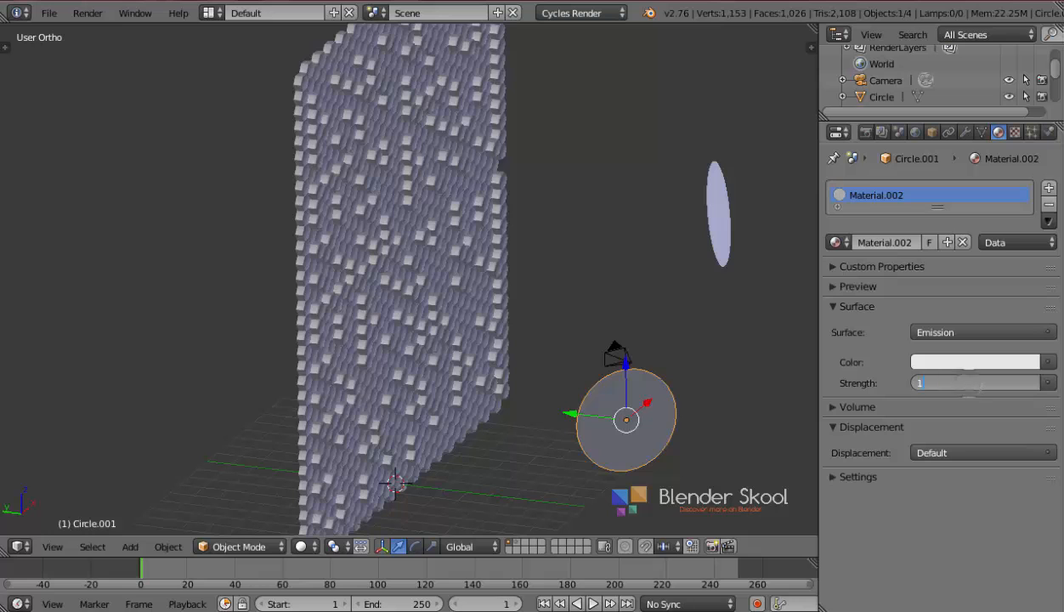
{"action": "key", "text": "Return"}
Step: Preview the brighter lighting on the hexagon wall in rendered camera view, limited to the border, and return to solid shading
{"action": "left_click", "coordinate": [336, 548]}
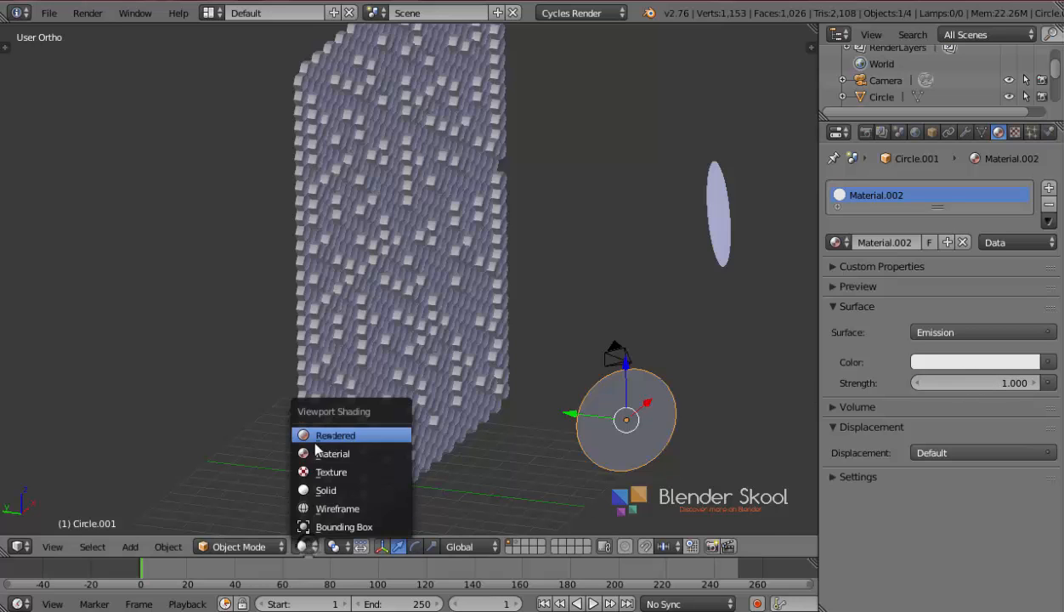
{"action": "left_click", "coordinate": [322, 435]}
{"action": "left_click", "coordinate": [51, 546]}
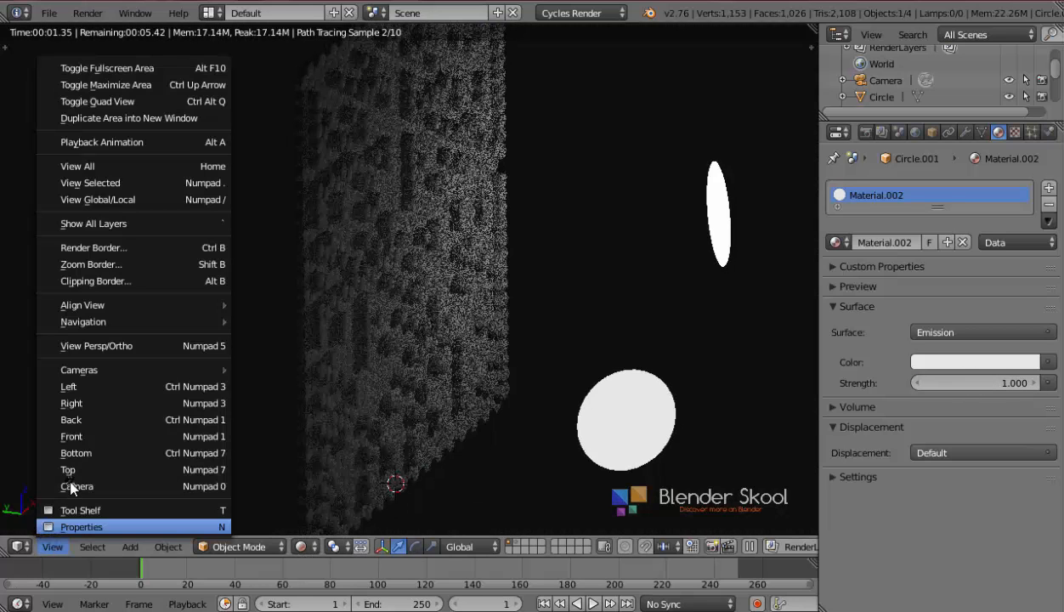
{"action": "left_click", "coordinate": [71, 488]}
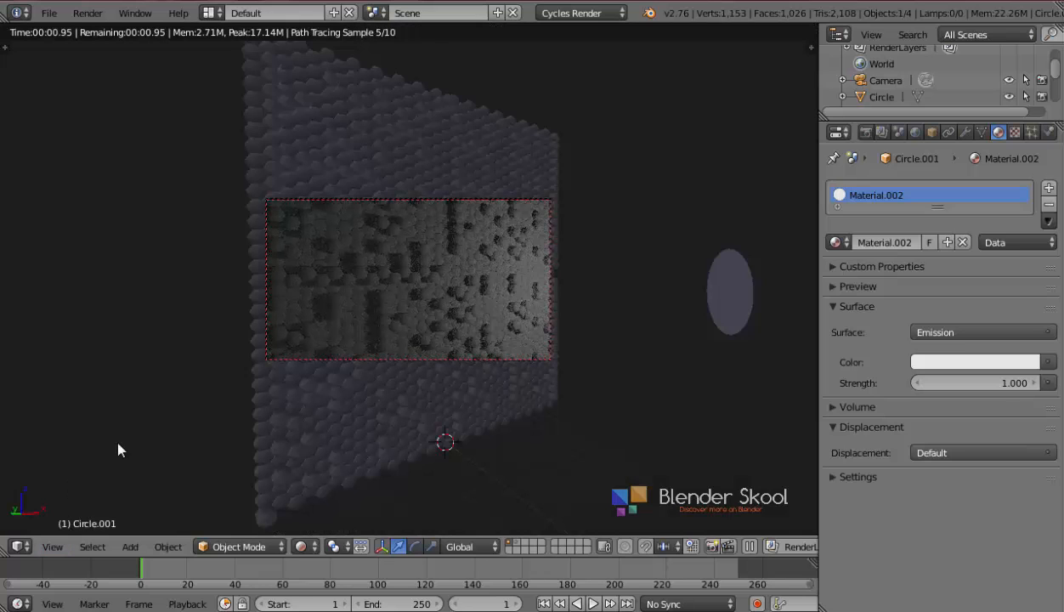
{"action": "scroll", "coordinate": [424, 314], "scroll_direction": "up", "scroll_amount": 2}
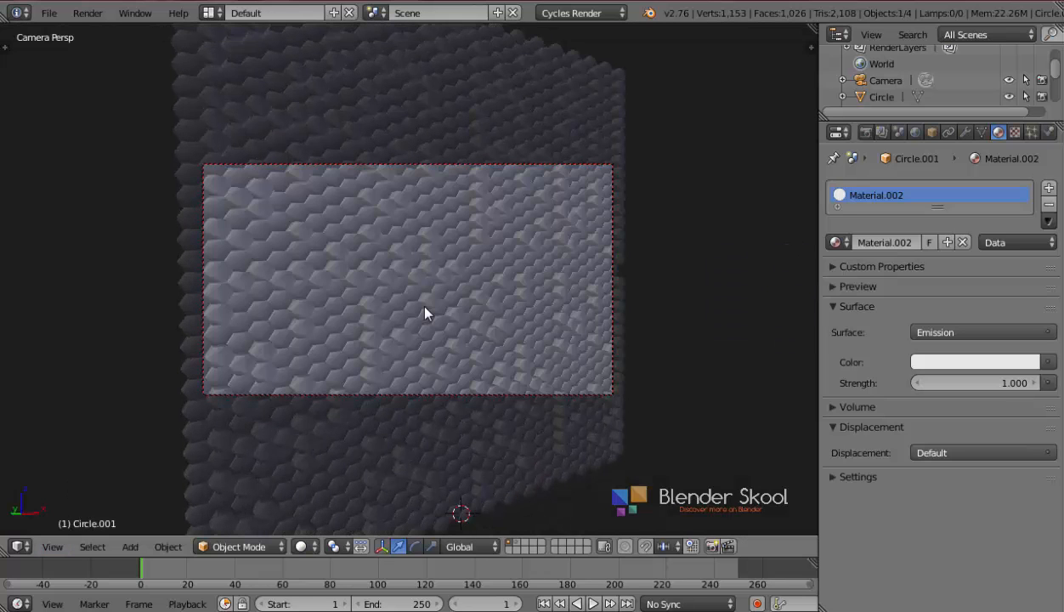
{"action": "scroll", "coordinate": [425, 313], "scroll_direction": "up", "scroll_amount": 2}
{"action": "key", "text": "ctrl+shift+o"}
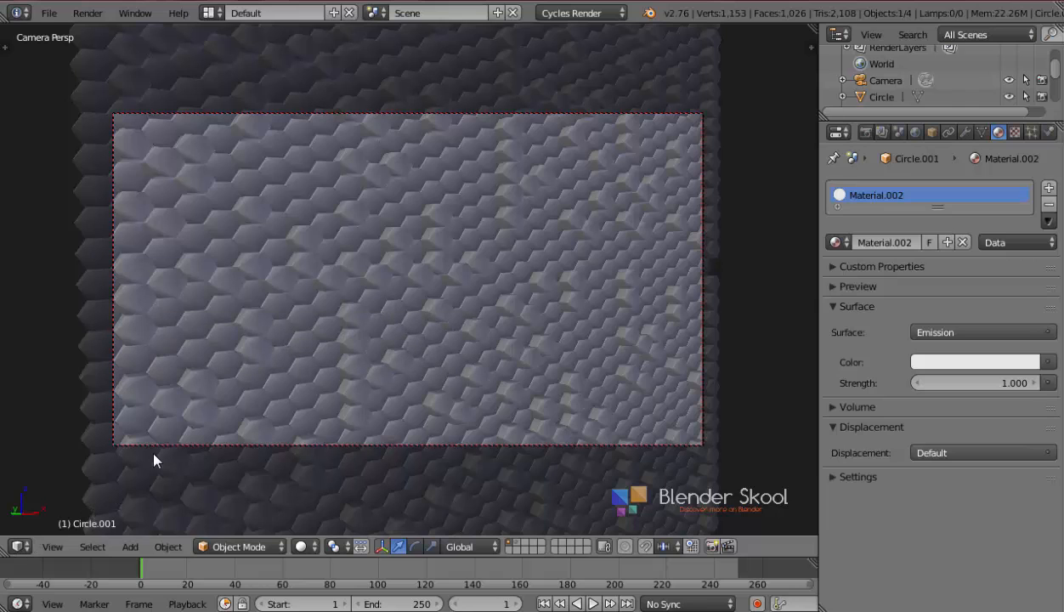
{"action": "scroll", "coordinate": [217, 422], "scroll_direction": "down", "scroll_amount": 2}
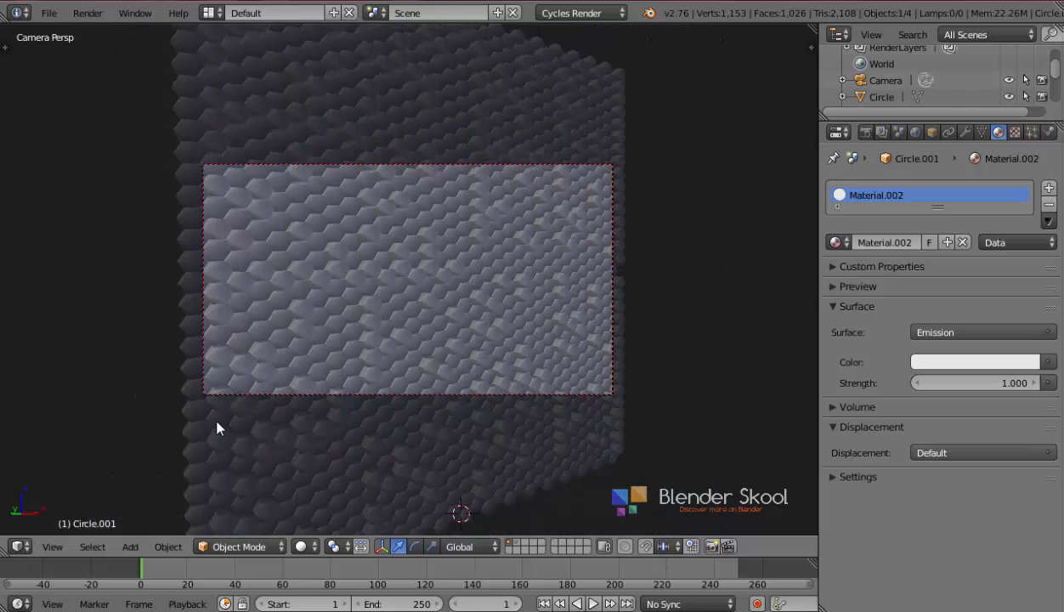
Step: Show only layer 2 with the source hexagons and create a new material on the longer one, Hexagon.001
{"action": "key", "text": "2"}
{"action": "scroll", "coordinate": [217, 422], "scroll_direction": "down", "scroll_amount": 2}
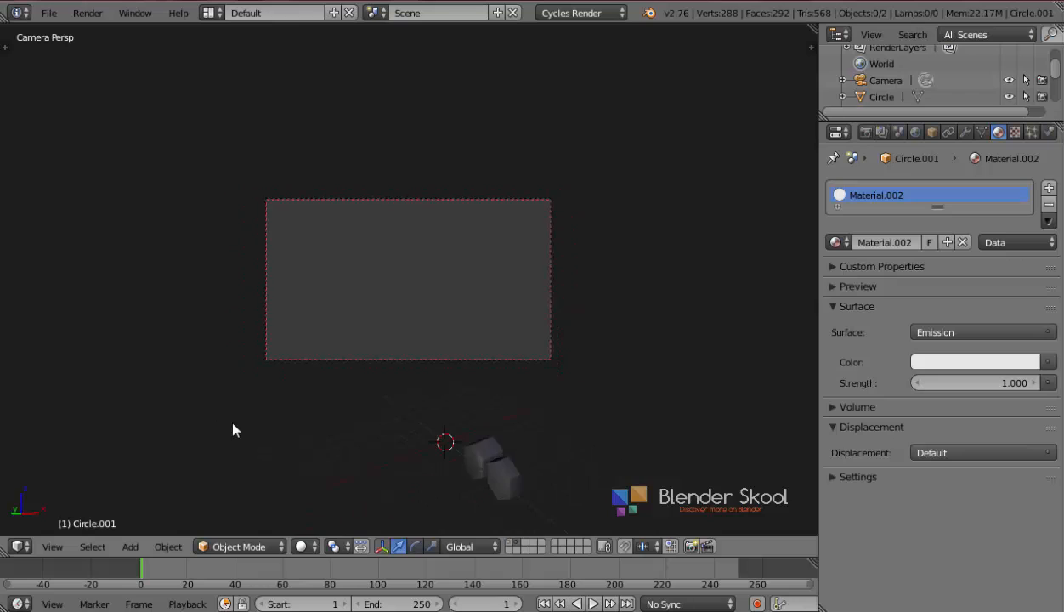
{"action": "middle_click_drag", "start_coordinate": [232, 423], "coordinate": [398, 478]}
{"action": "scroll", "coordinate": [374, 425], "scroll_direction": "down", "scroll_amount": 2}
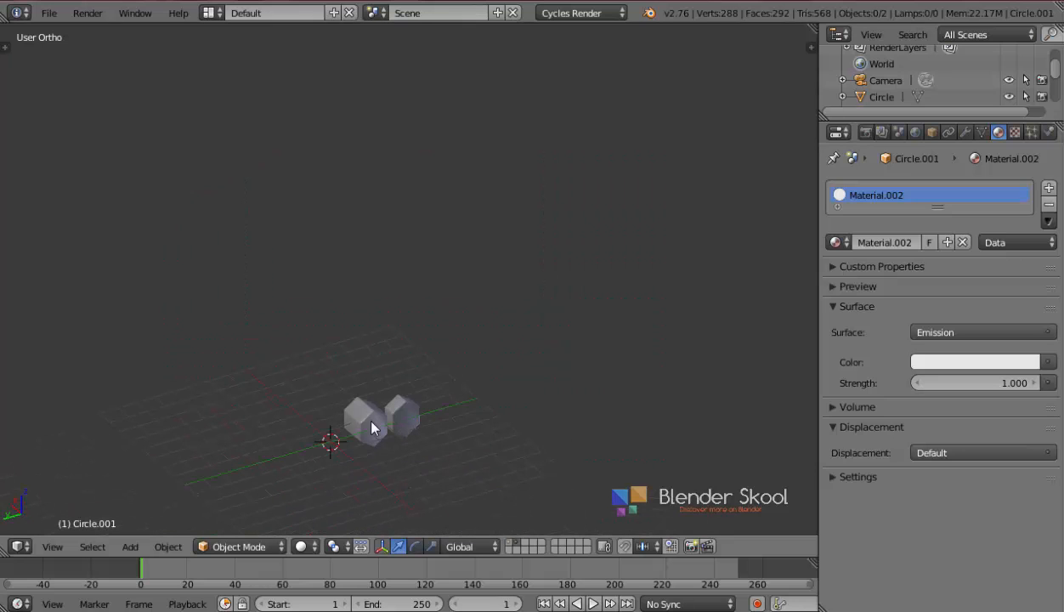
{"action": "middle_click_drag", "start_coordinate": [371, 420], "coordinate": [373, 361], "text": "shift"}
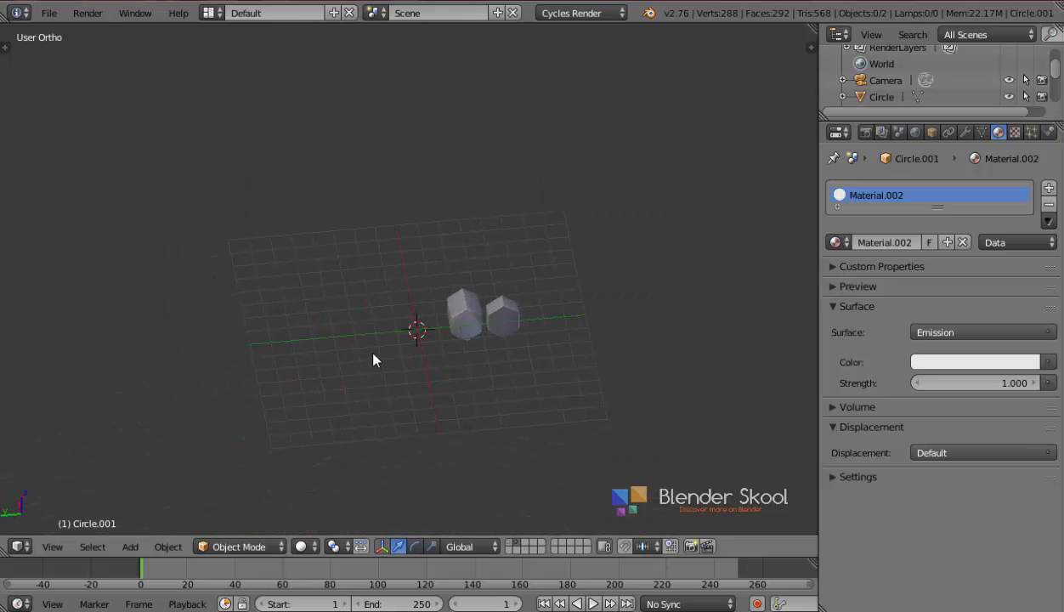
{"action": "right_click", "coordinate": [477, 333]}
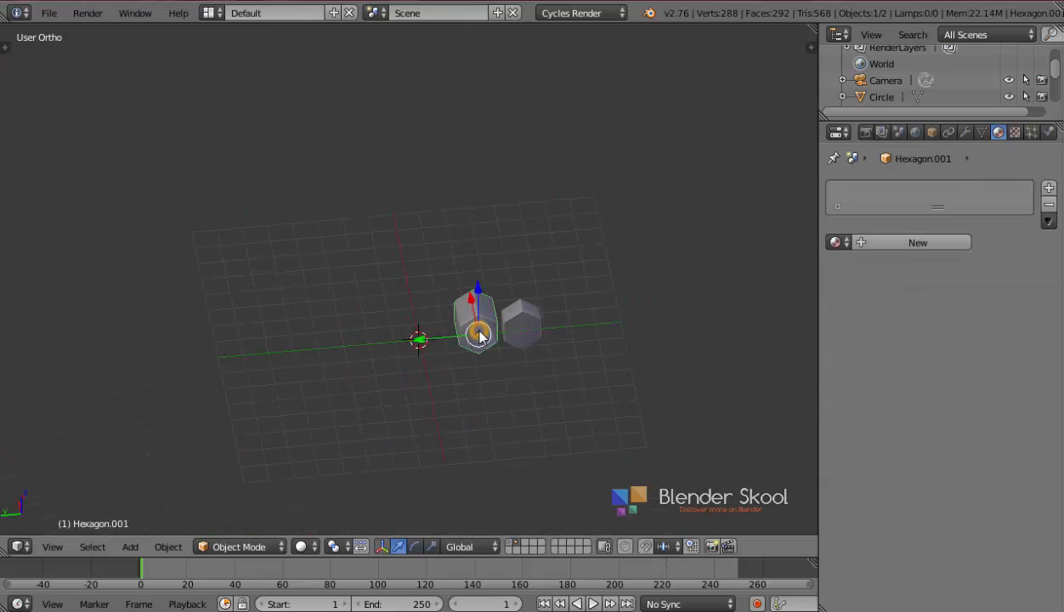
{"action": "left_click", "coordinate": [939, 243]}
Step: Assign the existing Material.003 to the shorter hexagon and rename the shared material to Hexagon
{"action": "right_click", "coordinate": [524, 315]}
{"action": "left_click", "coordinate": [835, 243]}
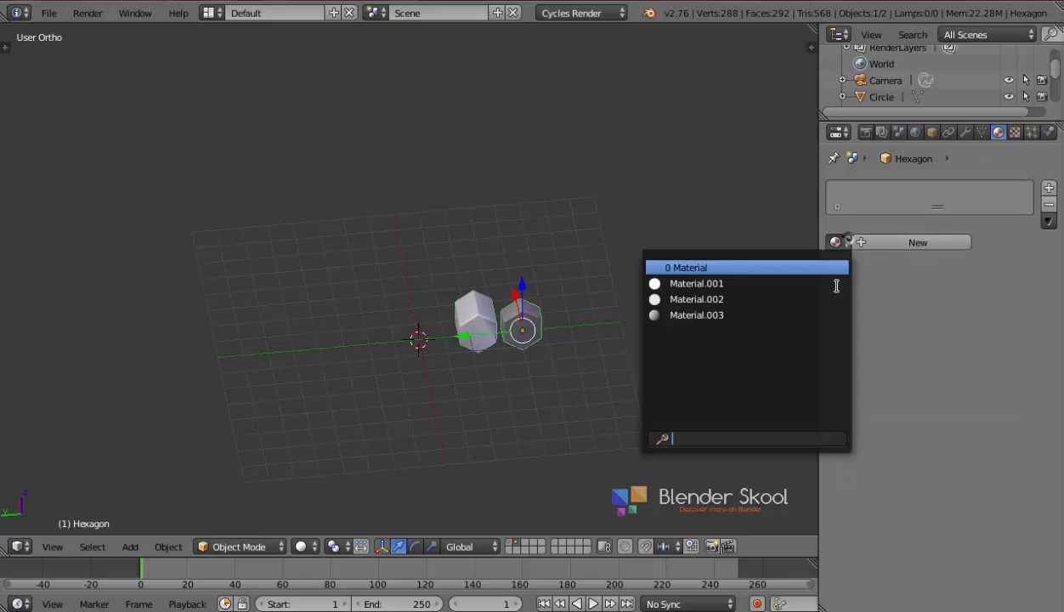
{"action": "left_click", "coordinate": [679, 306]}
{"action": "left_click", "coordinate": [864, 241]}
{"action": "key", "text": "Caps_Lock"}
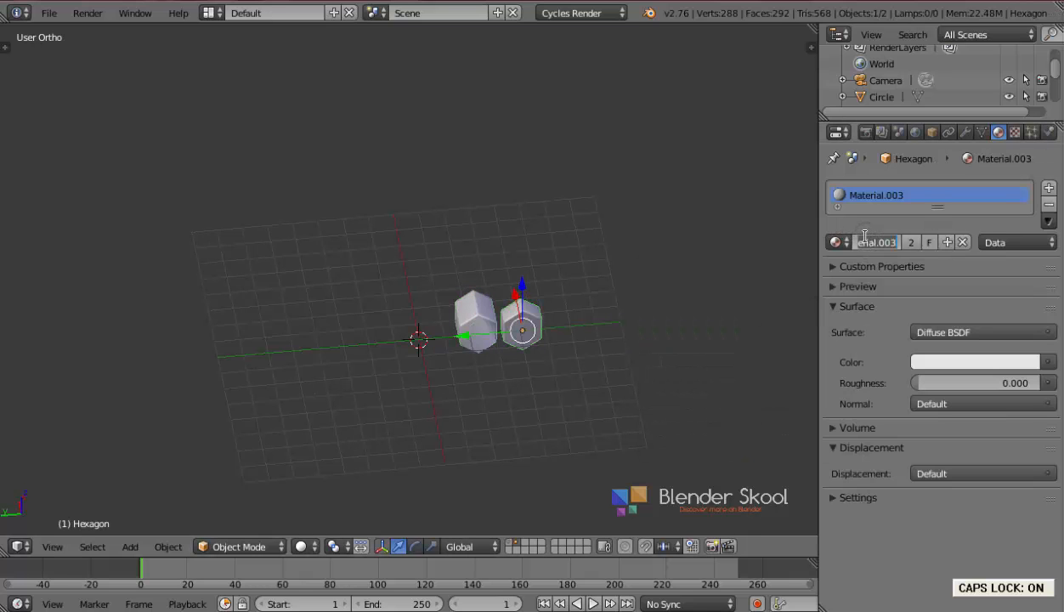
{"action": "type", "text": "Hexagon"}
{"action": "key", "text": "Return"}
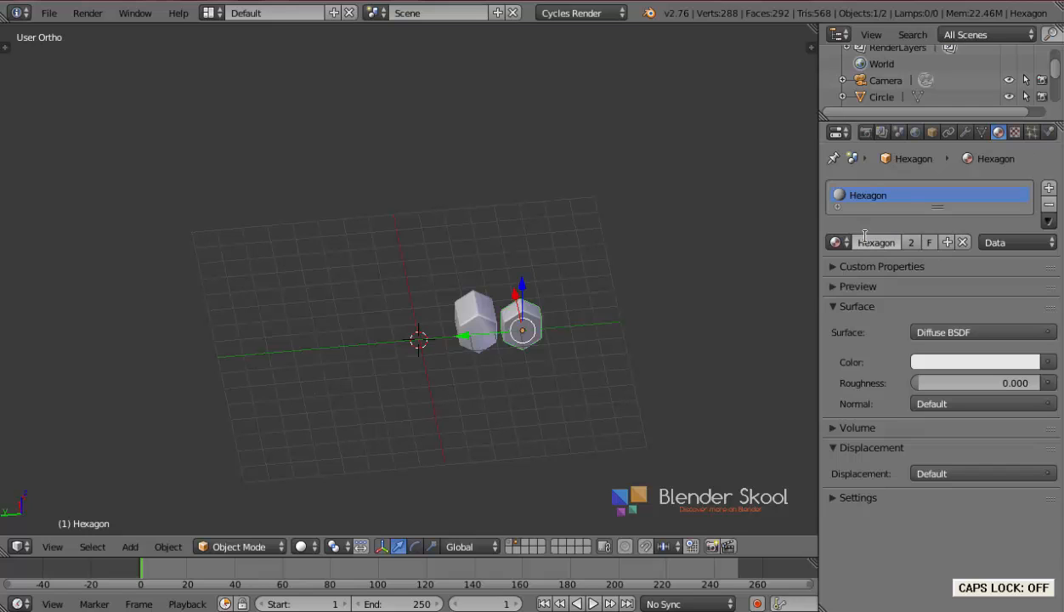
Step: Change the 3D viewport to a node editor showing the Hexagon material's nodes and hide its sidebar
{"action": "left_click", "coordinate": [20, 547]}
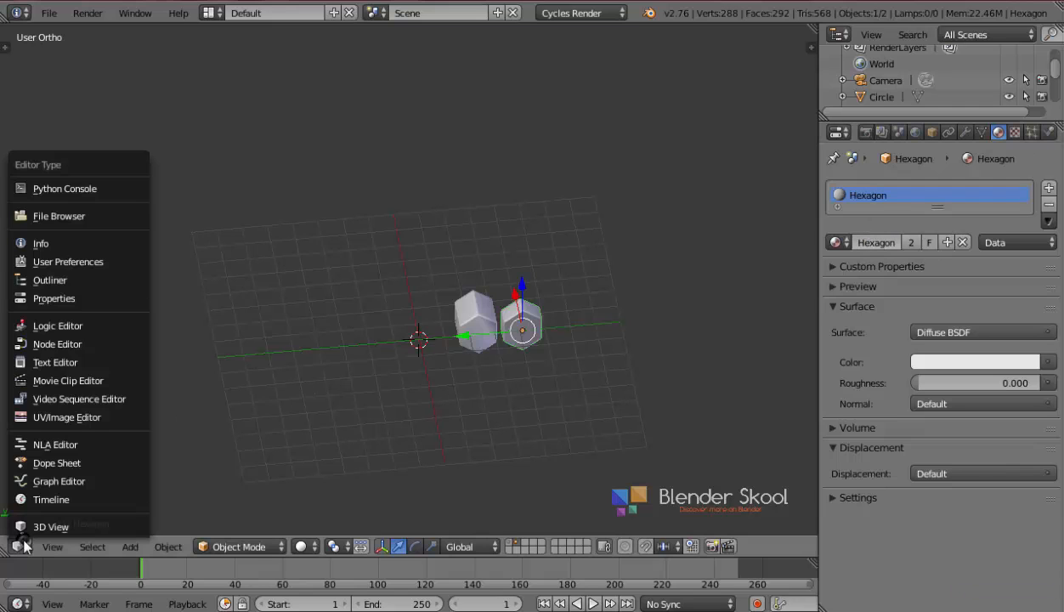
{"action": "left_click", "coordinate": [96, 341]}
{"action": "key", "text": "n"}
{"action": "middle_click_drag", "start_coordinate": [88, 332], "coordinate": [267, 330]}
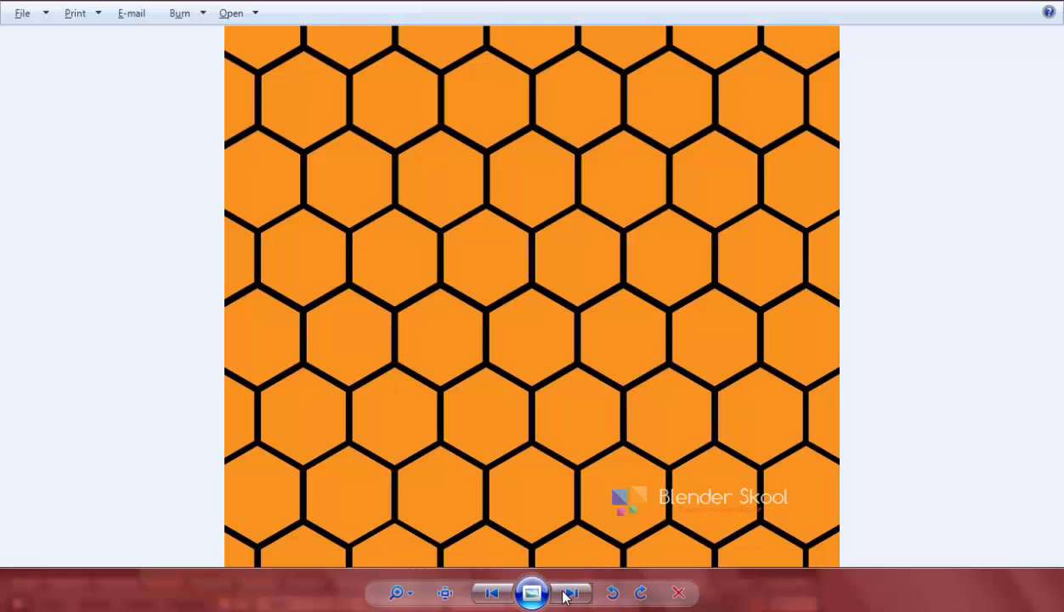
Step: Examine the reference render of the red, black and white hexagon wall in the image viewer and switch back to Blender
{"action": "left_click", "coordinate": [572, 593]}
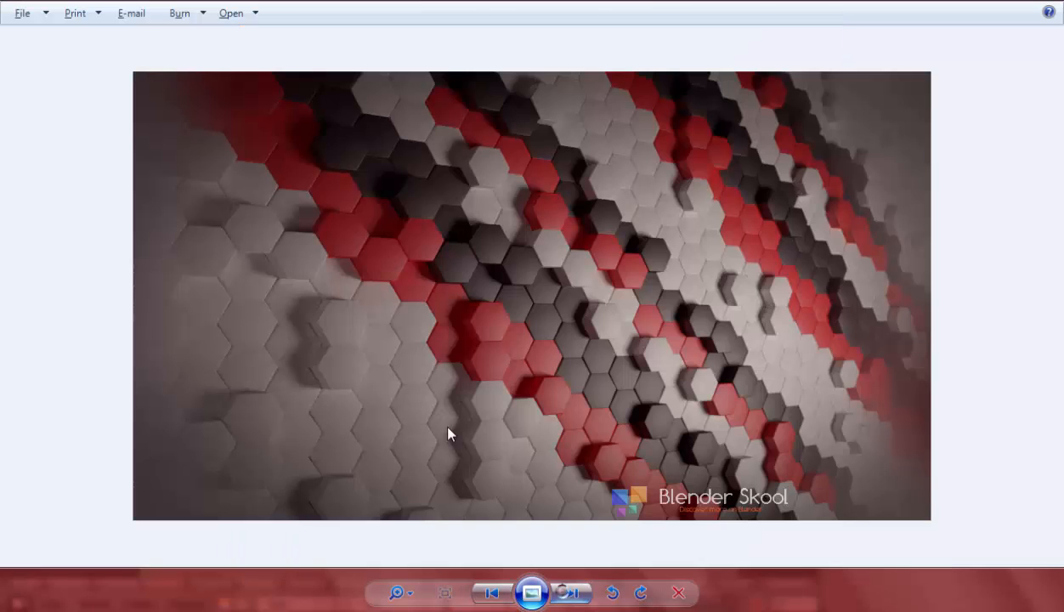
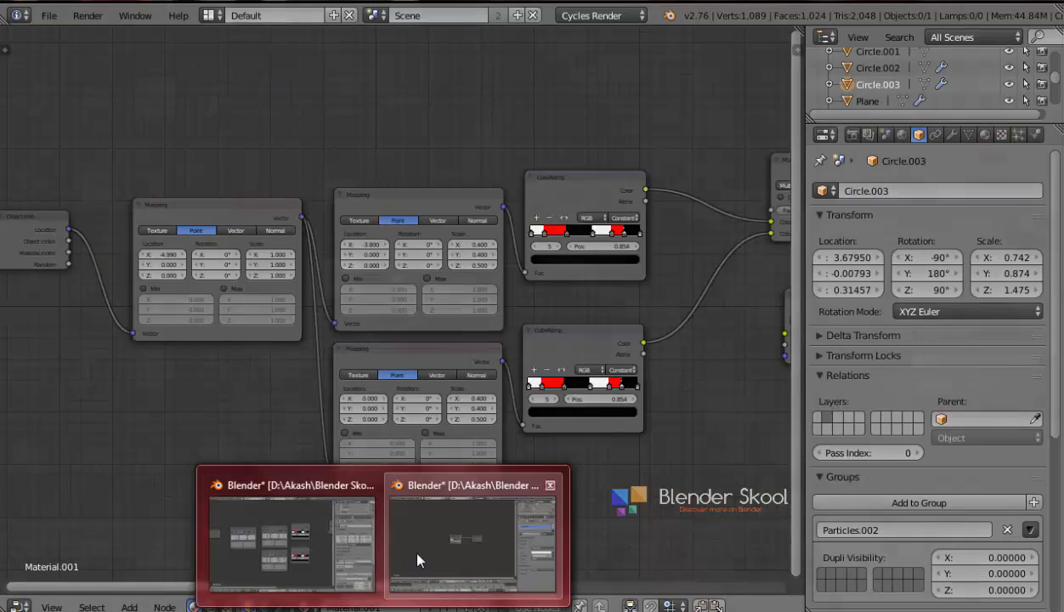
{"action": "left_click", "coordinate": [407, 540]}
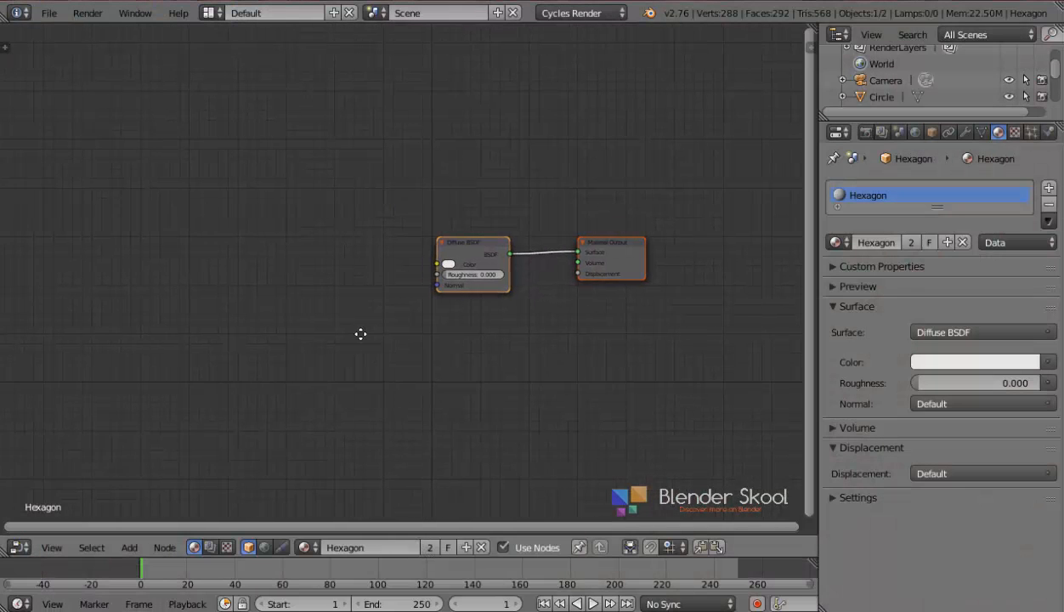
Step: Make room beside the Material Output and insert a Mix Shader between the Diffuse BSDF and the output
{"action": "left_click_drag", "start_coordinate": [452, 242], "coordinate": [324, 247]}
{"action": "key", "text": "shift+a"}
{"action": "left_click", "coordinate": [459, 160]}
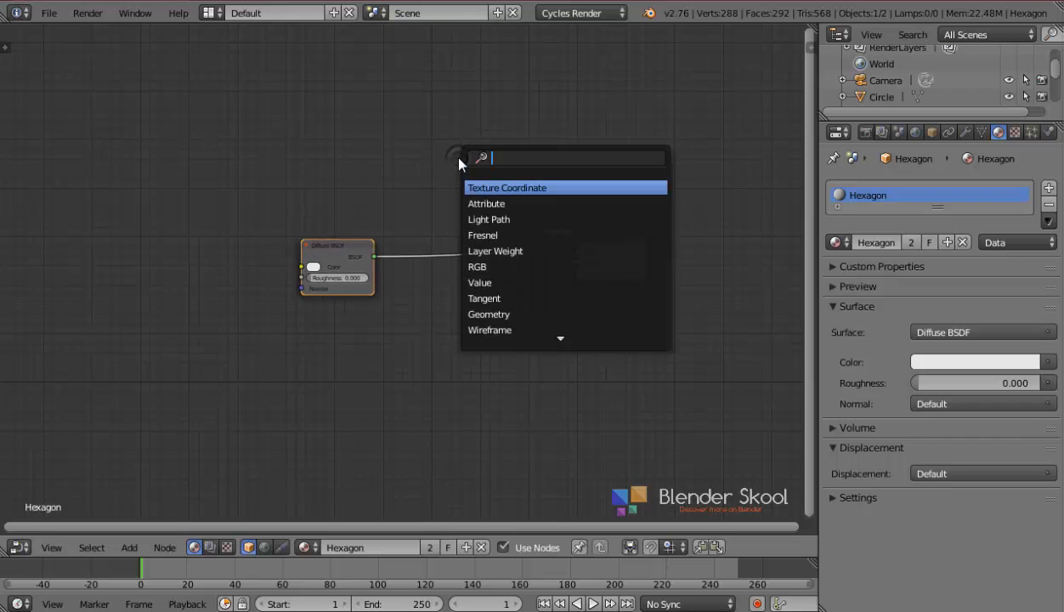
{"action": "type", "text": "mix"}
{"action": "key", "text": "Return"}
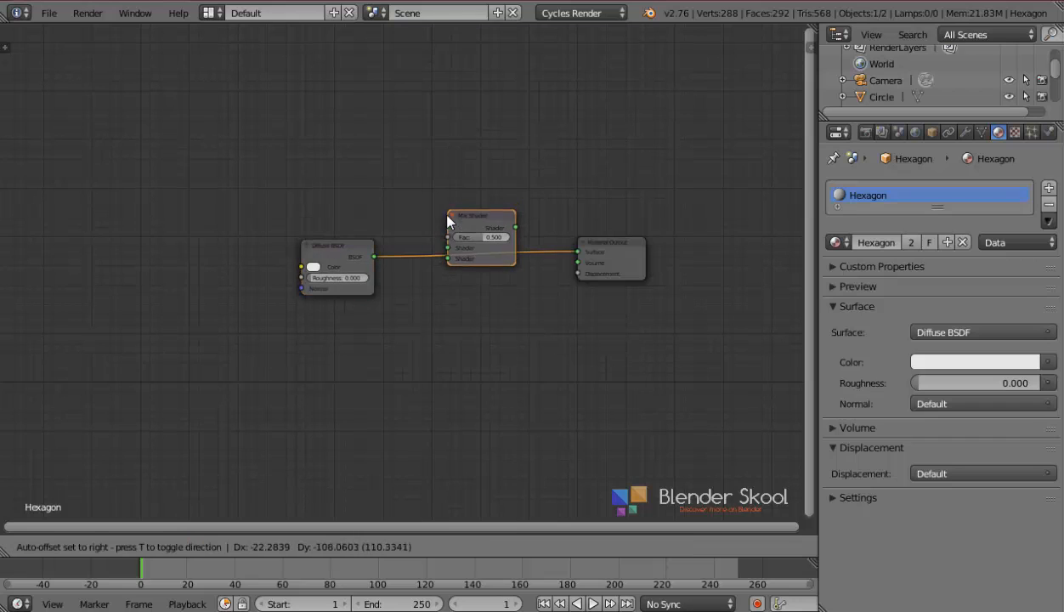
{"action": "left_click", "coordinate": [445, 236]}
Step: Add a Glossy BSDF below the Diffuse BSDF and connect it to the Mix Shader's second shader input
{"action": "key", "text": "shift+a"}
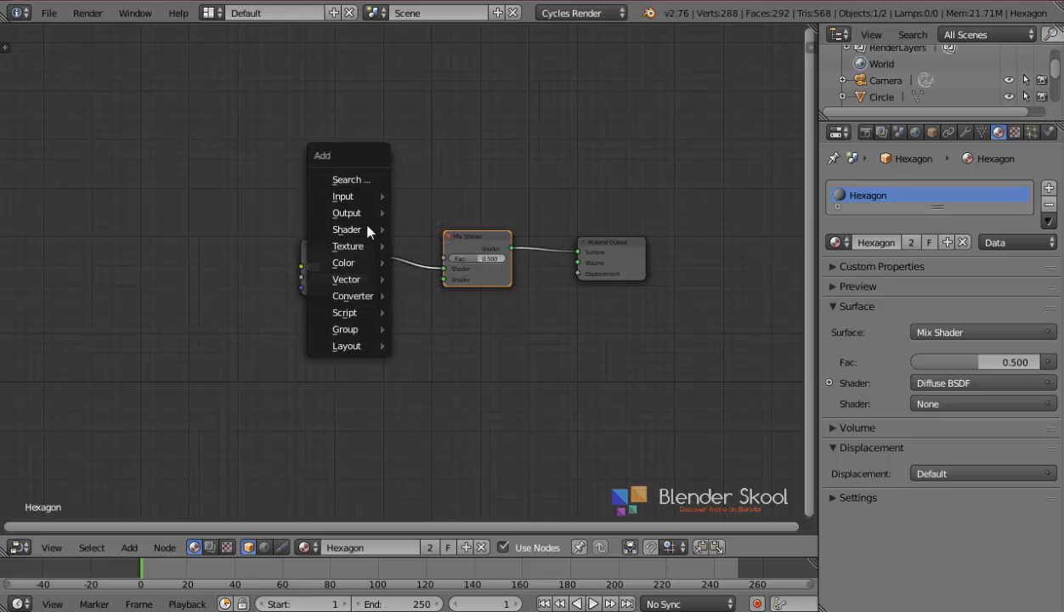
{"action": "mouse_move", "coordinate": [358, 231]}
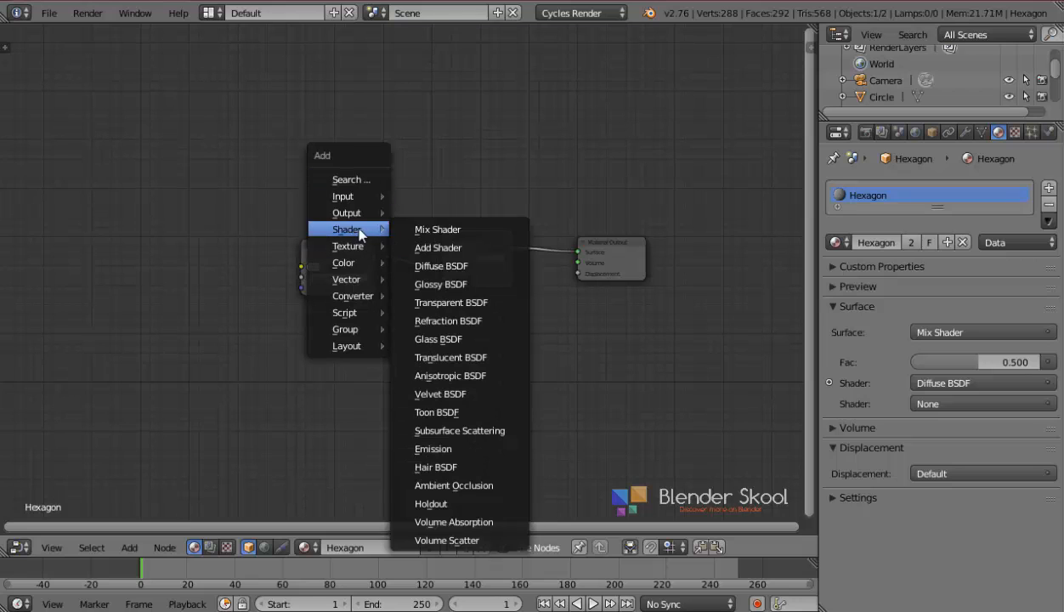
{"action": "left_click", "coordinate": [442, 284]}
{"action": "left_click", "coordinate": [309, 302]}
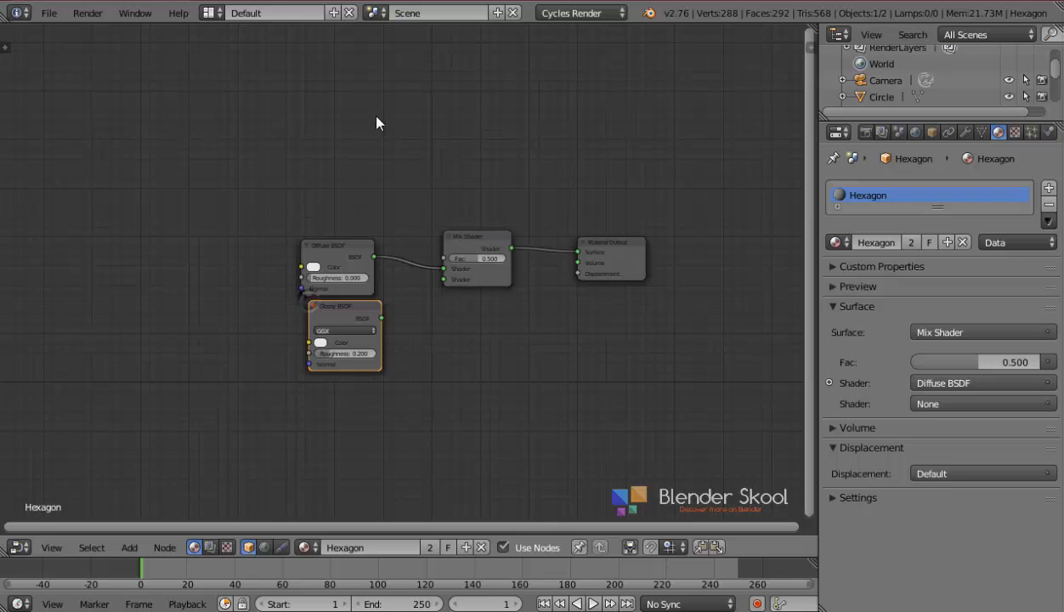
{"action": "left_click_drag", "start_coordinate": [382, 318], "coordinate": [442, 281]}
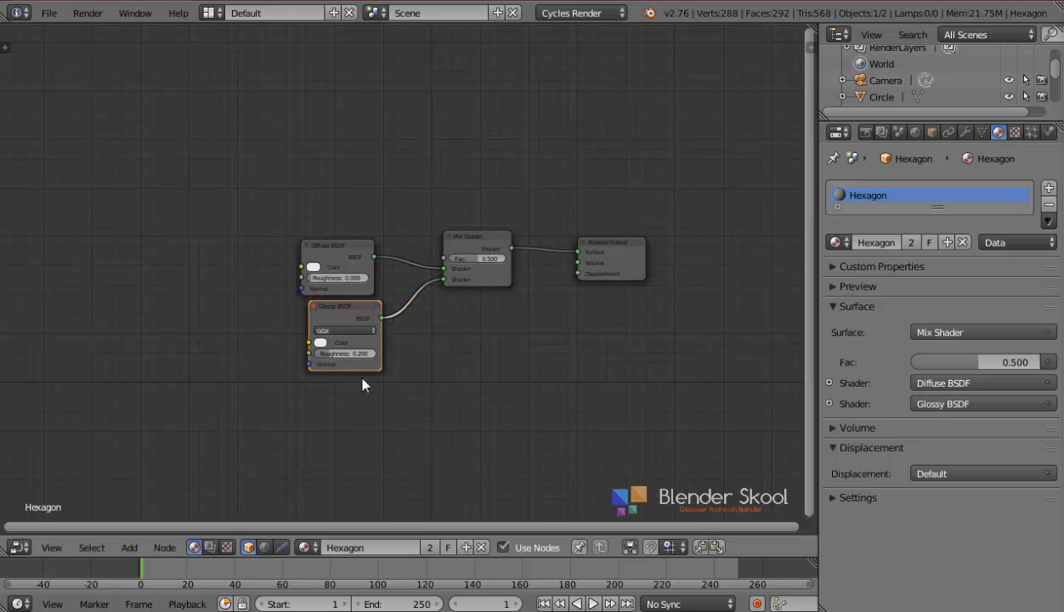
Step: Set the Glossy BSDF roughness to 0.3 and the Mix Shader factor to 0.15, and check the material preview
{"action": "left_click", "coordinate": [359, 361]}
{"action": "type", "text": "0.3"}
{"action": "key", "text": "Return"}
{"action": "left_click", "coordinate": [484, 258]}
{"action": "type", "text": ".15"}
{"action": "key", "text": "Return"}
{"action": "left_click", "coordinate": [832, 286]}
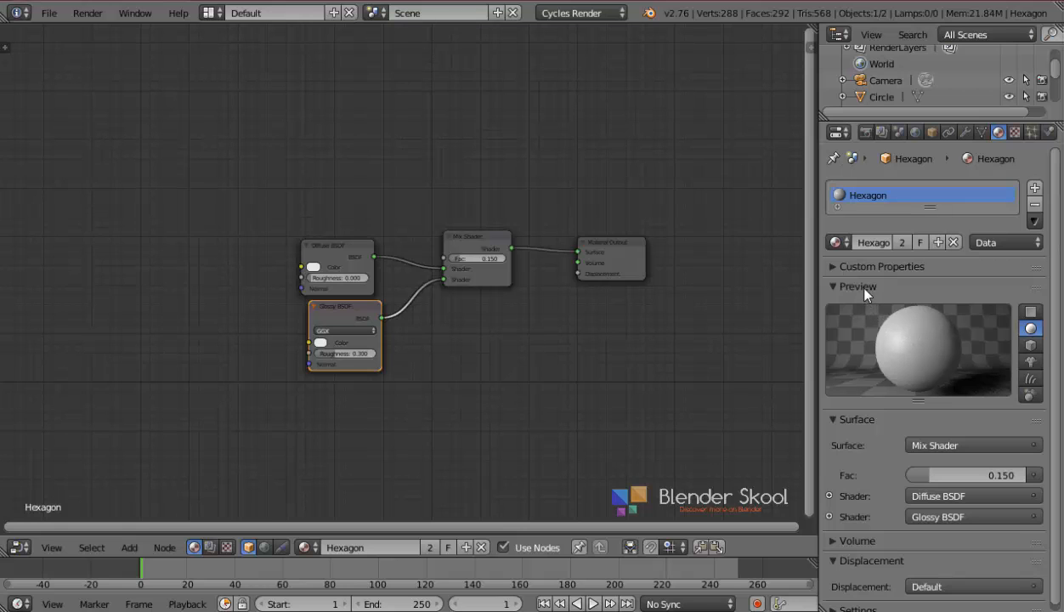
{"action": "left_click", "coordinate": [865, 291]}
Step: Add an Object Info node well ahead of the Diffuse BSDF, leaving room for further nodes in between
{"action": "middle_click_drag", "start_coordinate": [433, 290], "coordinate": [524, 365]}
{"action": "left_click_drag", "start_coordinate": [467, 308], "coordinate": [473, 306]}
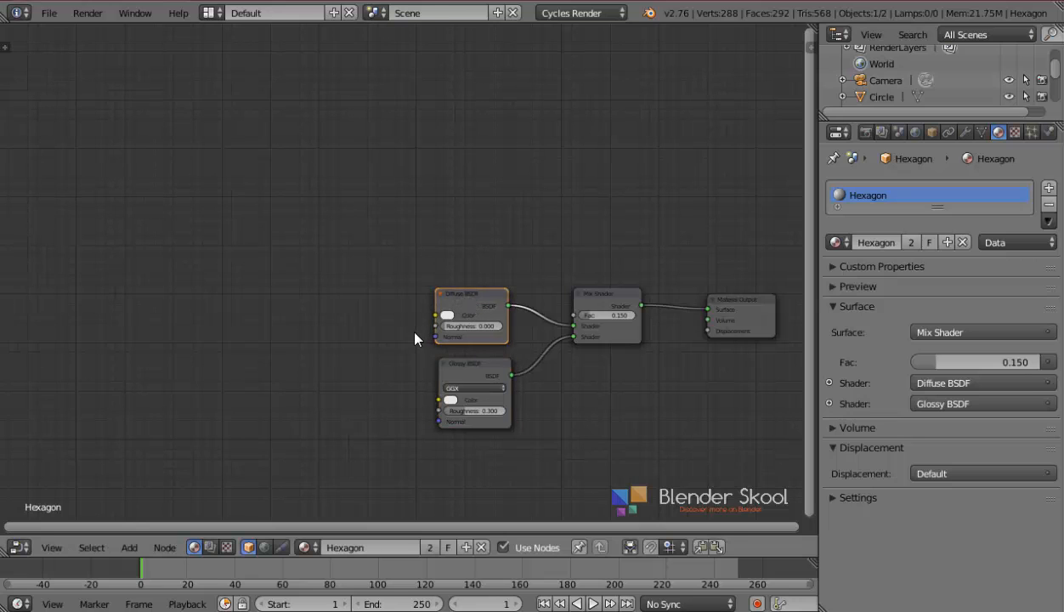
{"action": "mouse_move", "coordinate": [415, 330]}
{"action": "middle_mouse_down"}
{"action": "mouse_move", "coordinate": [455, 321]}
{"action": "mouse_move", "coordinate": [432, 341]}
{"action": "middle_mouse_up"}
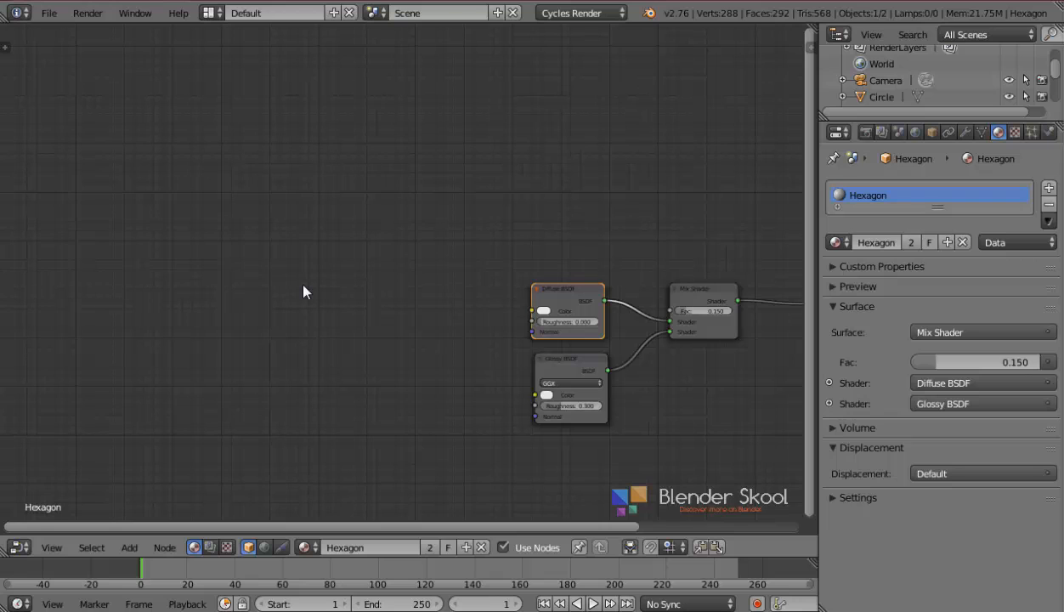
{"action": "key", "text": "shift+a"}
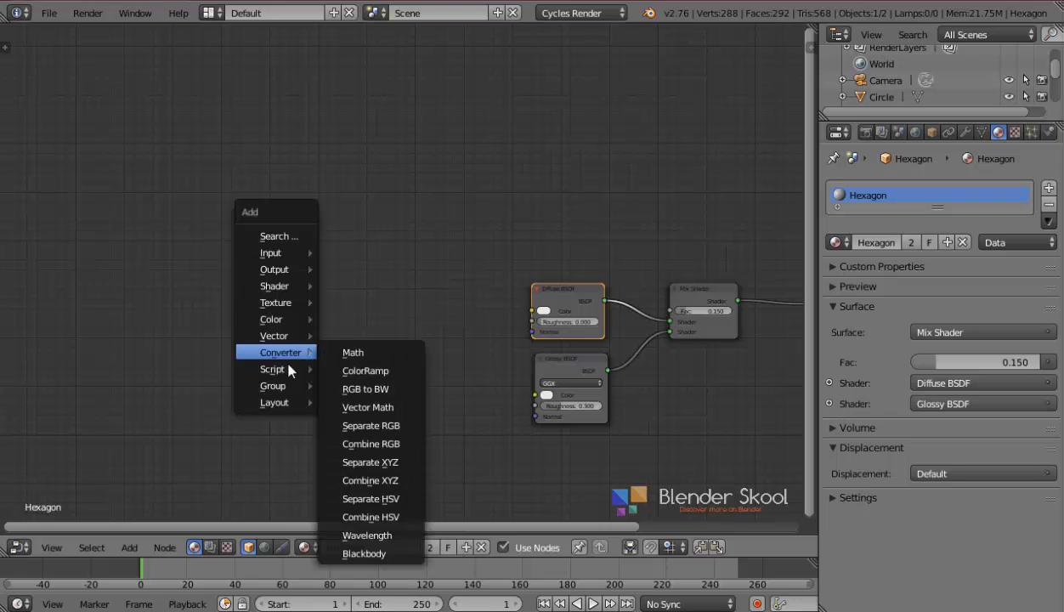
{"action": "mouse_move", "coordinate": [270, 252]}
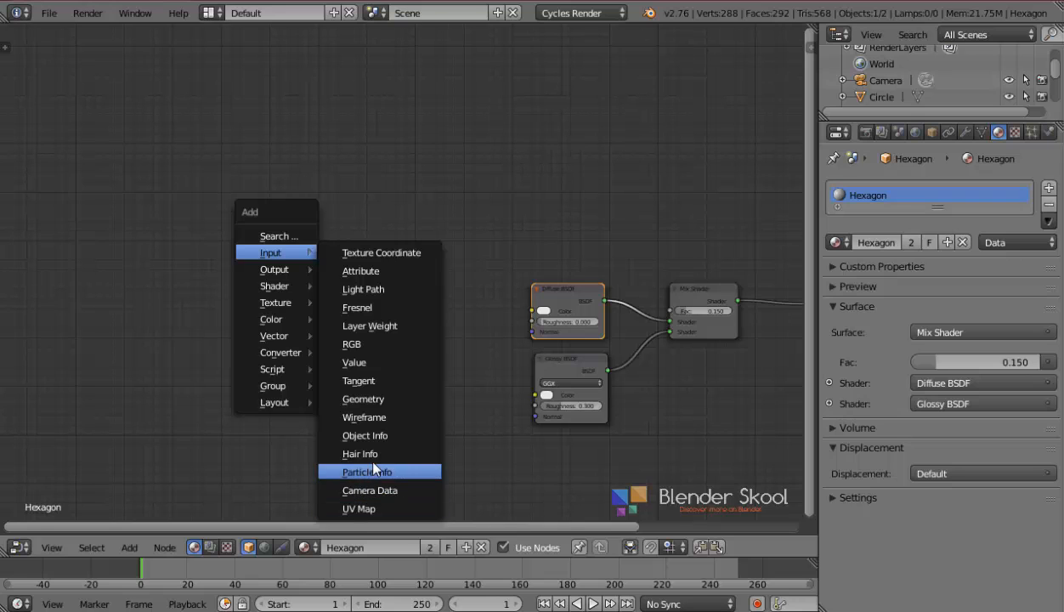
{"action": "left_click", "coordinate": [371, 435]}
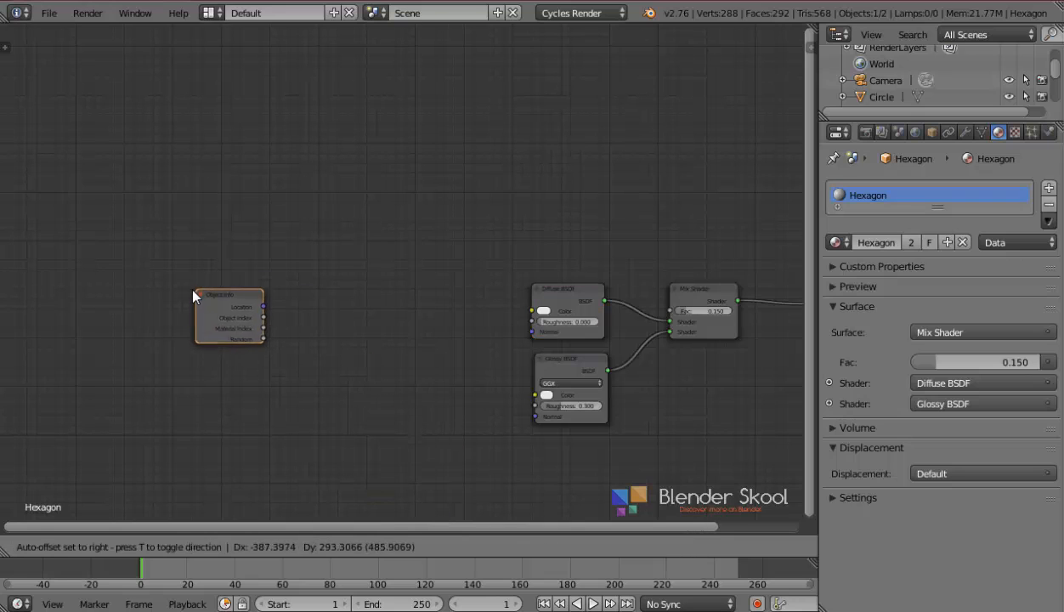
{"action": "left_click", "coordinate": [187, 294]}
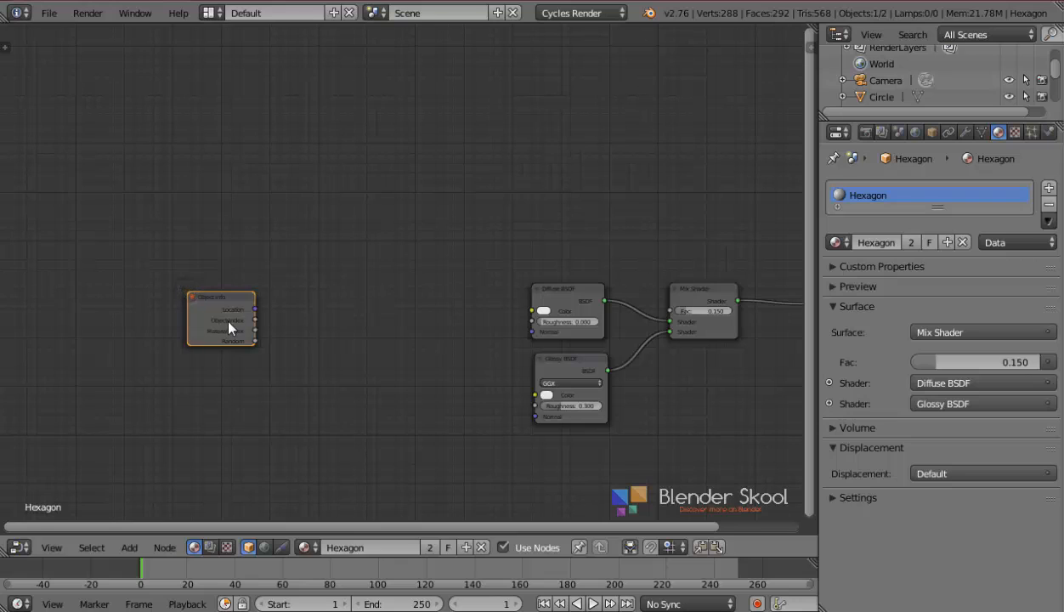
{"action": "left_click_drag", "start_coordinate": [222, 314], "coordinate": [88, 330]}
Step: Add a ColorRamp fed by the Object Info Location output and connect its colour to the Diffuse BSDF colour
{"action": "key", "text": "shift+a"}
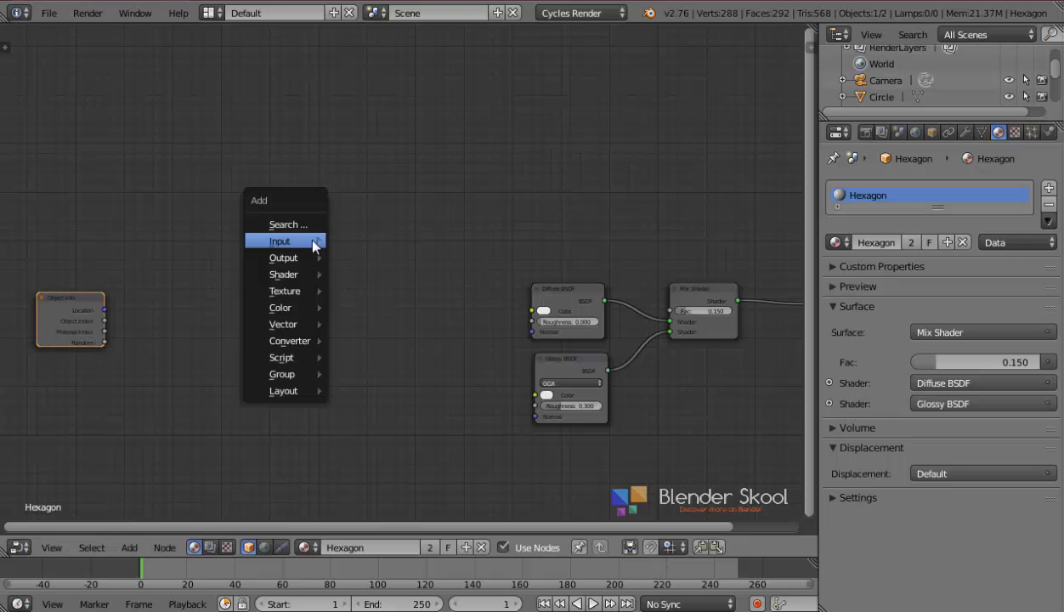
{"action": "left_click", "coordinate": [311, 228]}
{"action": "type", "text": "colo"}
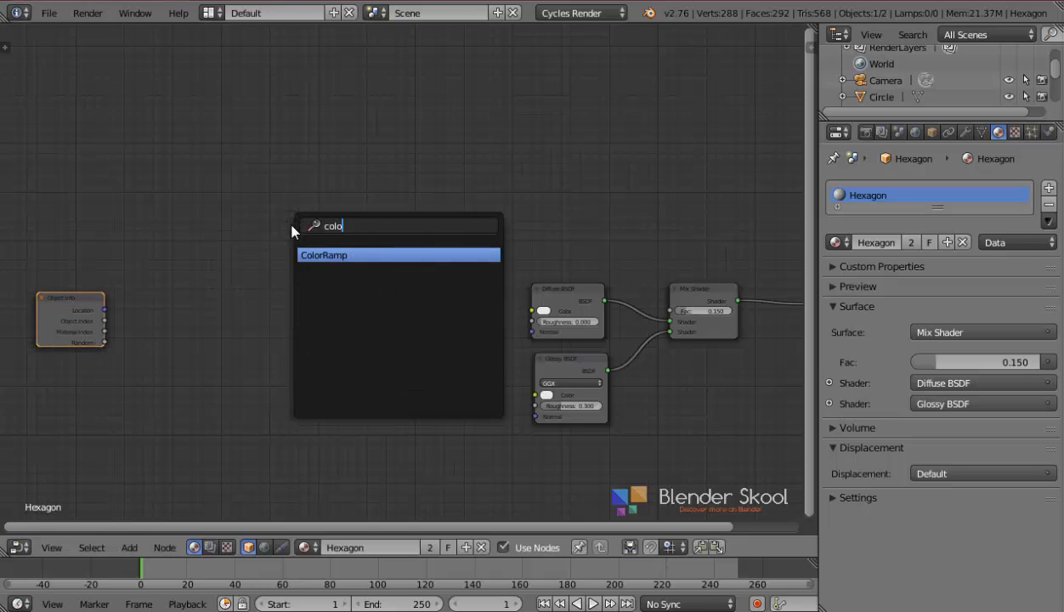
{"action": "key", "text": "Return"}
{"action": "left_click", "coordinate": [203, 296]}
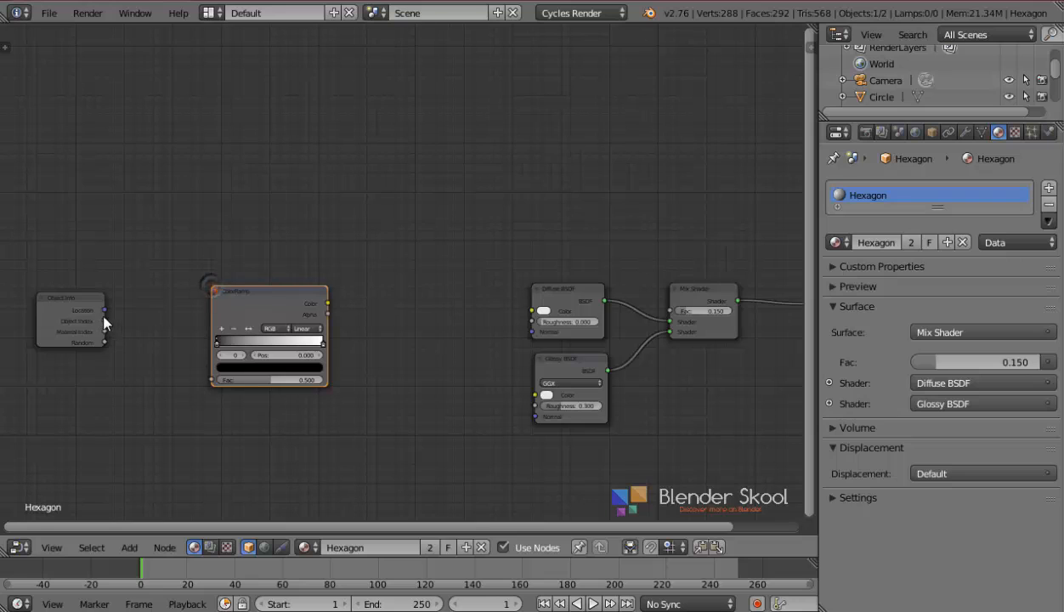
{"action": "left_click_drag", "start_coordinate": [104, 310], "coordinate": [212, 381]}
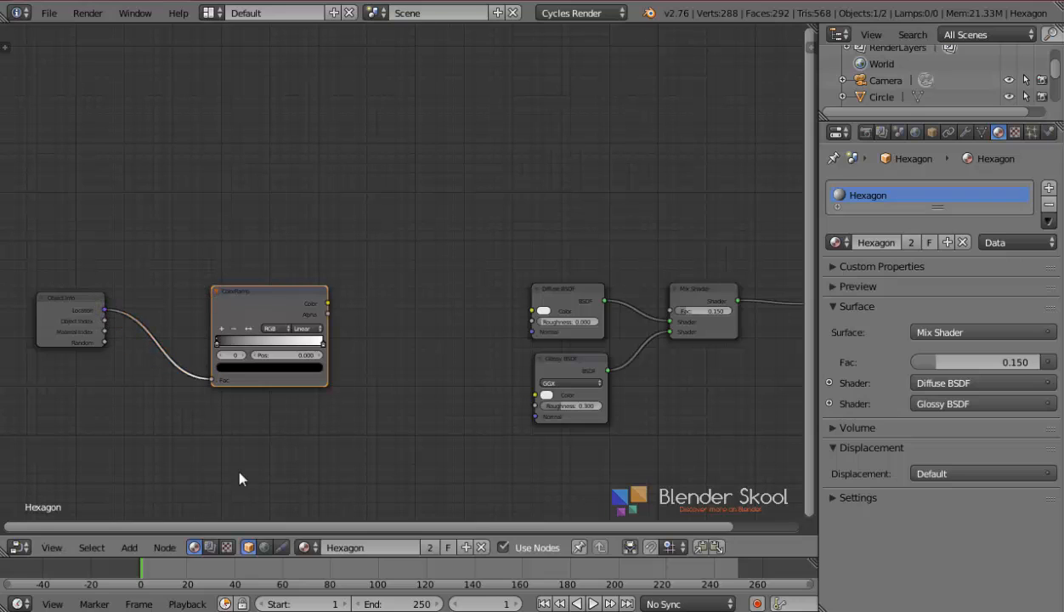
{"action": "left_click_drag", "start_coordinate": [327, 303], "coordinate": [523, 306]}
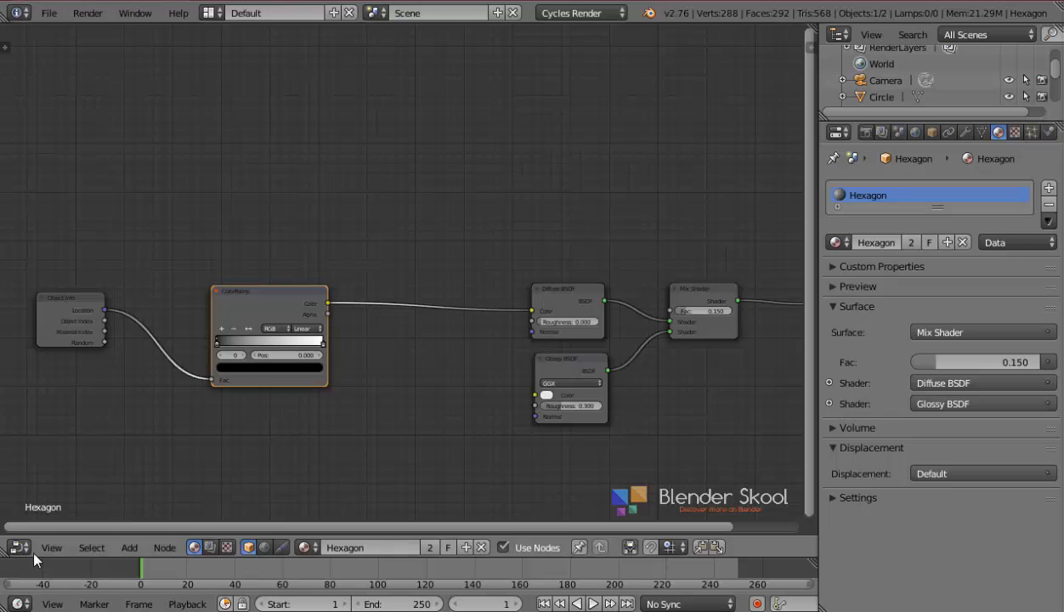
Step: Enlarge the timeline area and turn it into a 3D view showing the camera's view with Rendered shading
{"action": "left_click_drag", "start_coordinate": [33, 558], "coordinate": [83, 154]}
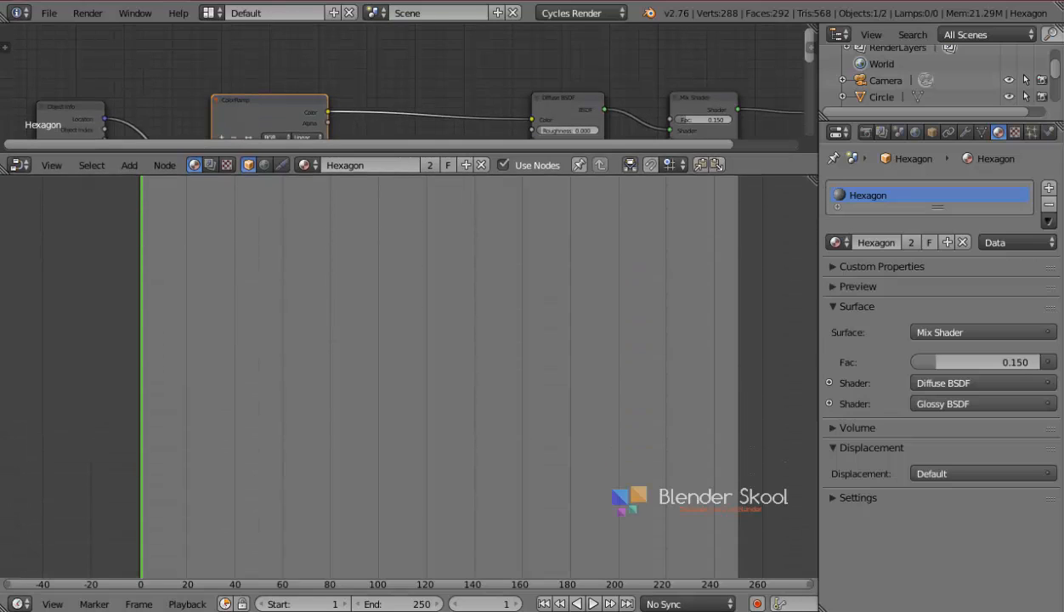
{"action": "left_click", "coordinate": [19, 603]}
{"action": "left_click", "coordinate": [34, 585]}
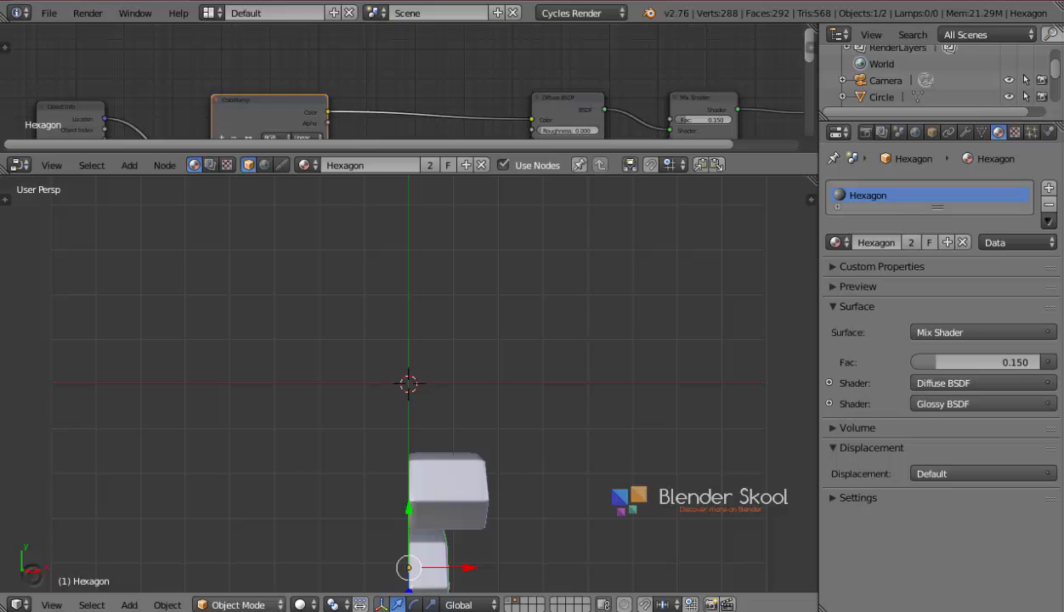
{"action": "left_click", "coordinate": [304, 604]}
{"action": "left_click", "coordinate": [340, 495]}
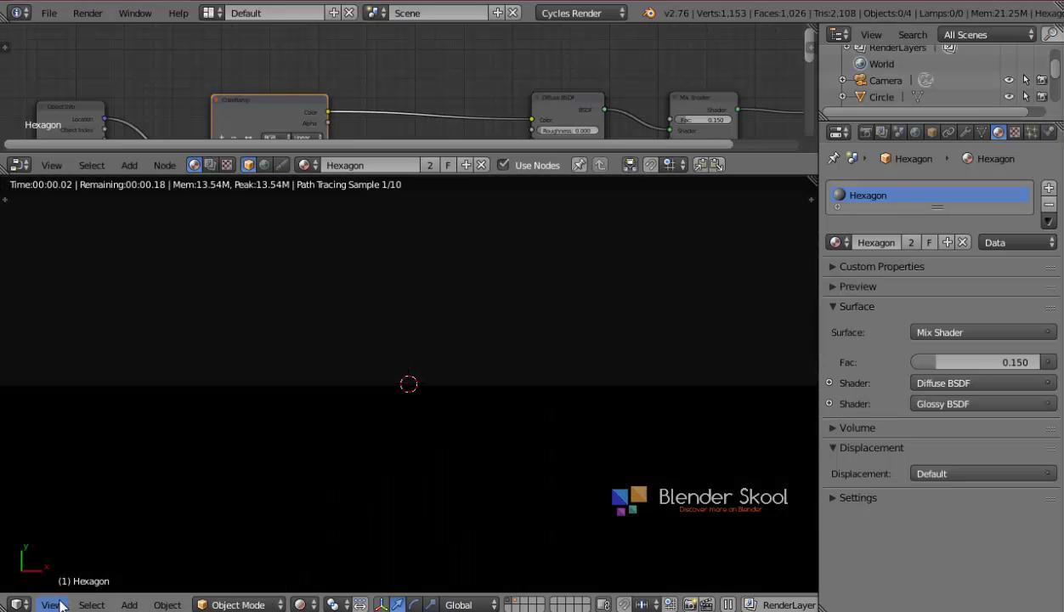
{"action": "left_click", "coordinate": [51, 604]}
{"action": "left_click", "coordinate": [80, 545]}
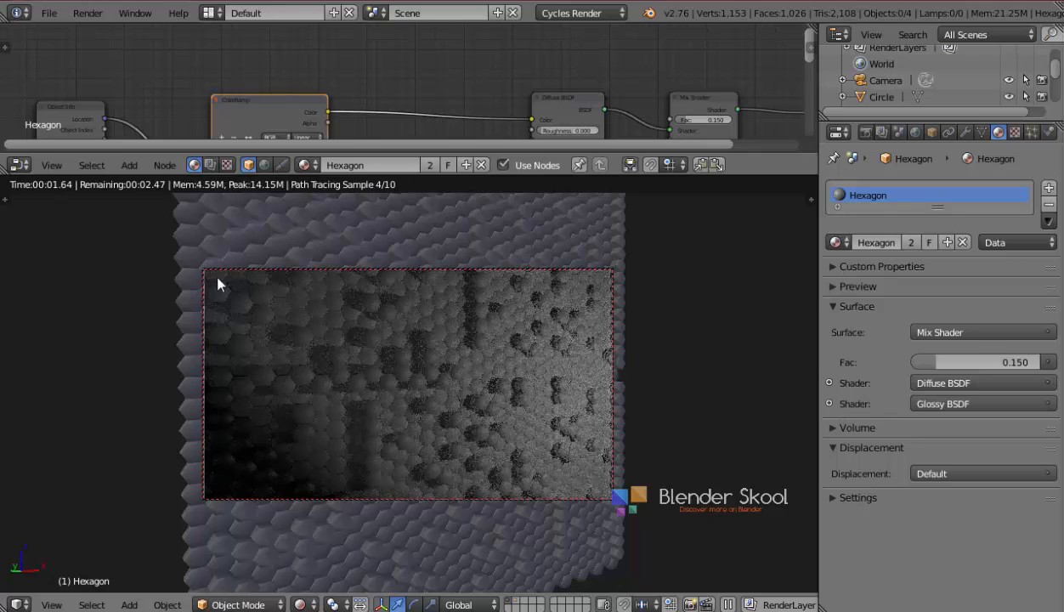
Step: Move the ColorRamp's black stop to position 0.314 and try magenta and light grey as its colour
{"action": "middle_click_drag", "start_coordinate": [316, 91], "coordinate": [340, 43]}
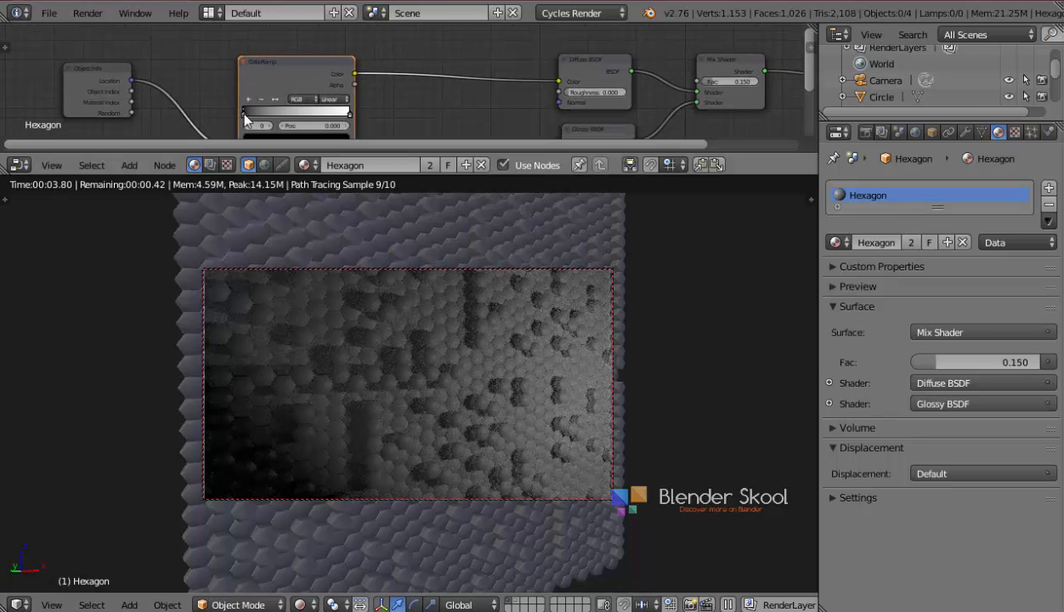
{"action": "mouse_move", "coordinate": [244, 113]}
{"action": "left_mouse_down"}
{"action": "mouse_move", "coordinate": [288, 112]}
{"action": "mouse_move", "coordinate": [229, 105]}
{"action": "left_mouse_up"}
{"action": "middle_click_drag", "start_coordinate": [289, 46], "coordinate": [289, 14]}
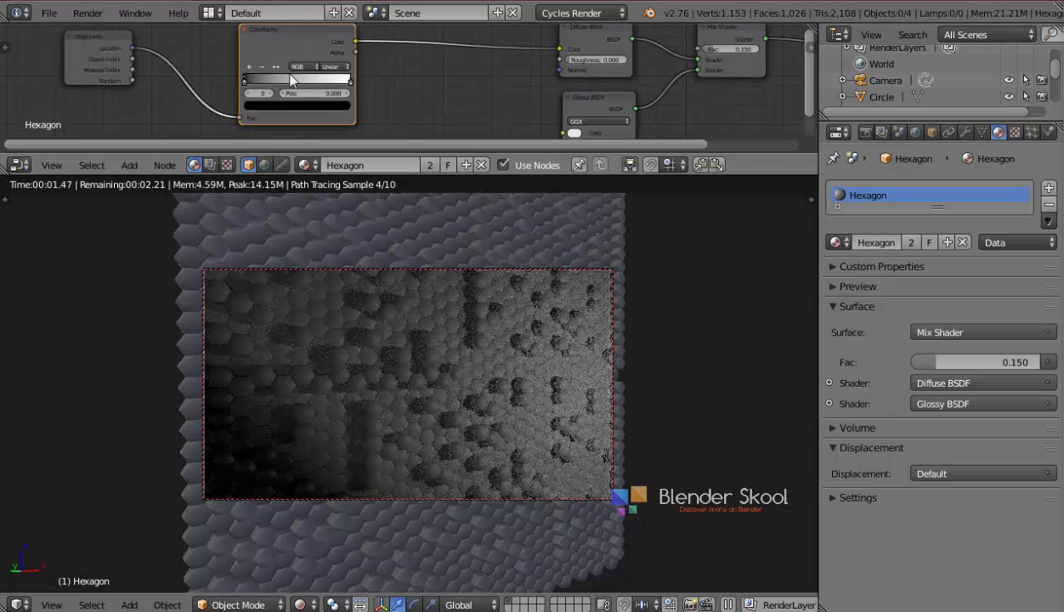
{"action": "left_click", "coordinate": [276, 79]}
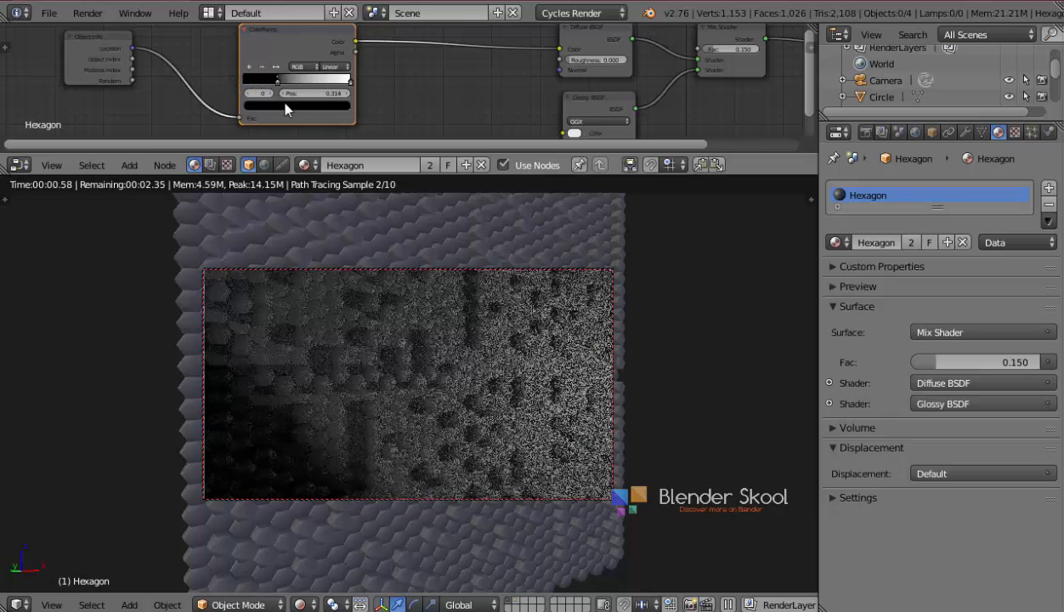
{"action": "left_click", "coordinate": [280, 105]}
{"action": "left_click", "coordinate": [291, 103]}
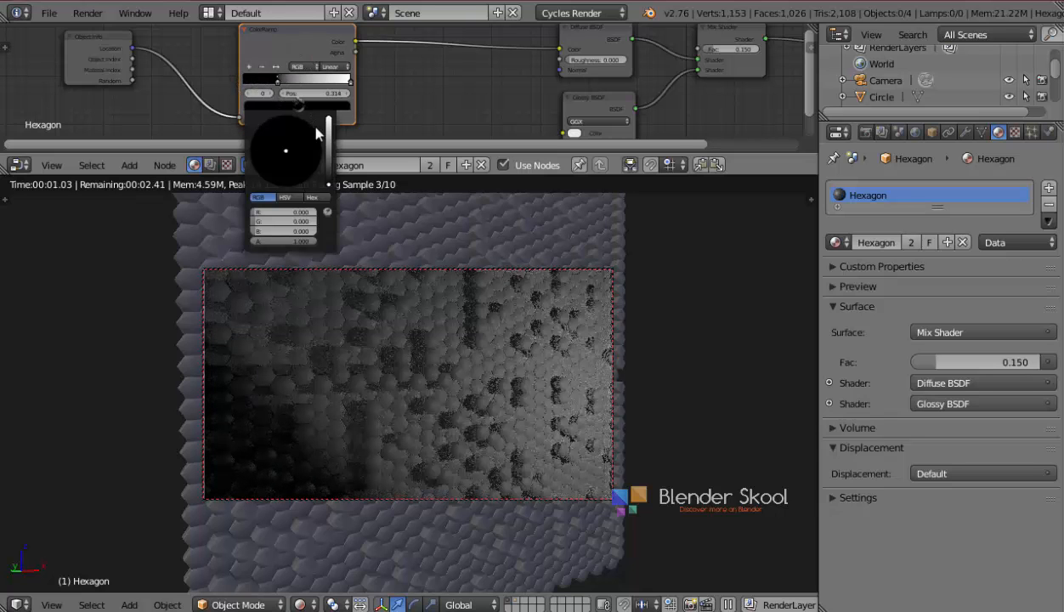
{"action": "left_click", "coordinate": [325, 128]}
{"action": "left_click", "coordinate": [308, 179]}
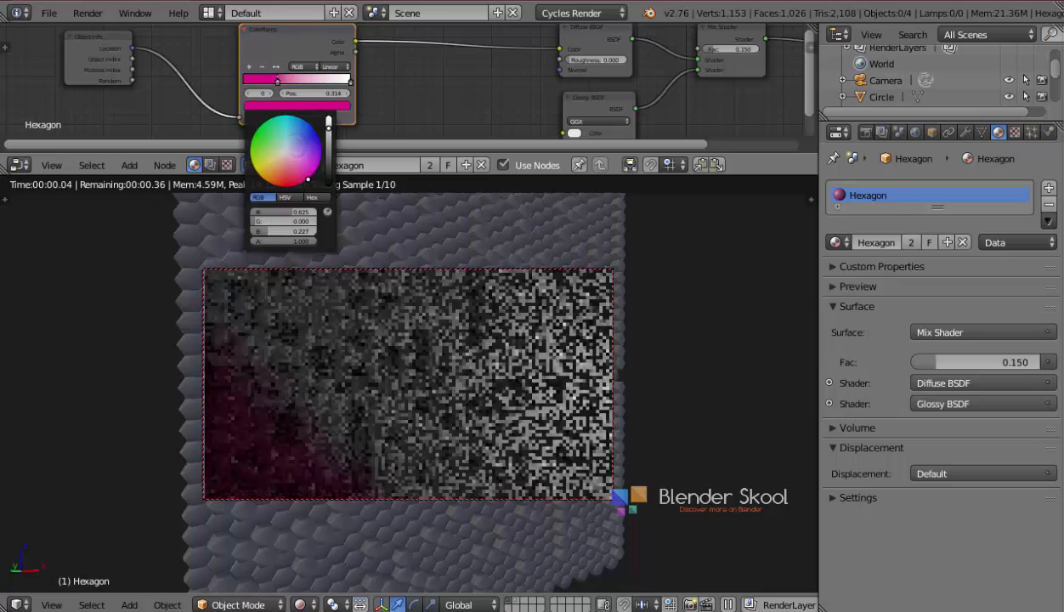
{"action": "left_click", "coordinate": [286, 150]}
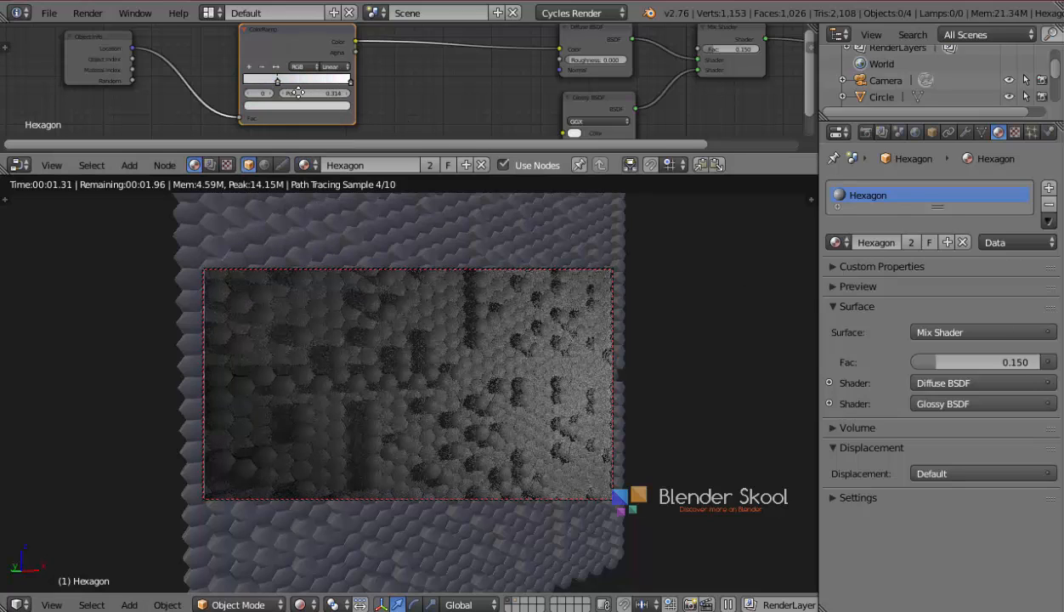
Step: Set the ColorRamp interpolation to Constant and give its first stop a bright, slightly softened red
{"action": "middle_click_drag", "start_coordinate": [258, 90], "coordinate": [287, 99]}
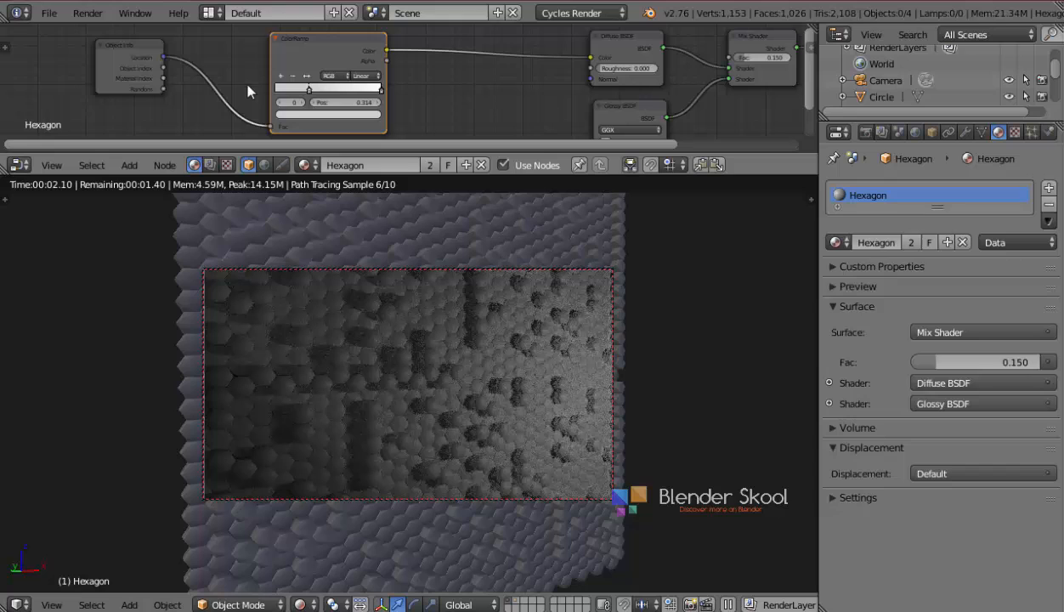
{"action": "left_click", "coordinate": [360, 77]}
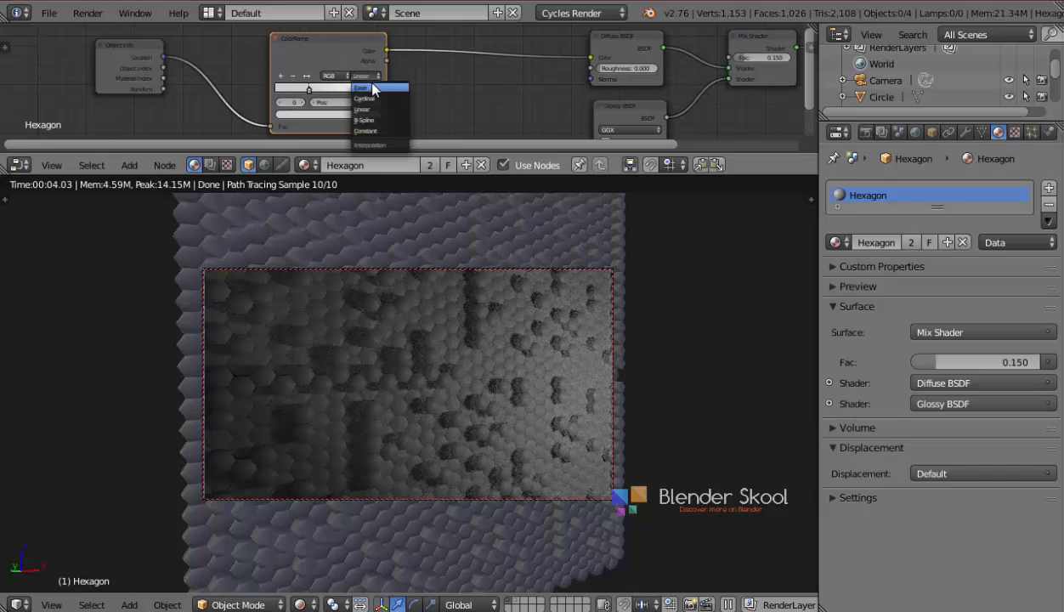
{"action": "left_click", "coordinate": [384, 131]}
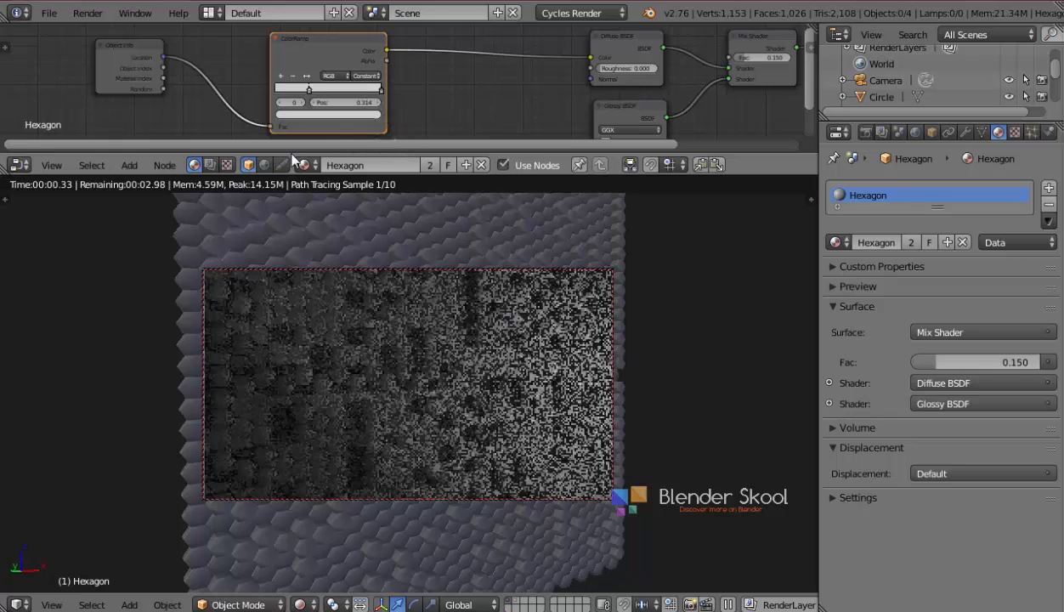
{"action": "left_click", "coordinate": [324, 113]}
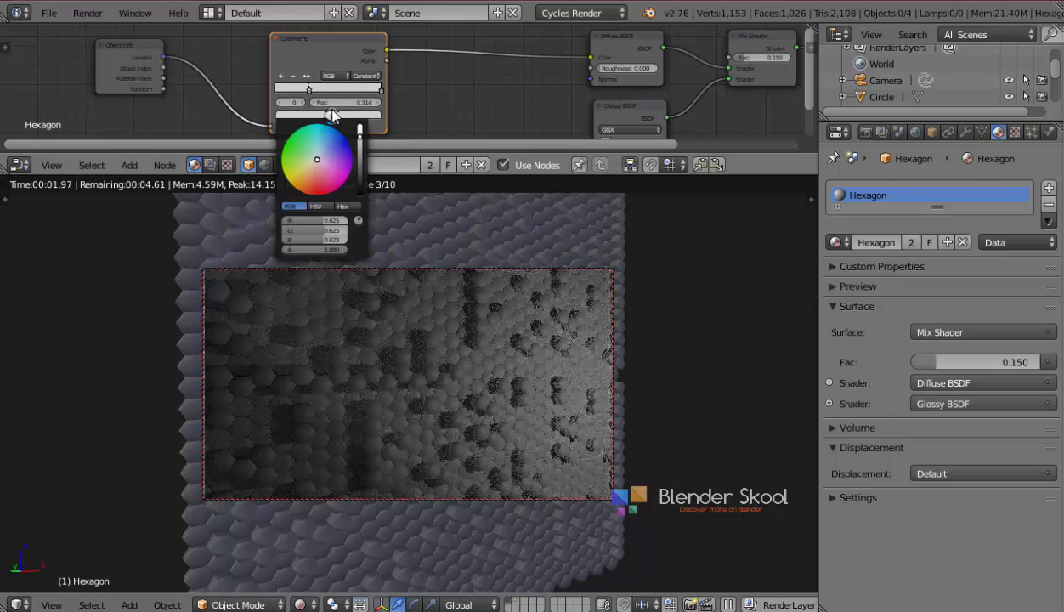
{"action": "left_click_drag", "start_coordinate": [322, 133], "coordinate": [316, 196]}
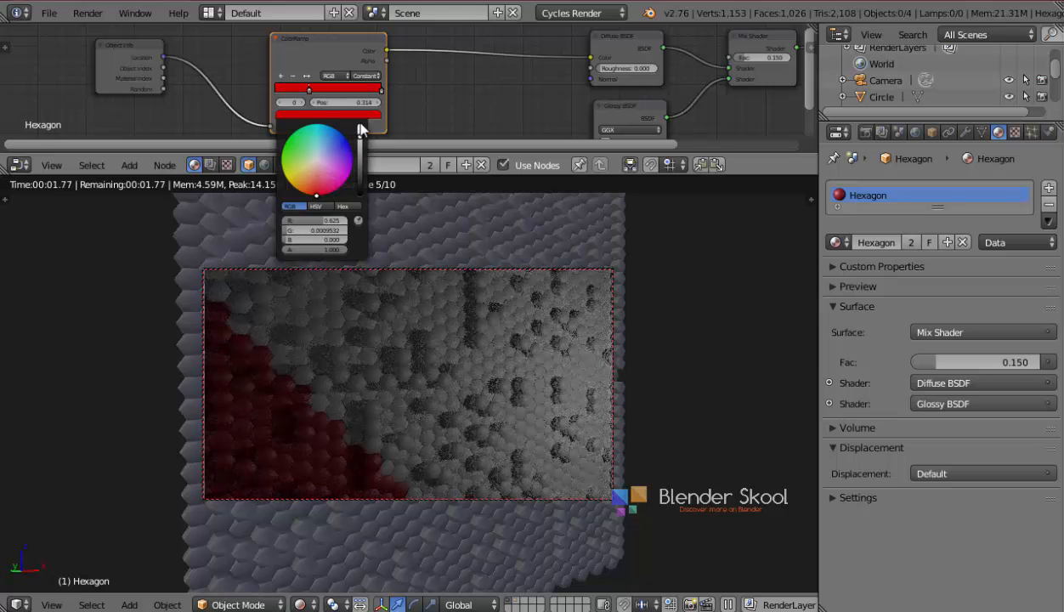
{"action": "left_click_drag", "start_coordinate": [359, 132], "coordinate": [359, 117]}
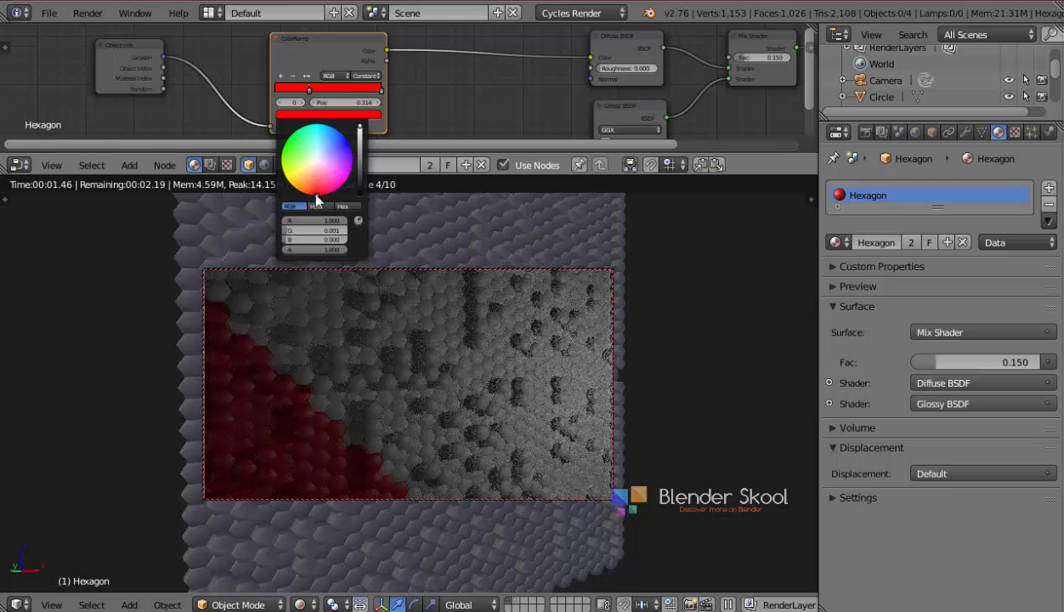
{"action": "left_click_drag", "start_coordinate": [314, 184], "coordinate": [316, 186]}
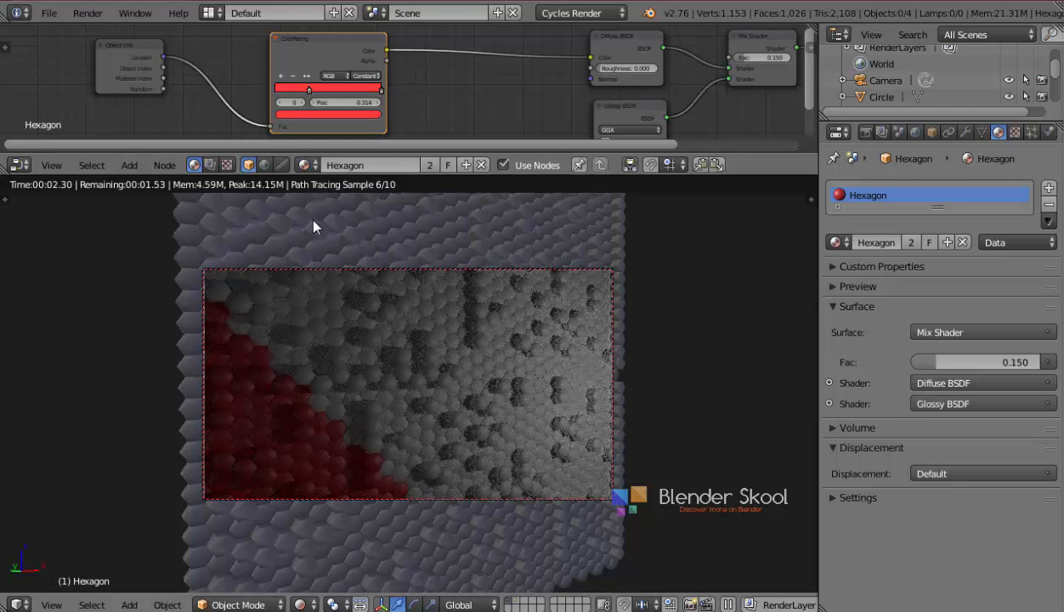
Step: Move the ColorRamp's white stop to position 0.750 and enlarge the node editor area
{"action": "middle_click_drag", "start_coordinate": [356, 94], "coordinate": [364, 91]}
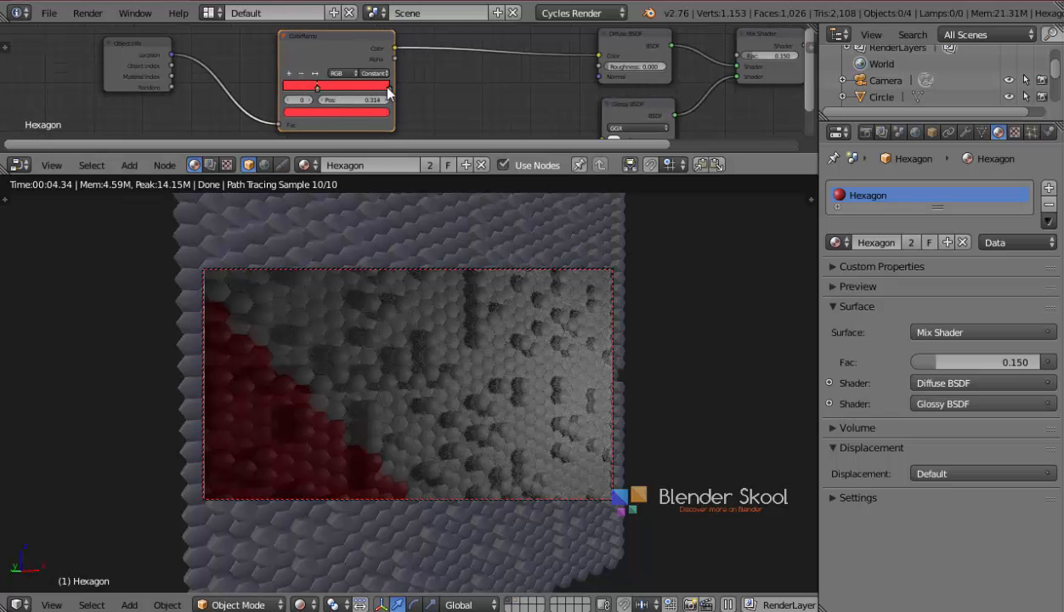
{"action": "left_click_drag", "start_coordinate": [389, 88], "coordinate": [371, 88]}
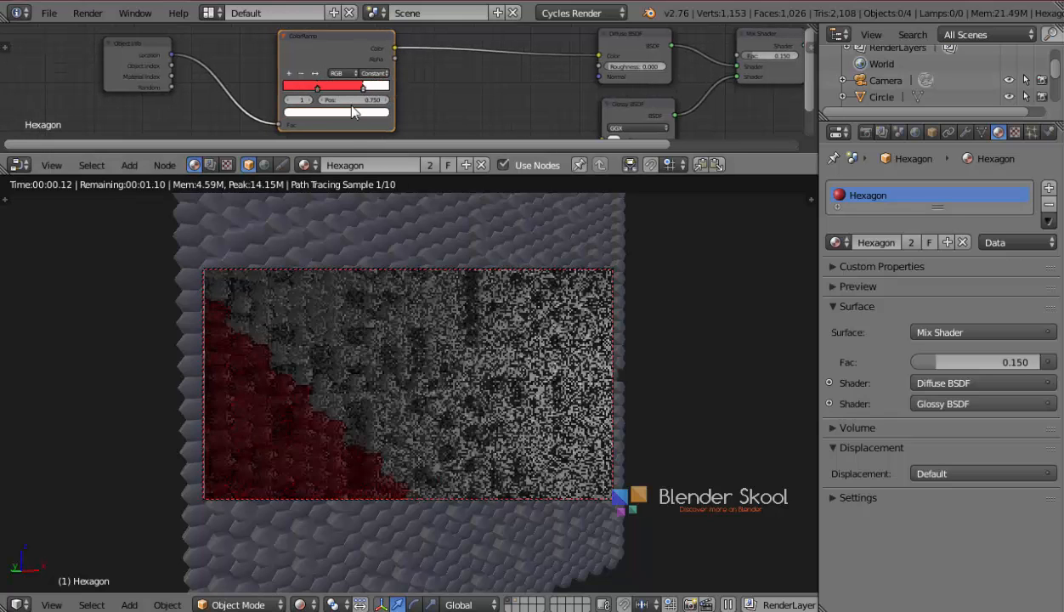
{"action": "left_click_drag", "start_coordinate": [341, 212], "coordinate": [343, 249]}
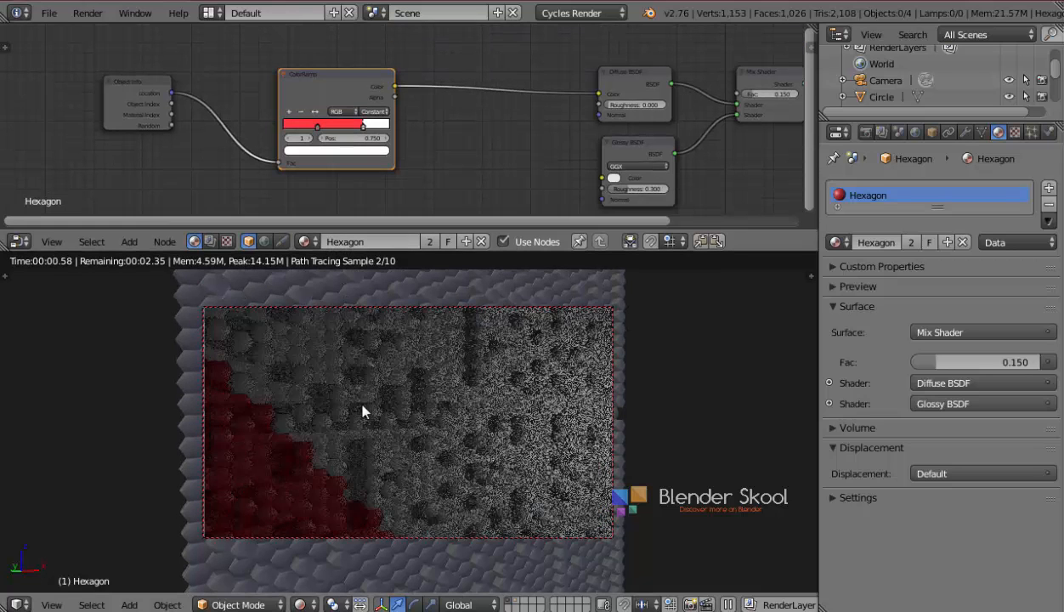
Step: Leave Rendered shading, move the Object Info node farther from the ColorRamp and insert a Mapping node between them
{"action": "key", "text": "shift+z"}
{"action": "middle_click_drag", "start_coordinate": [269, 161], "coordinate": [313, 164]}
{"action": "left_click_drag", "start_coordinate": [312, 164], "coordinate": [145, 133]}
{"action": "key", "text": "shift+a"}
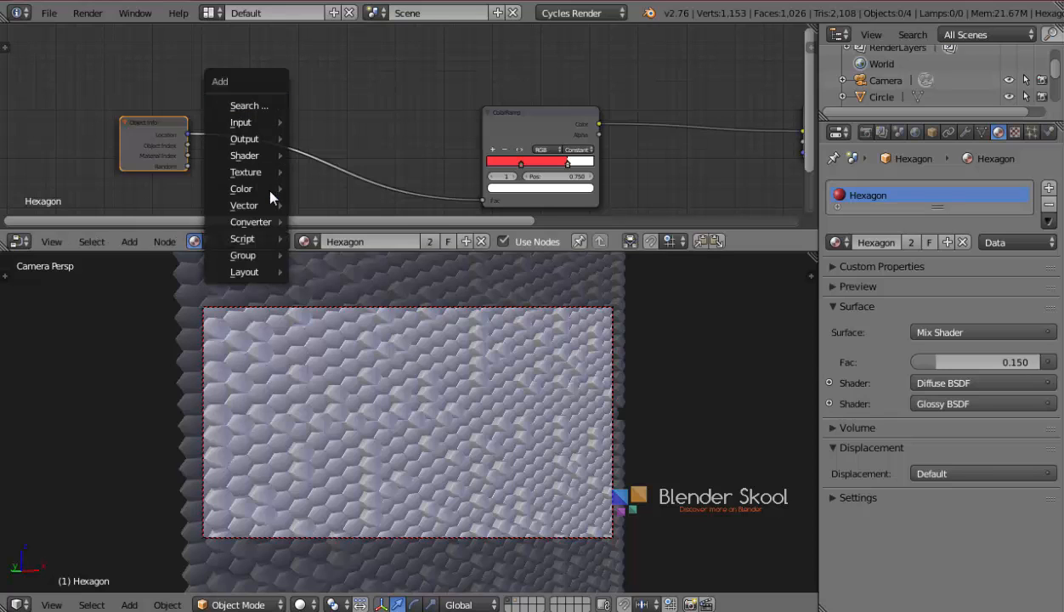
{"action": "mouse_move", "coordinate": [258, 206]}
{"action": "left_click", "coordinate": [320, 212]}
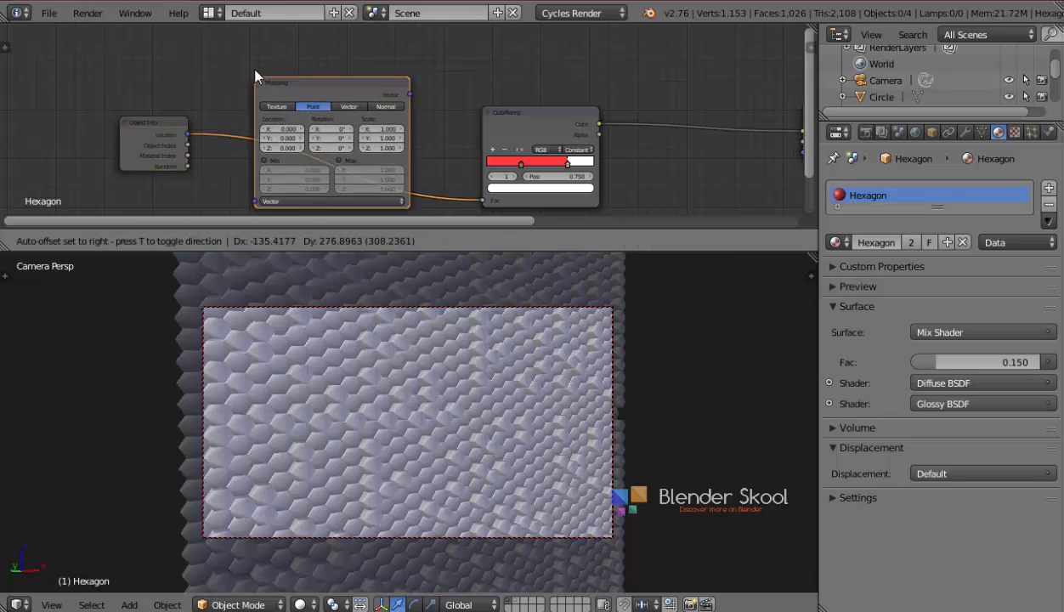
{"action": "left_click", "coordinate": [227, 59]}
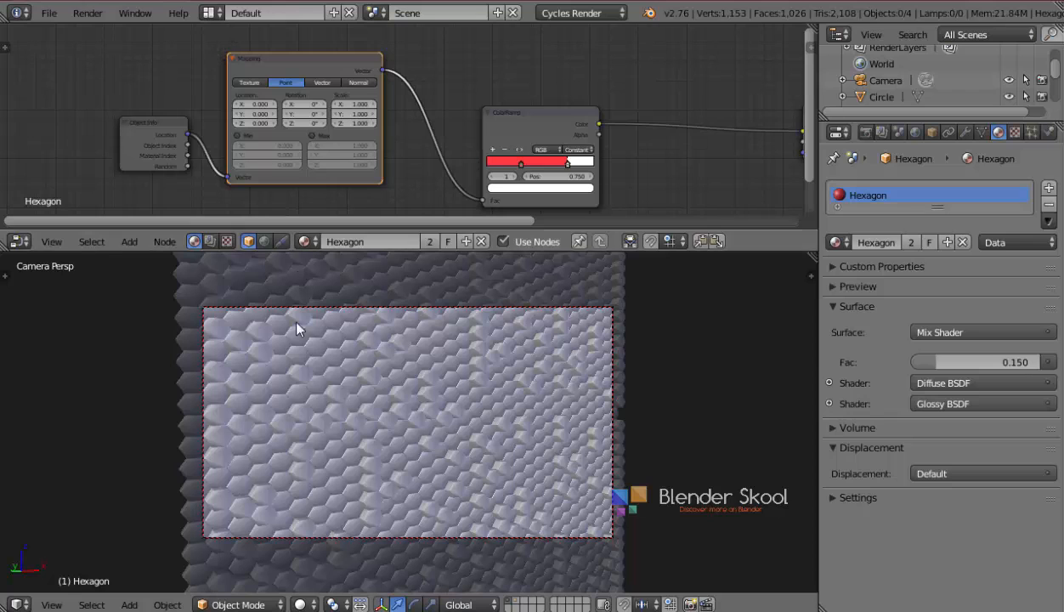
Step: Preview the hexagon wall in Rendered shading and set the Mapping node's X location to -5.110
{"action": "left_click", "coordinate": [302, 604]}
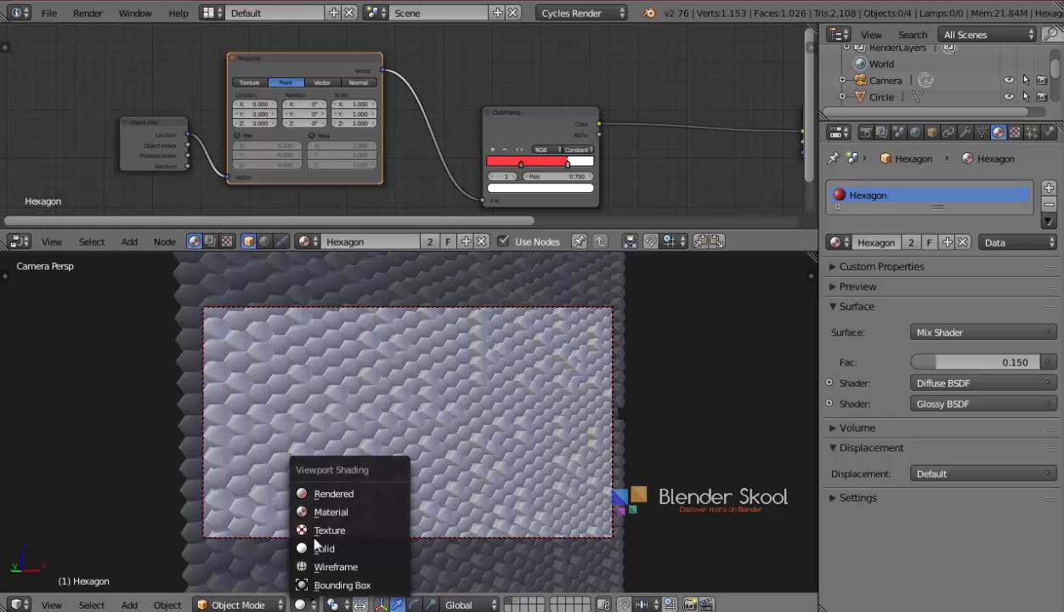
{"action": "left_click", "coordinate": [315, 493]}
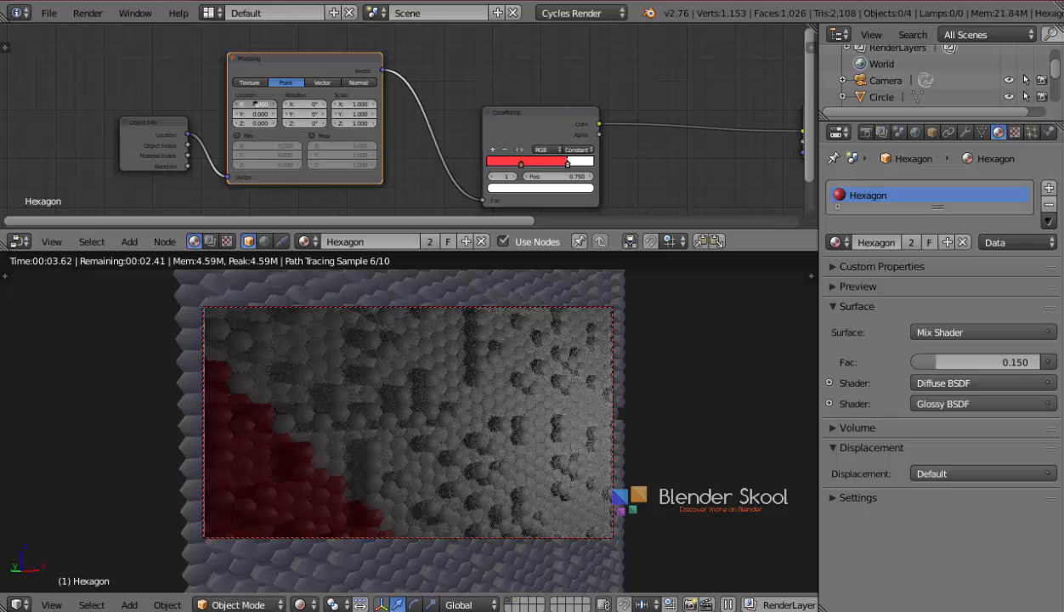
{"action": "left_click_drag", "start_coordinate": [254, 105], "coordinate": [15, 105]}
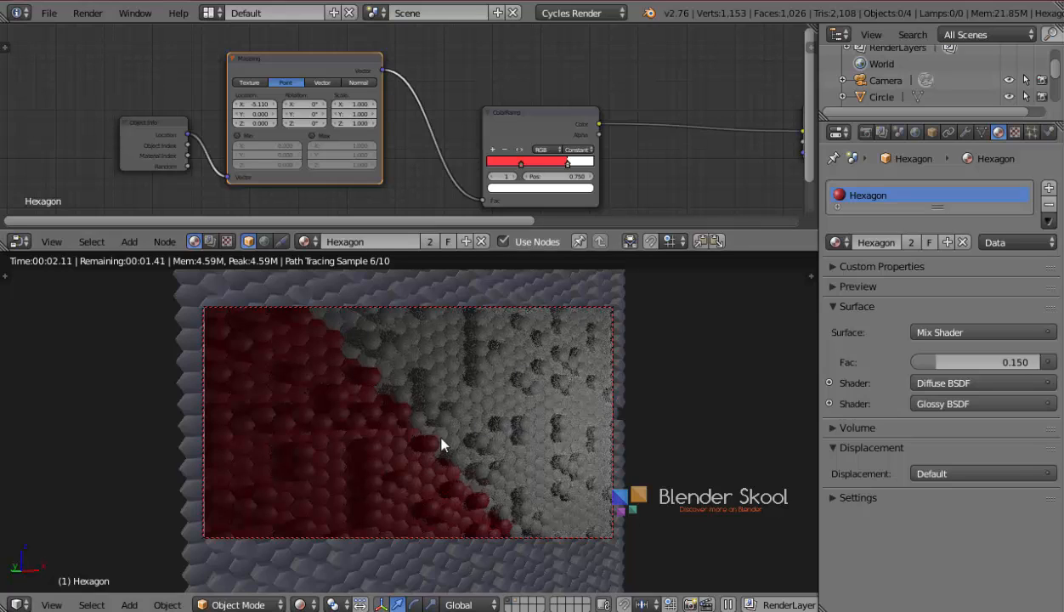
Step: Change the ColorRamp's first stop from red to white by raising its green and blue values
{"action": "middle_click_drag", "start_coordinate": [379, 138], "coordinate": [332, 97]}
{"action": "left_click_drag", "start_coordinate": [470, 118], "coordinate": [439, 127]}
{"action": "left_click", "coordinate": [450, 146]}
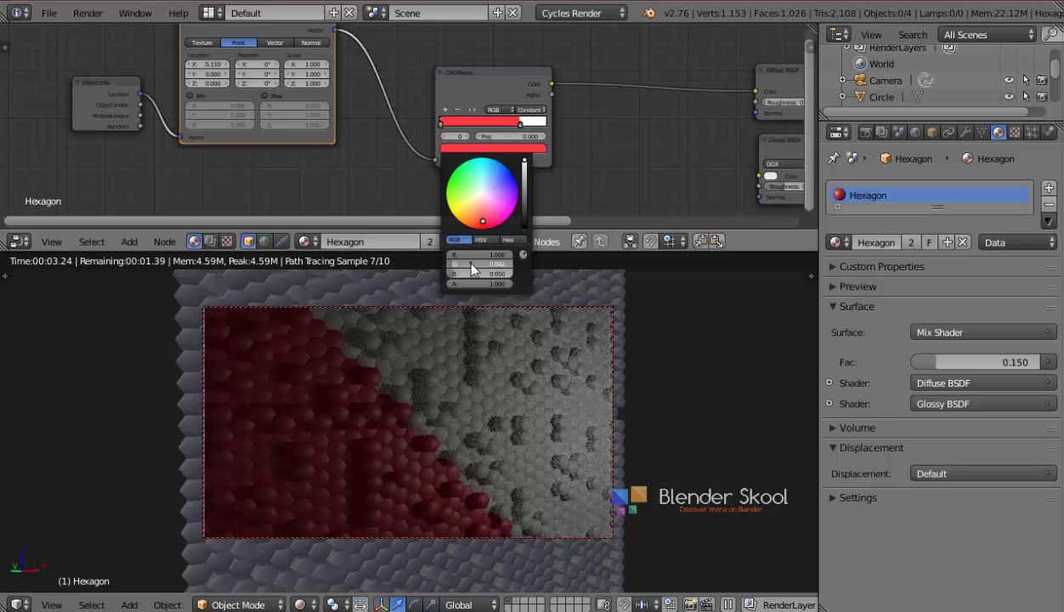
{"action": "left_click_drag", "start_coordinate": [468, 263], "coordinate": [530, 263]}
{"action": "left_click_drag", "start_coordinate": [468, 277], "coordinate": [528, 275]}
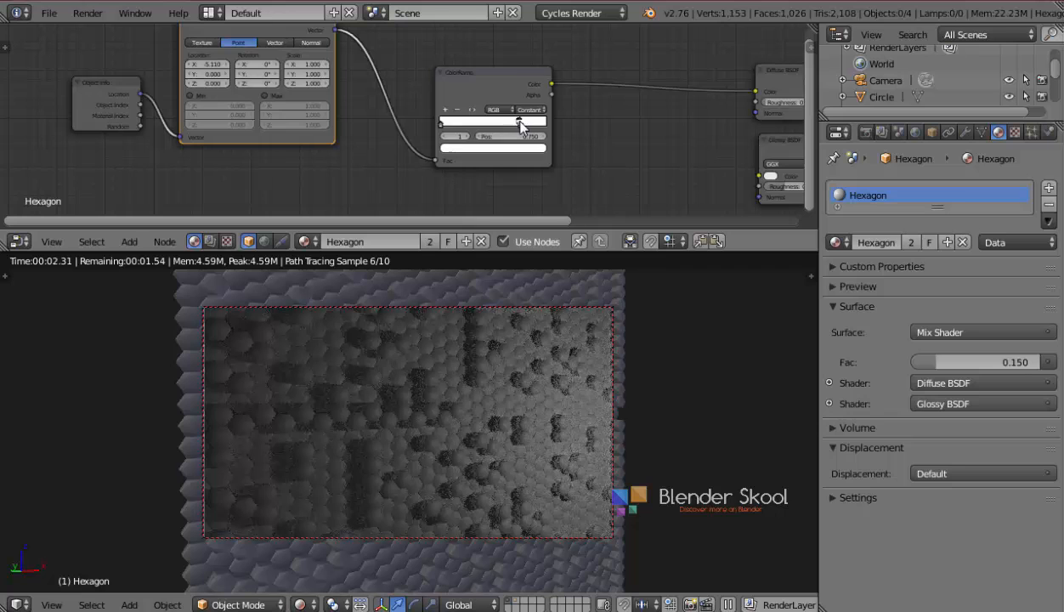
Step: Move the ColorRamp's second stop to position 0.150 and colour it bright, slightly softened red
{"action": "left_click_drag", "start_coordinate": [521, 123], "coordinate": [460, 121]}
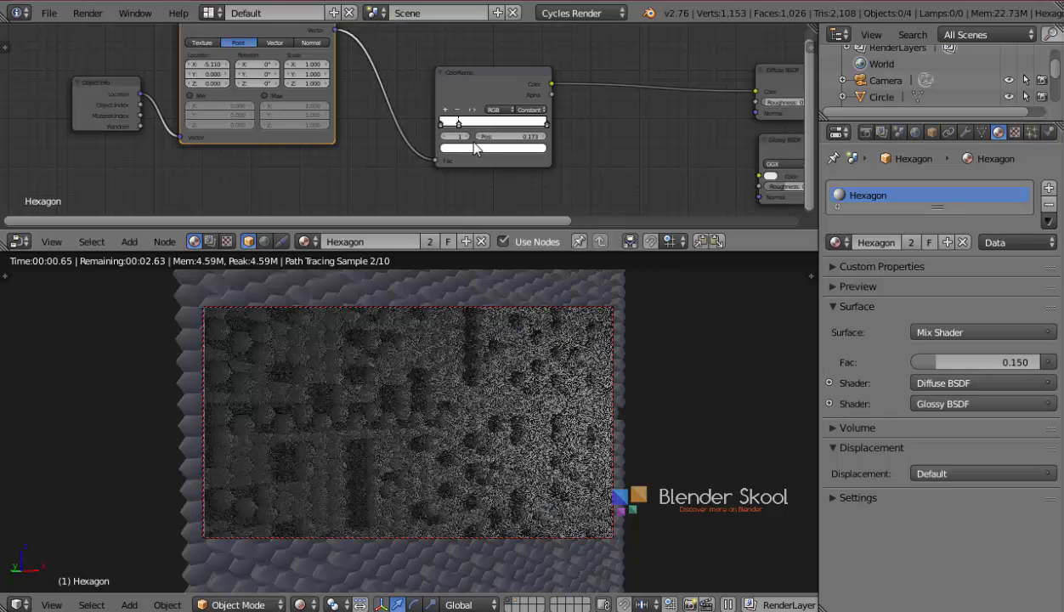
{"action": "left_click", "coordinate": [475, 147]}
{"action": "left_click_drag", "start_coordinate": [484, 201], "coordinate": [482, 227]}
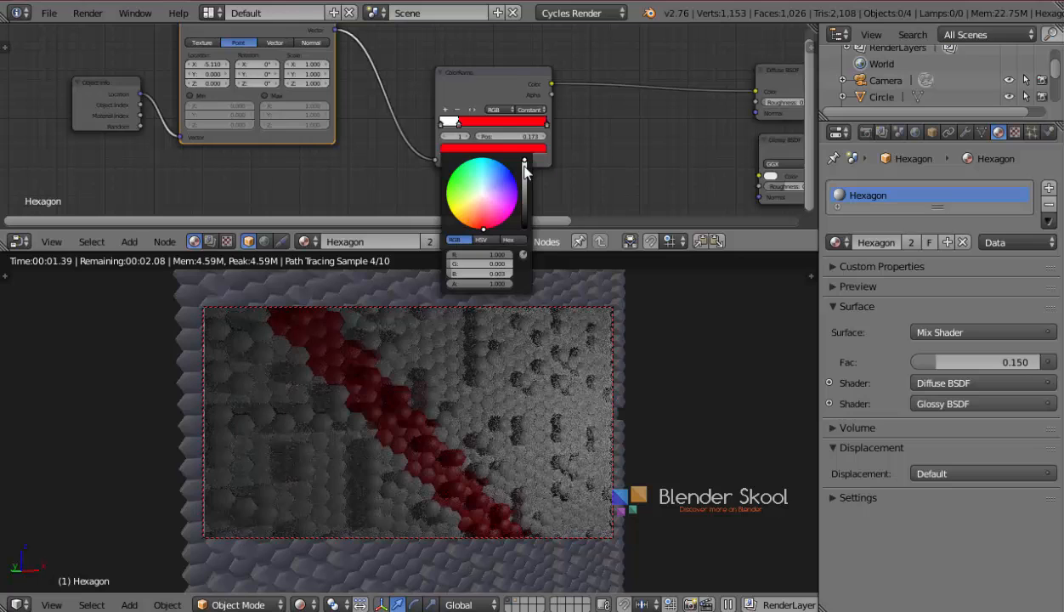
{"action": "left_click", "coordinate": [478, 225]}
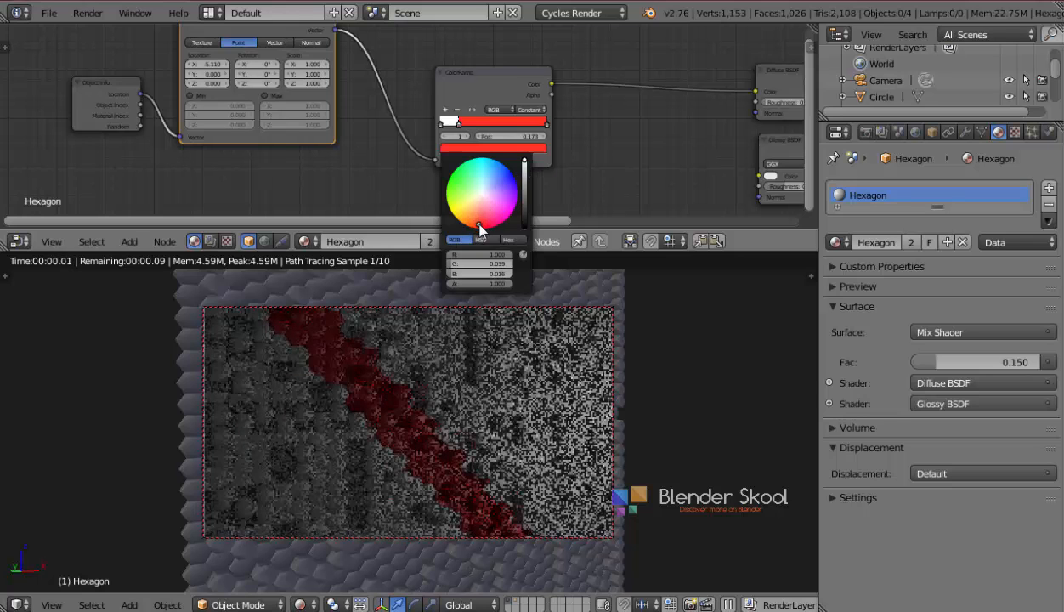
{"action": "left_click", "coordinate": [480, 228]}
{"action": "left_click_drag", "start_coordinate": [459, 127], "coordinate": [450, 121]}
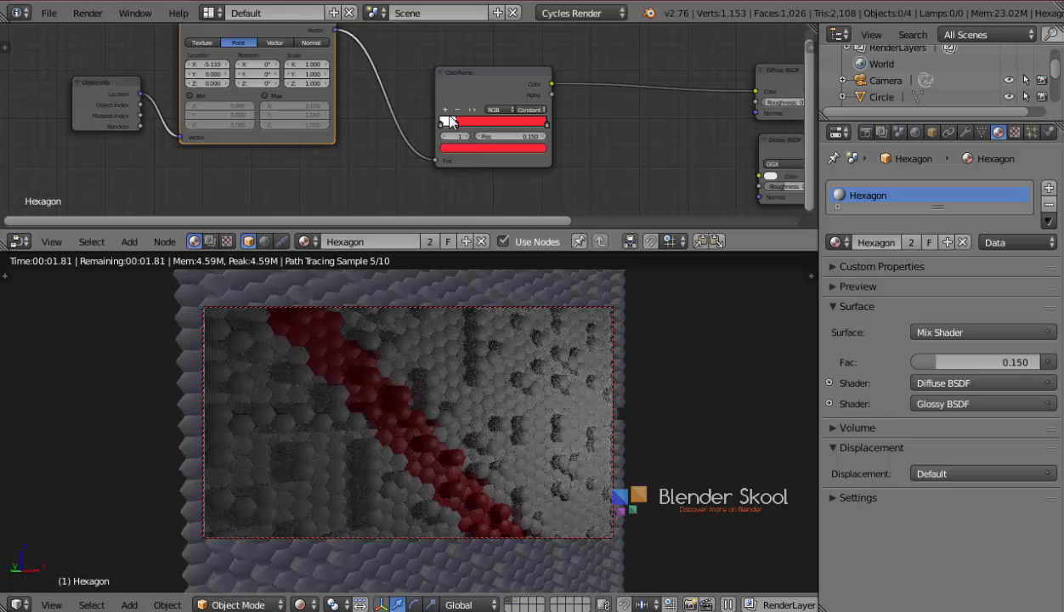
Step: Add another ColorRamp stop after the red one, colour it black and move it to position 0.543
{"action": "left_click", "coordinate": [445, 110]}
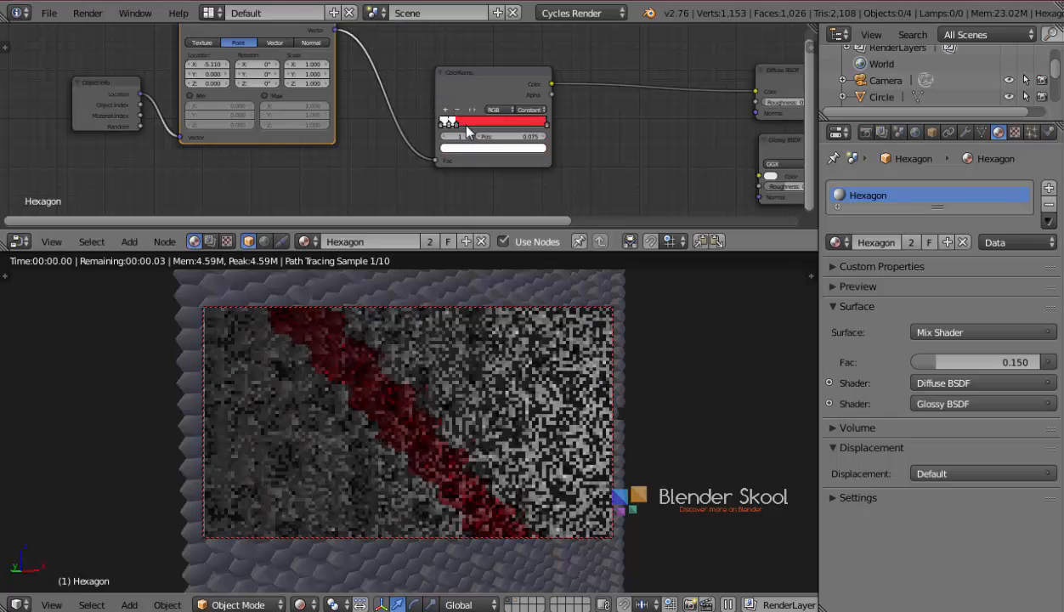
{"action": "left_click_drag", "start_coordinate": [463, 129], "coordinate": [470, 125]}
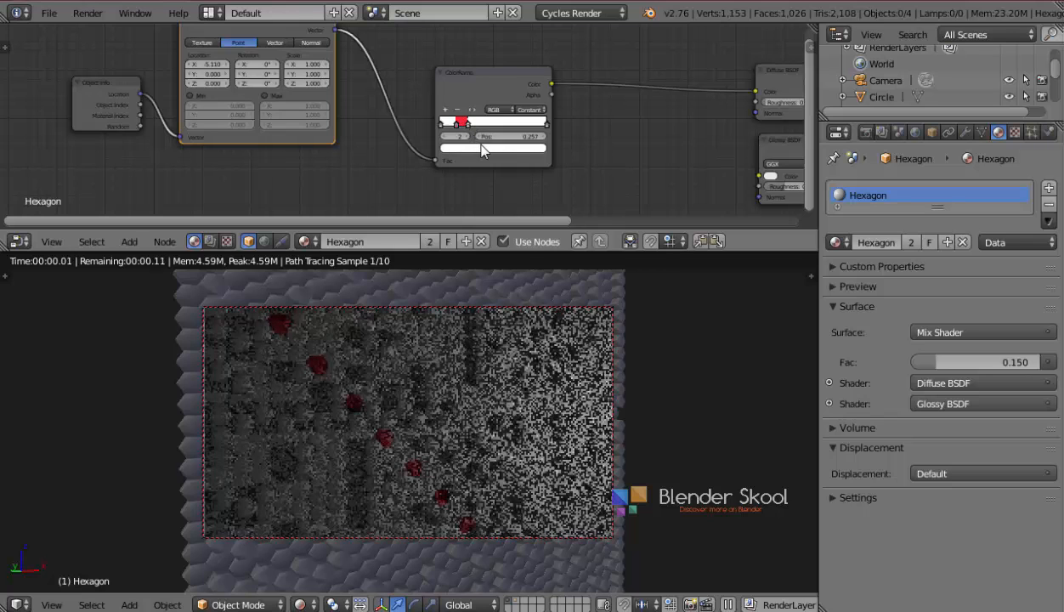
{"action": "left_click", "coordinate": [485, 148]}
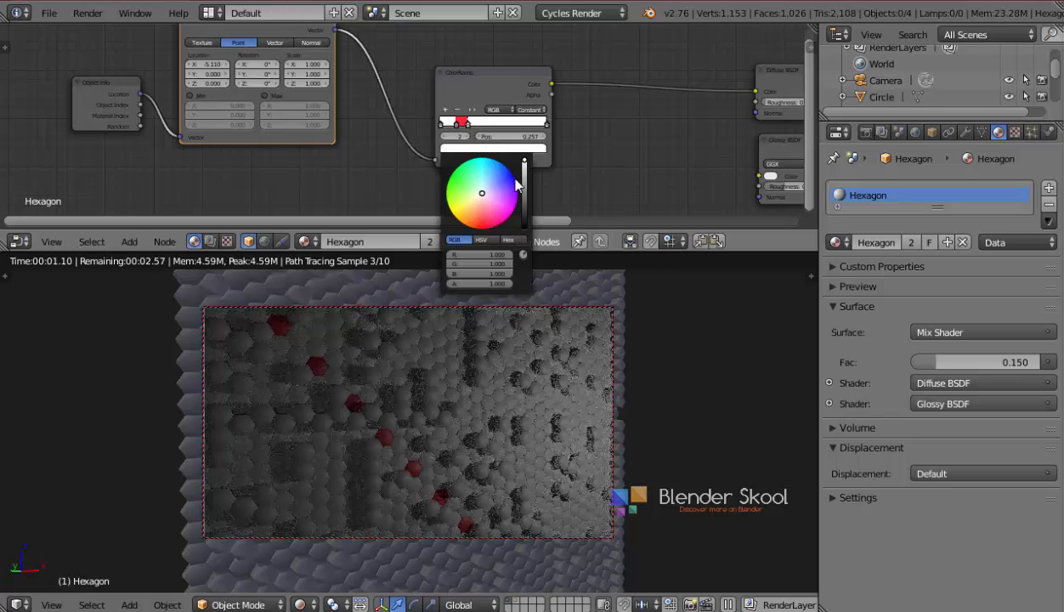
{"action": "left_click", "coordinate": [523, 223]}
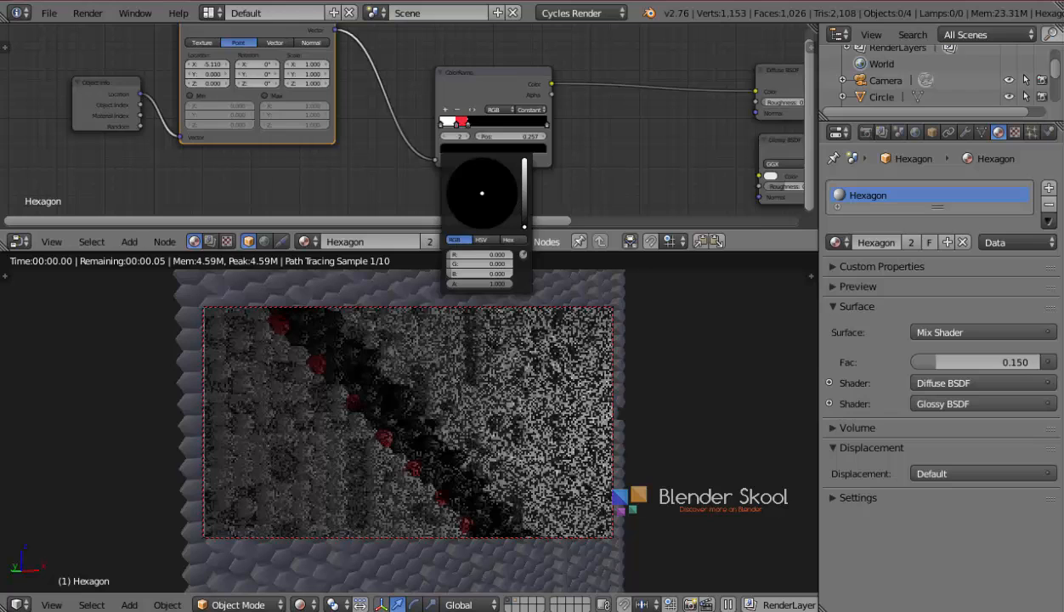
{"action": "left_click_drag", "start_coordinate": [467, 124], "coordinate": [497, 128]}
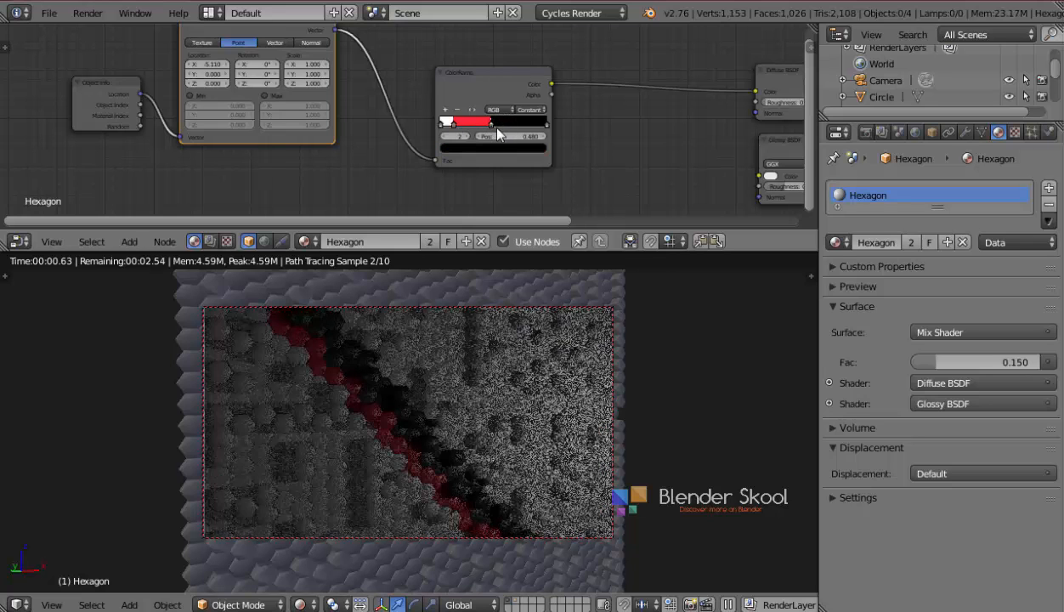
Step: Move the ColorRamp closer to the Mapping node and place duplicates of both nodes below the originals
{"action": "middle_click_drag", "start_coordinate": [483, 113], "coordinate": [474, 100]}
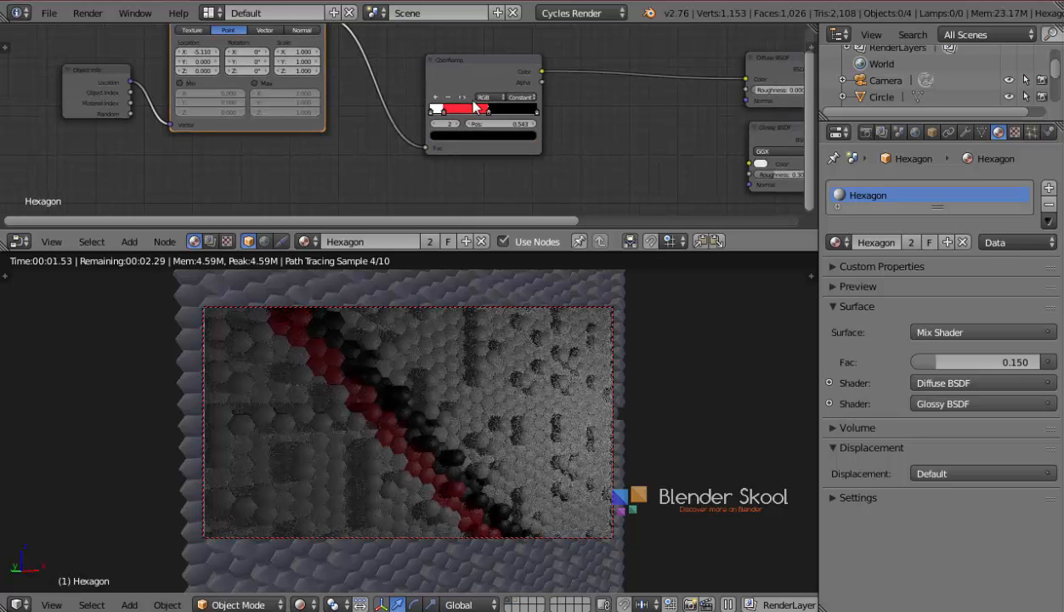
{"action": "left_click_drag", "start_coordinate": [468, 70], "coordinate": [431, 64]}
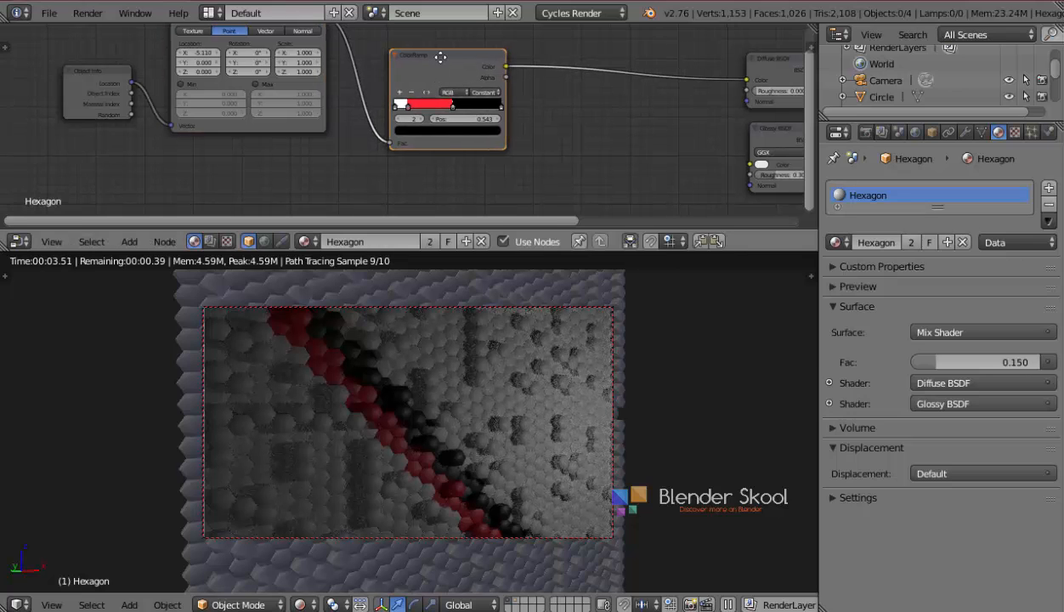
{"action": "middle_click_drag", "start_coordinate": [439, 57], "coordinate": [457, 31]}
{"action": "left_click_drag", "start_coordinate": [296, 81], "coordinate": [304, 233]}
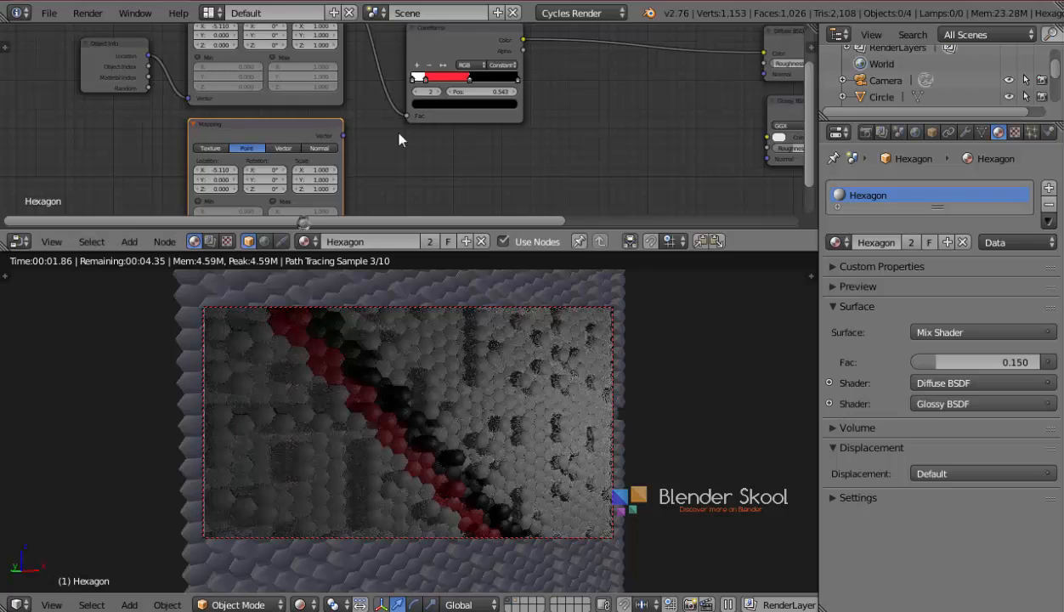
{"action": "left_click", "coordinate": [455, 122]}
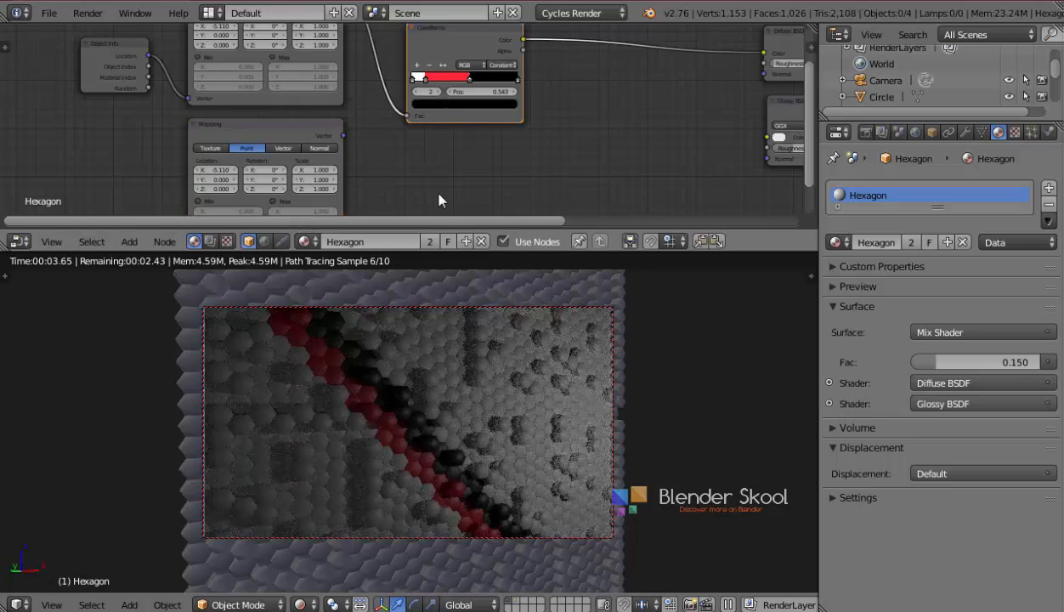
{"action": "key", "text": "shift+d"}
{"action": "left_click", "coordinate": [448, 222]}
Step: Link the Object Info Location to the duplicated Mapping node's Vector input and that node's output to the duplicated ColorRamp's Fac
{"action": "middle_click_drag", "start_coordinate": [394, 125], "coordinate": [391, 88]}
{"action": "left_click_drag", "start_coordinate": [341, 100], "coordinate": [400, 186]}
{"action": "middle_click_drag", "start_coordinate": [113, 80], "coordinate": [163, 101]}
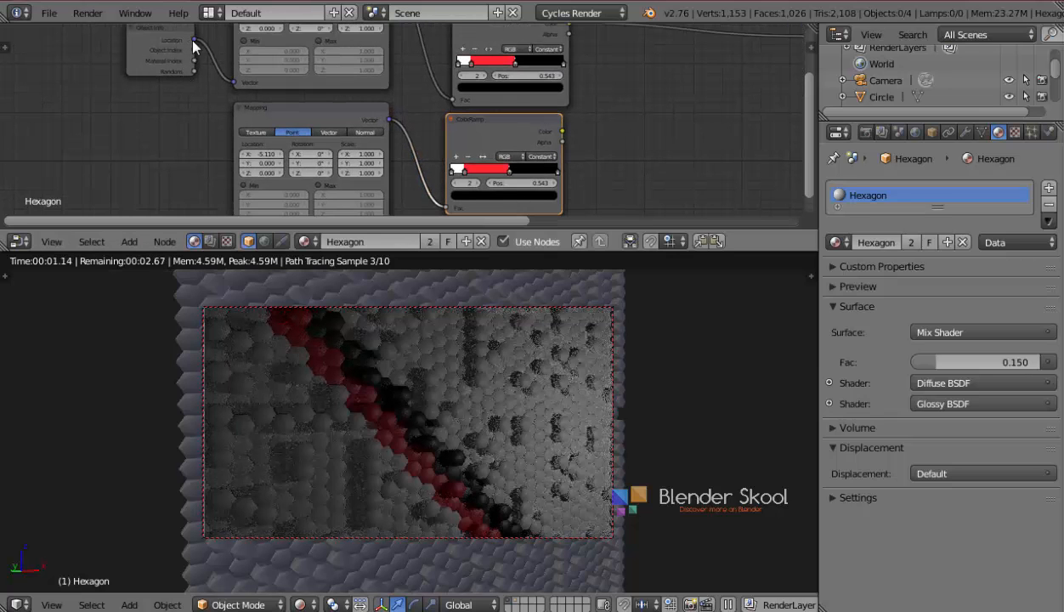
{"action": "left_click_drag", "start_coordinate": [194, 40], "coordinate": [240, 225]}
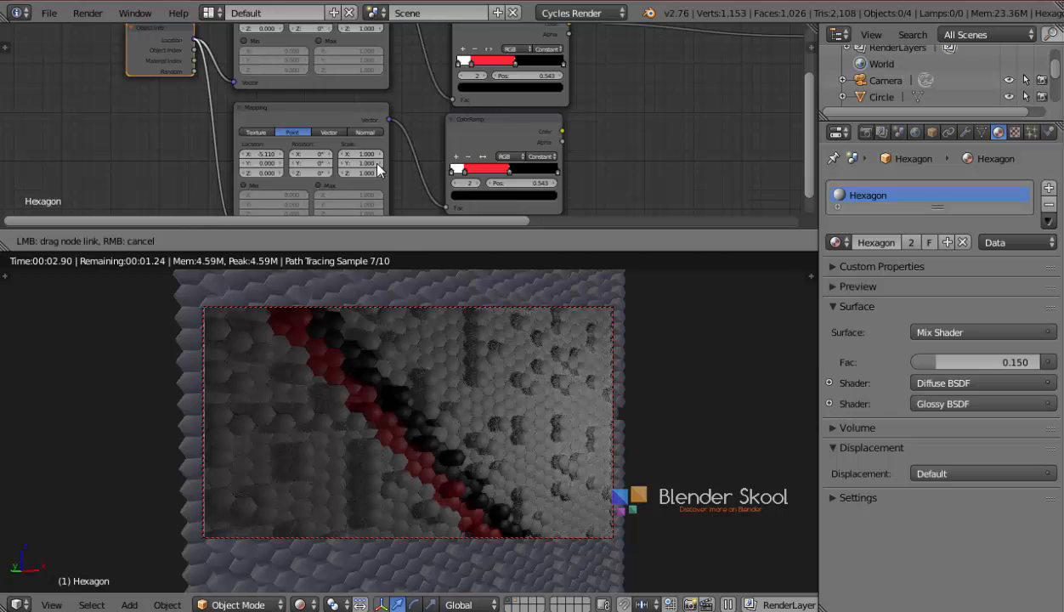
Step: Insert a colour Mix node between the original ColorRamp and the Diffuse BSDF, and leave Rendered shading
{"action": "middle_click_drag", "start_coordinate": [454, 177], "coordinate": [335, 214]}
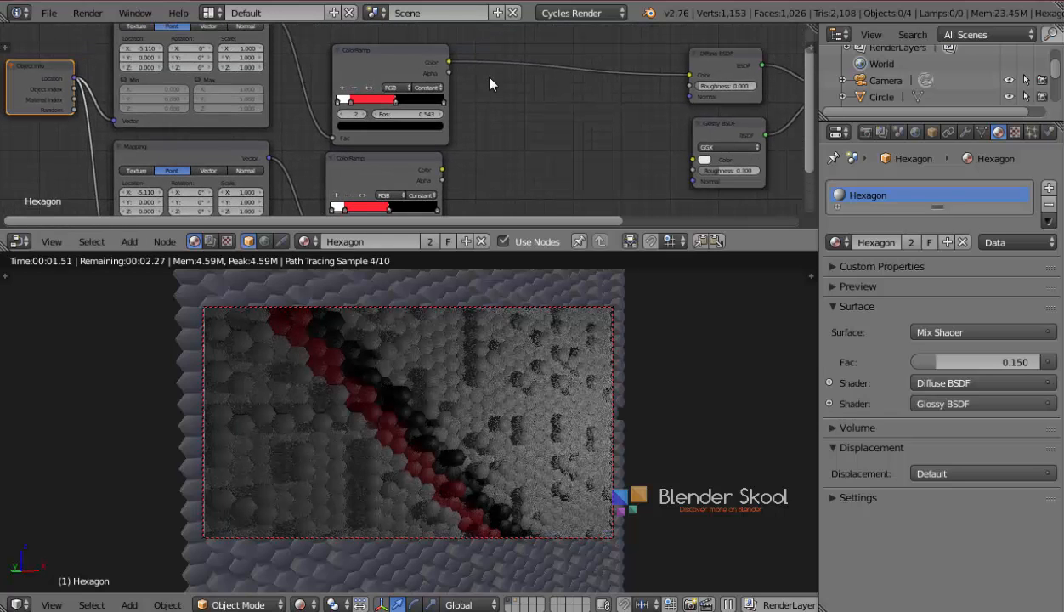
{"action": "key", "text": "shift+a"}
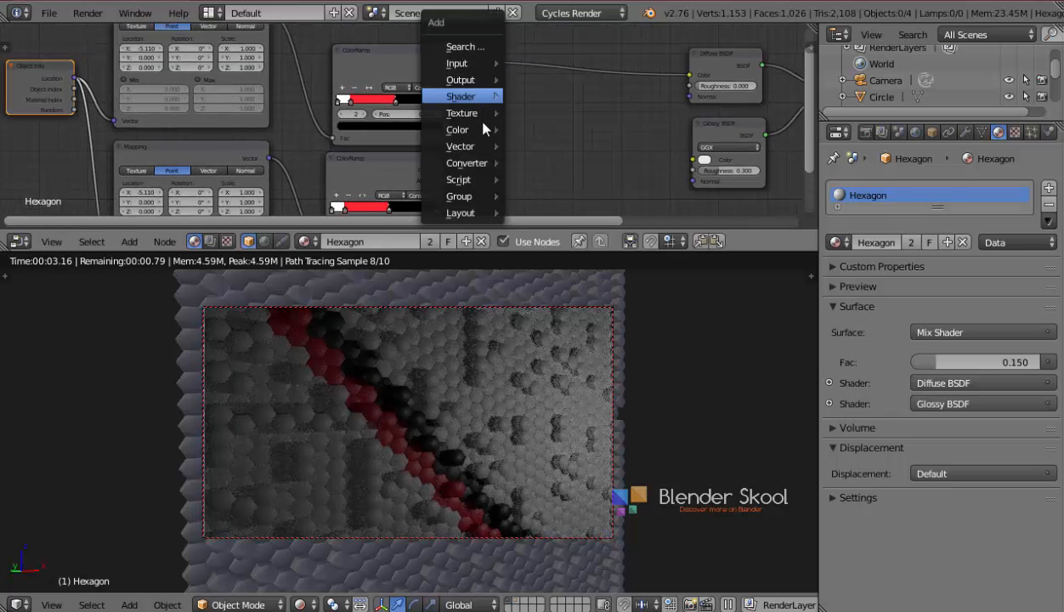
{"action": "mouse_move", "coordinate": [476, 130]}
{"action": "left_click", "coordinate": [561, 129]}
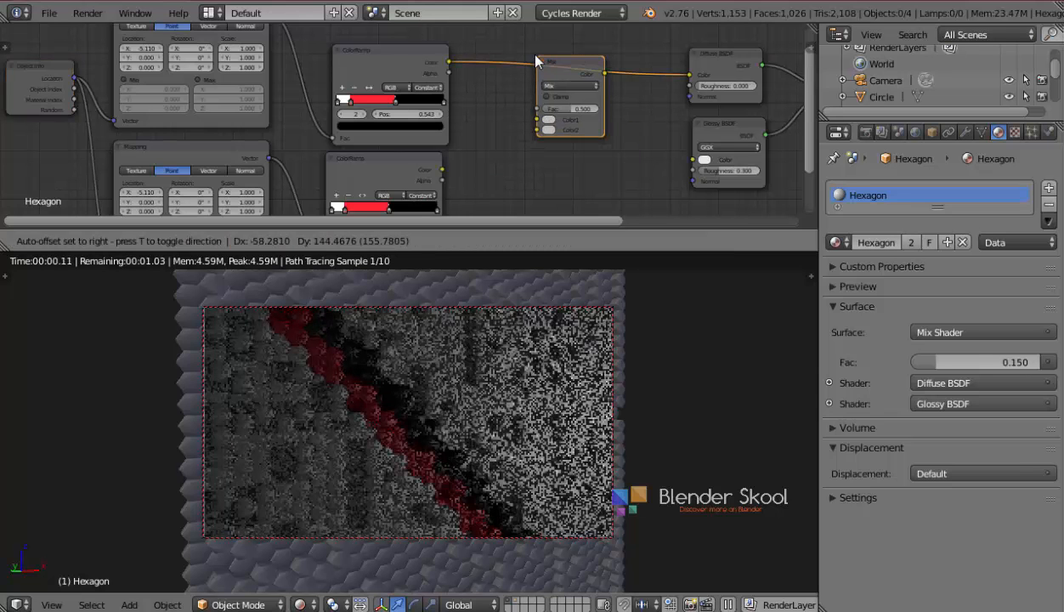
{"action": "left_click", "coordinate": [522, 54]}
{"action": "key", "text": "z"}
{"action": "key", "text": "z"}
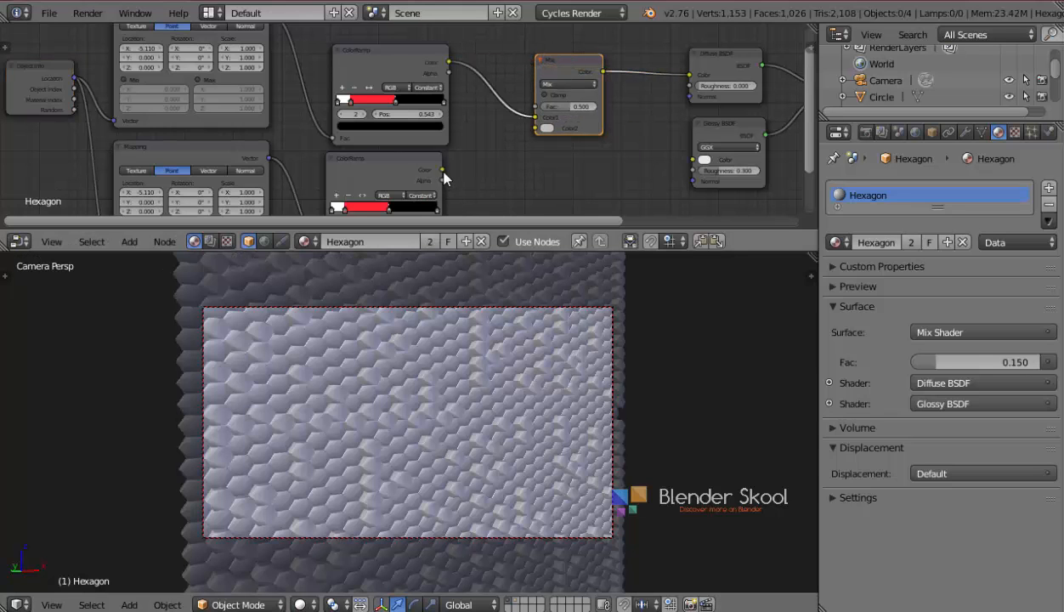
Step: Connect the duplicated ColorRamp's Color to the Mix node's Color2 and set the blend mode to Multiply with Fac 1.000
{"action": "mouse_move", "coordinate": [442, 172]}
{"action": "left_mouse_down"}
{"action": "mouse_move", "coordinate": [519, 124]}
{"action": "mouse_move", "coordinate": [593, 106]}
{"action": "left_mouse_up"}
{"action": "left_click", "coordinate": [553, 83]}
{"action": "left_click", "coordinate": [563, 118]}
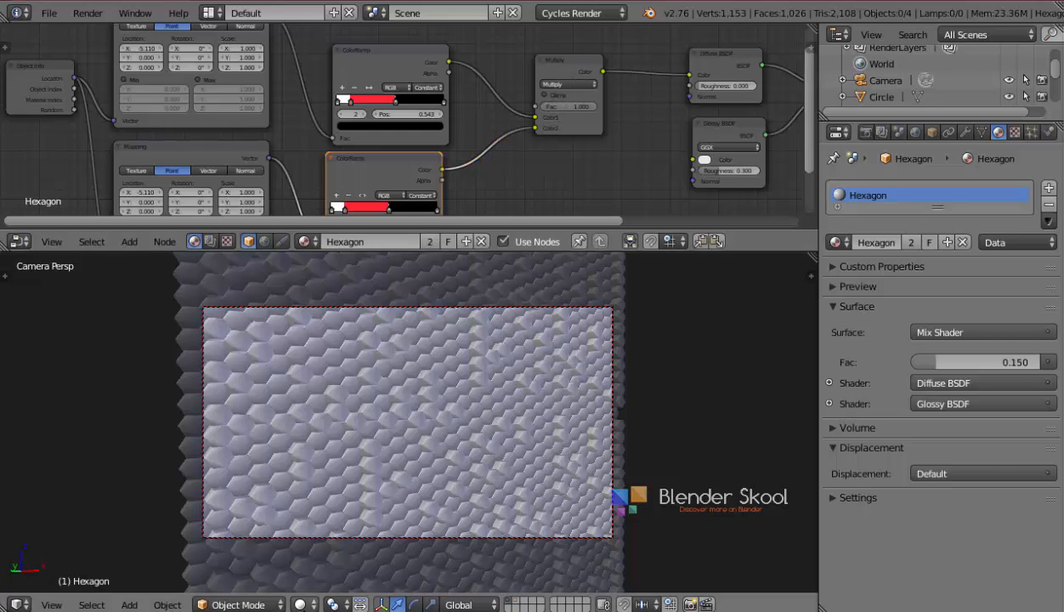
Step: In Rendered shading, set the original Mapping node's X location to -9.310 and the duplicate's to -3.710, comparing against the reference image
{"action": "left_click", "coordinate": [302, 607]}
{"action": "left_click", "coordinate": [310, 493]}
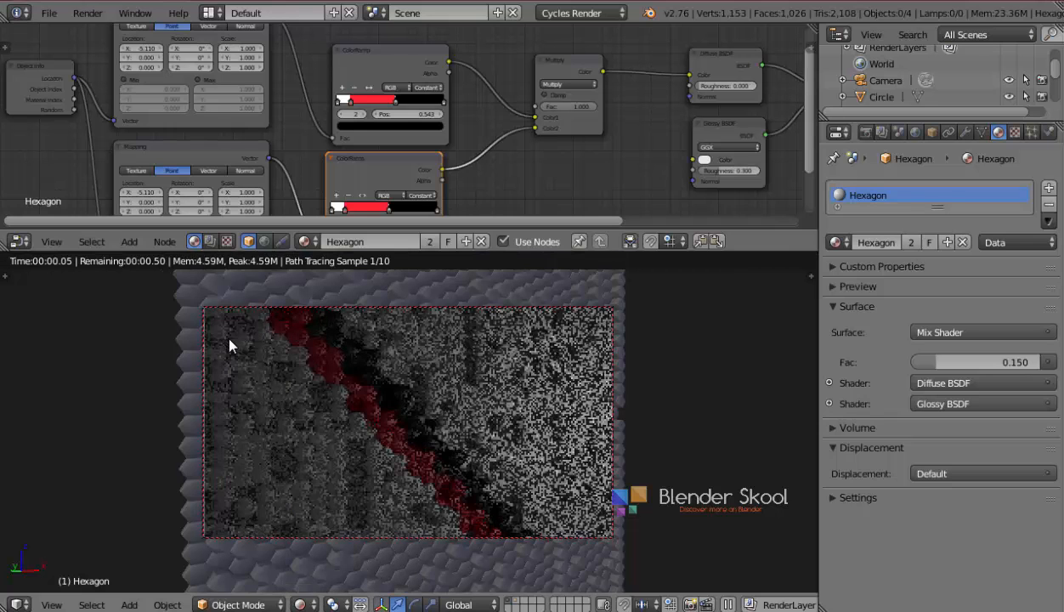
{"action": "left_click_drag", "start_coordinate": [140, 192], "coordinate": [173, 192]}
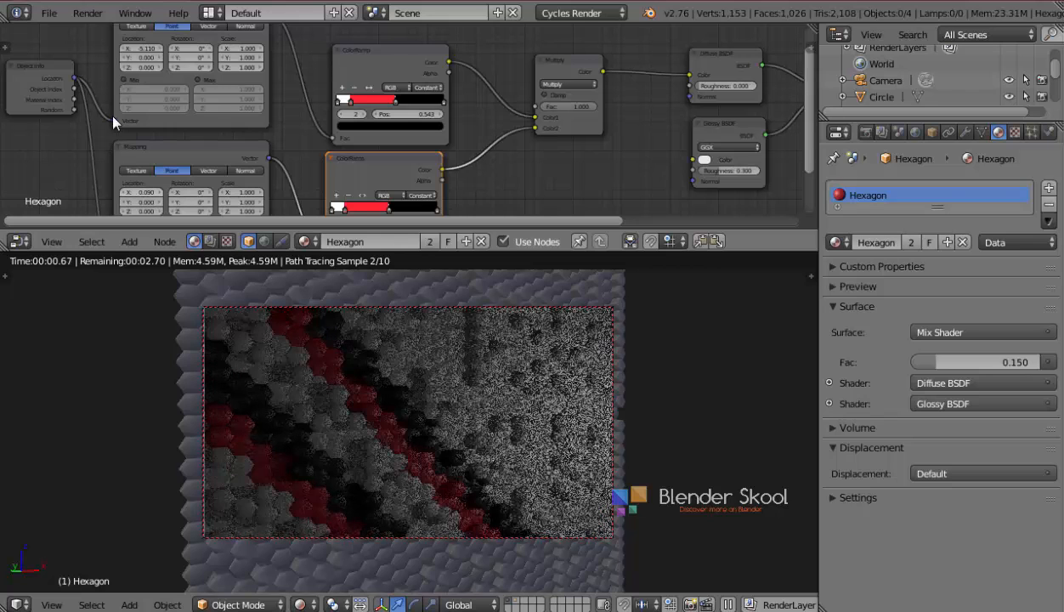
{"action": "left_click_drag", "start_coordinate": [136, 47], "coordinate": [101, 48]}
{"action": "left_click_drag", "start_coordinate": [134, 192], "coordinate": [147, 192]}
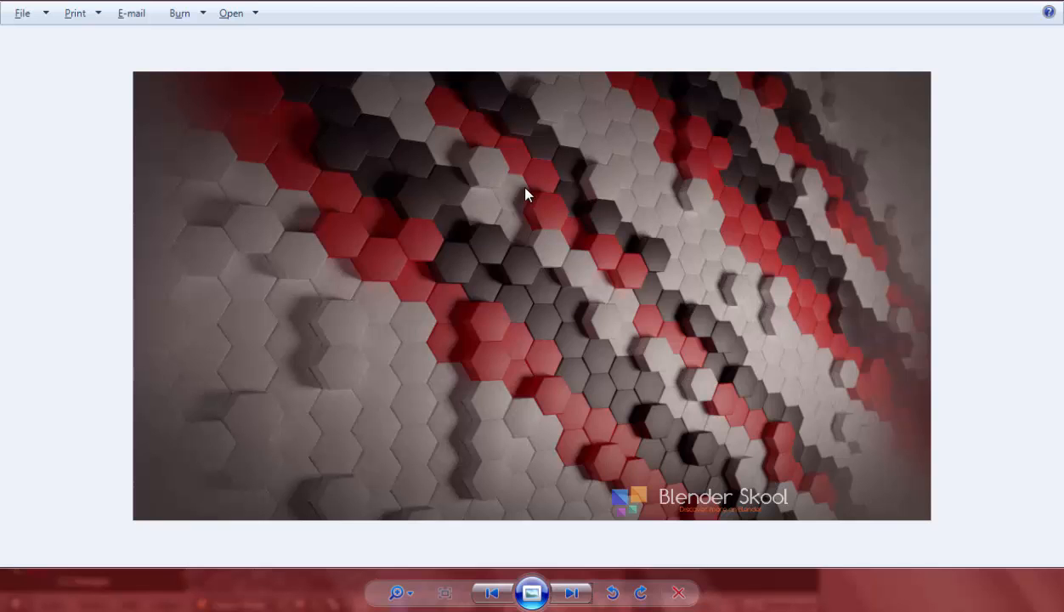
{"action": "left_click", "coordinate": [399, 576]}
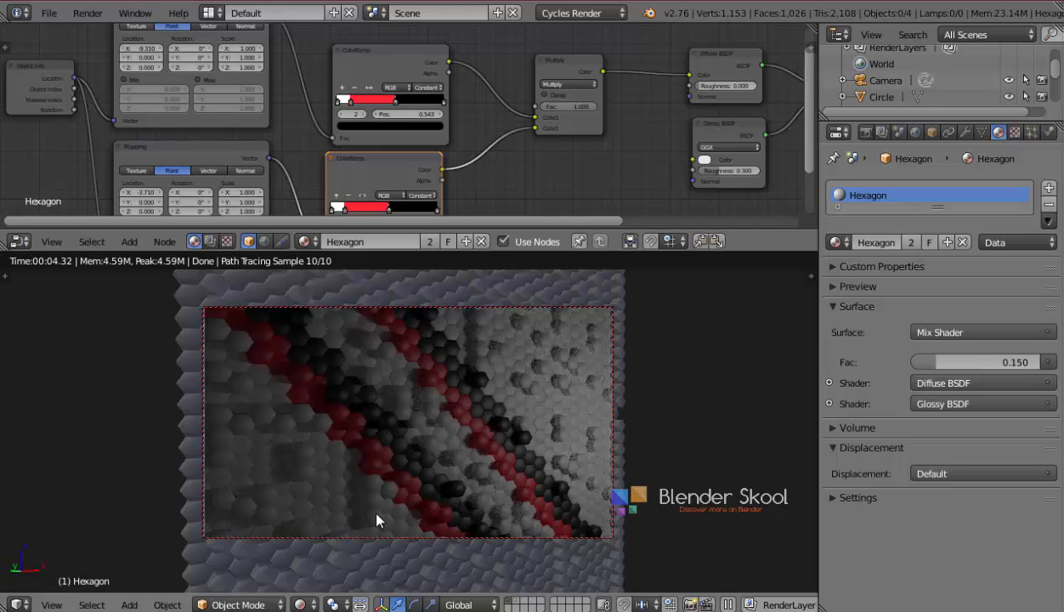
Step: Set the Mix Shader's Fac to 0.1 and leave Rendered shading
{"action": "middle_click_drag", "start_coordinate": [552, 161], "coordinate": [474, 161]}
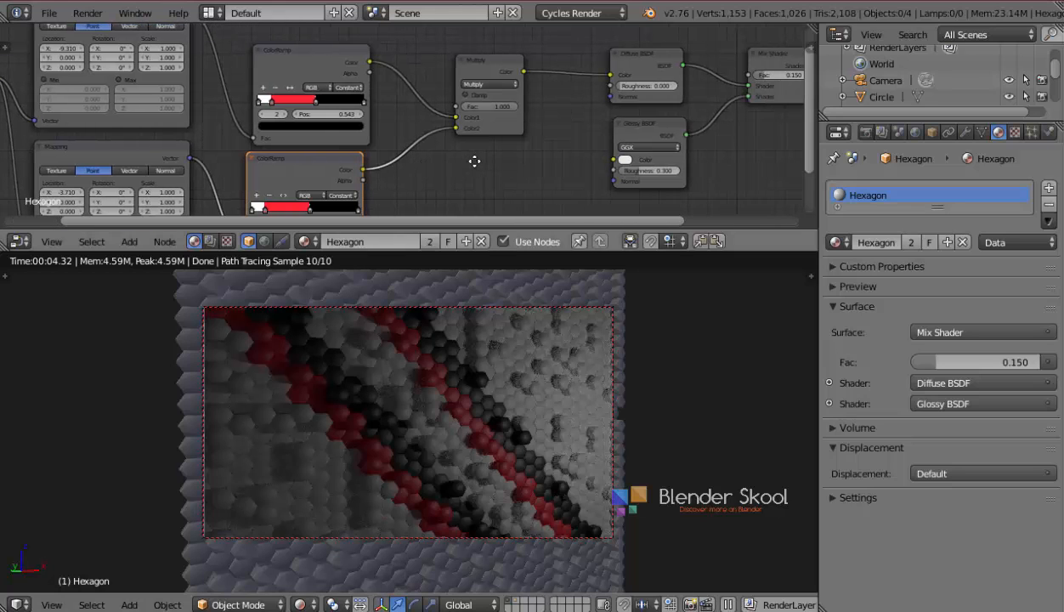
{"action": "middle_click_drag", "start_coordinate": [674, 143], "coordinate": [576, 166]}
{"action": "left_click", "coordinate": [688, 98]}
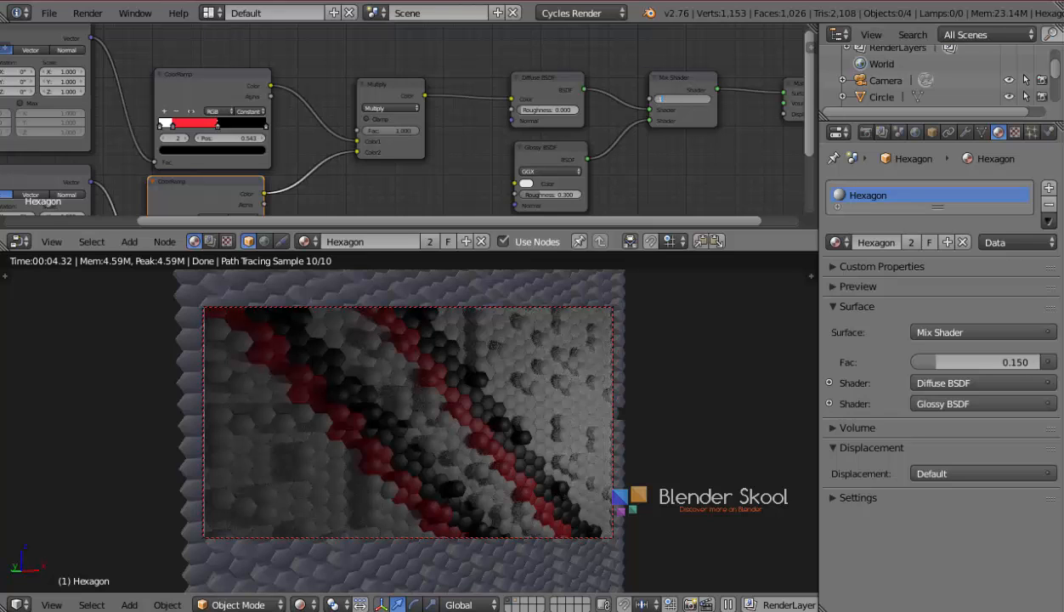
{"action": "type", "text": "0.1"}
{"action": "key", "text": "Return"}
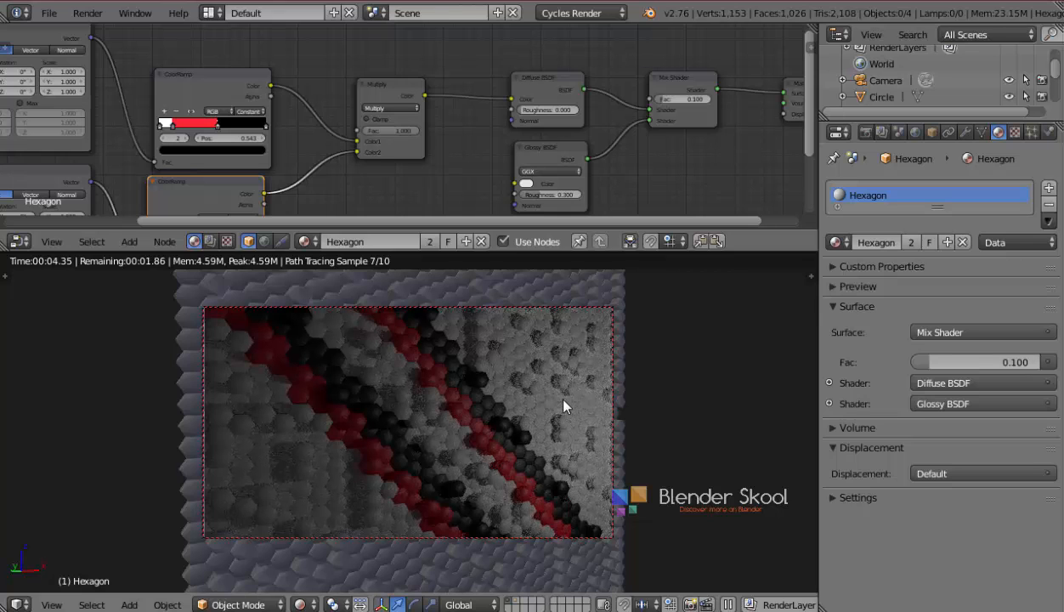
{"action": "key", "text": "shift+z"}
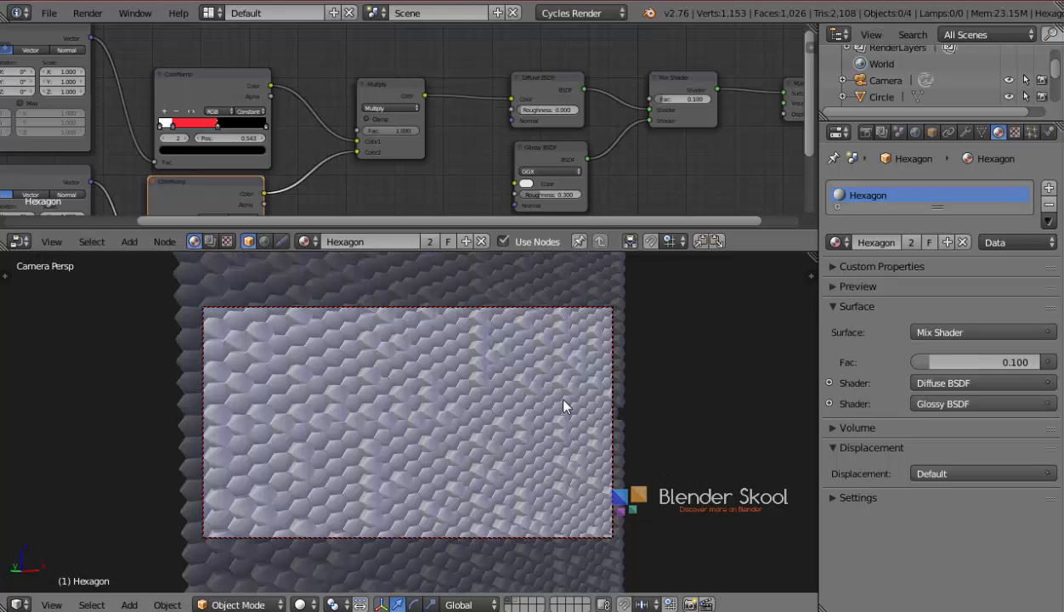
{"action": "key", "text": "ctrl+Up"}
{"action": "key", "text": "ctrl+Up"}
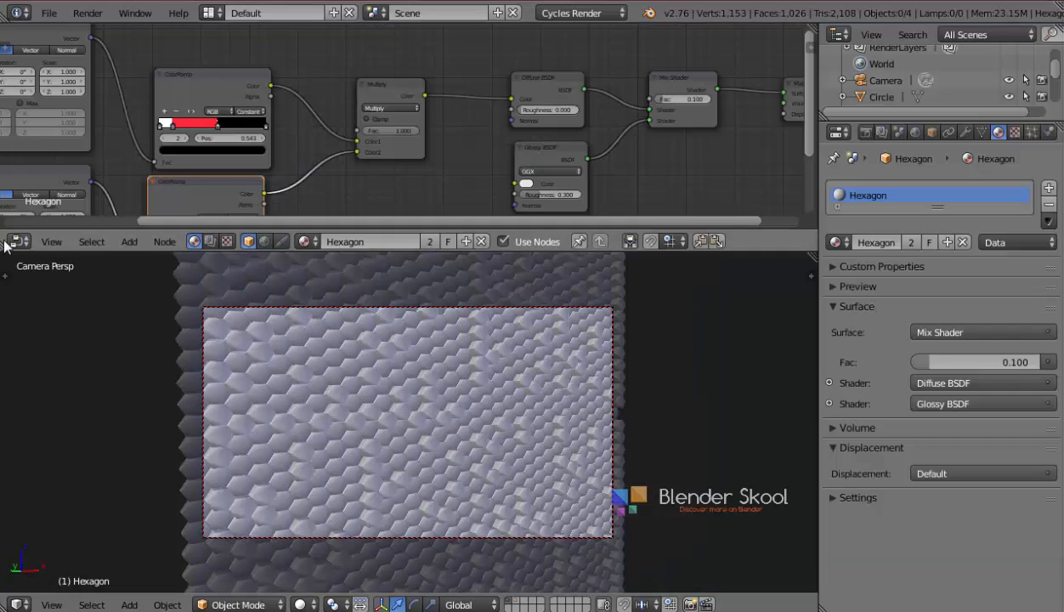
{"action": "middle_click_drag", "start_coordinate": [469, 116], "coordinate": [516, 243]}
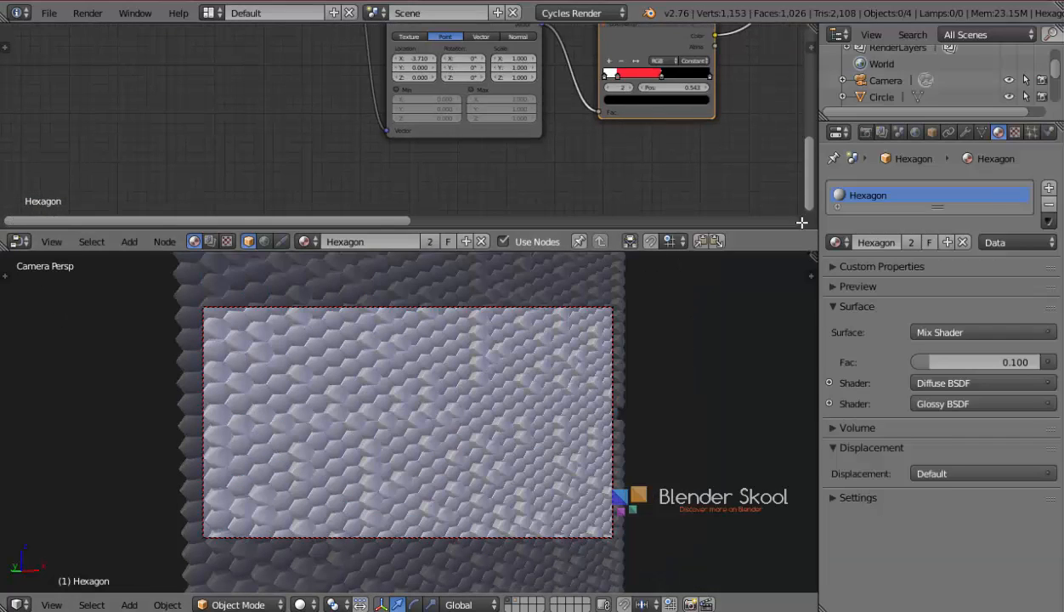
Step: Collapse the node editor so the 3D view fills the area, and set the Cycles render samples to 200
{"action": "mouse_move", "coordinate": [801, 222]}
{"action": "left_mouse_down"}
{"action": "mouse_move", "coordinate": [790, 248]}
{"action": "mouse_move", "coordinate": [791, 234]}
{"action": "left_mouse_up"}
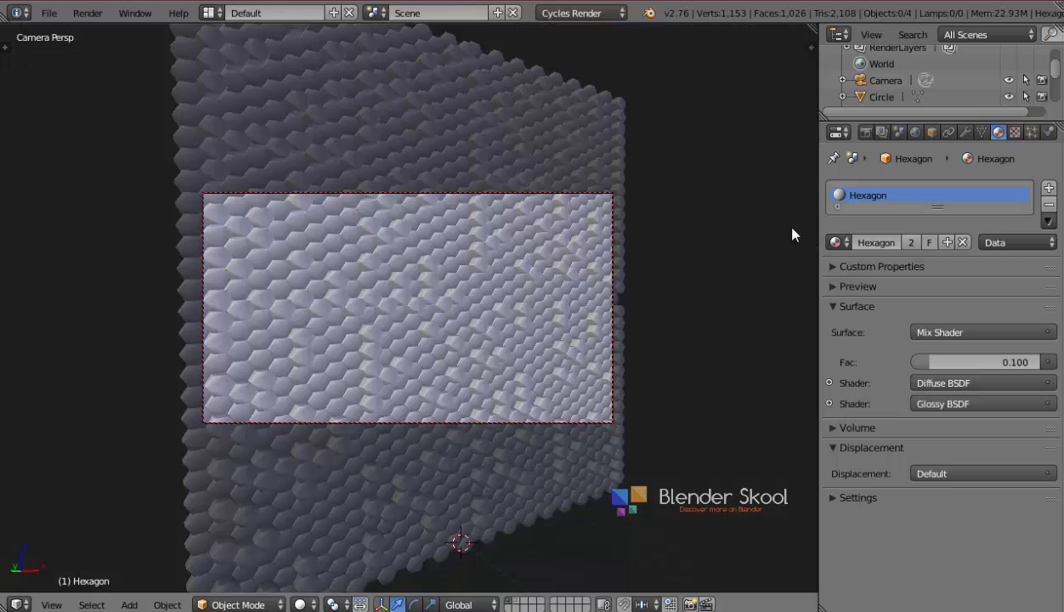
{"action": "left_click", "coordinate": [865, 132]}
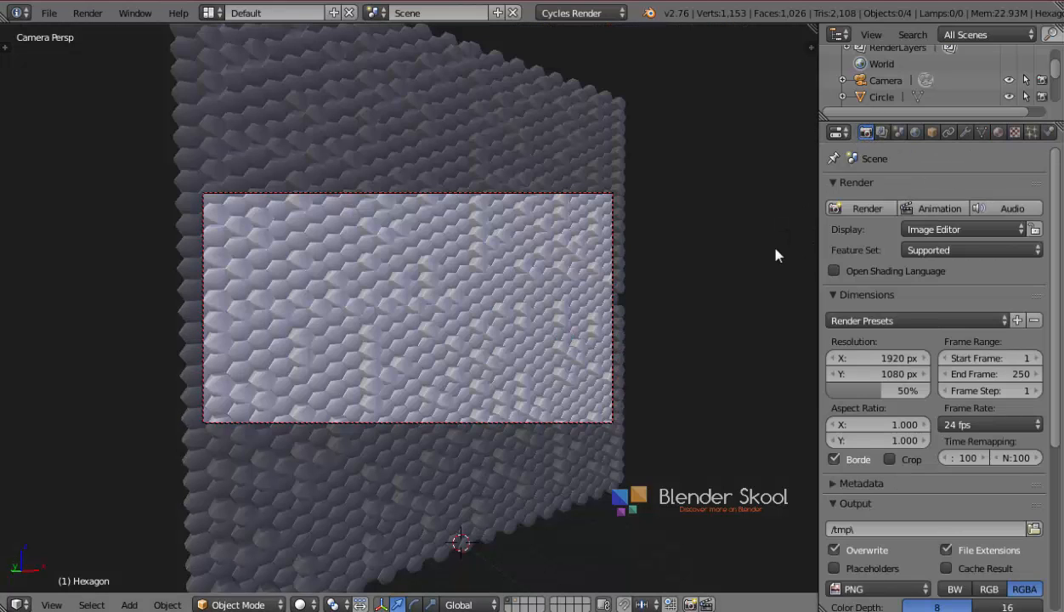
{"action": "scroll", "coordinate": [928, 316], "scroll_direction": "down", "scroll_amount": 8}
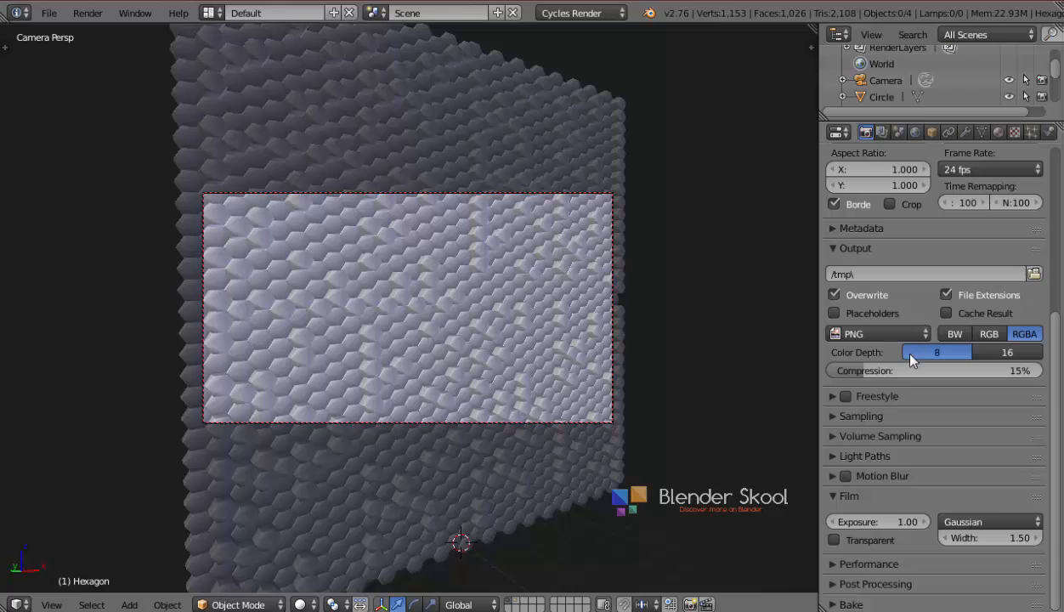
{"action": "left_click", "coordinate": [848, 416]}
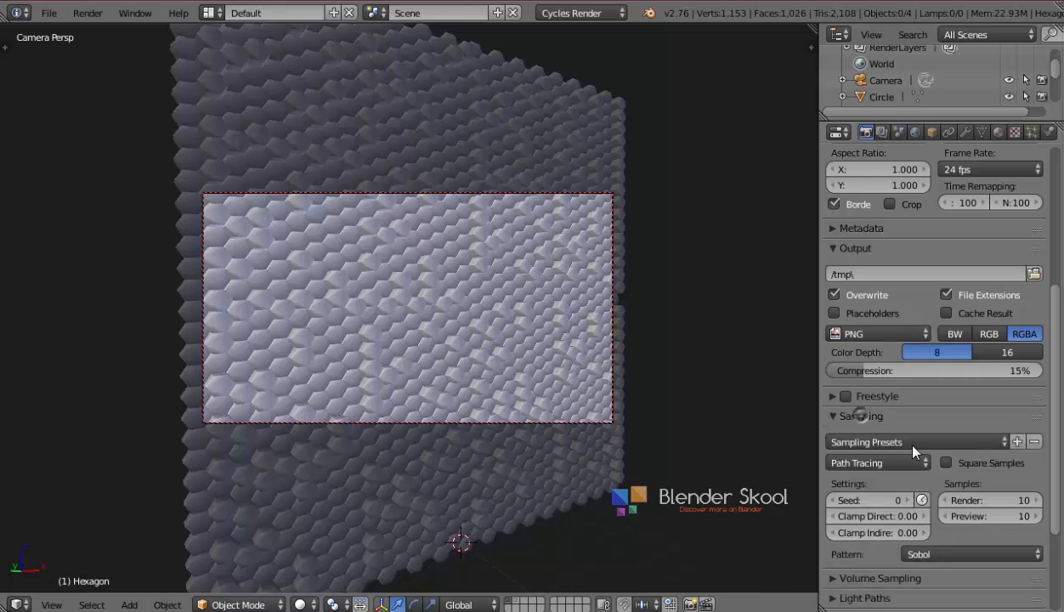
{"action": "left_click", "coordinate": [983, 501]}
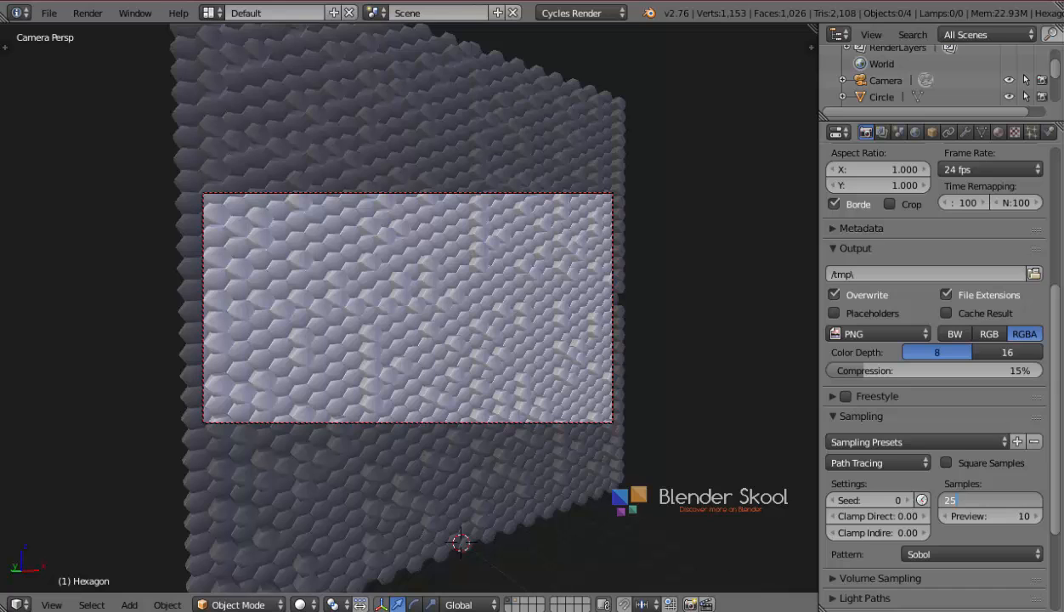
{"action": "key", "text": "Return"}
{"action": "scroll", "coordinate": [960, 490], "scroll_direction": "up", "scroll_amount": 8}
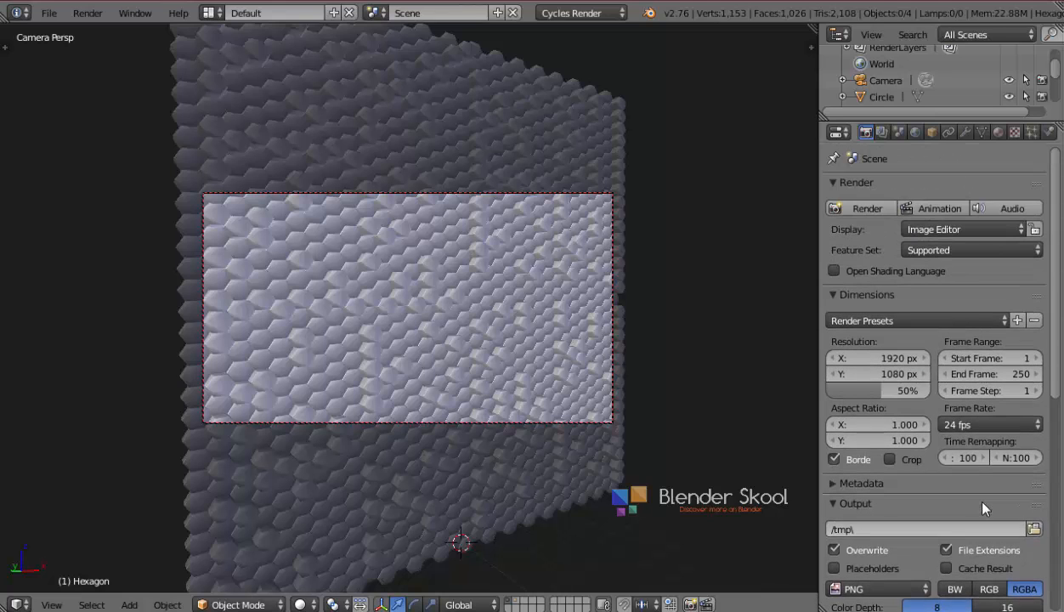
Step: Render the scene and inspect the red and black hexagon stripes in the result, along with the sampling settings
{"action": "left_click", "coordinate": [887, 208]}
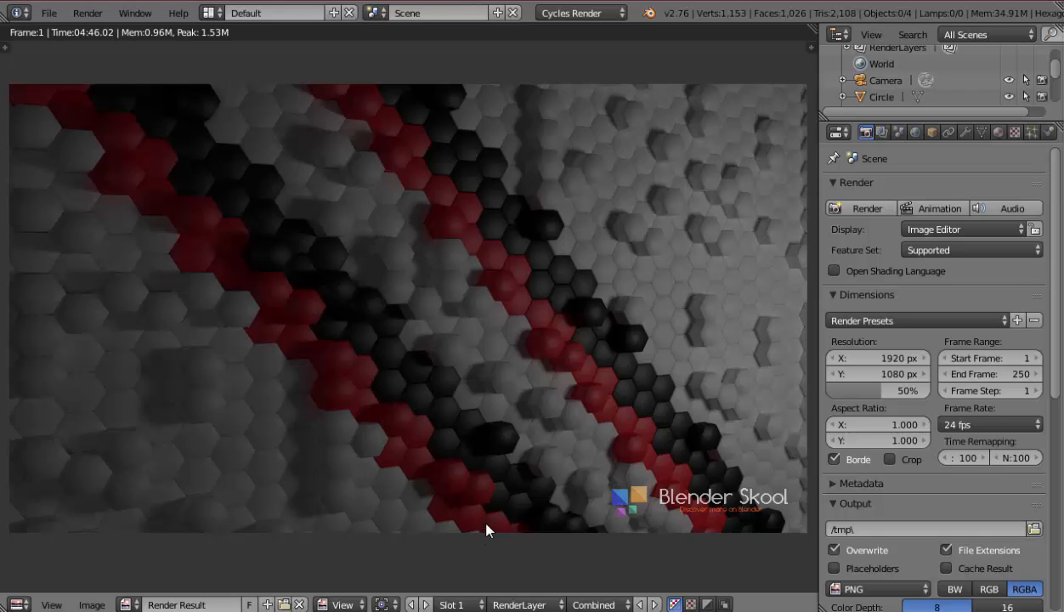
{"action": "scroll", "coordinate": [889, 452], "scroll_direction": "down", "scroll_amount": 7}
{"action": "scroll", "coordinate": [522, 383], "scroll_direction": "up", "scroll_amount": 2}
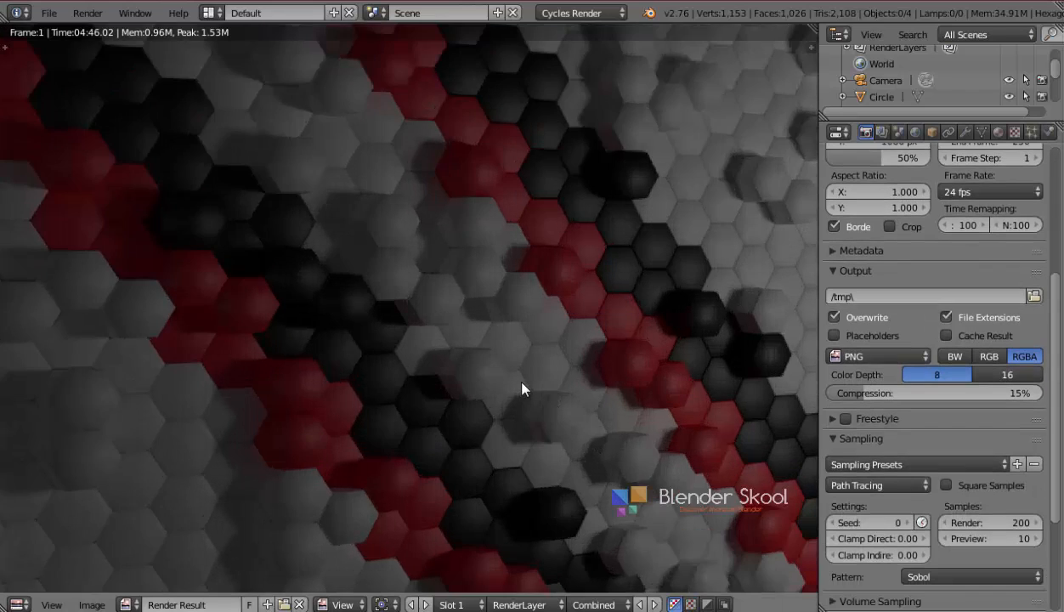
{"action": "scroll", "coordinate": [353, 260], "scroll_direction": "down", "scroll_amount": 3}
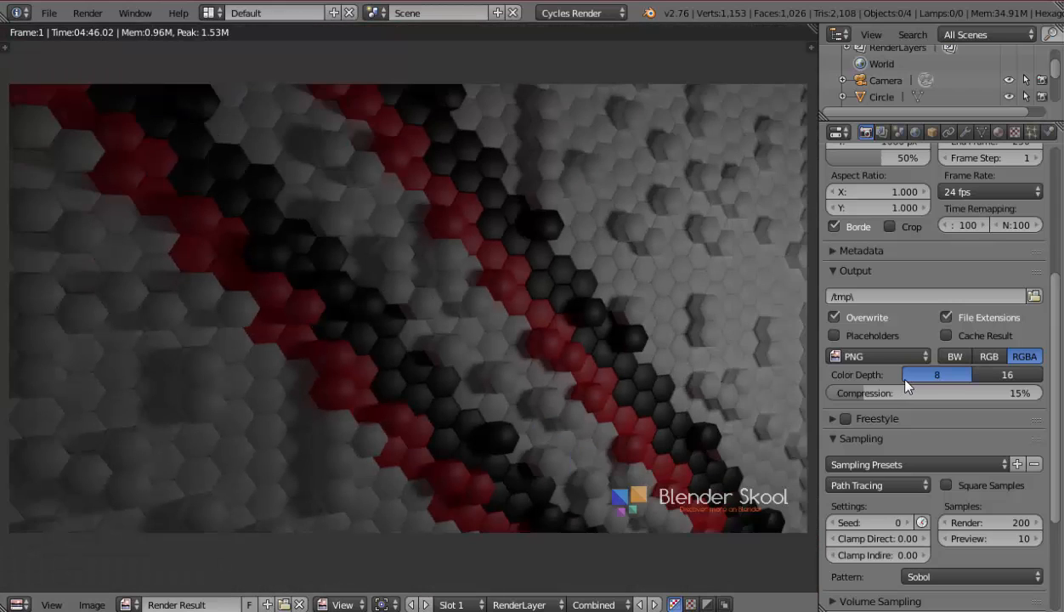
{"action": "scroll", "coordinate": [904, 380], "scroll_direction": "up", "scroll_amount": 7}
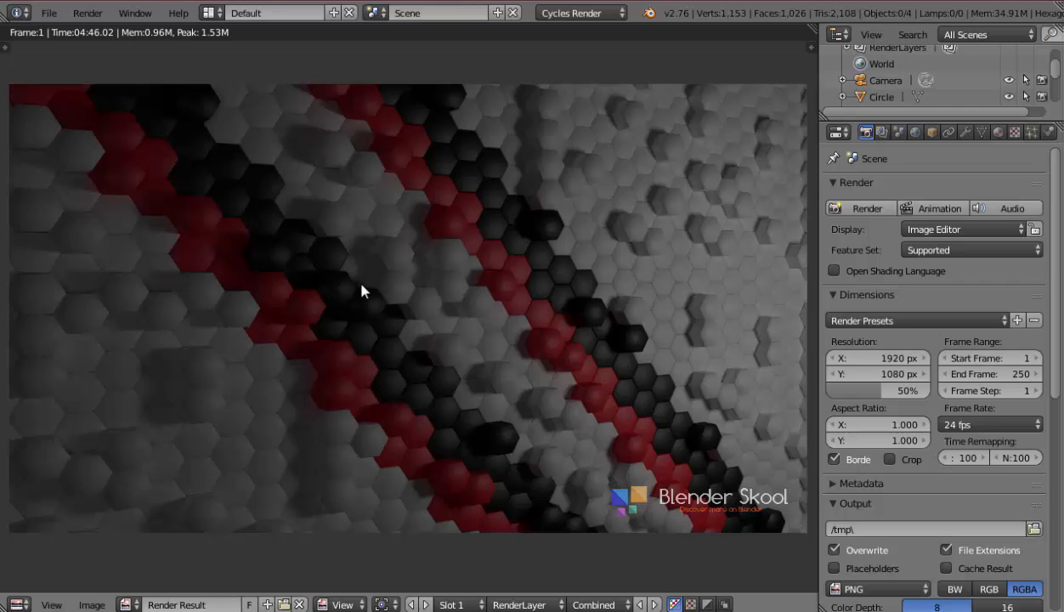
Step: Switch the render result area to the Node Editor, show the compositing node tree and hide the node properties sidebar
{"action": "left_click", "coordinate": [19, 603]}
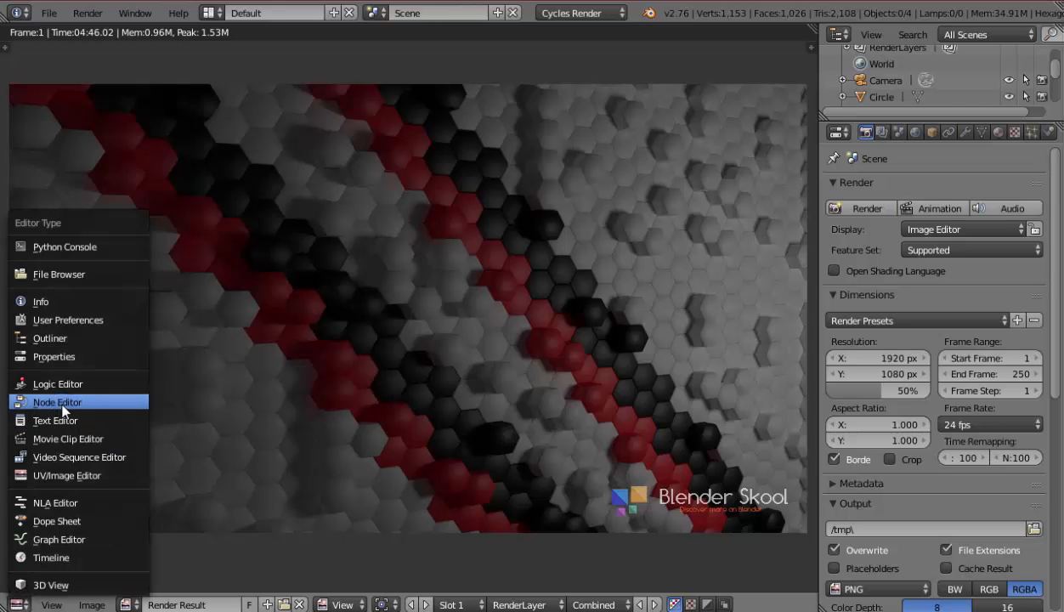
{"action": "left_click", "coordinate": [64, 409]}
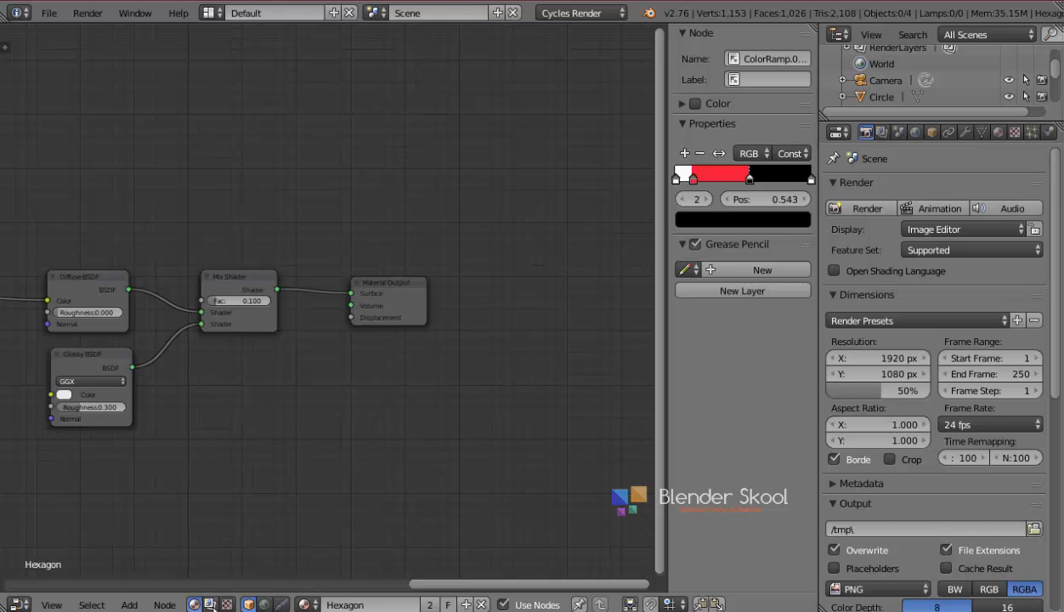
{"action": "left_click", "coordinate": [211, 603]}
{"action": "key", "text": "n"}
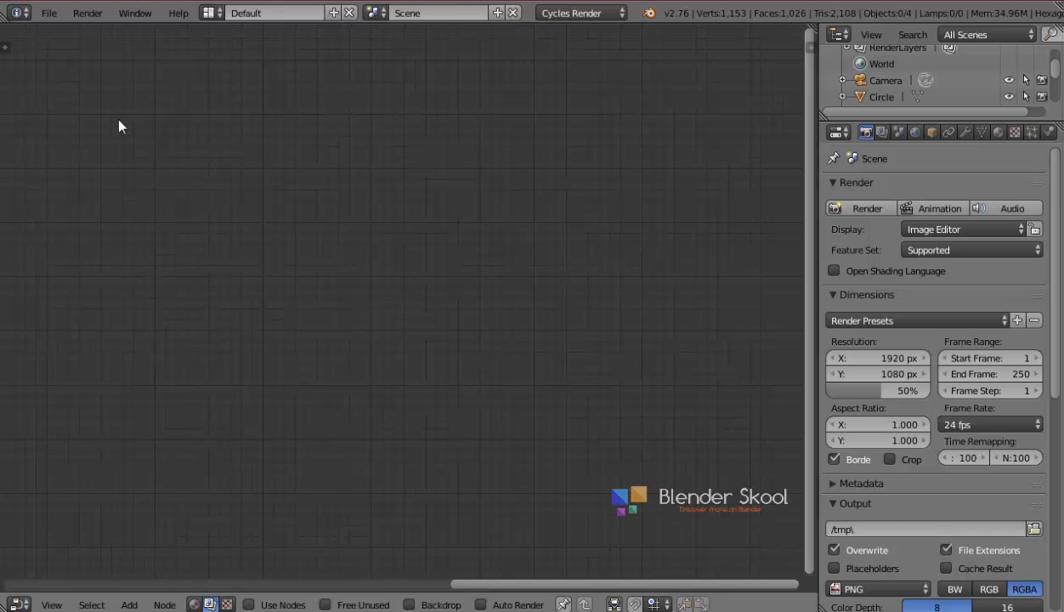
Step: Start appending from another blend file and browse to the Photo Editing Nodes folder under Blender Skool
{"action": "left_click", "coordinate": [48, 13]}
{"action": "left_click", "coordinate": [77, 271]}
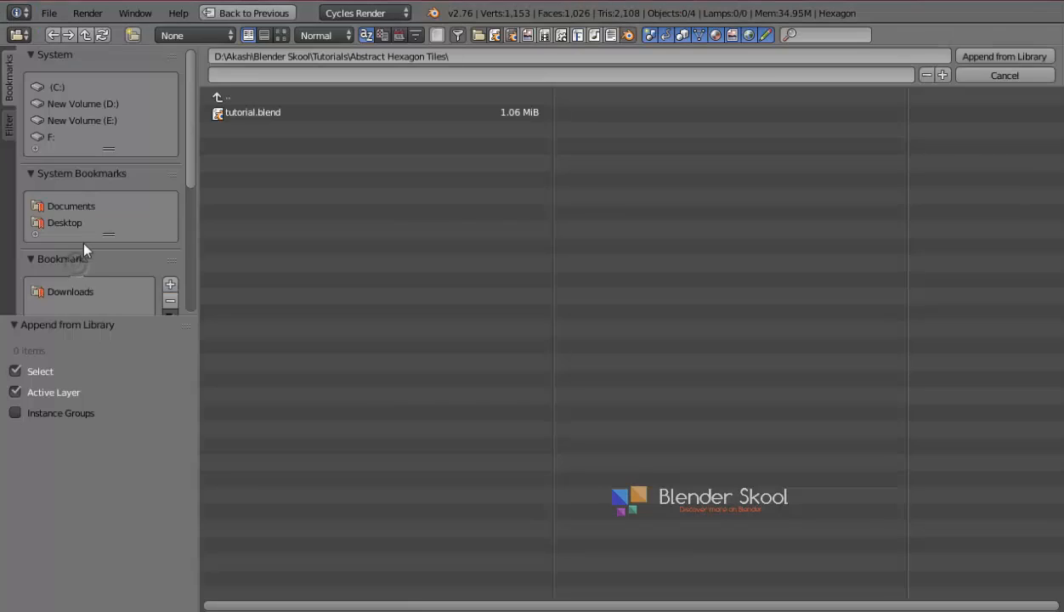
{"action": "scroll", "coordinate": [82, 238], "scroll_direction": "down", "scroll_amount": 5}
{"action": "scroll", "coordinate": [111, 184], "scroll_direction": "down", "scroll_amount": 2}
{"action": "scroll", "coordinate": [115, 195], "scroll_direction": "down", "scroll_amount": 2}
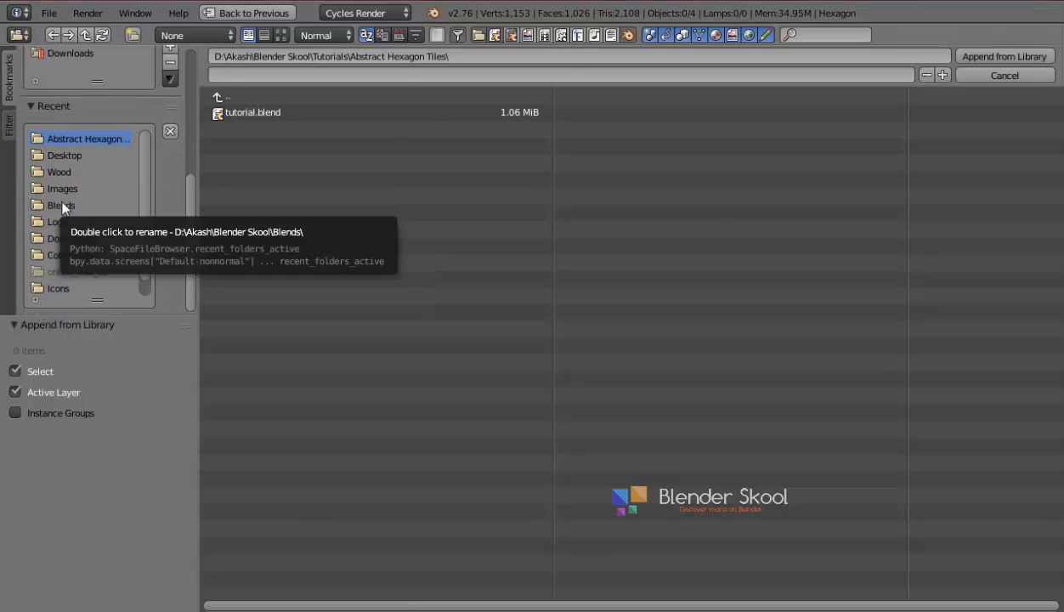
{"action": "left_click", "coordinate": [221, 97]}
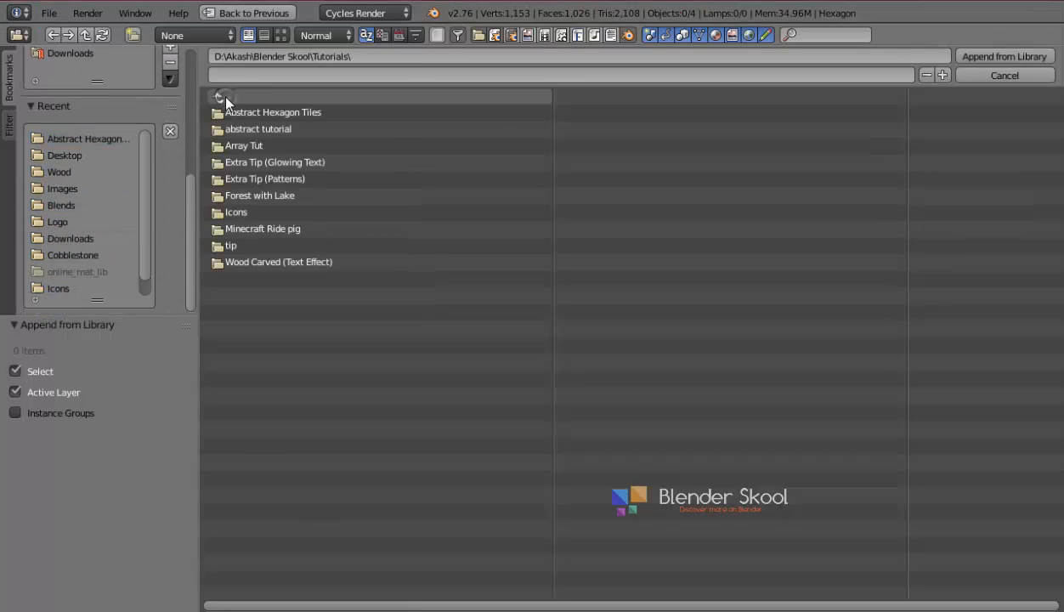
{"action": "left_click", "coordinate": [222, 97]}
{"action": "left_click", "coordinate": [274, 295]}
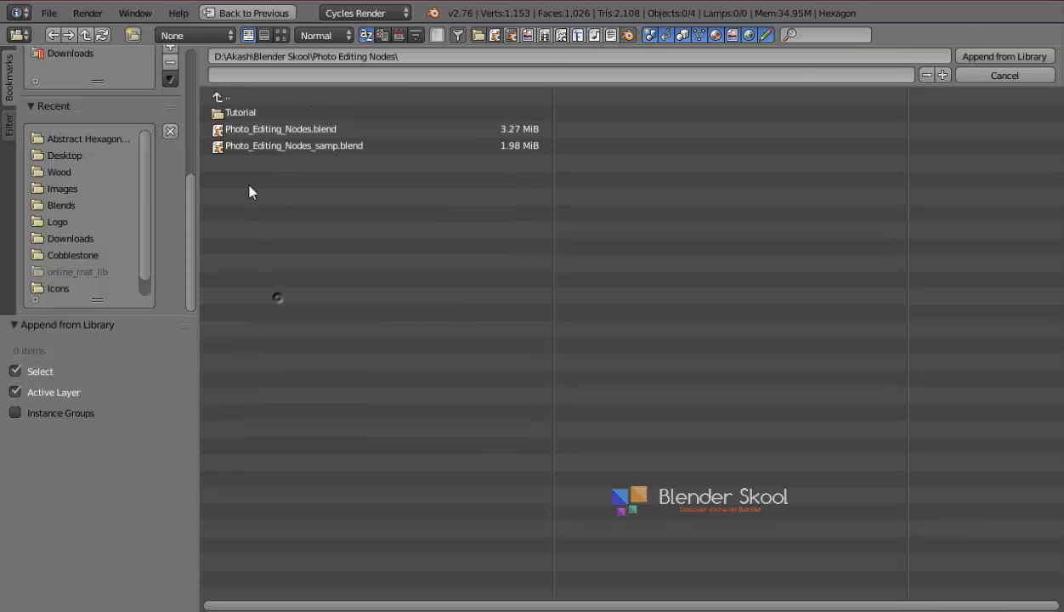
Step: Append all node groups from the NodeTree section of Photo_Editing_Nodes.blend
{"action": "left_click", "coordinate": [244, 131]}
{"action": "left_click", "coordinate": [255, 161]}
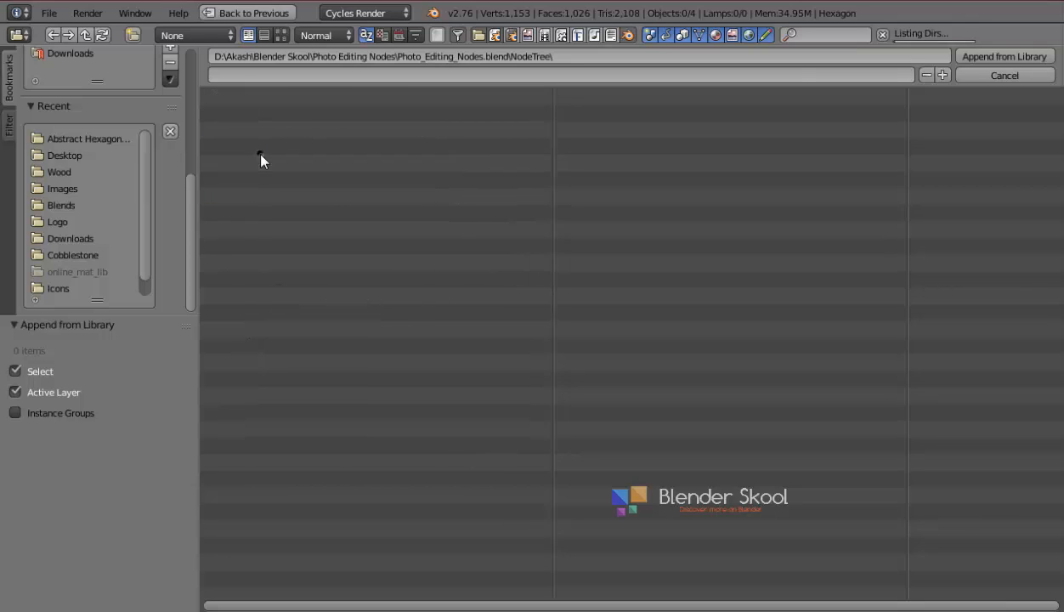
{"action": "key", "text": "a"}
{"action": "left_click", "coordinate": [1003, 55]}
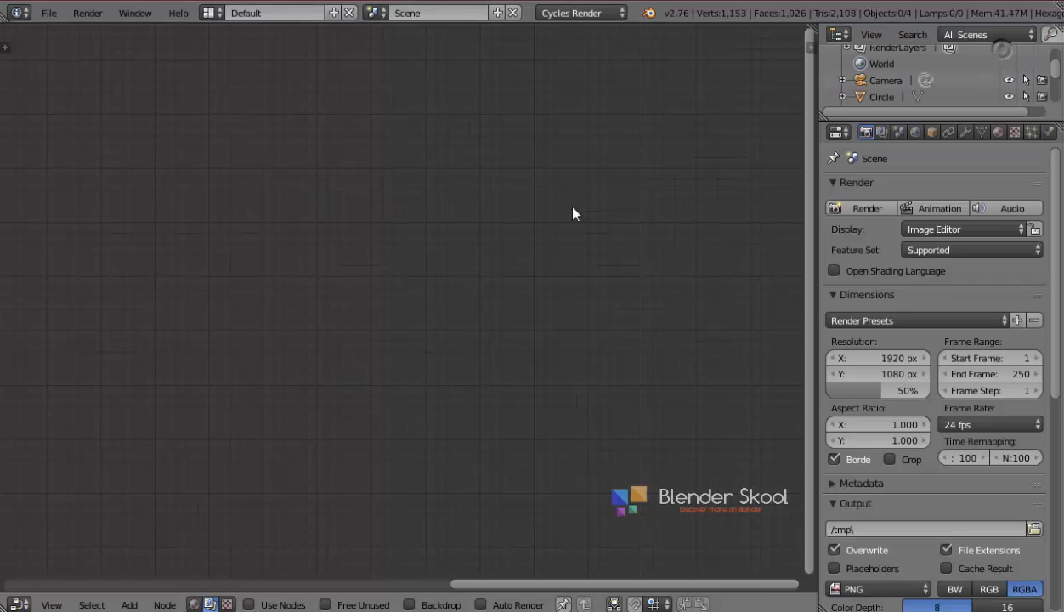
Step: Enable Use Nodes for compositing and spread the Render Layers and Composite nodes far apart
{"action": "left_click", "coordinate": [253, 604]}
{"action": "left_click_drag", "start_coordinate": [308, 261], "coordinate": [44, 203]}
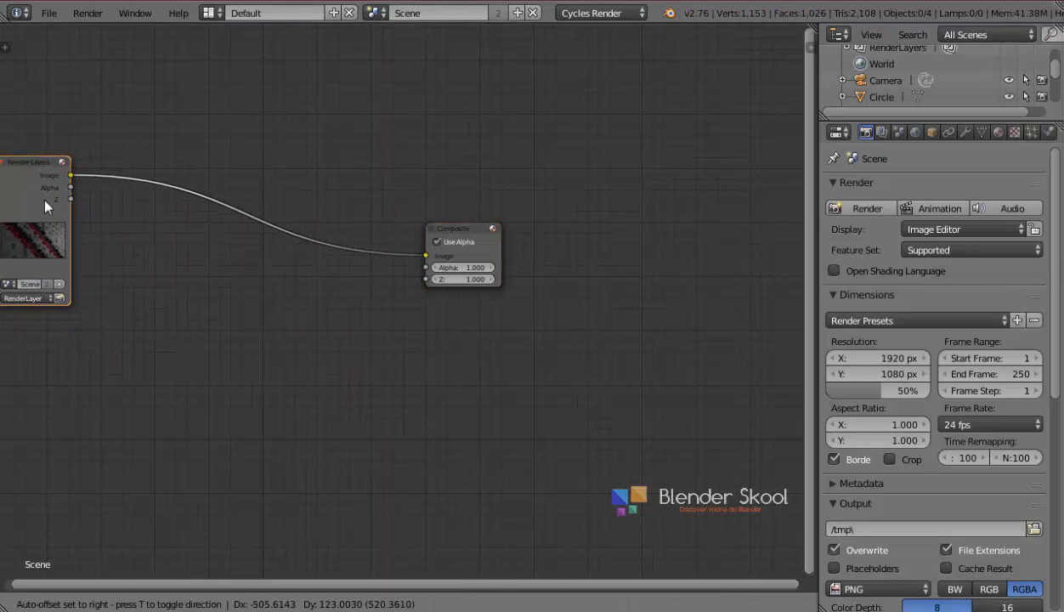
{"action": "left_click", "coordinate": [434, 234]}
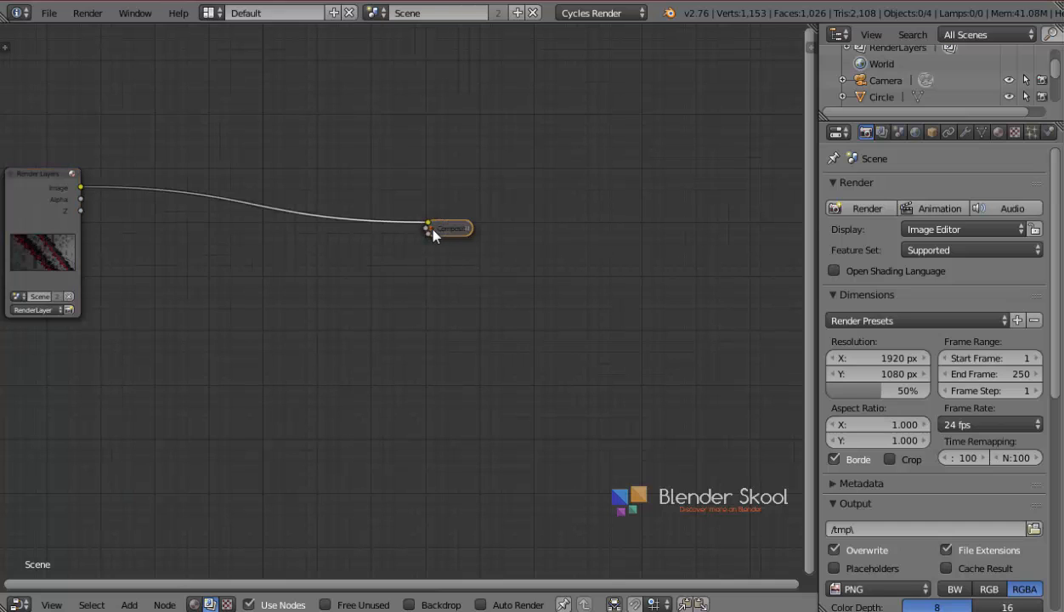
{"action": "left_click_drag", "start_coordinate": [447, 229], "coordinate": [714, 241]}
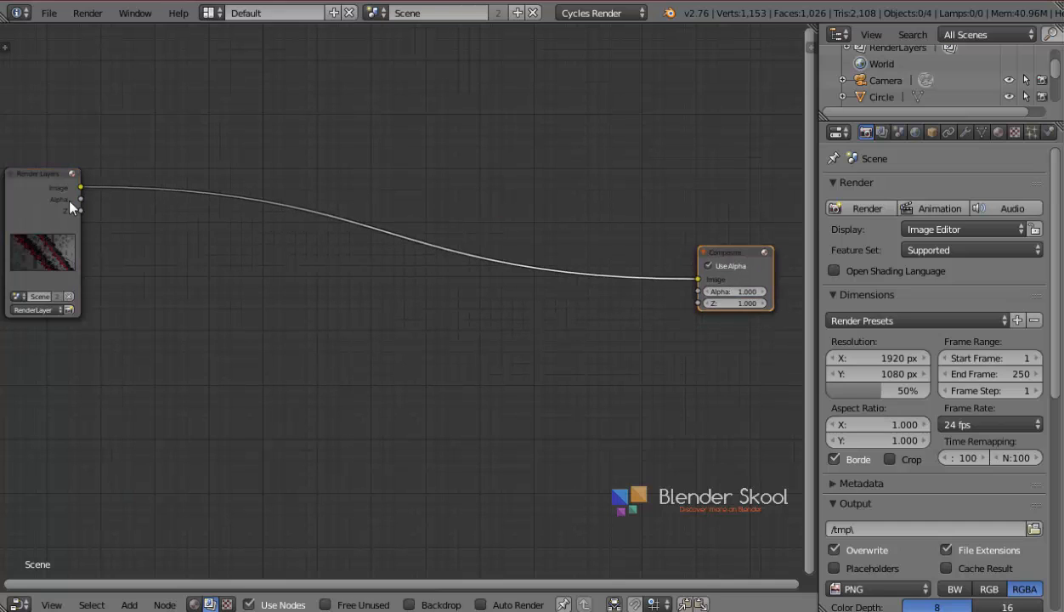
Step: Add a Viewer node fed by the Render Layers image, place it below the Composite node and enable the Backdrop
{"action": "left_click", "coordinate": [48, 193], "text": "ctrl+shift"}
{"action": "left_click_drag", "start_coordinate": [146, 156], "coordinate": [722, 342]}
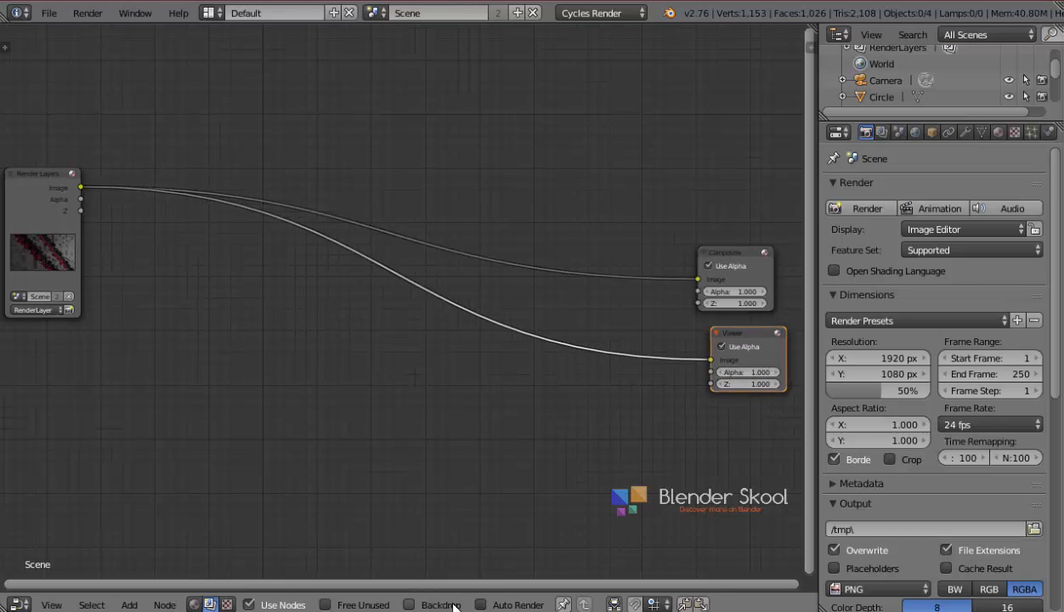
{"action": "left_click", "coordinate": [416, 603]}
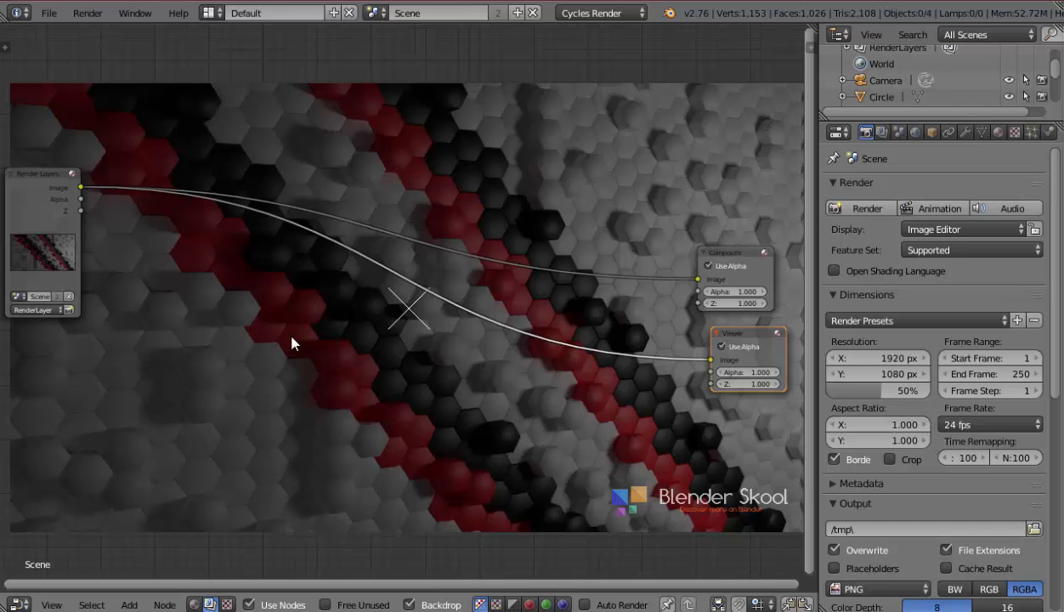
Step: Insert an RGB Curves node between Render Layers and Viewer, raise its curve to about X 0.41, Y 0.59, and place it near Render Layers
{"action": "key", "text": "shift+a"}
{"action": "mouse_move", "coordinate": [292, 341]}
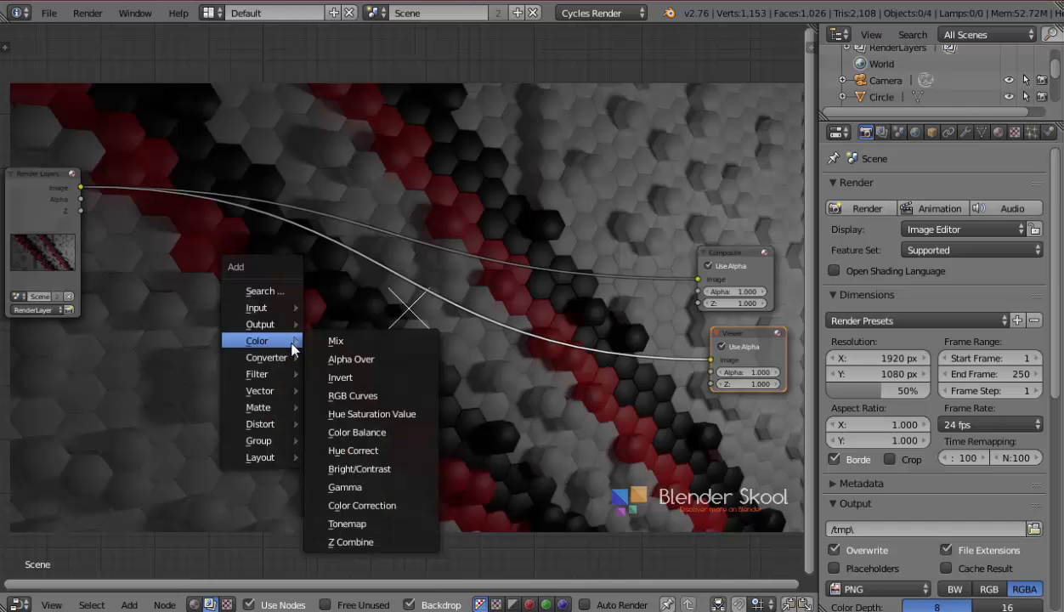
{"action": "left_click", "coordinate": [371, 395]}
{"action": "left_click", "coordinate": [471, 384]}
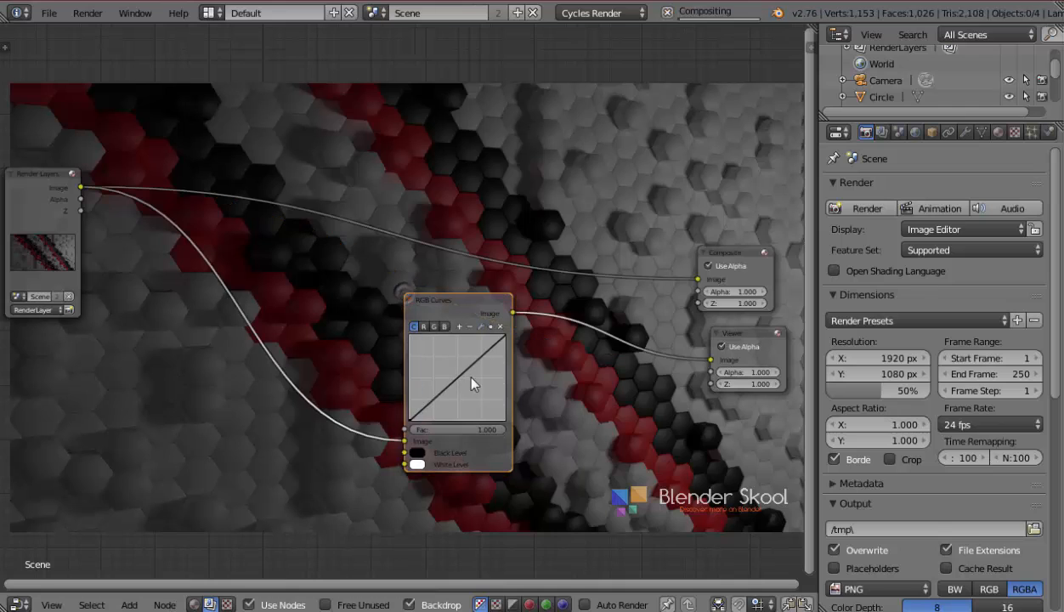
{"action": "left_click_drag", "start_coordinate": [456, 374], "coordinate": [447, 370]}
{"action": "left_click_drag", "start_coordinate": [448, 298], "coordinate": [241, 259]}
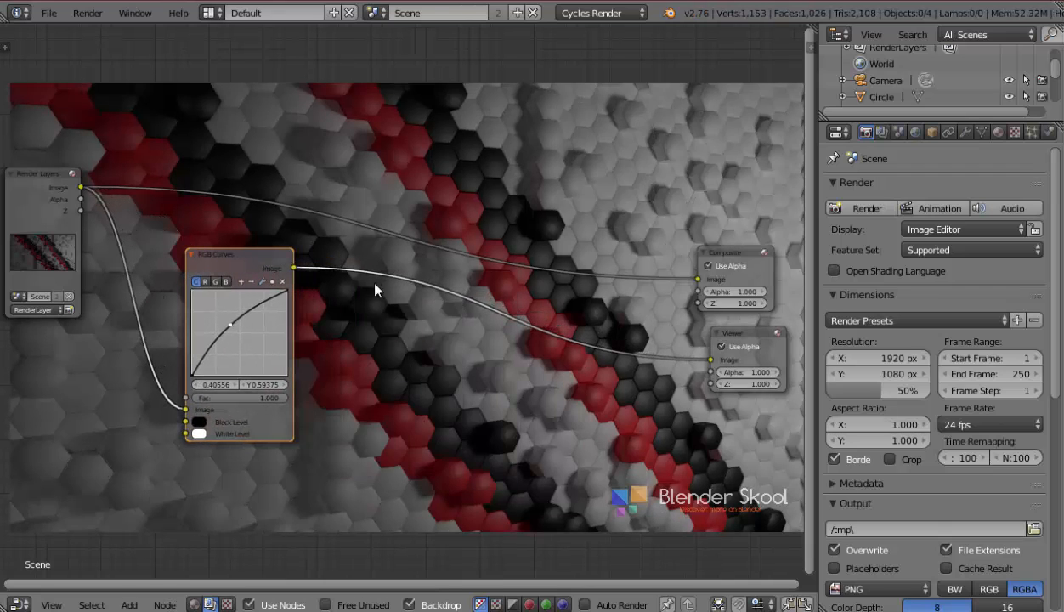
Step: Insert the appended Temperature node group between the RGB Curves and Viewer nodes
{"action": "key", "text": "shift+a"}
{"action": "mouse_move", "coordinate": [441, 277]}
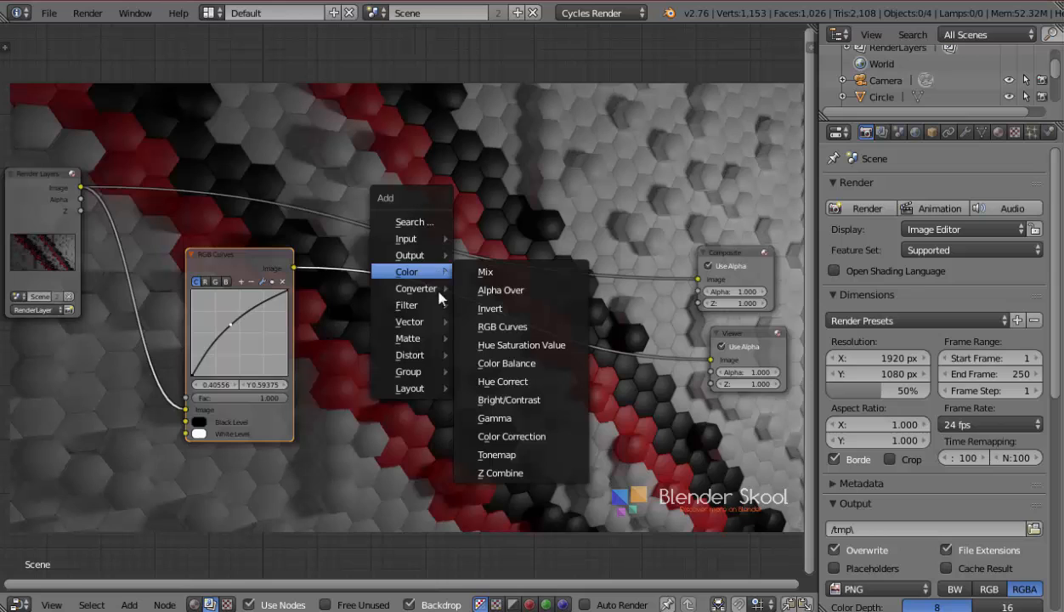
{"action": "mouse_move", "coordinate": [411, 371]}
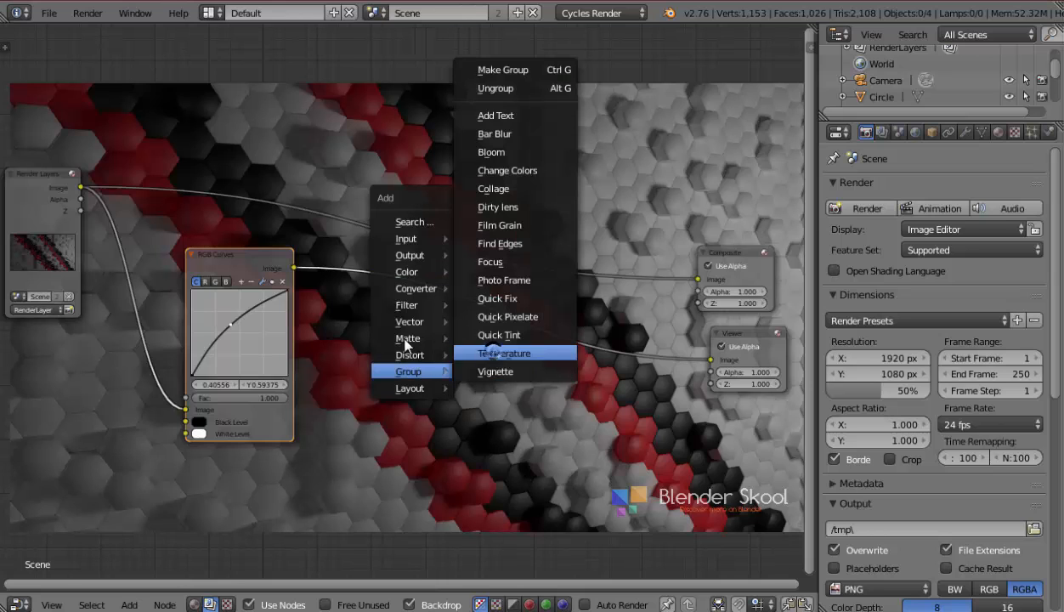
{"action": "left_click", "coordinate": [493, 354]}
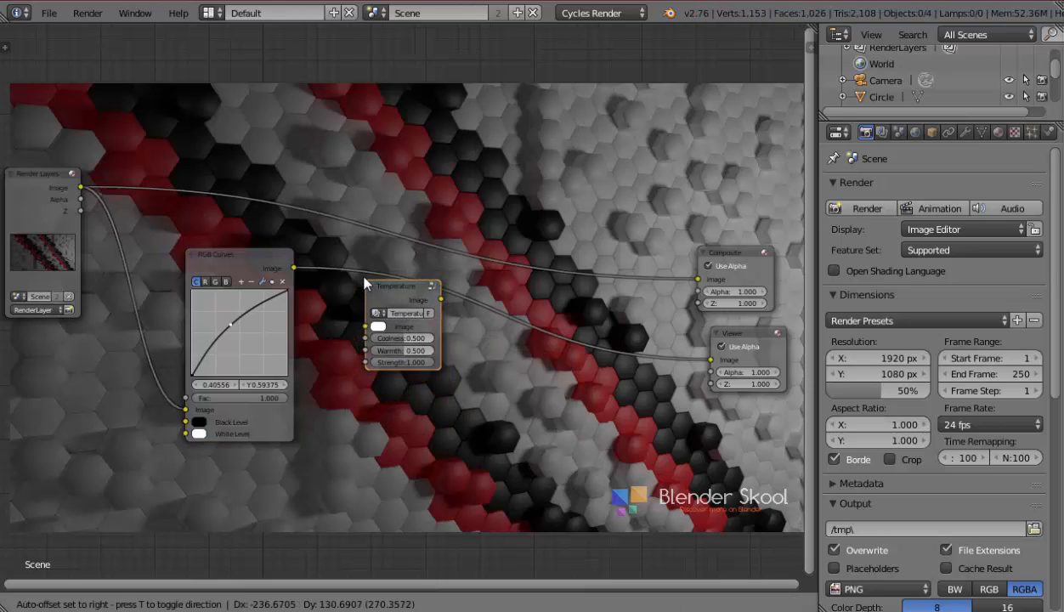
{"action": "left_click", "coordinate": [361, 276]}
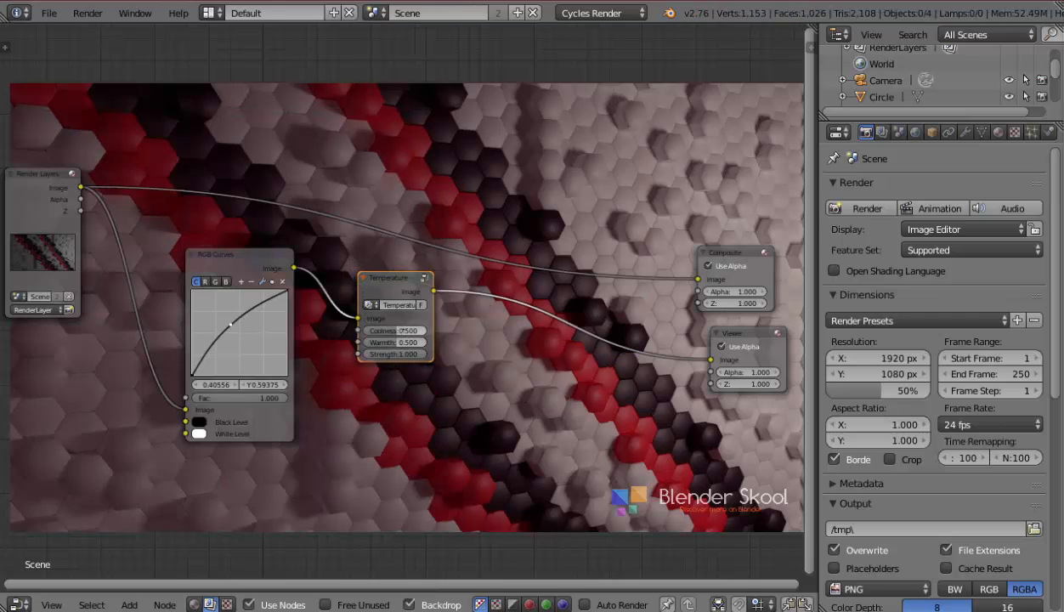
Step: Set the Temperature node's Coolness to 0.000 and Warmth to 0.350
{"action": "mouse_move", "coordinate": [402, 330]}
{"action": "left_mouse_down"}
{"action": "mouse_move", "coordinate": [369, 331]}
{"action": "mouse_move", "coordinate": [412, 343]}
{"action": "mouse_move", "coordinate": [403, 343]}
{"action": "left_mouse_up"}
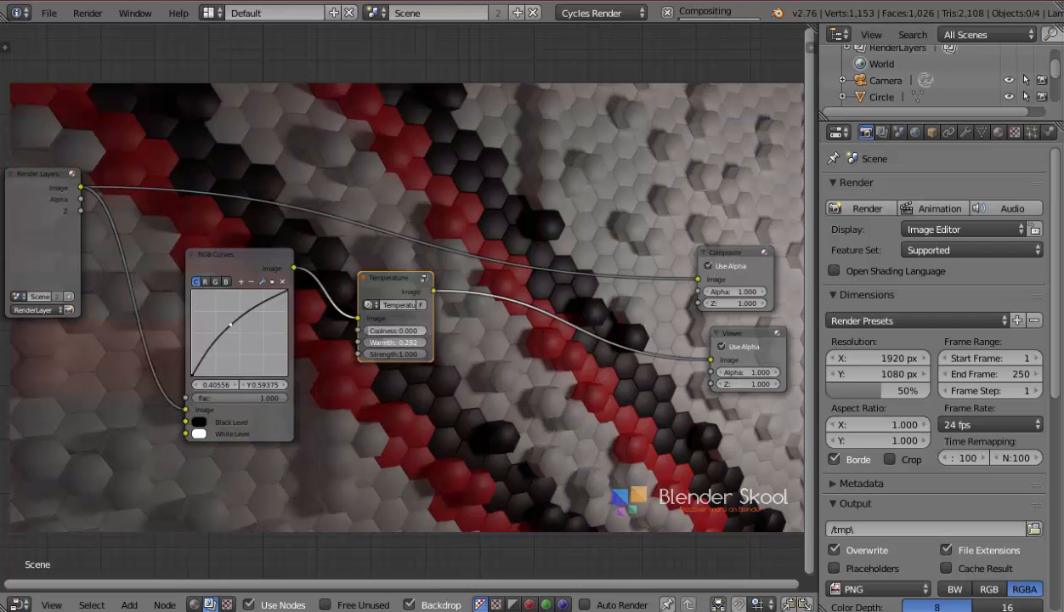
{"action": "left_click", "coordinate": [403, 343]}
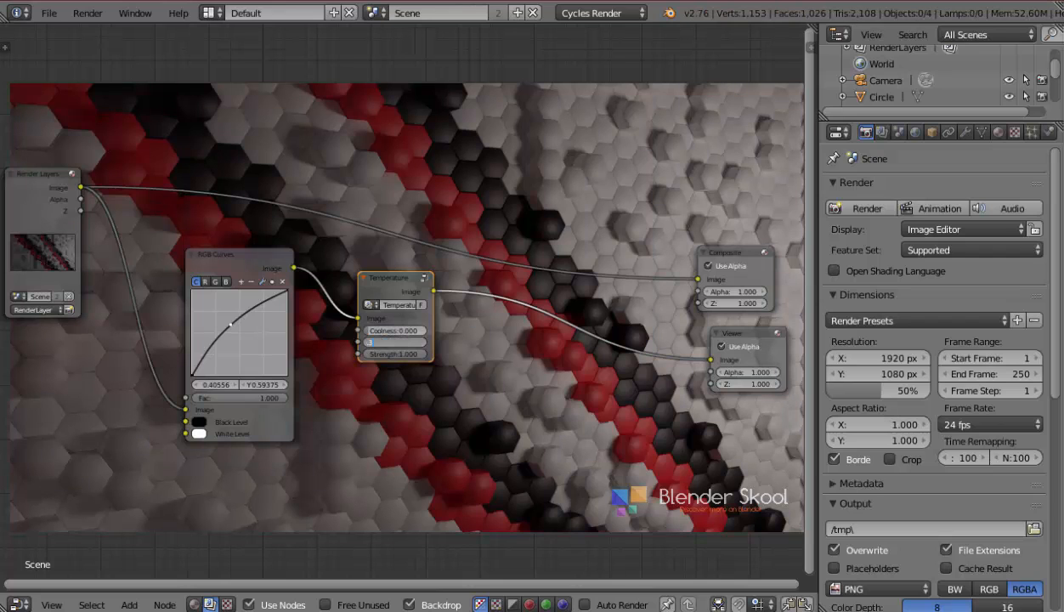
{"action": "type", "text": ".35"}
{"action": "key", "text": "Return"}
Step: Brighten the image further by raising the RGB Curves point to about X 0.37, Y 0.64
{"action": "middle_click_drag", "start_coordinate": [471, 373], "coordinate": [369, 412]}
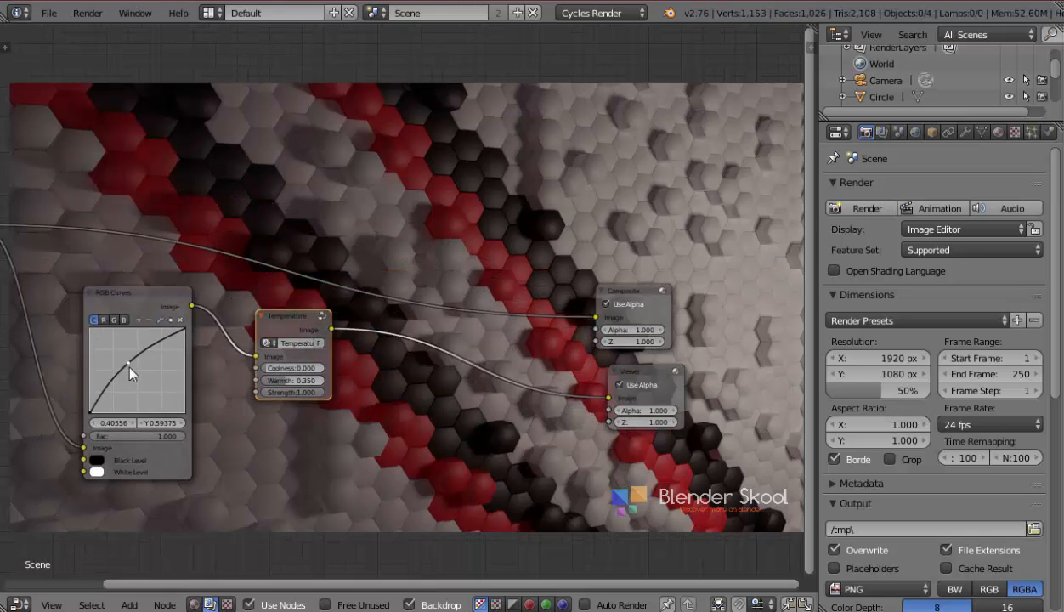
{"action": "left_click_drag", "start_coordinate": [127, 363], "coordinate": [125, 358]}
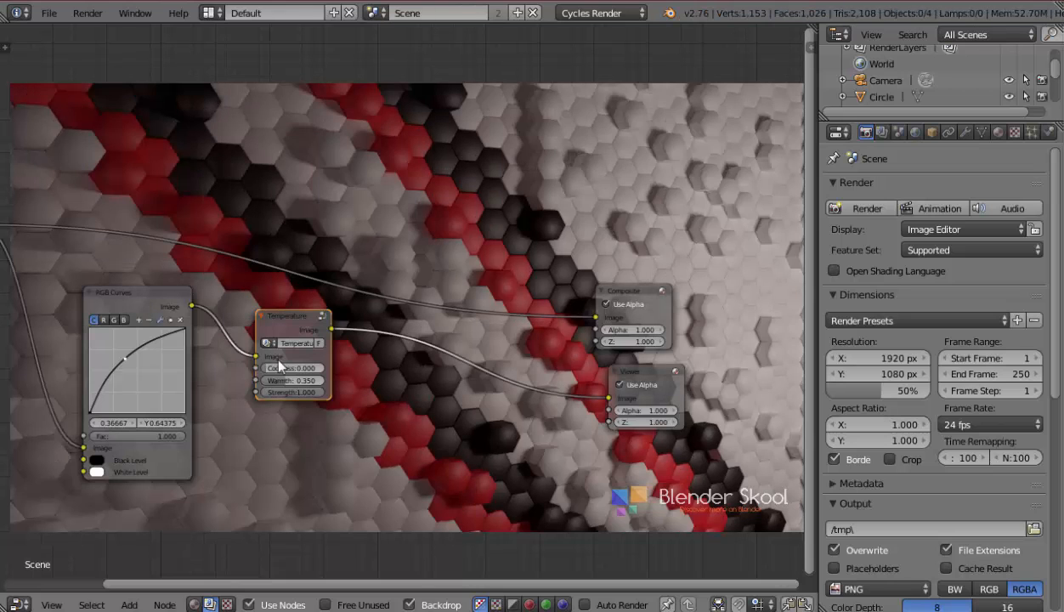
Step: Set the Temperature node's Warmth to 0.400
{"action": "middle_click_drag", "start_coordinate": [279, 366], "coordinate": [421, 505]}
{"action": "middle_click_drag", "start_coordinate": [346, 390], "coordinate": [264, 265]}
{"action": "left_click", "coordinate": [357, 397]}
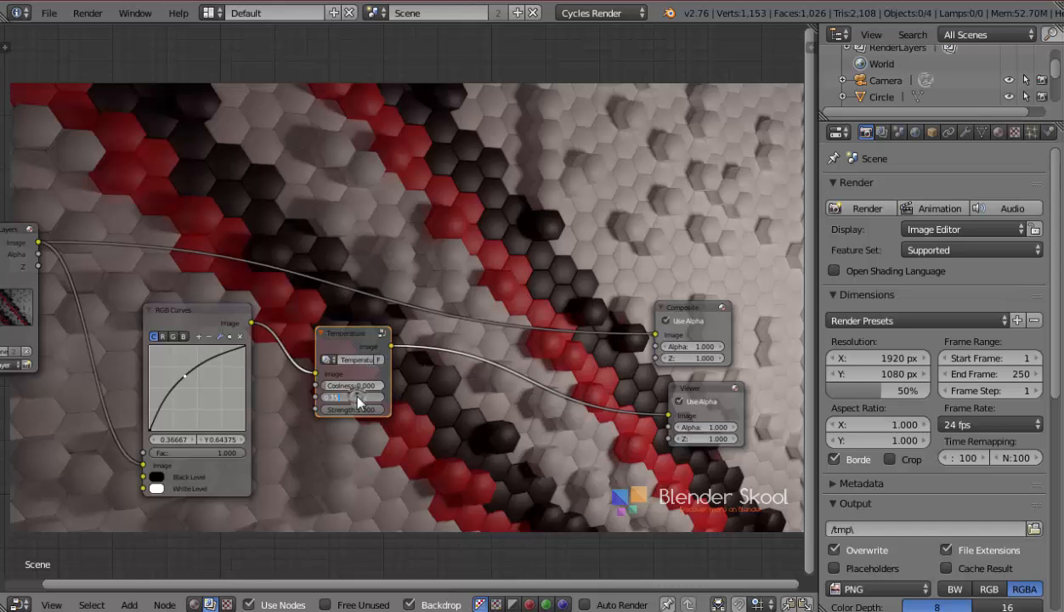
{"action": "key", "text": "BackSpace"}
{"action": "type", "text": "0.4"}
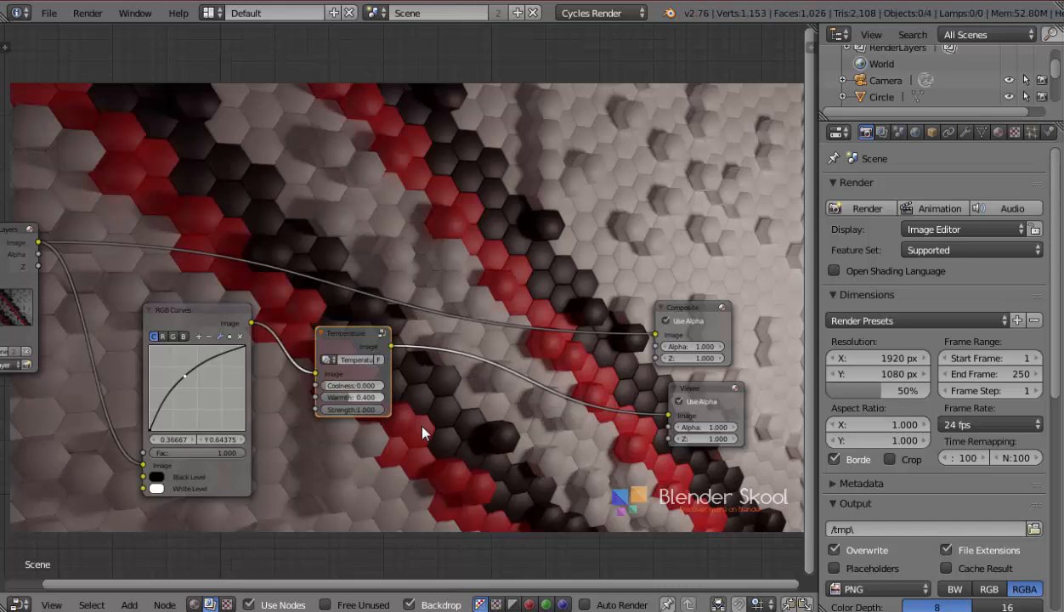
{"action": "key", "text": "Return"}
Step: Insert the Focus node group between the Temperature and Viewer nodes and widen it so its field labels are readable
{"action": "middle_click_drag", "start_coordinate": [421, 426], "coordinate": [345, 427]}
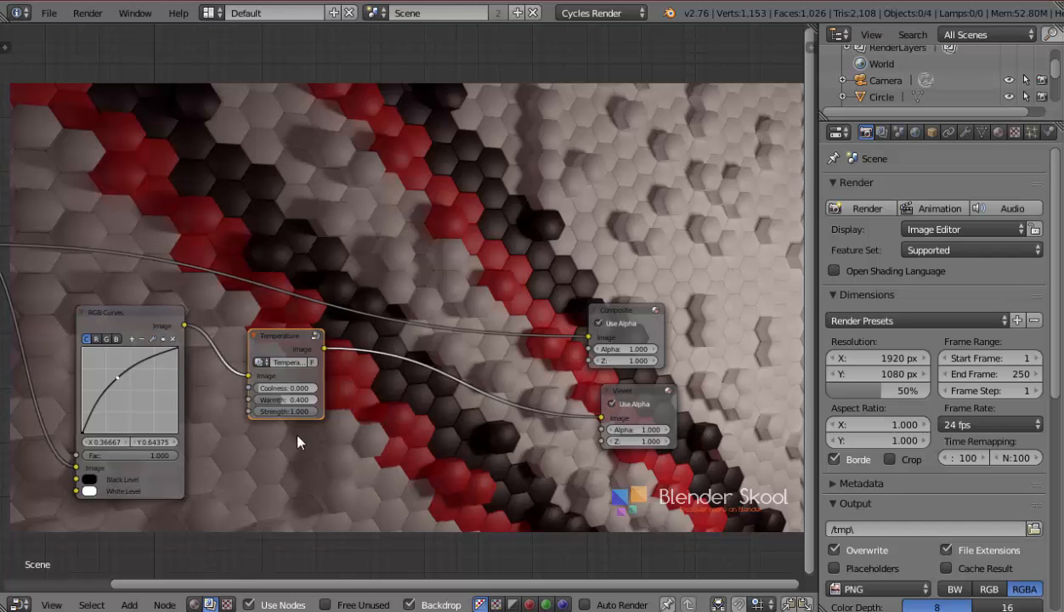
{"action": "mouse_move", "coordinate": [276, 479]}
{"action": "middle_mouse_down"}
{"action": "mouse_move", "coordinate": [288, 451]}
{"action": "mouse_move", "coordinate": [277, 476]}
{"action": "middle_mouse_up"}
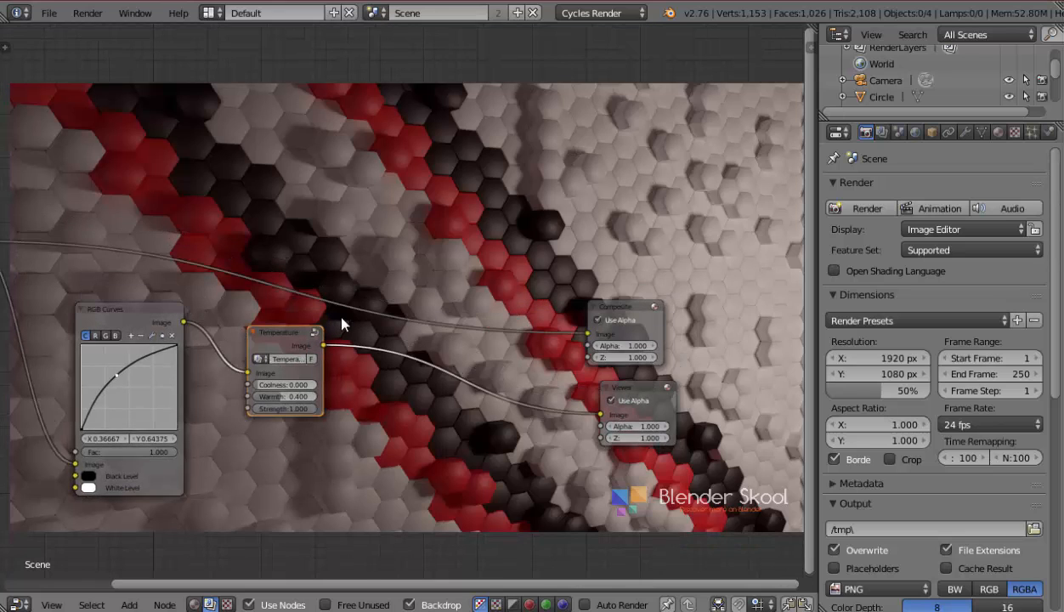
{"action": "key", "text": "shift+a"}
{"action": "mouse_move", "coordinate": [344, 320]}
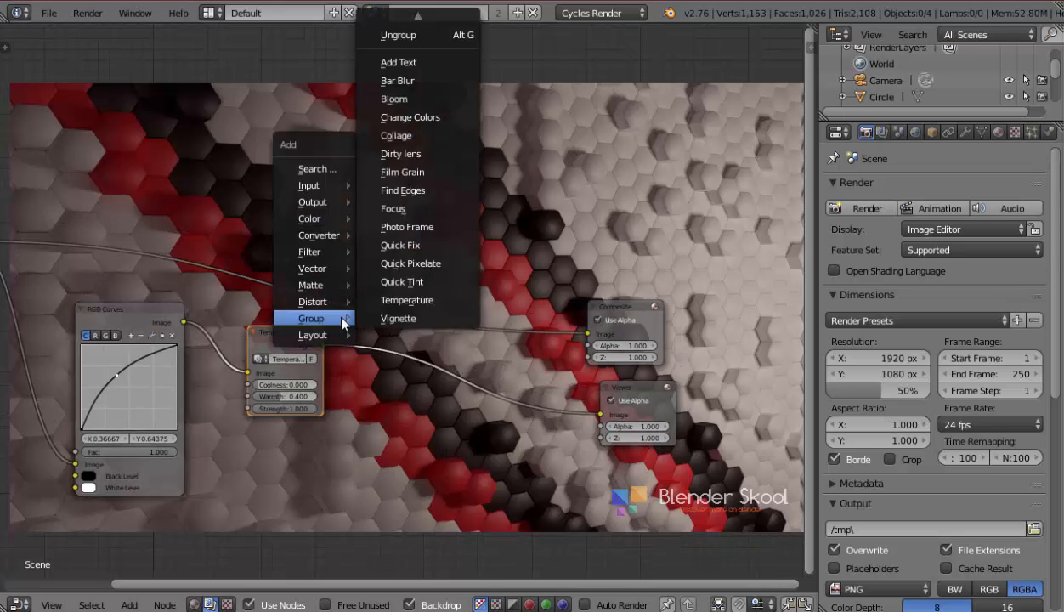
{"action": "left_click", "coordinate": [411, 209]}
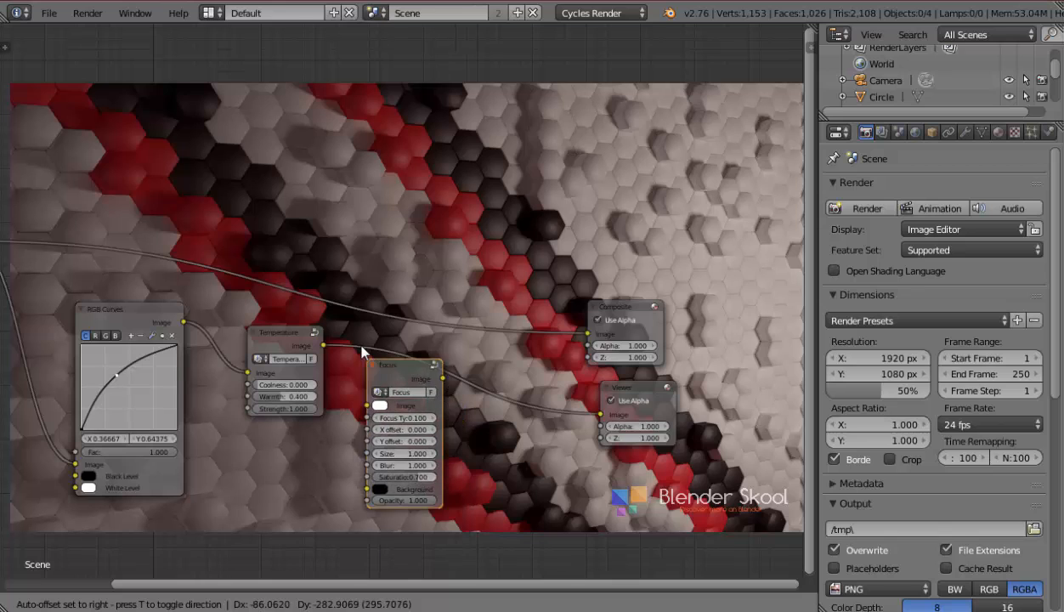
{"action": "left_click", "coordinate": [440, 400]}
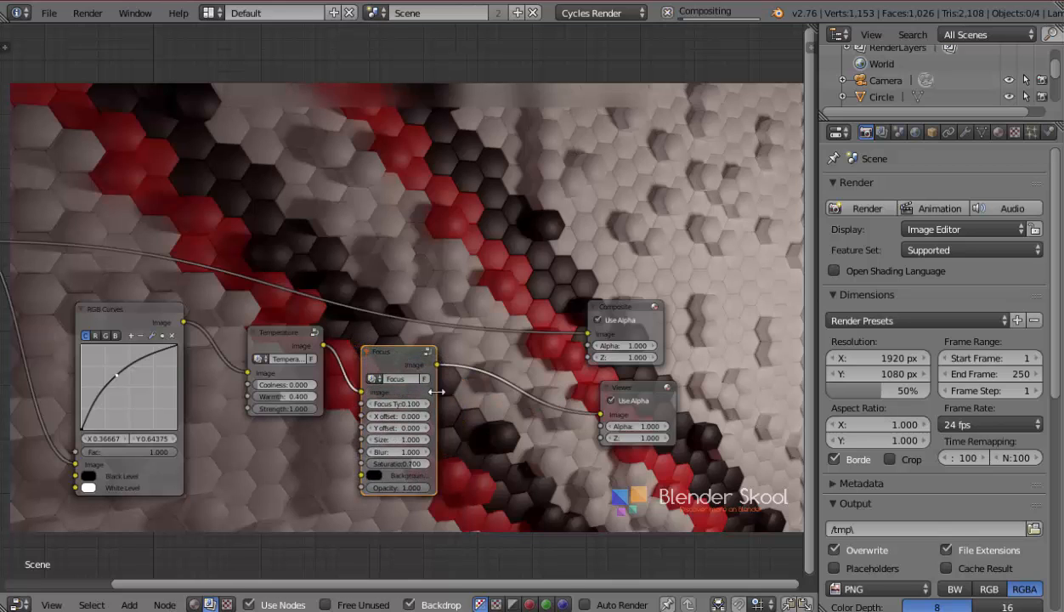
{"action": "left_click_drag", "start_coordinate": [436, 382], "coordinate": [459, 381]}
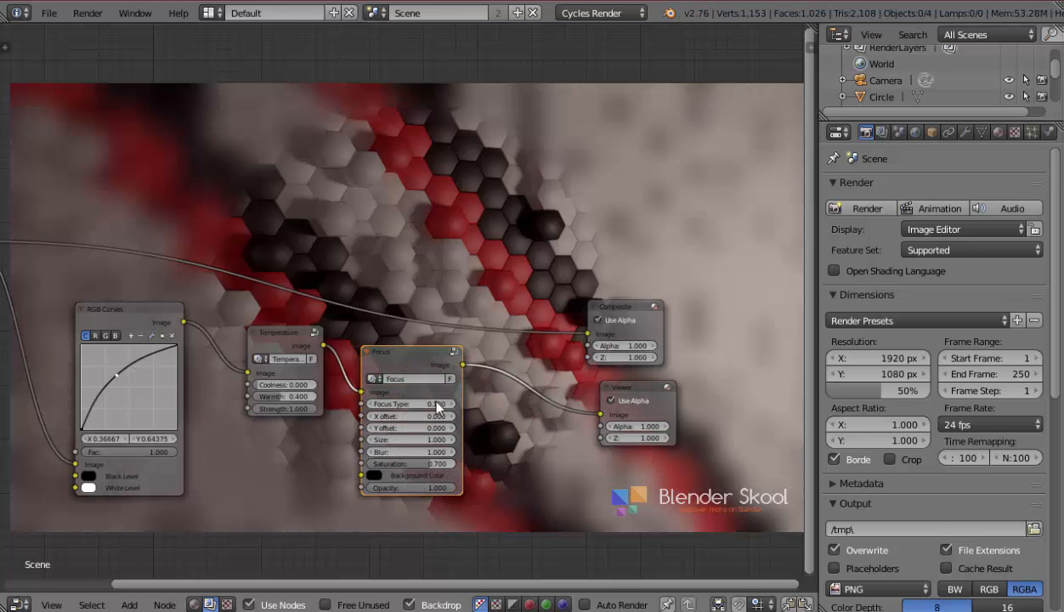
Step: Try Size values of 1.500 and 1.800 on the Focus node to enlarge the sharp area
{"action": "left_click", "coordinate": [401, 437]}
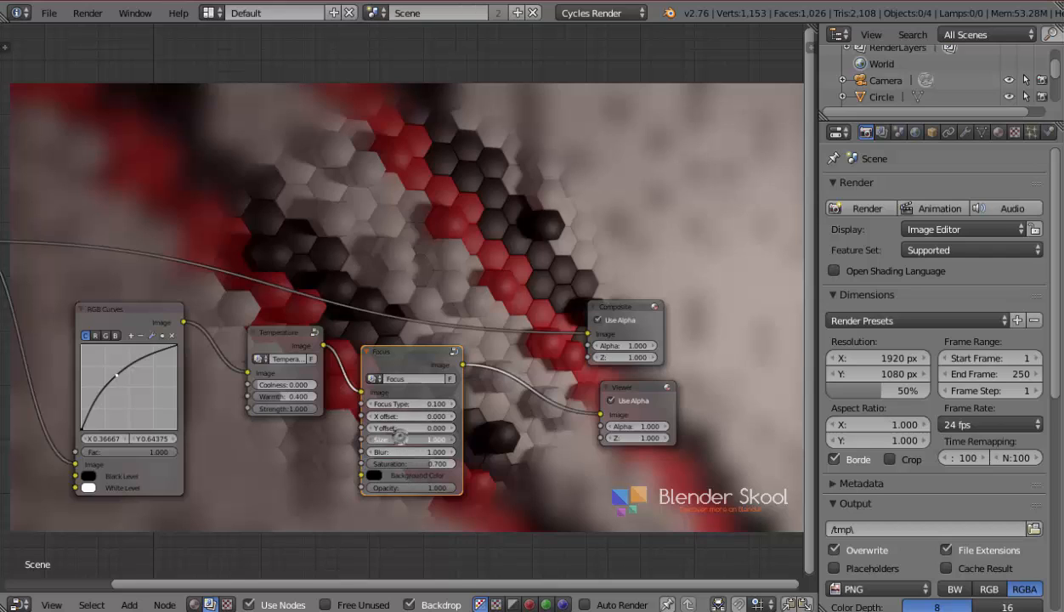
{"action": "type", "text": "1.5"}
{"action": "key", "text": "Return"}
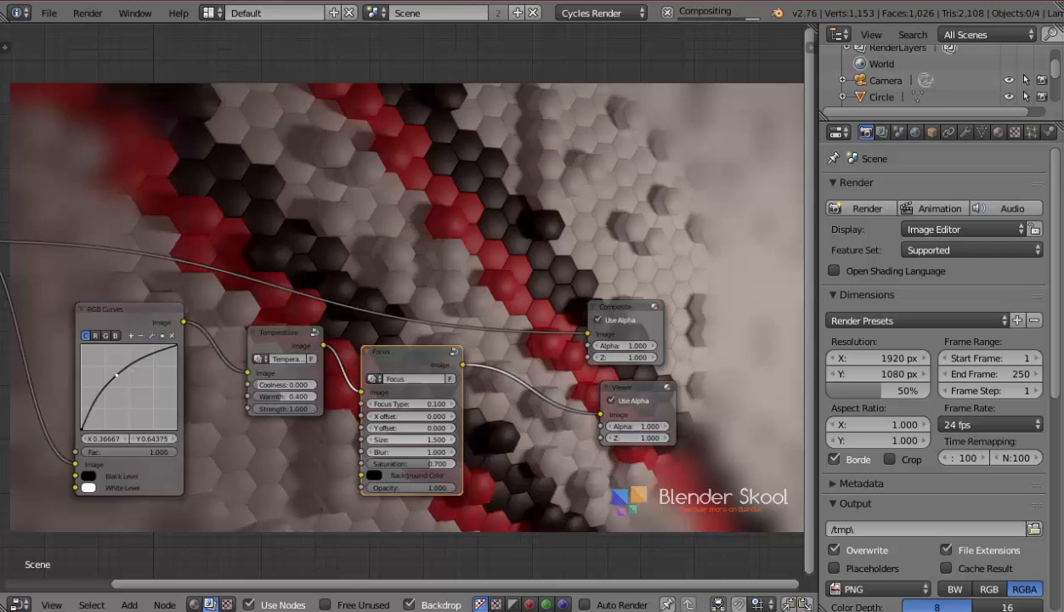
{"action": "left_click", "coordinate": [403, 442]}
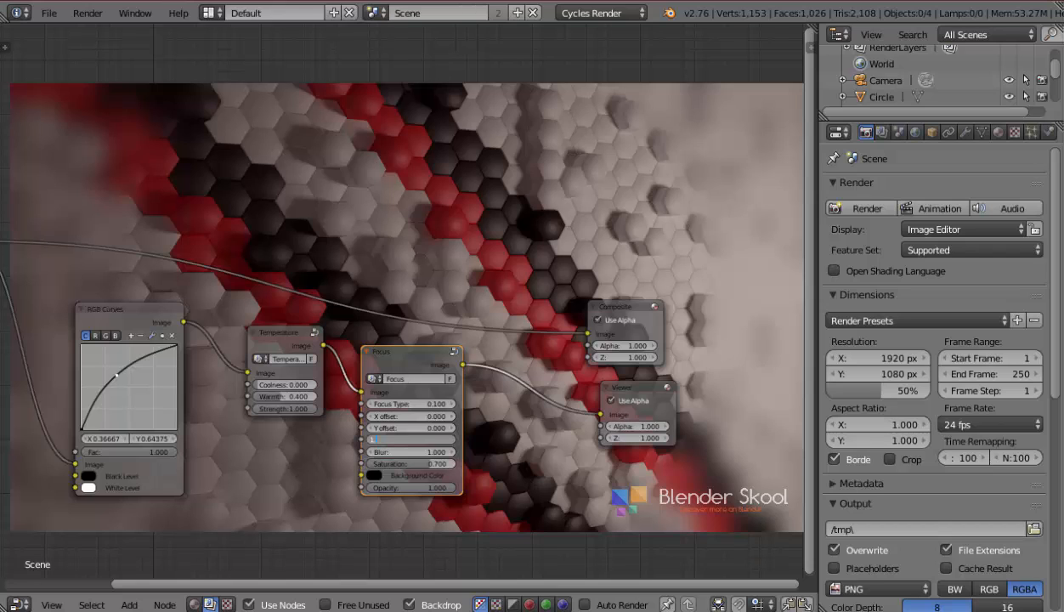
{"action": "type", "text": "1.8"}
{"action": "key", "text": "Return"}
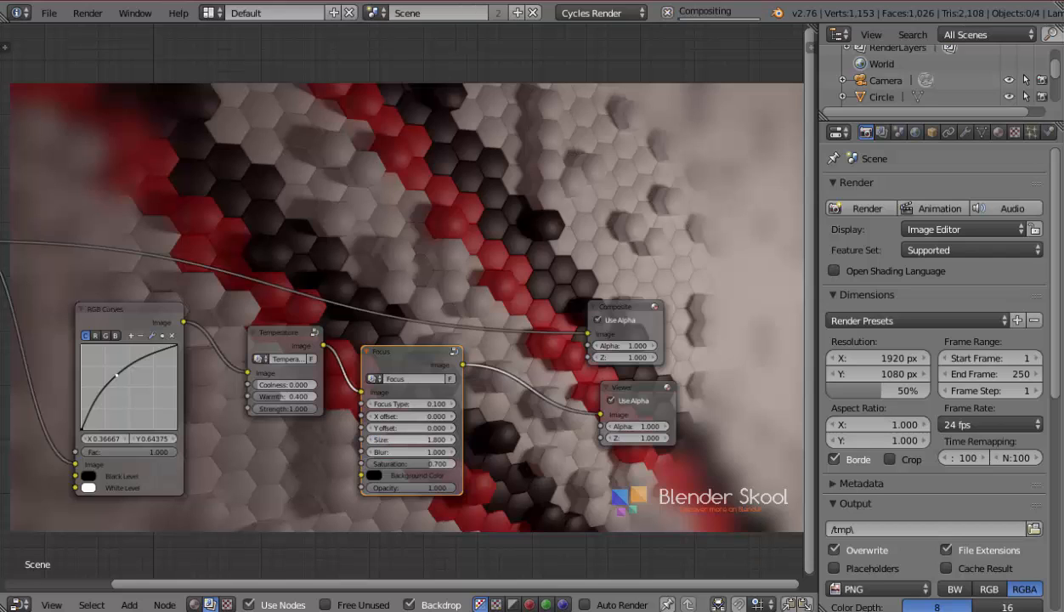
Step: Set the Focus node's Blur to 3.000 and its Size to 1.900
{"action": "left_click", "coordinate": [408, 451]}
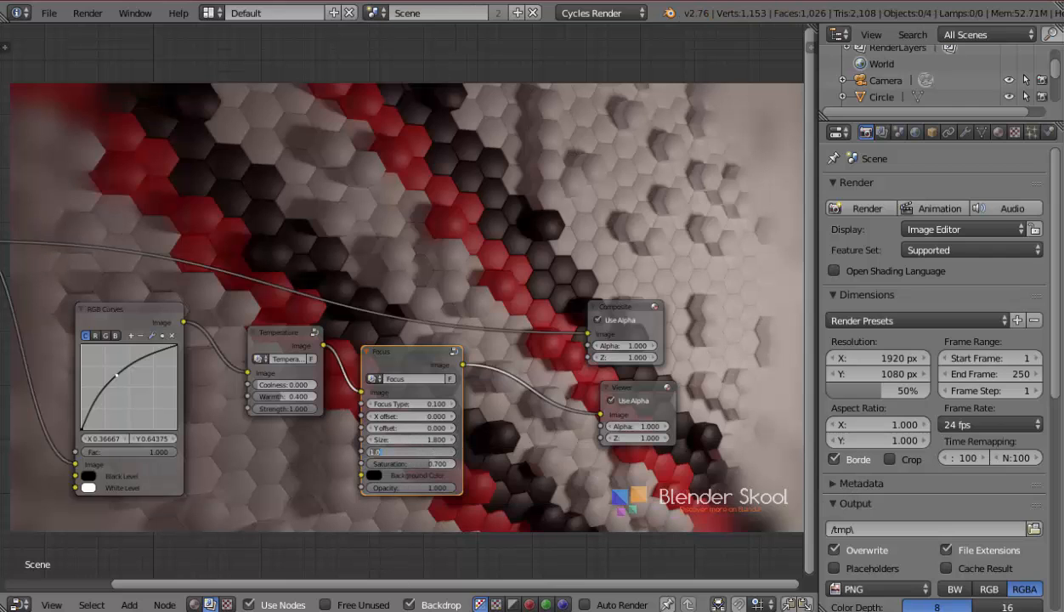
{"action": "type", "text": "2"}
{"action": "key", "text": "Return"}
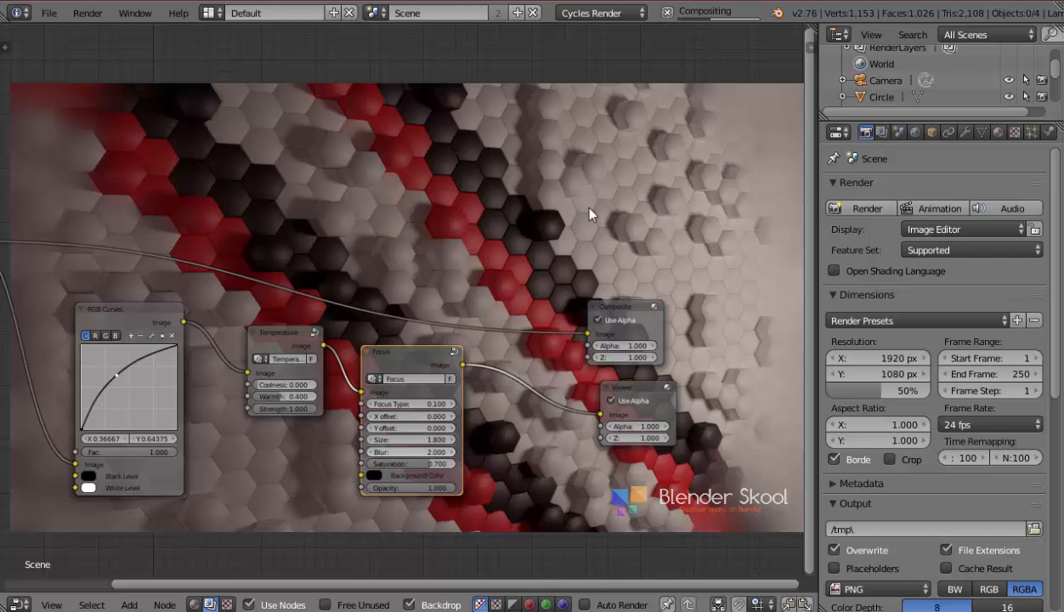
{"action": "left_click", "coordinate": [428, 453]}
{"action": "key", "text": "BackSpace"}
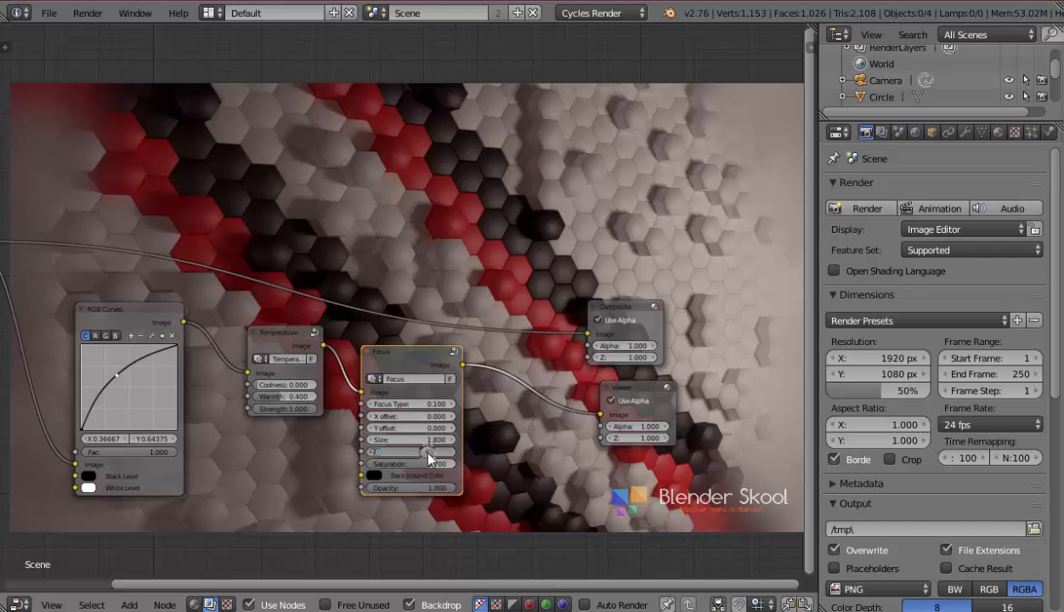
{"action": "type", "text": "3"}
{"action": "key", "text": "Return"}
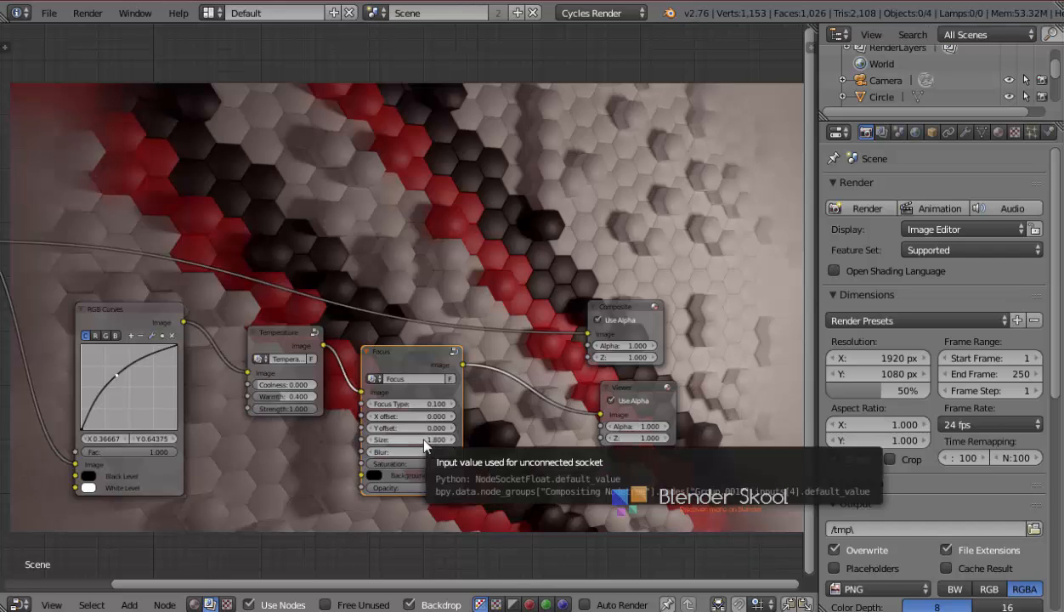
{"action": "left_click", "coordinate": [424, 441]}
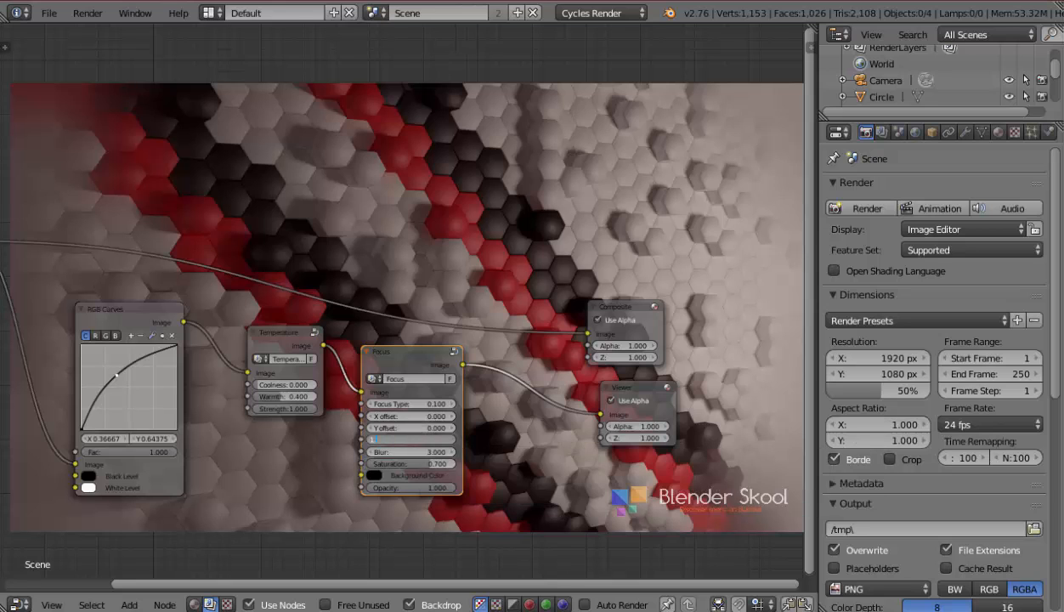
{"action": "key", "text": "Return"}
Step: Move the Viewer node farther from Focus and insert the Vignette node group on the link between them
{"action": "middle_click_drag", "start_coordinate": [503, 446], "coordinate": [378, 479]}
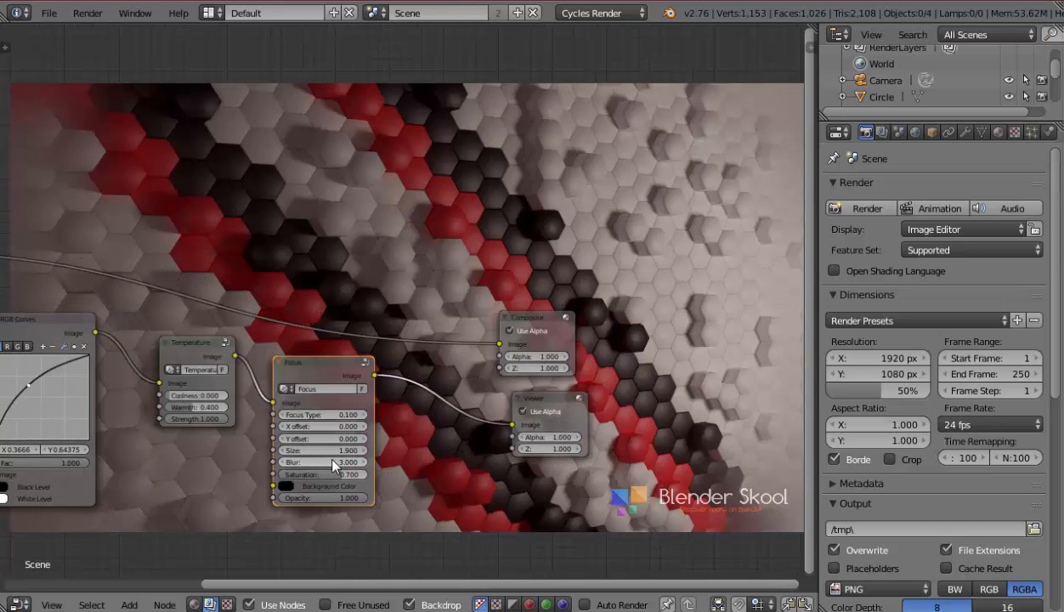
{"action": "left_click_drag", "start_coordinate": [563, 400], "coordinate": [625, 406]}
{"action": "key", "text": "shift+a"}
{"action": "mouse_move", "coordinate": [410, 372]}
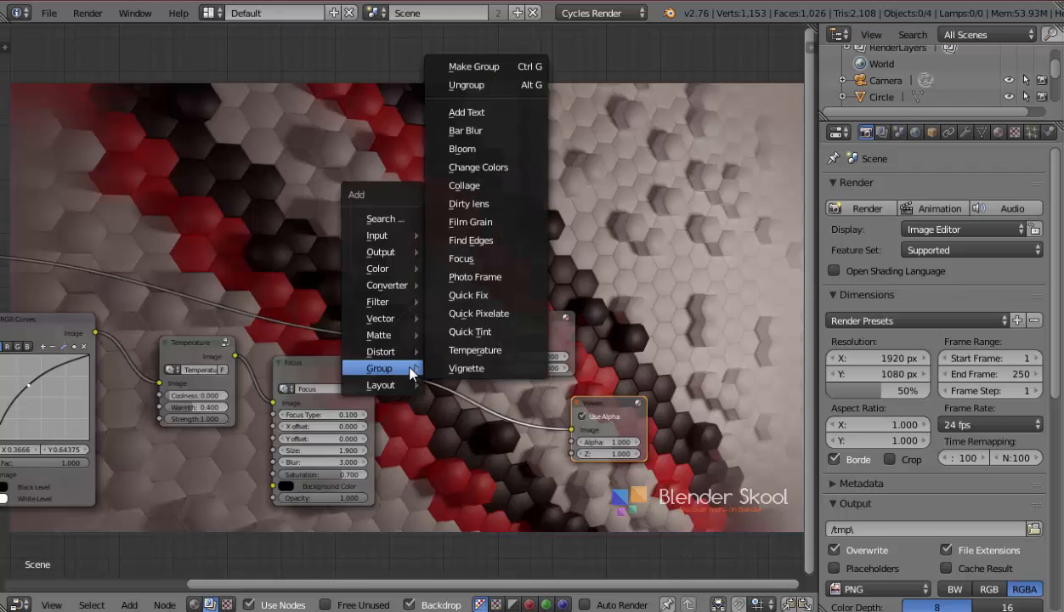
{"action": "left_click", "coordinate": [459, 367]}
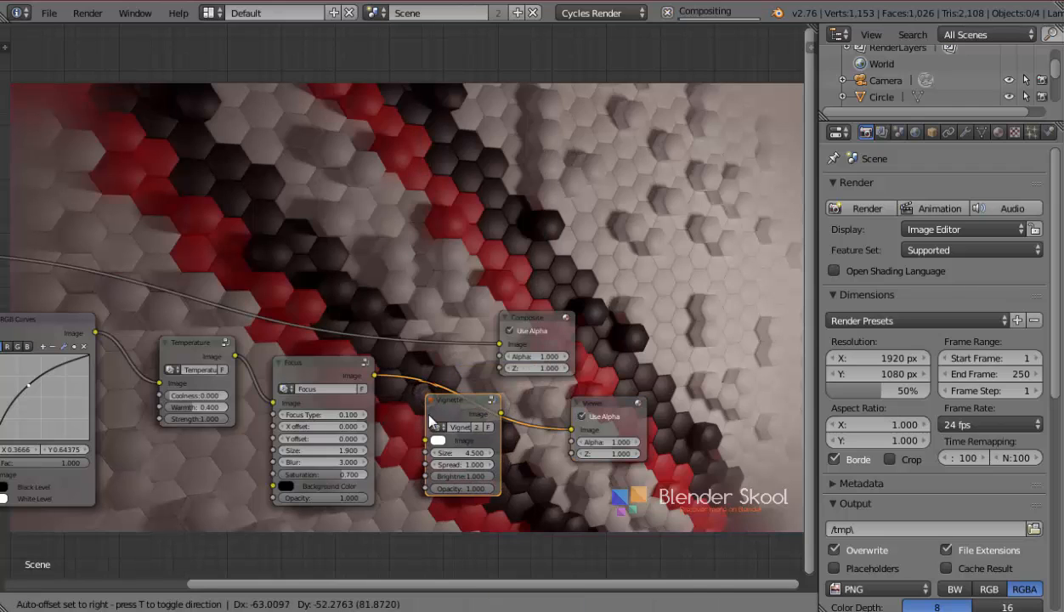
{"action": "left_click", "coordinate": [419, 405]}
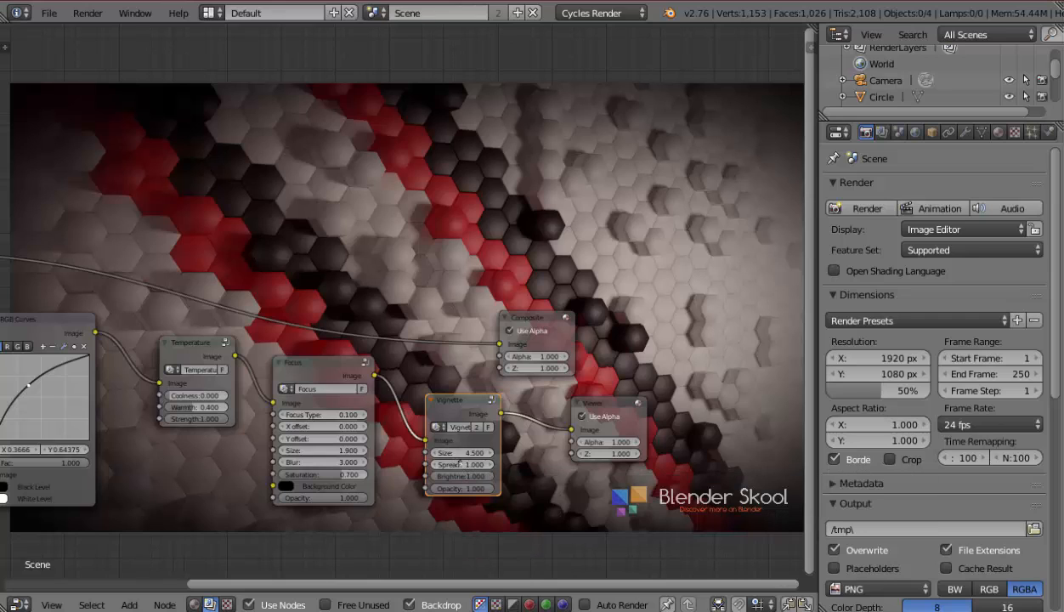
Step: Try a lower Spread on the Vignette node and set it back to 1.000
{"action": "left_click_drag", "start_coordinate": [459, 463], "coordinate": [438, 464]}
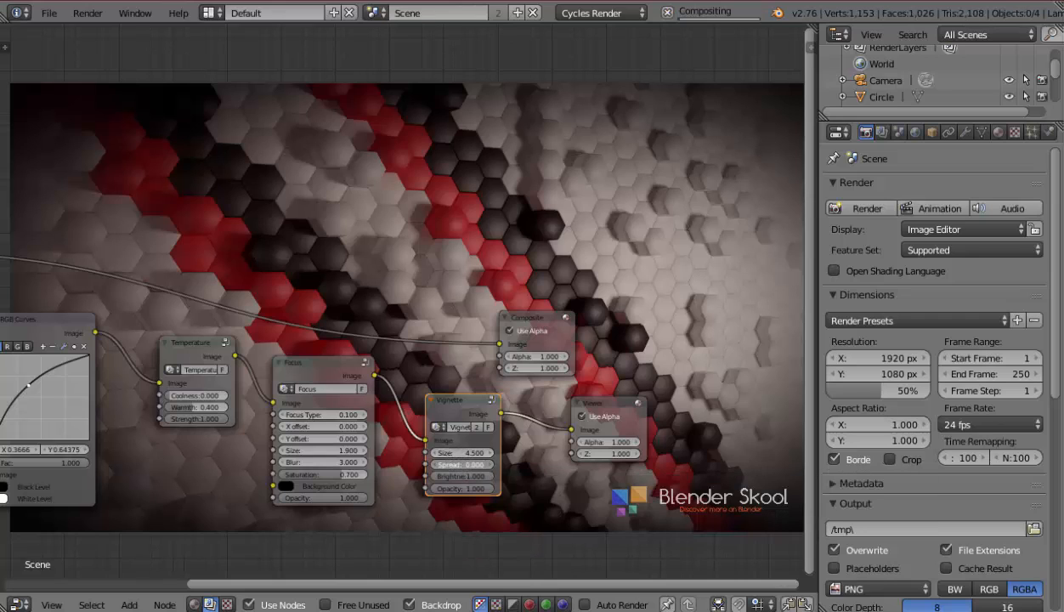
{"action": "left_click", "coordinate": [457, 466]}
{"action": "type", "text": "1"}
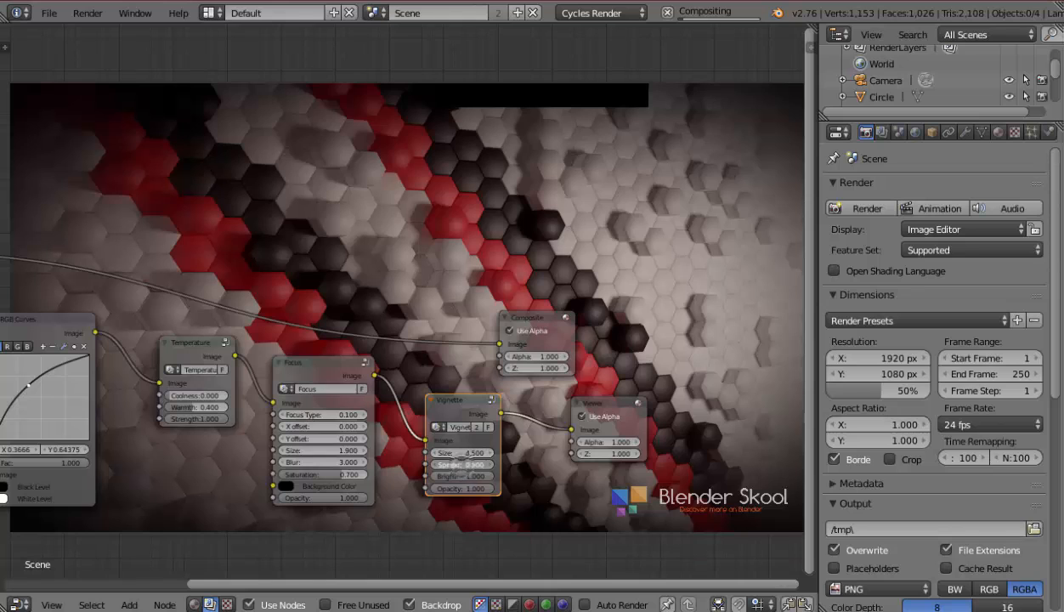
{"action": "type", "text": ".2"}
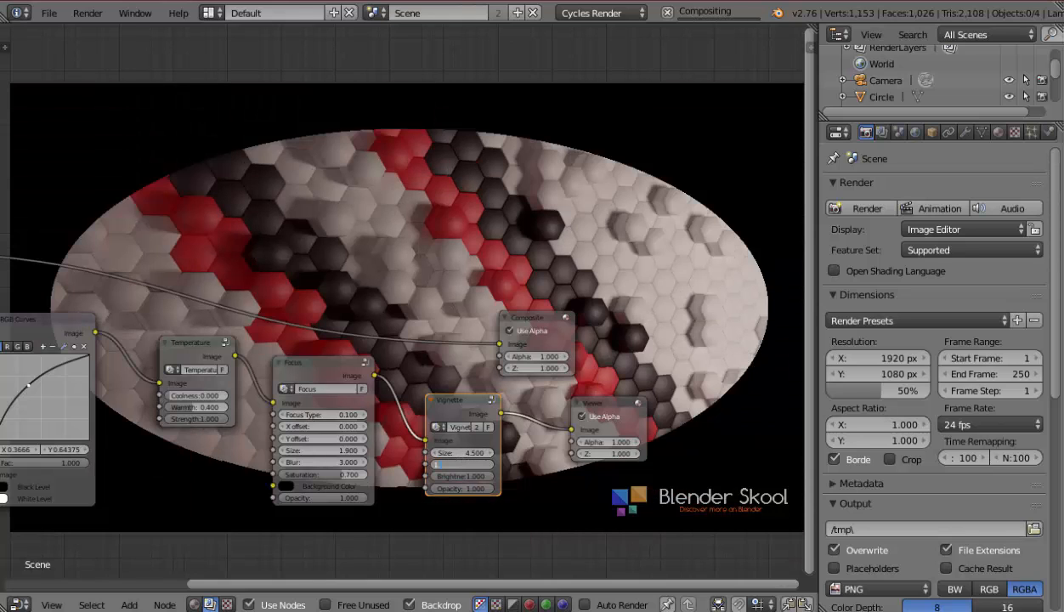
{"action": "key", "text": "Return"}
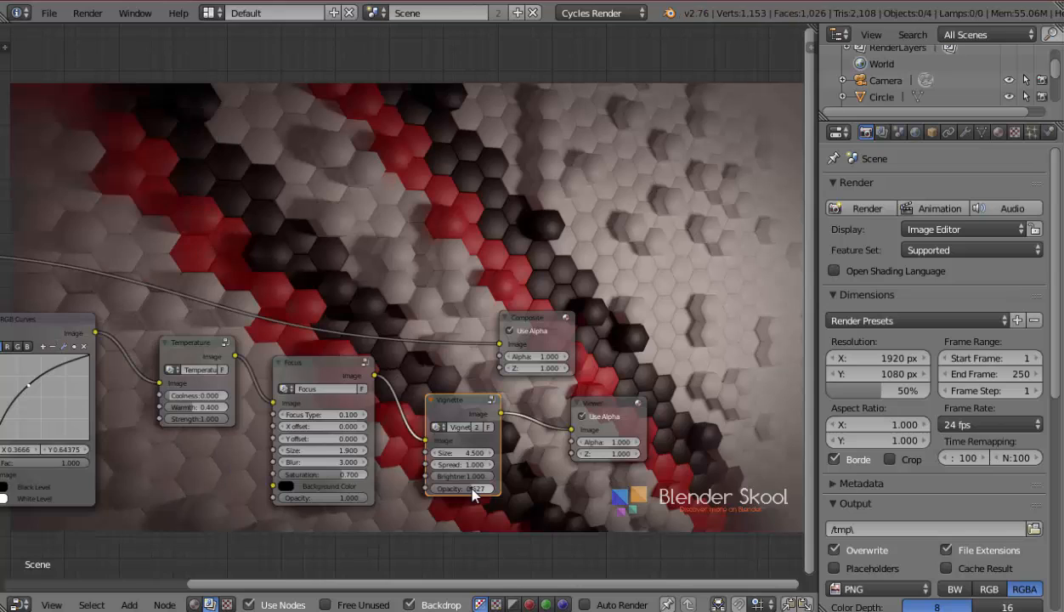
Step: Lower the Vignette node's Opacity to about 0.782, keeping its Size at 4.500
{"action": "left_click_drag", "start_coordinate": [471, 490], "coordinate": [482, 491]}
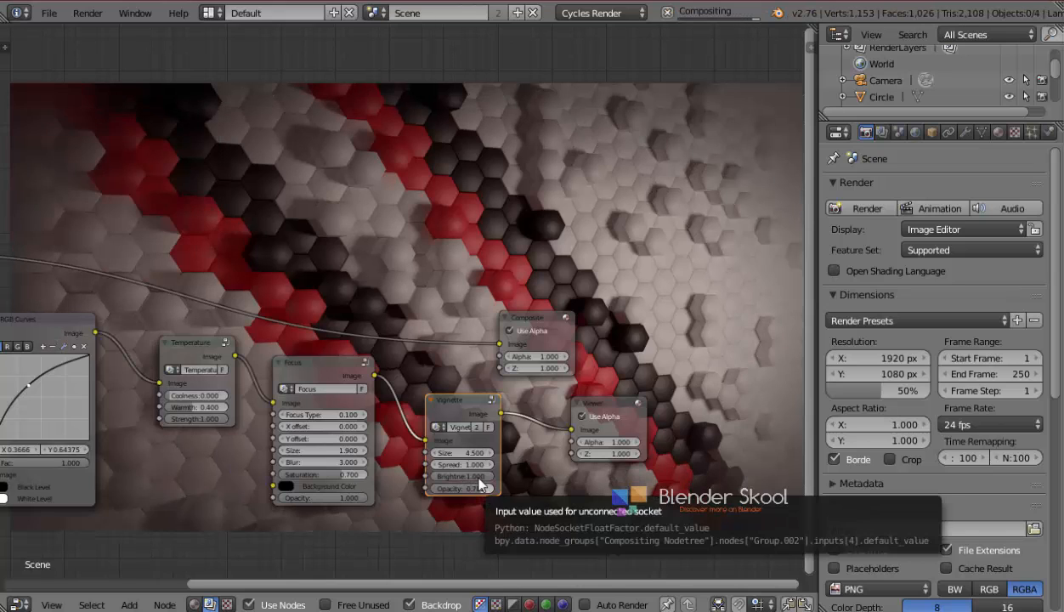
{"action": "left_click", "coordinate": [464, 453]}
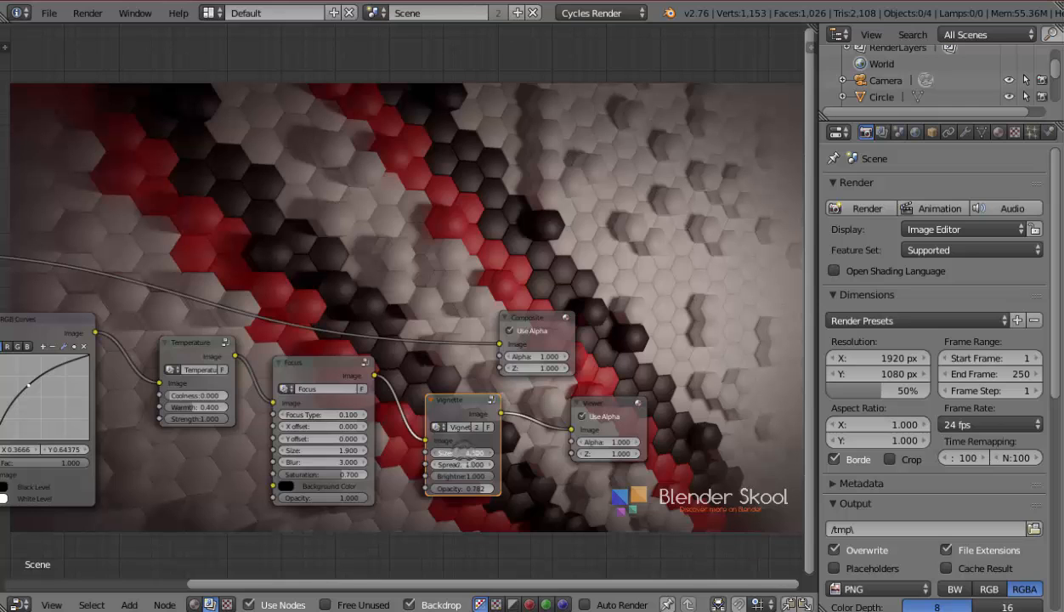
{"action": "key", "text": "Escape"}
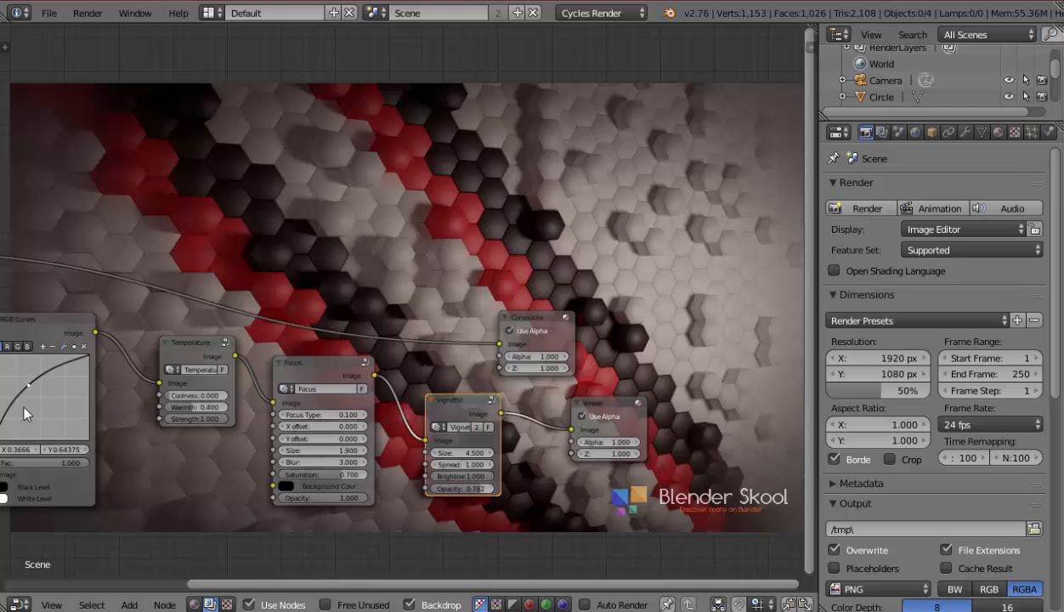
Step: Brighten the image by moving the RGB Curves point to about X 0.32, Y 0.66
{"action": "middle_click_drag", "start_coordinate": [353, 480], "coordinate": [364, 481]}
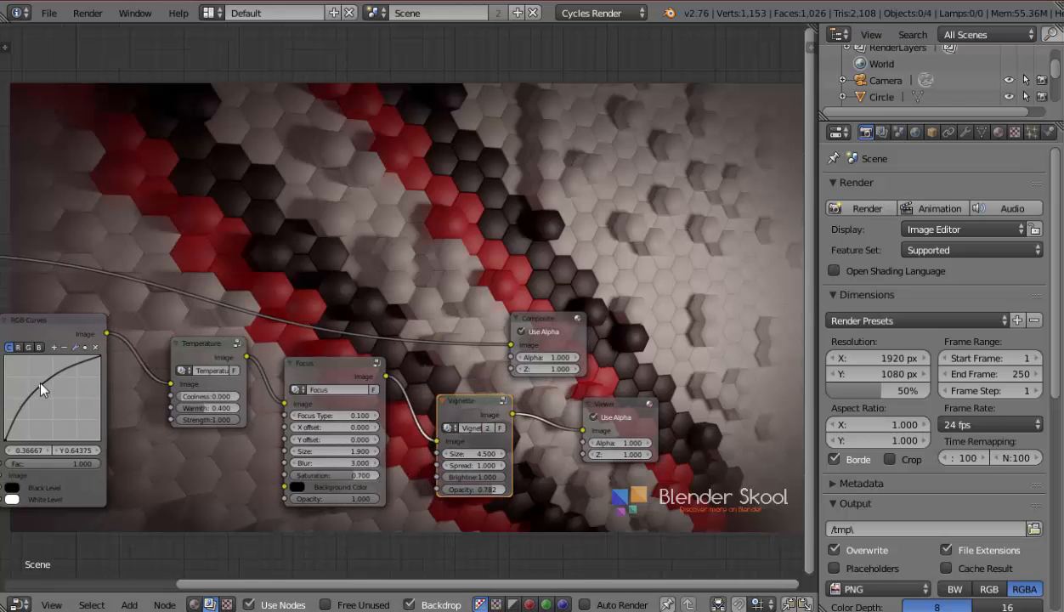
{"action": "left_click_drag", "start_coordinate": [40, 383], "coordinate": [34, 384]}
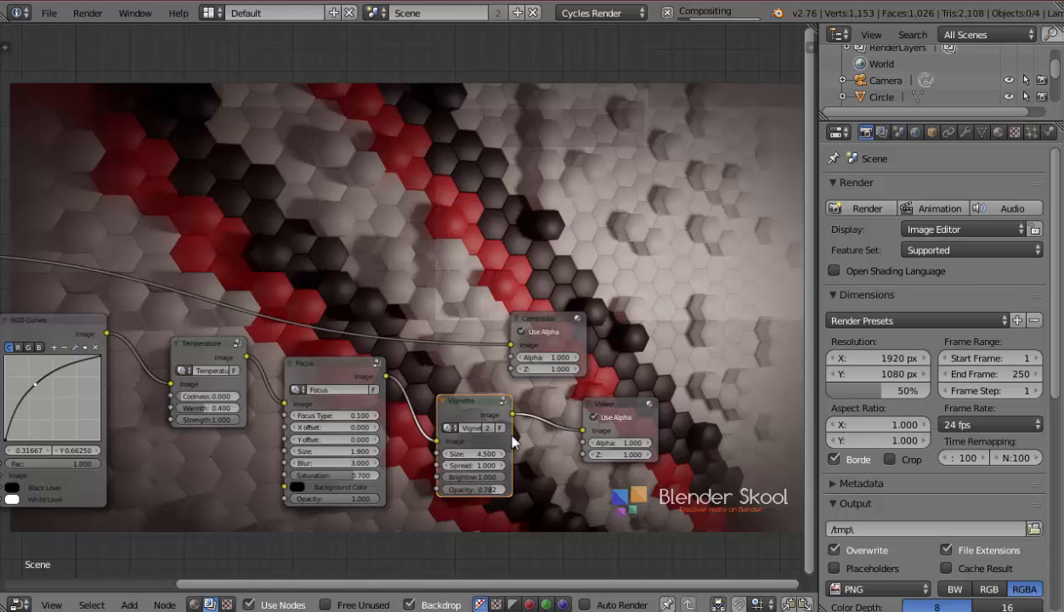
Step: Move the Composite node aside, feed it the Vignette node's Image output, and save over the existing blend file
{"action": "middle_click_drag", "start_coordinate": [512, 440], "coordinate": [431, 481]}
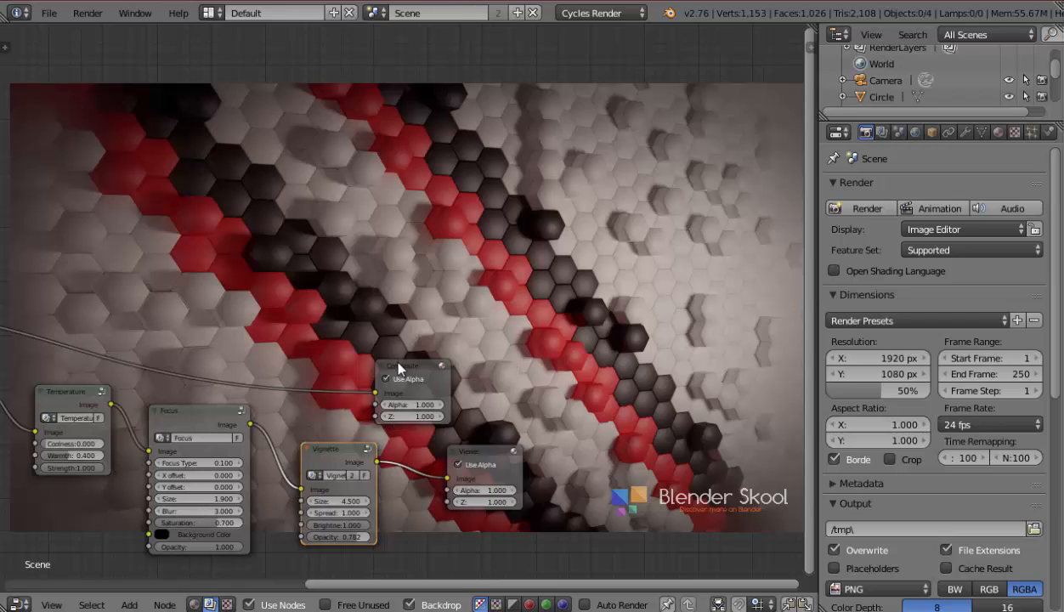
{"action": "left_click_drag", "start_coordinate": [397, 367], "coordinate": [519, 362]}
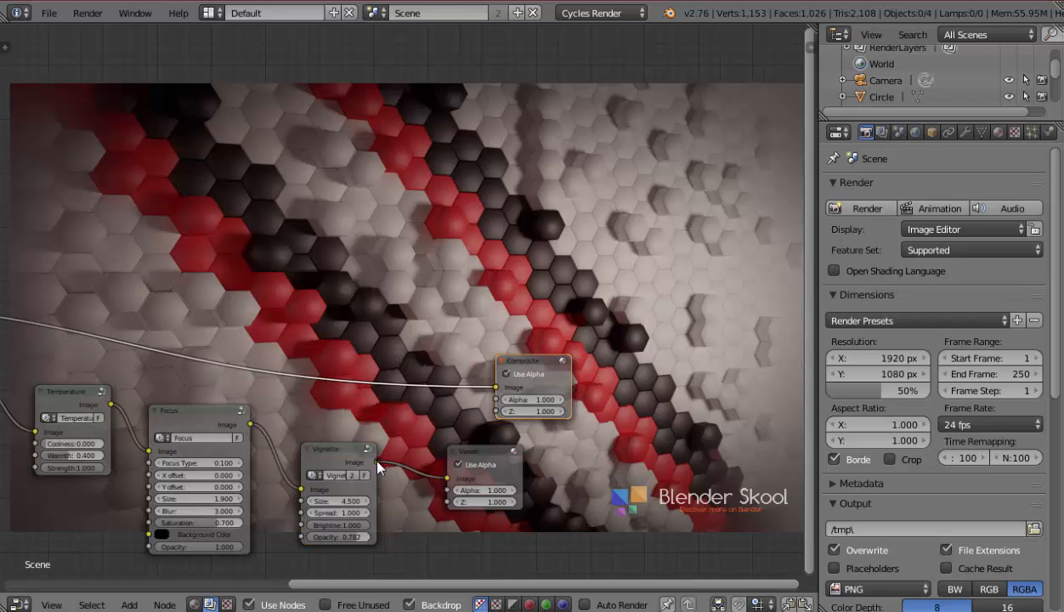
{"action": "left_click_drag", "start_coordinate": [377, 462], "coordinate": [498, 392]}
{"action": "left_click_drag", "start_coordinate": [489, 400], "coordinate": [485, 401]}
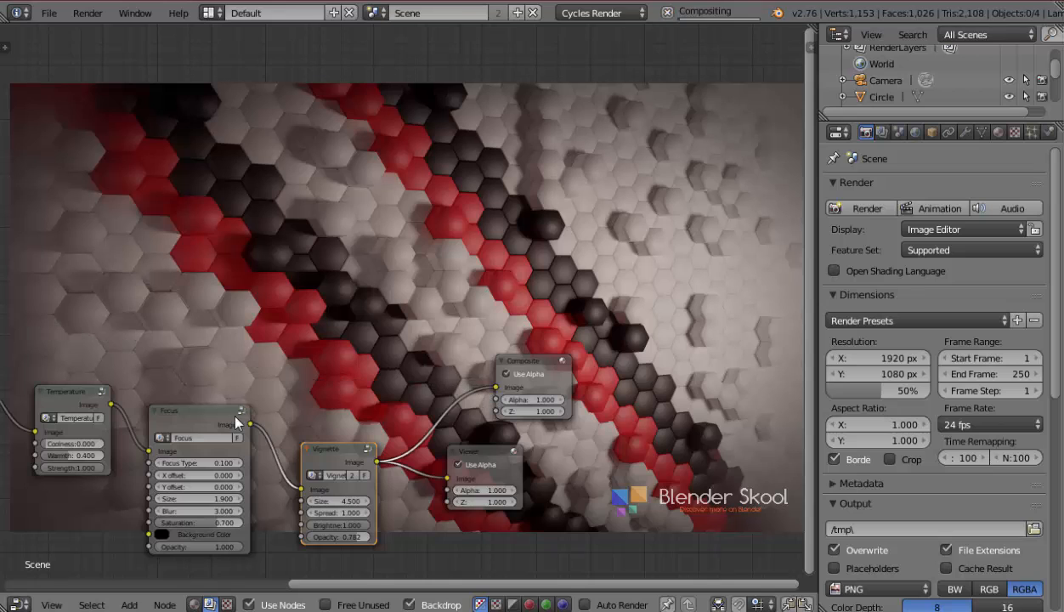
{"action": "key", "text": "ctrl+s"}
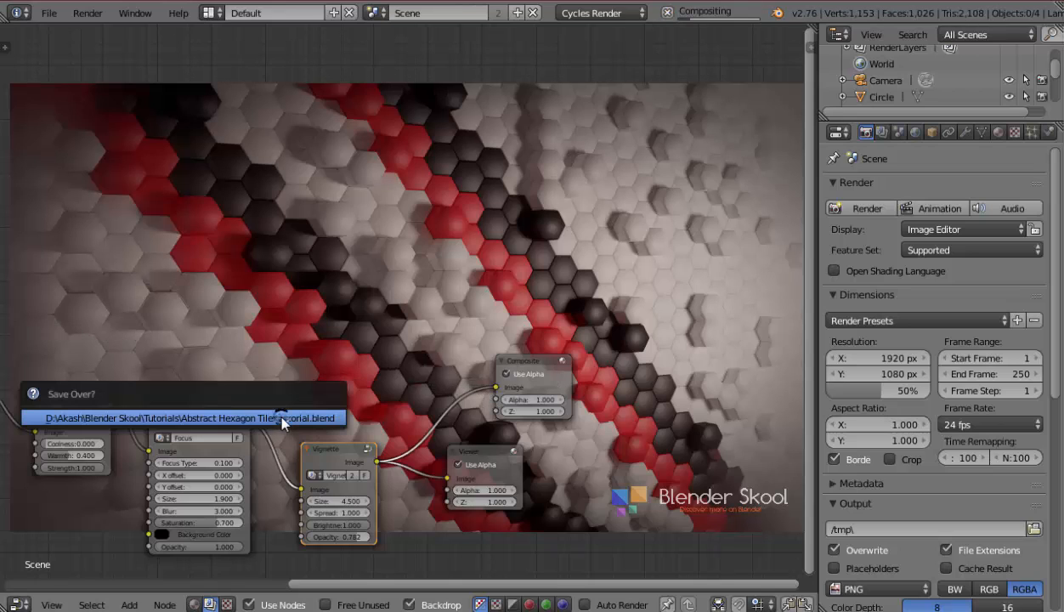
{"action": "left_click", "coordinate": [265, 417]}
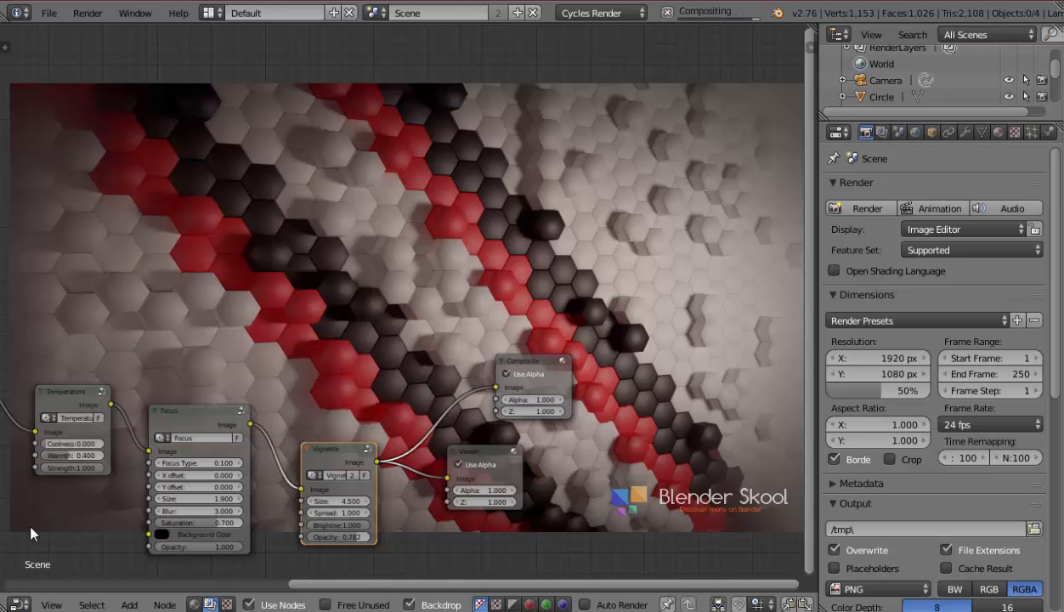
Step: Switch the compositor area to the UV/Image Editor and display the Viewer Node image
{"action": "left_click", "coordinate": [19, 604]}
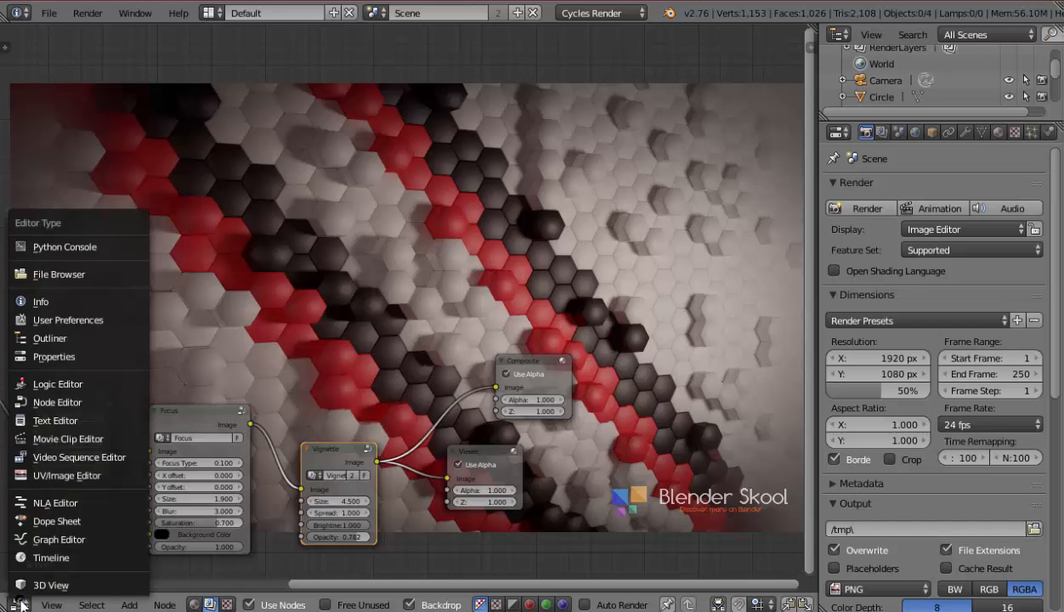
{"action": "left_click", "coordinate": [85, 481]}
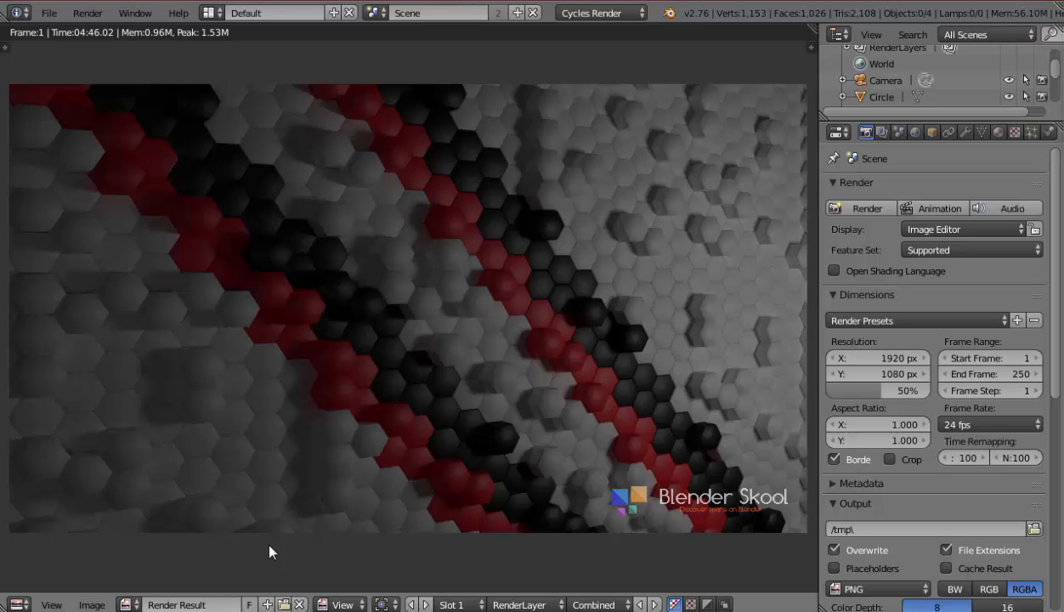
{"action": "left_click", "coordinate": [128, 604]}
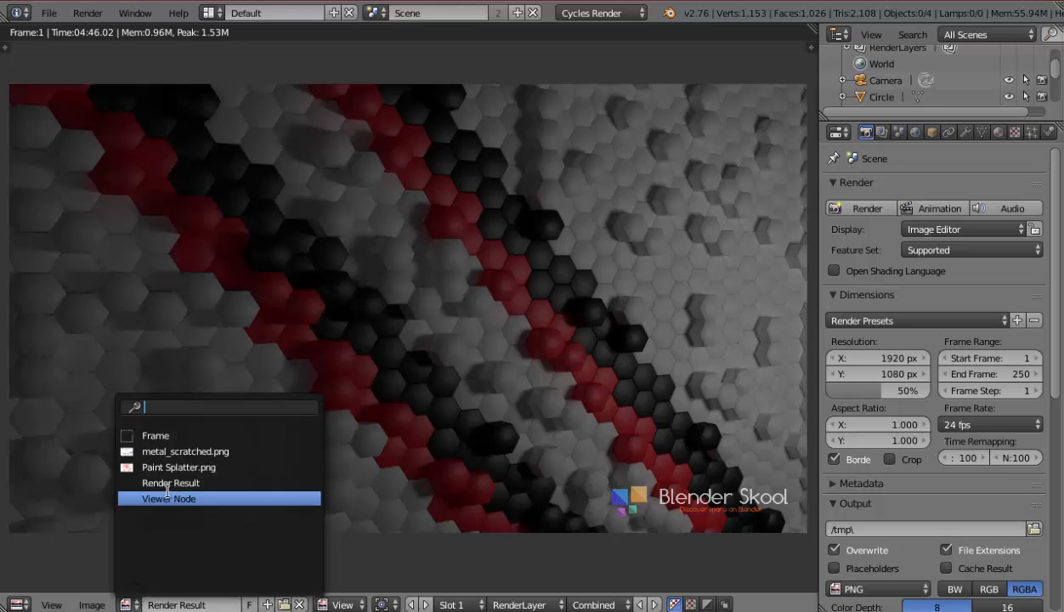
{"action": "left_click", "coordinate": [167, 498]}
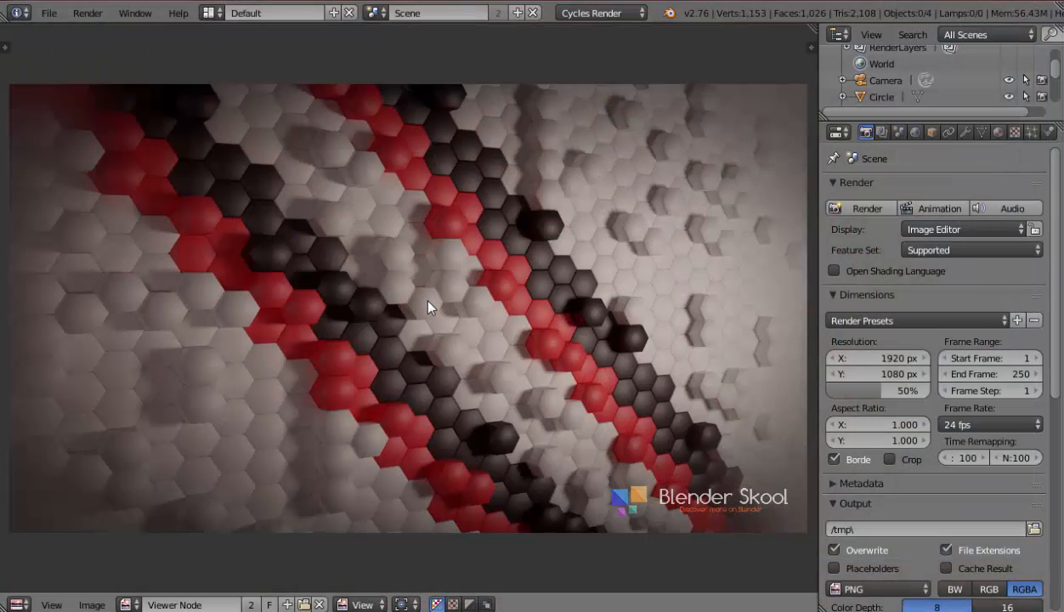
Step: Switch the area to the 3D View and examine the hexagon tile wall up close
{"action": "left_click", "coordinate": [17, 604]}
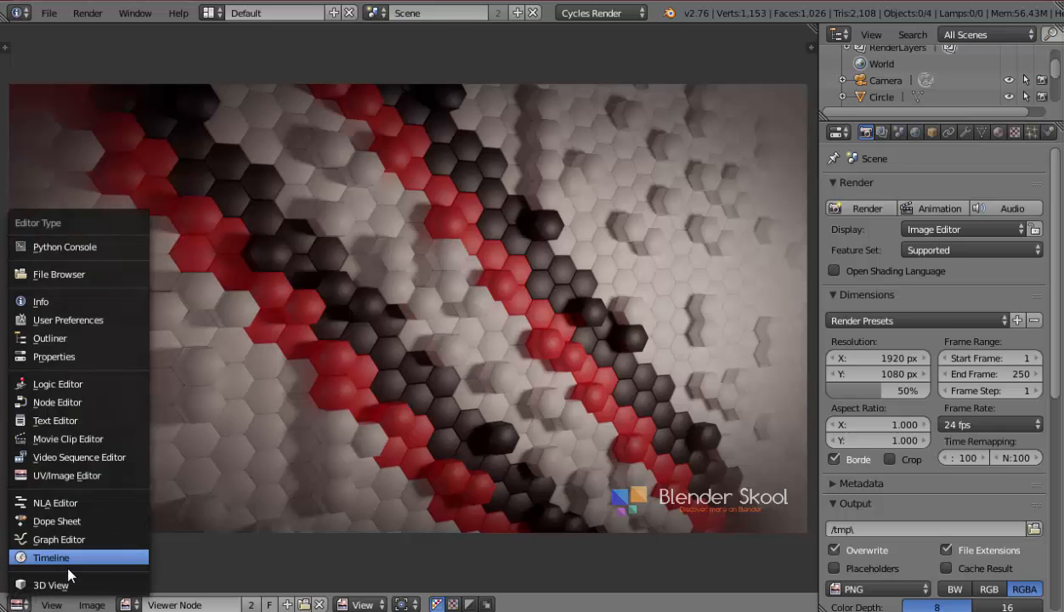
{"action": "left_click", "coordinate": [51, 584]}
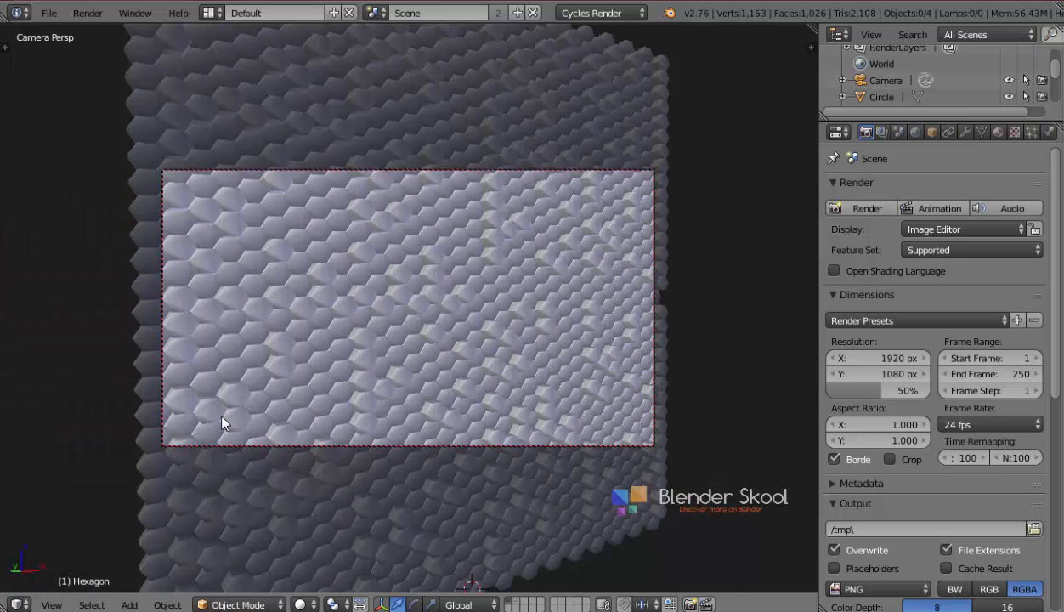
{"action": "scroll", "coordinate": [222, 417], "scroll_direction": "up", "scroll_amount": 1}
{"action": "middle_click_drag", "start_coordinate": [222, 416], "coordinate": [240, 424]}
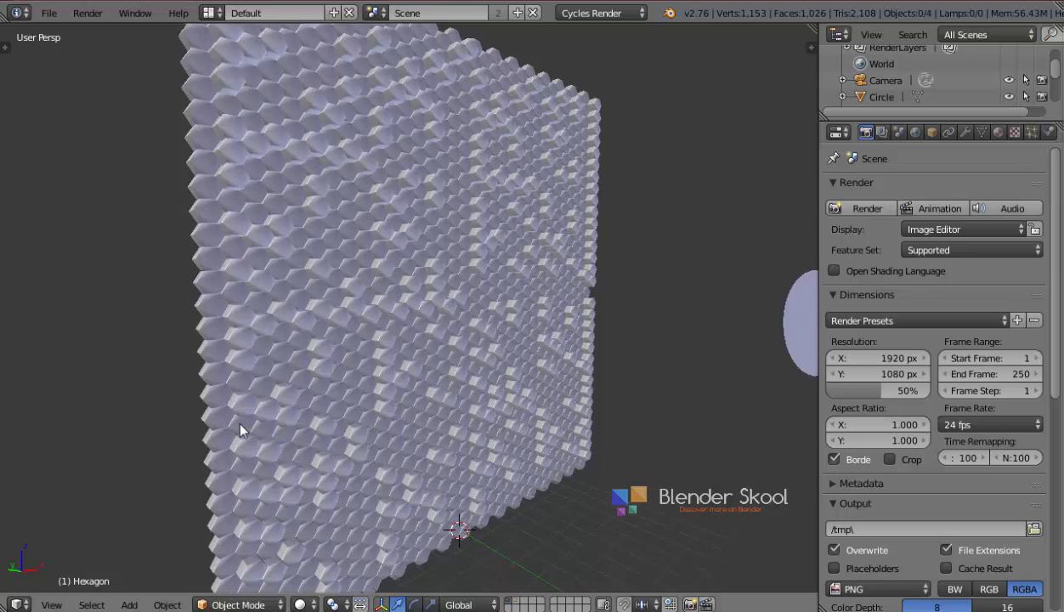
{"action": "scroll", "coordinate": [240, 430], "scroll_direction": "up", "scroll_amount": 8}
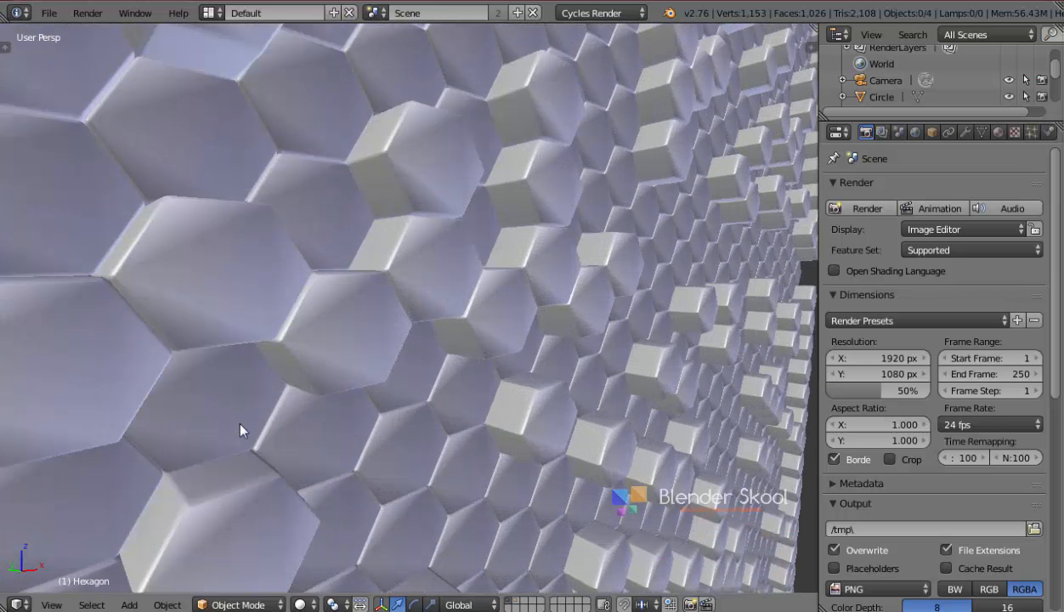
Step: Show the modifier settings, display only layer 2 with the source hexagons, and select the longer hexagon
{"action": "left_click", "coordinate": [964, 132]}
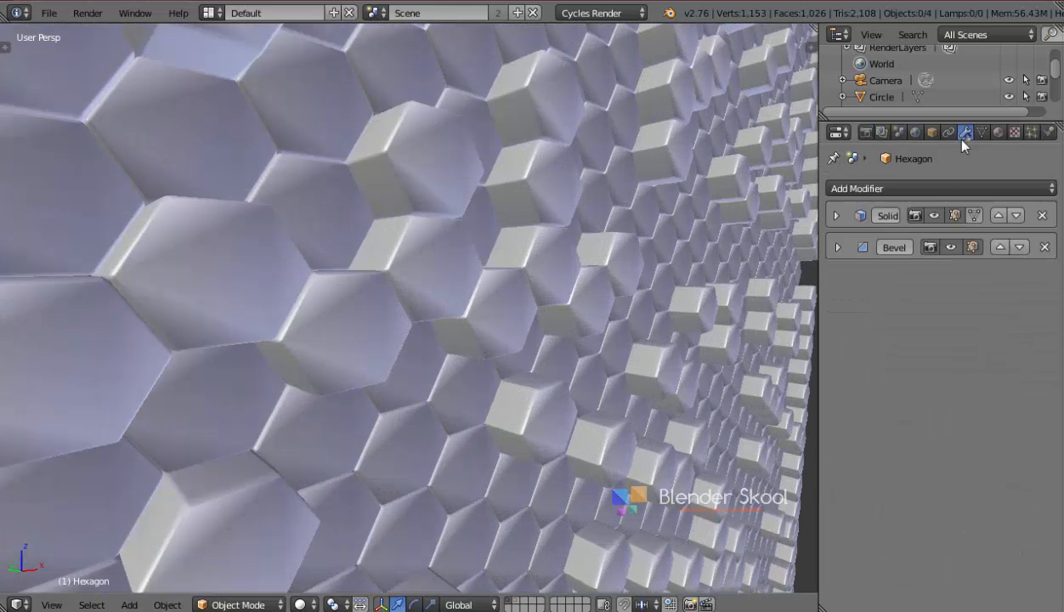
{"action": "key", "text": "2"}
{"action": "scroll", "coordinate": [456, 325], "scroll_direction": "down", "scroll_amount": 4}
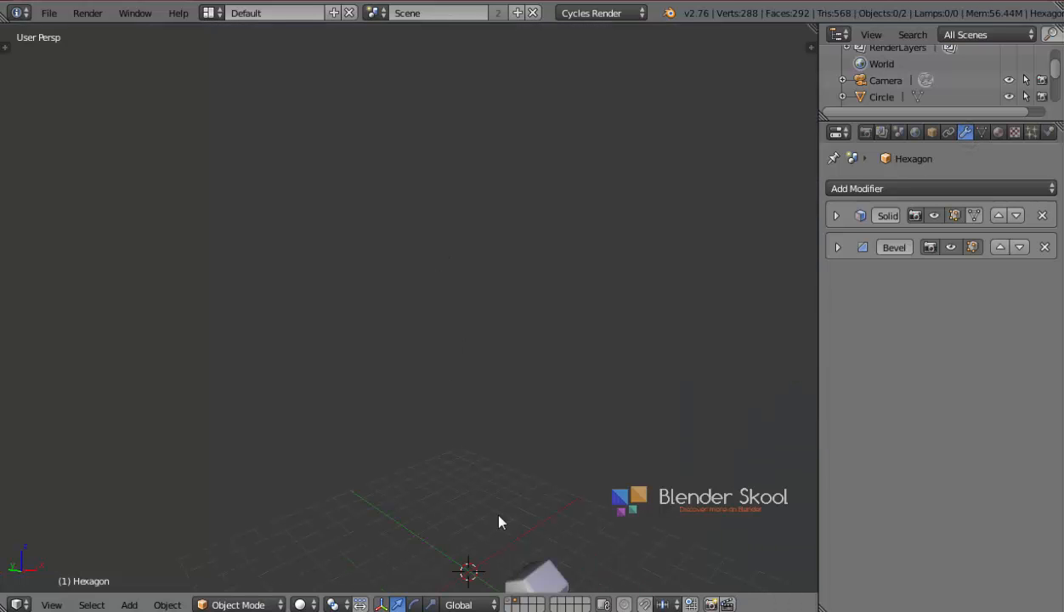
{"action": "middle_click_drag", "start_coordinate": [515, 550], "coordinate": [403, 343]}
{"action": "right_click", "coordinate": [470, 401]}
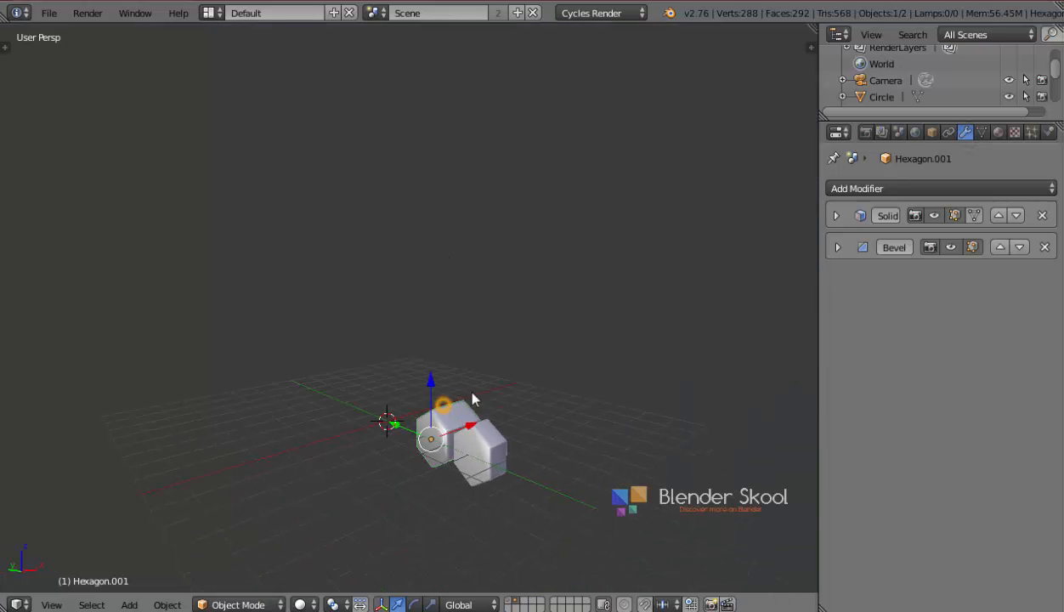
Step: Try an Edge Split modifier on the selected hexagon and remove it
{"action": "left_click", "coordinate": [856, 189]}
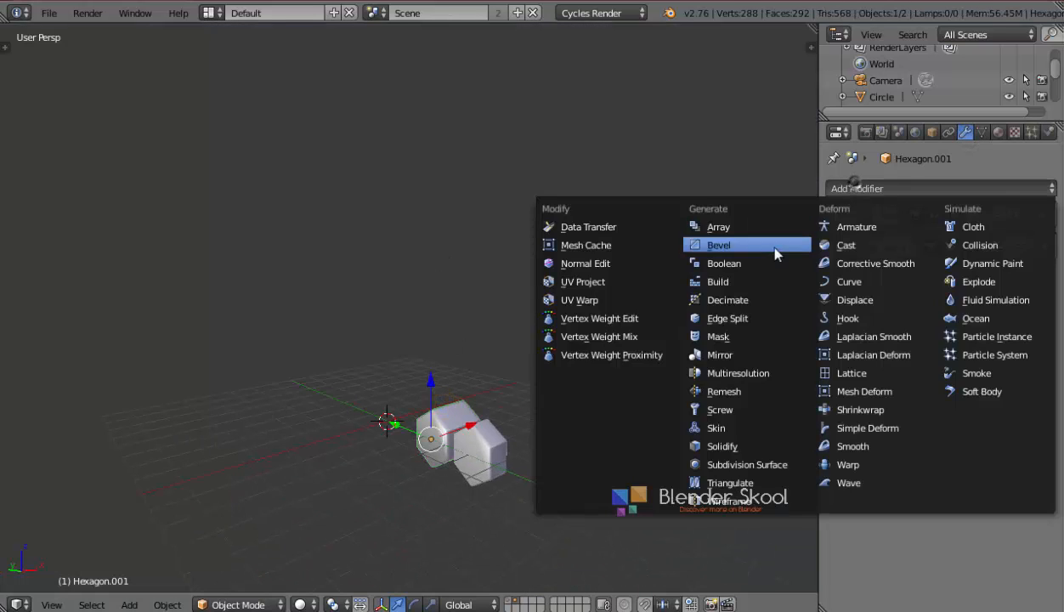
{"action": "left_click", "coordinate": [741, 310]}
{"action": "middle_click_drag", "start_coordinate": [526, 416], "coordinate": [126, 499]}
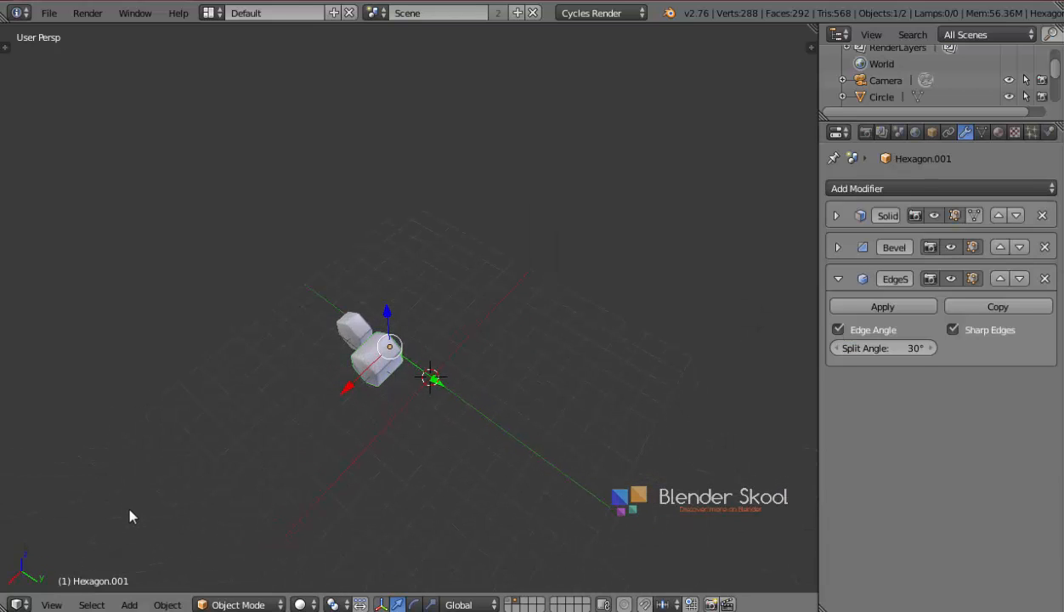
{"action": "left_click", "coordinate": [1044, 278]}
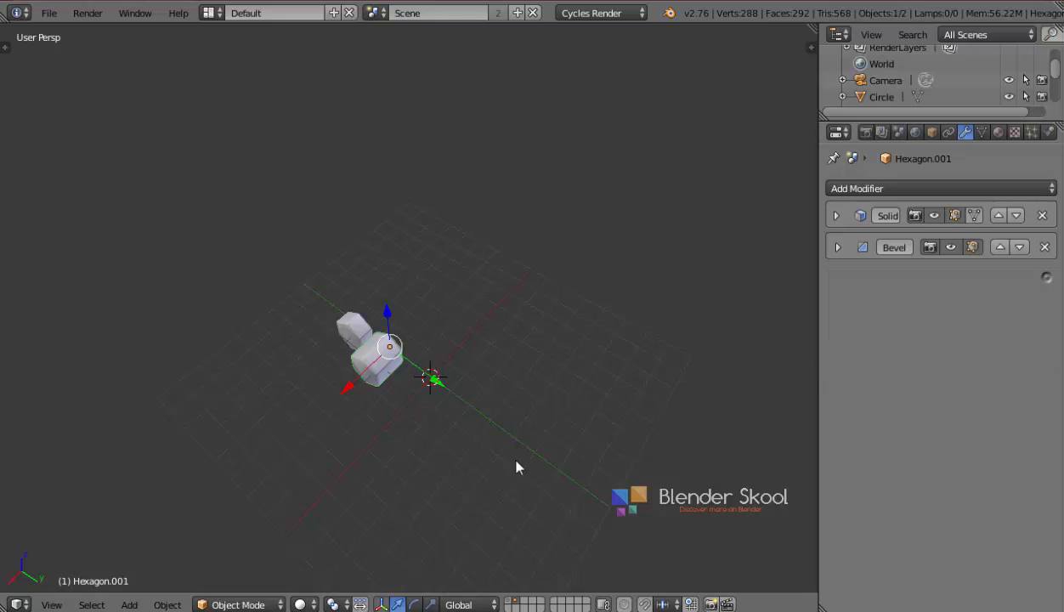
Step: Inspect the bevelled edges of the selected hexagon in top orthographic view and from an angle
{"action": "key", "text": "Tab"}
{"action": "scroll", "coordinate": [374, 465], "scroll_direction": "up", "scroll_amount": 3}
{"action": "middle_click_drag", "start_coordinate": [350, 460], "coordinate": [362, 404]}
{"action": "key", "text": "Tab"}
{"action": "left_click", "coordinate": [51, 604]}
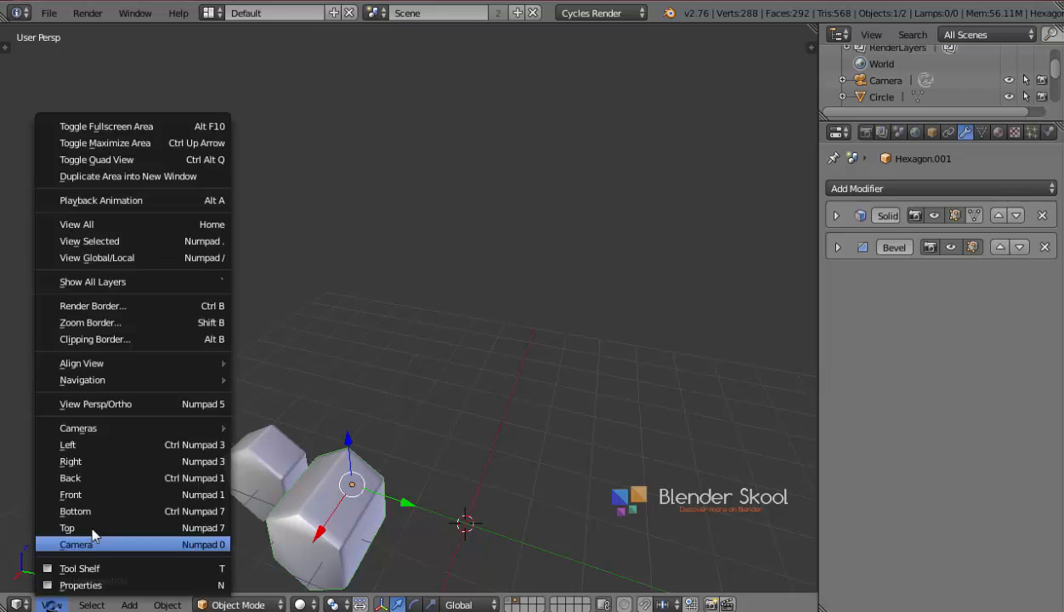
{"action": "left_click", "coordinate": [90, 520]}
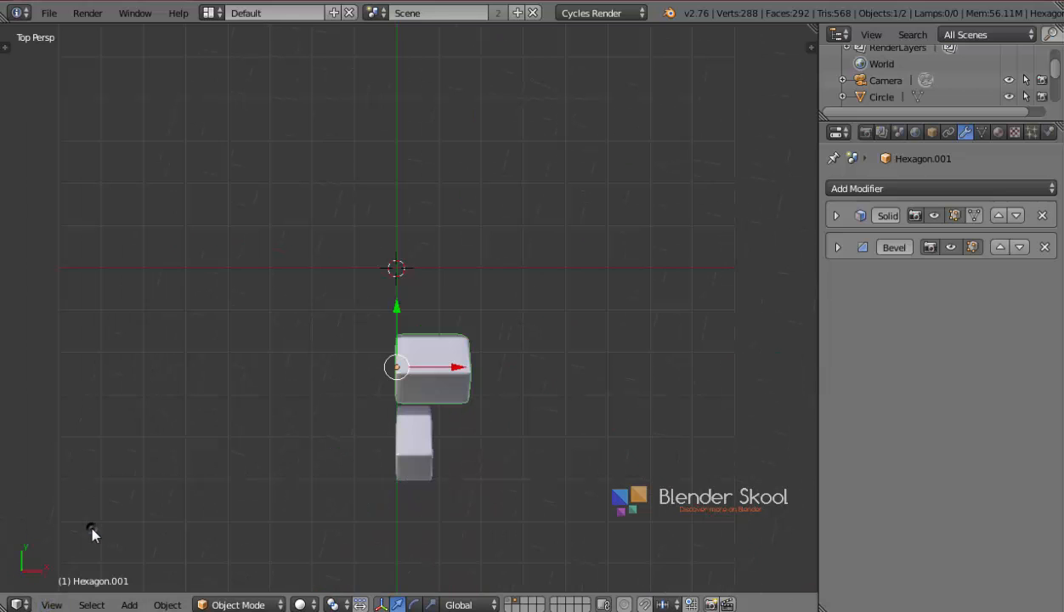
{"action": "left_click", "coordinate": [51, 604]}
{"action": "left_click", "coordinate": [121, 400]}
{"action": "scroll", "coordinate": [320, 397], "scroll_direction": "up", "scroll_amount": 2}
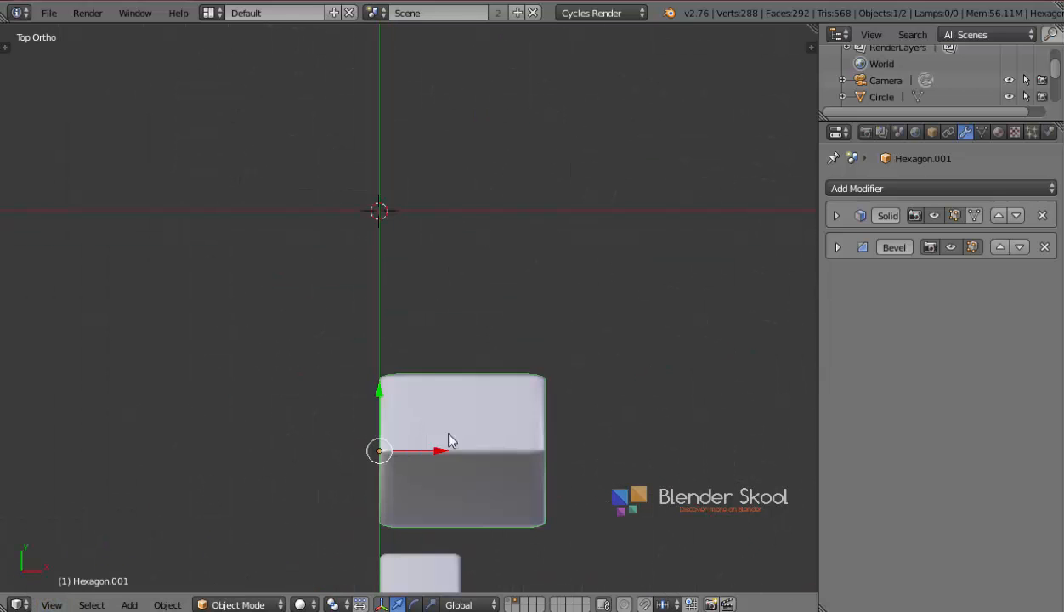
{"action": "middle_click_drag", "start_coordinate": [491, 472], "coordinate": [344, 332], "text": "shift"}
{"action": "scroll", "coordinate": [344, 332], "scroll_direction": "up", "scroll_amount": 2}
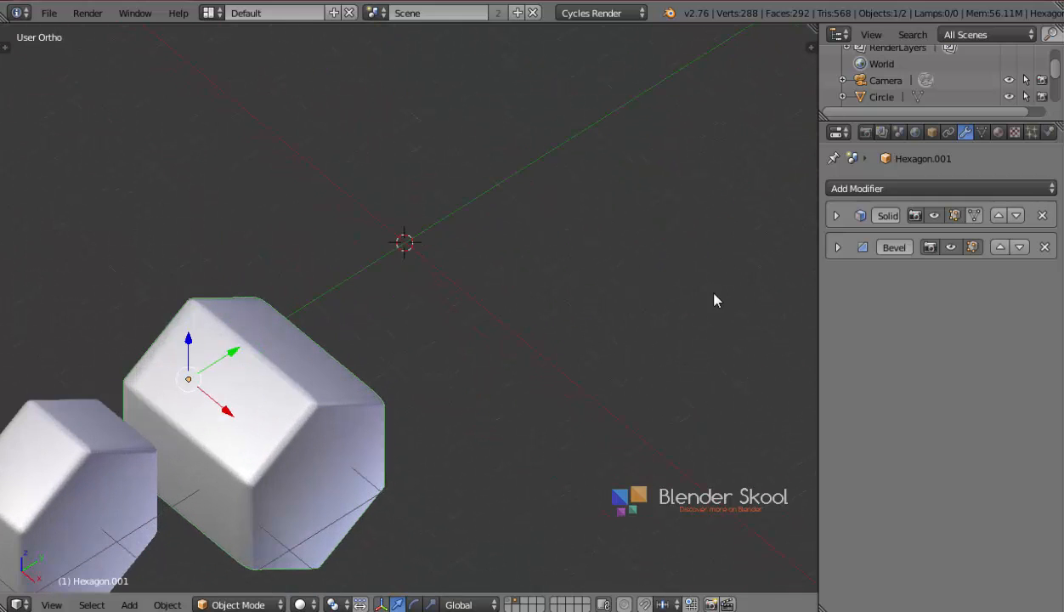
Step: Expand the selected hexagon's Bevel modifier and examine its settings, cancelling any value change
{"action": "left_click", "coordinate": [834, 249]}
{"action": "left_click_drag", "start_coordinate": [884, 334], "coordinate": [940, 318]}
{"action": "key", "text": "Escape"}
{"action": "key", "text": "Escape"}
{"action": "key", "text": "Escape"}
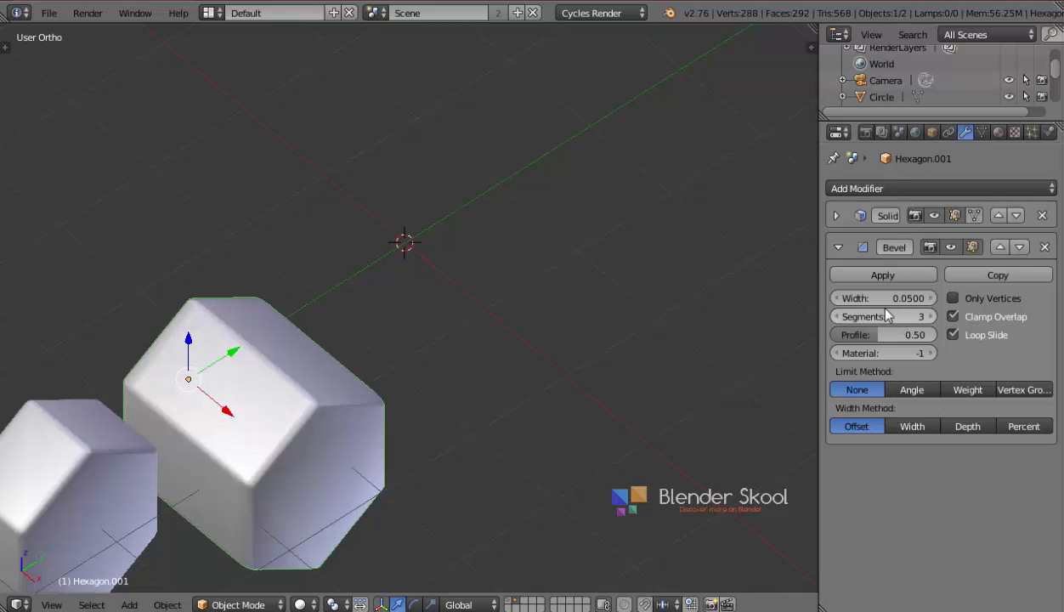
Step: Return the area to the UV/Image Editor and examine the graded Viewer Node image
{"action": "left_click", "coordinate": [20, 602]}
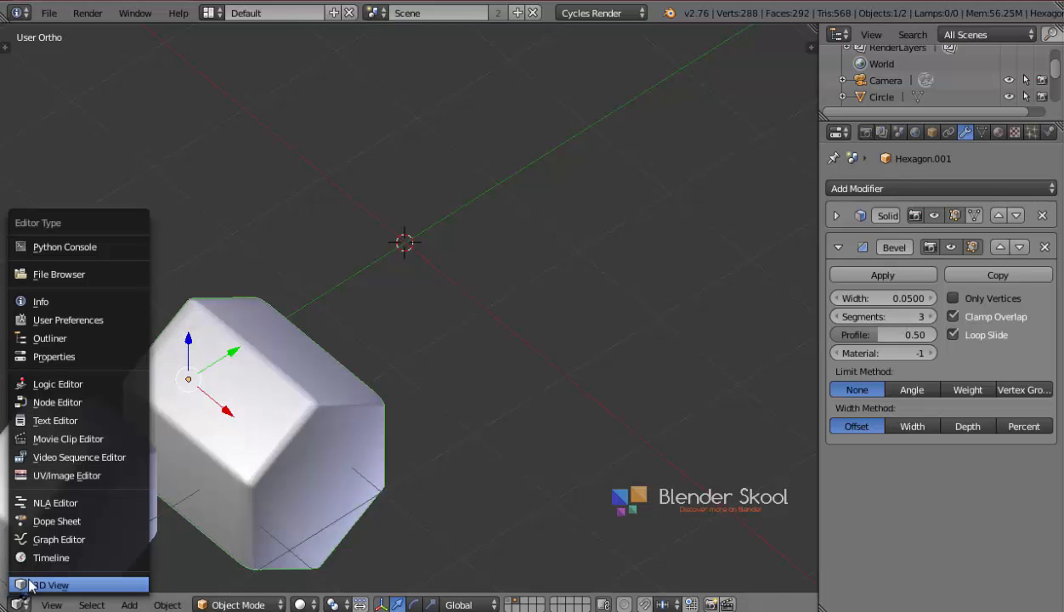
{"action": "left_click", "coordinate": [29, 474]}
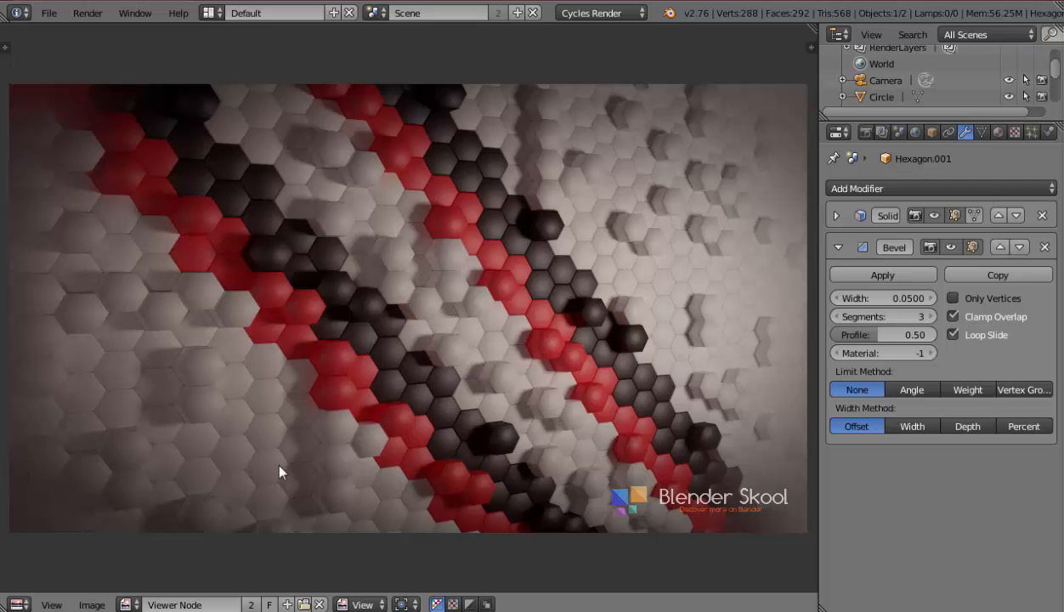
{"action": "scroll", "coordinate": [453, 290], "scroll_direction": "up", "scroll_amount": 2}
{"action": "scroll", "coordinate": [446, 285], "scroll_direction": "down", "scroll_amount": 2}
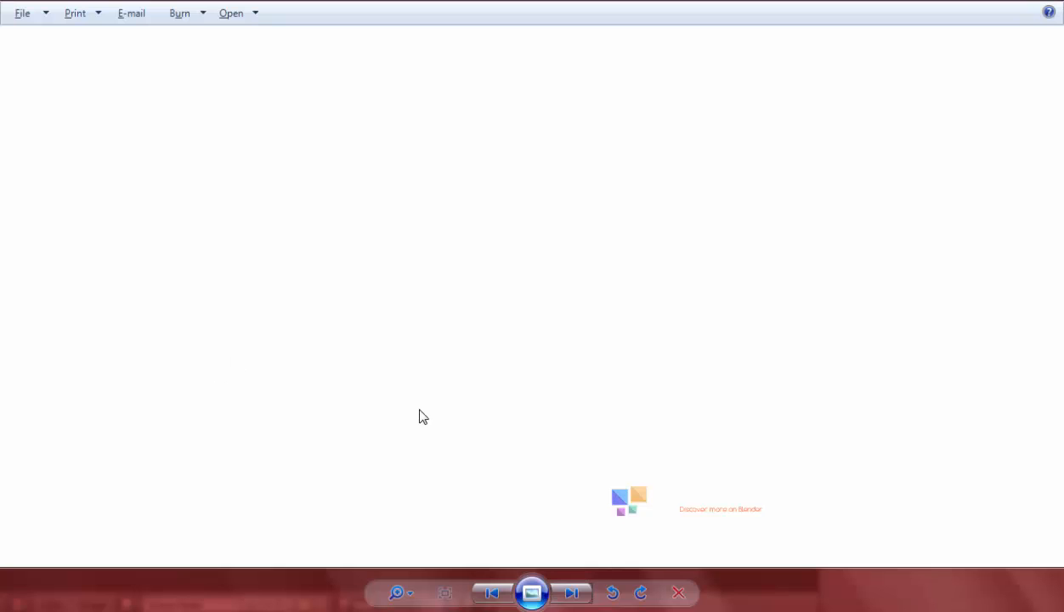
Step: Go back through the pictures in Windows Photo Viewer to the other hexagon render, compare it, and return to Blender
{"action": "left_click", "coordinate": [499, 592]}
{"action": "left_click", "coordinate": [500, 593]}
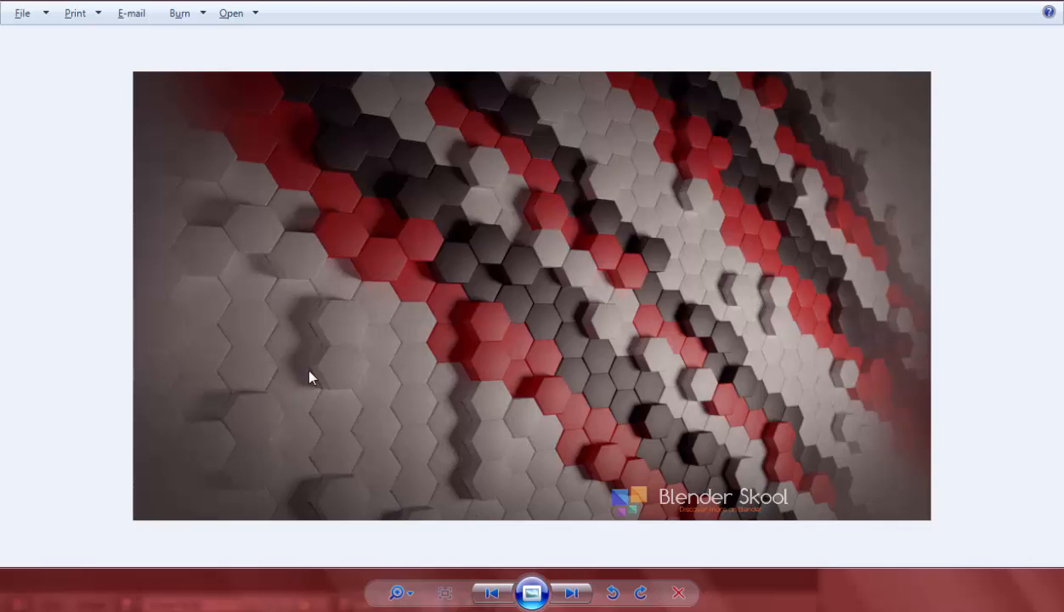
{"action": "mouse_move", "coordinate": [387, 602]}
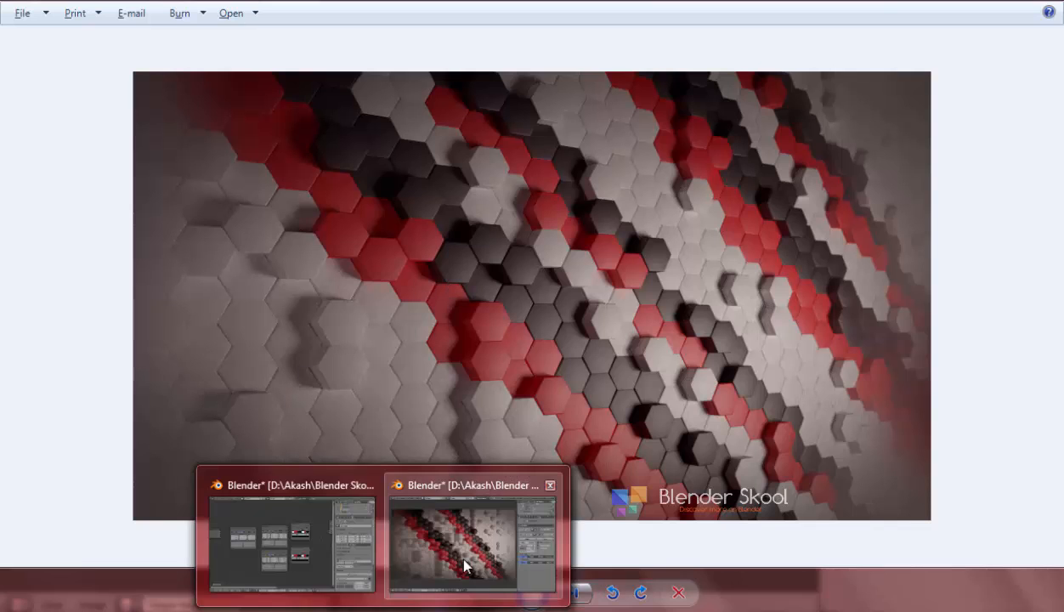
{"action": "left_click", "coordinate": [459, 557]}
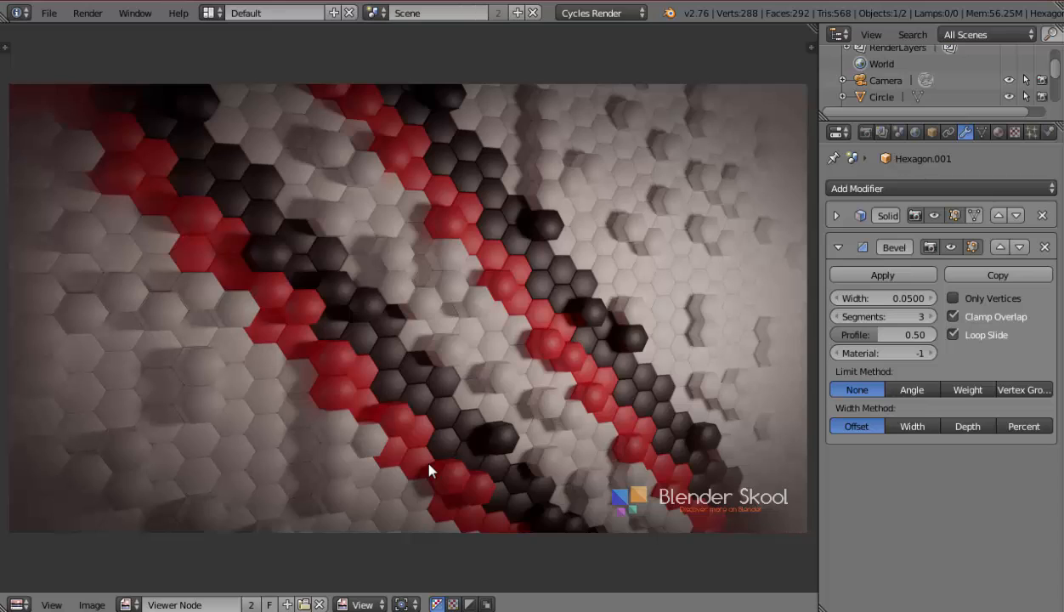